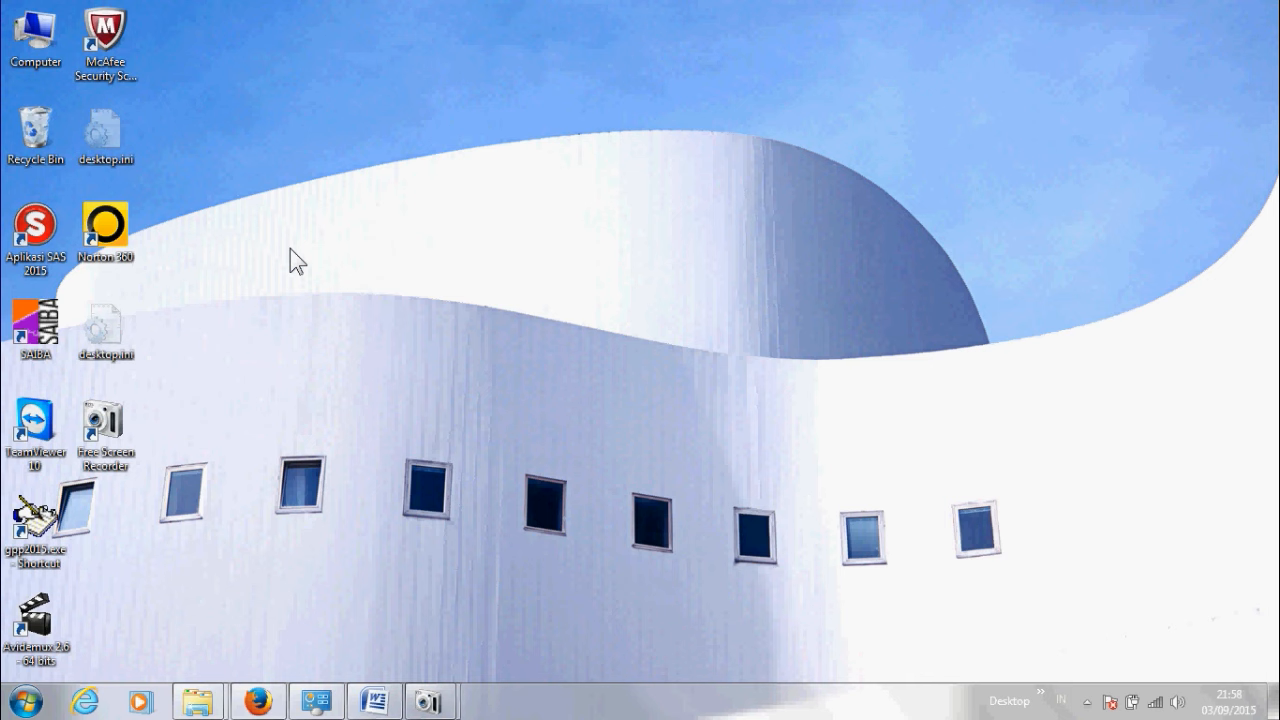
Step: Bring the NAMA REKANAN Word document forward and place the caret on the KODE POS line
{"action": "left_click", "coordinate": [374, 706]}
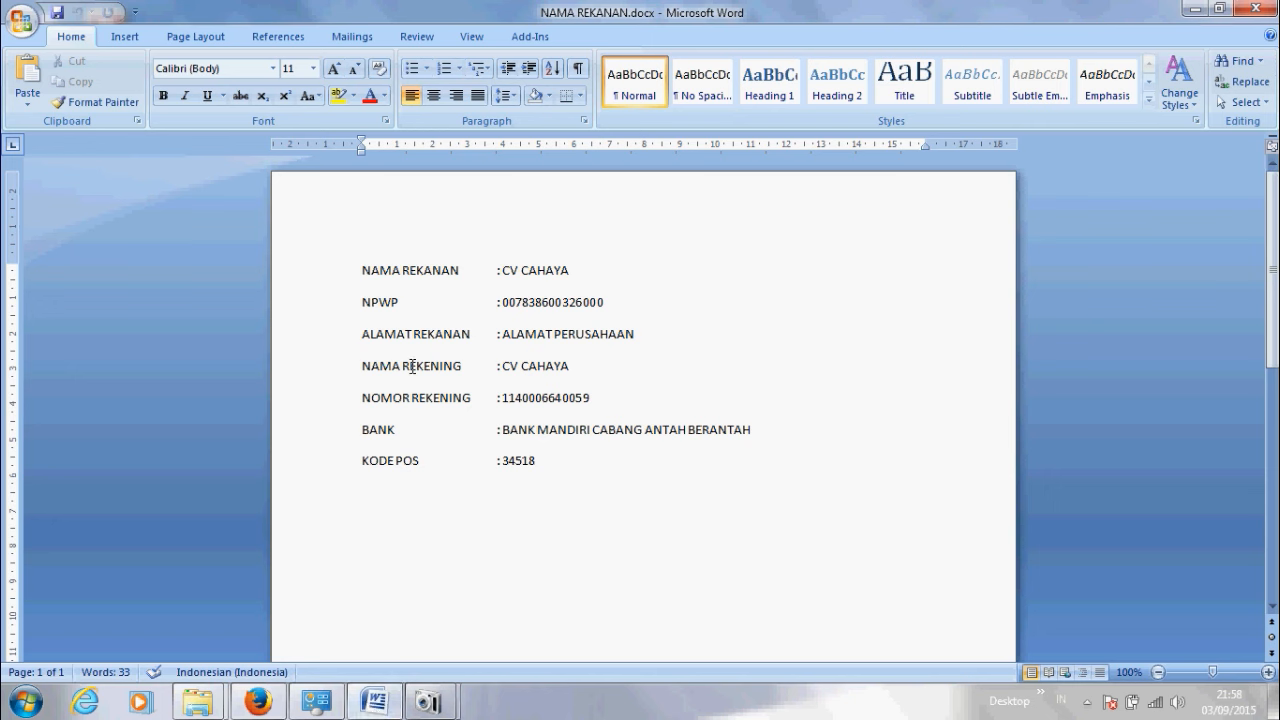
{"action": "left_click", "coordinate": [395, 464]}
Step: Reload the SPAN login page and sign in for 2015 with the saved user ID and password
{"action": "left_click", "coordinate": [260, 702]}
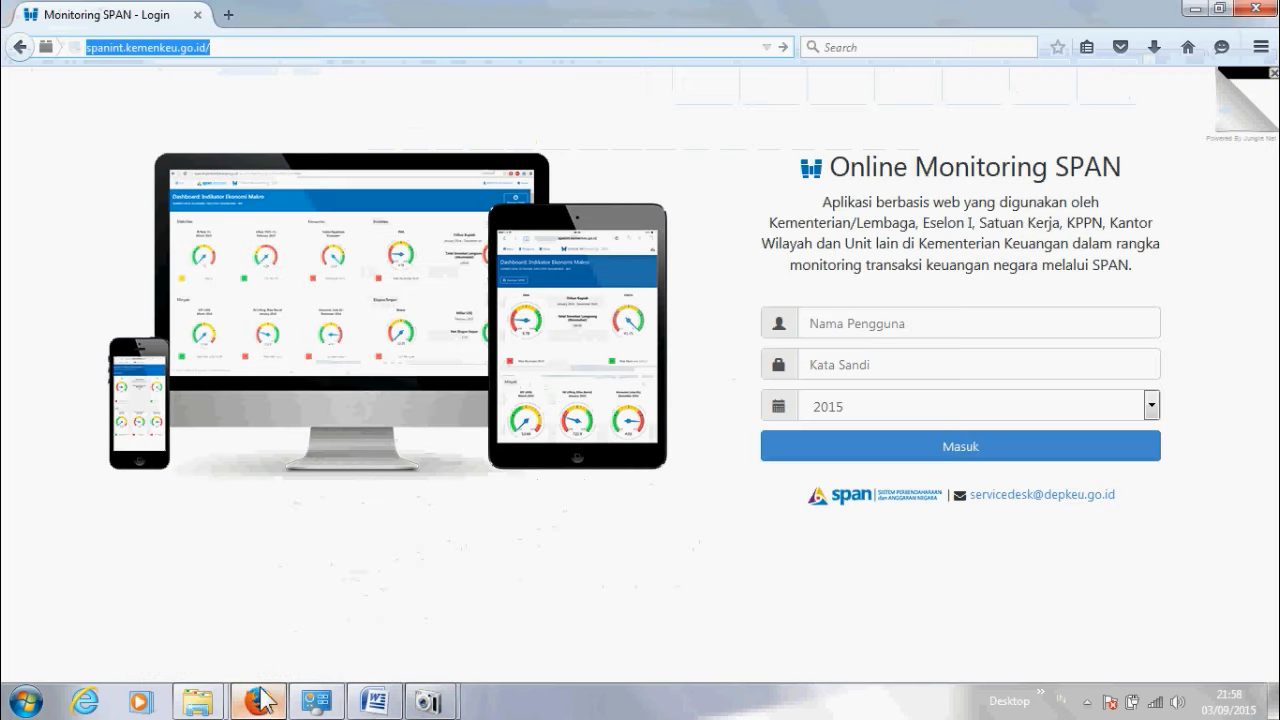
{"action": "left_click", "coordinate": [233, 47]}
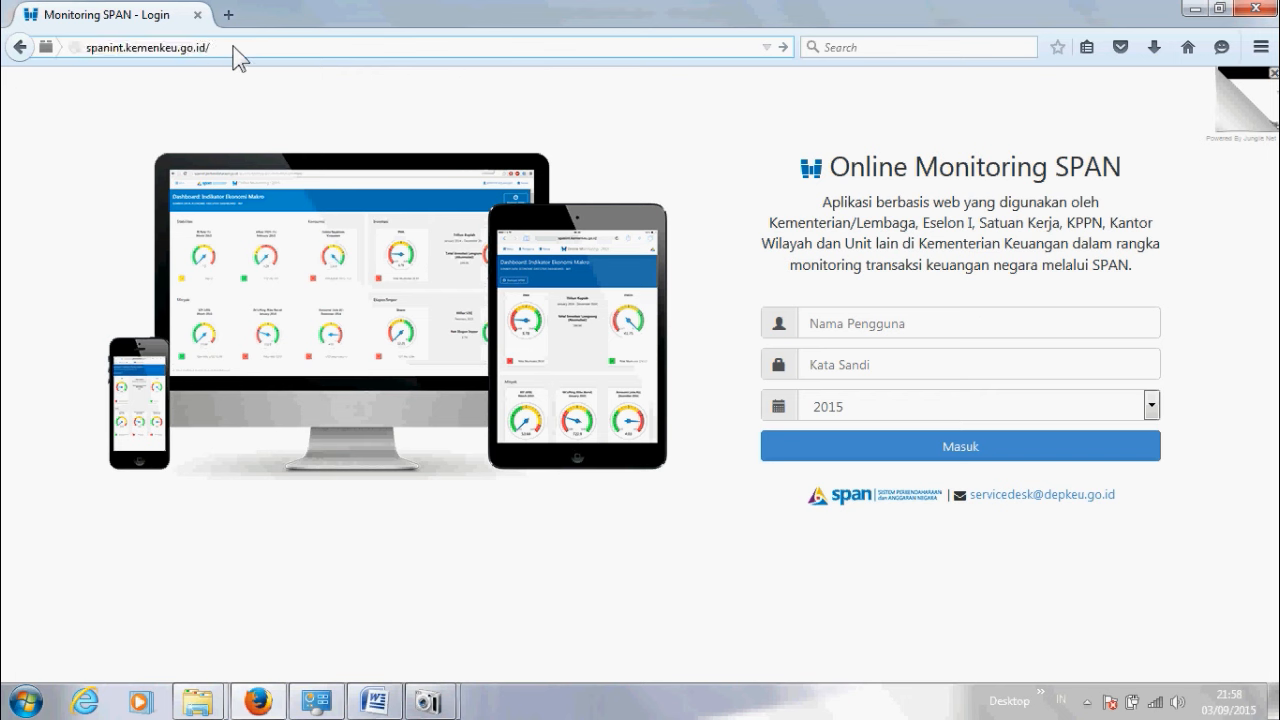
{"action": "key", "text": "Return"}
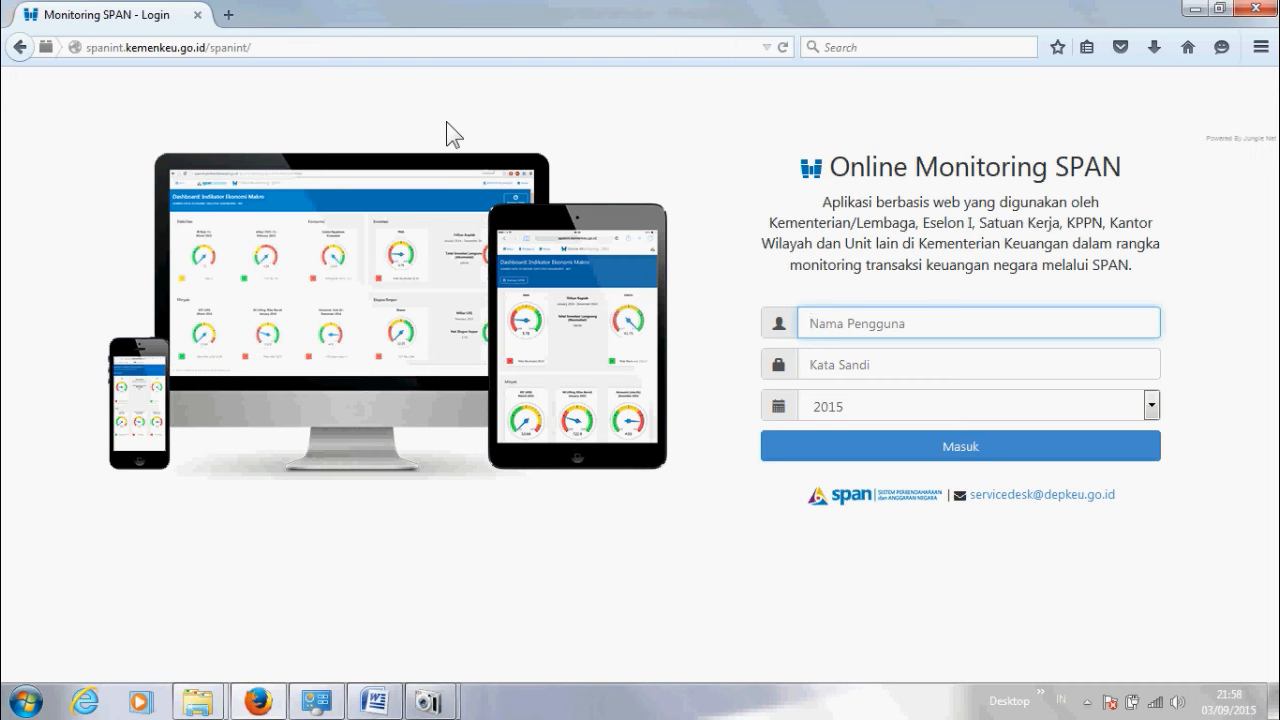
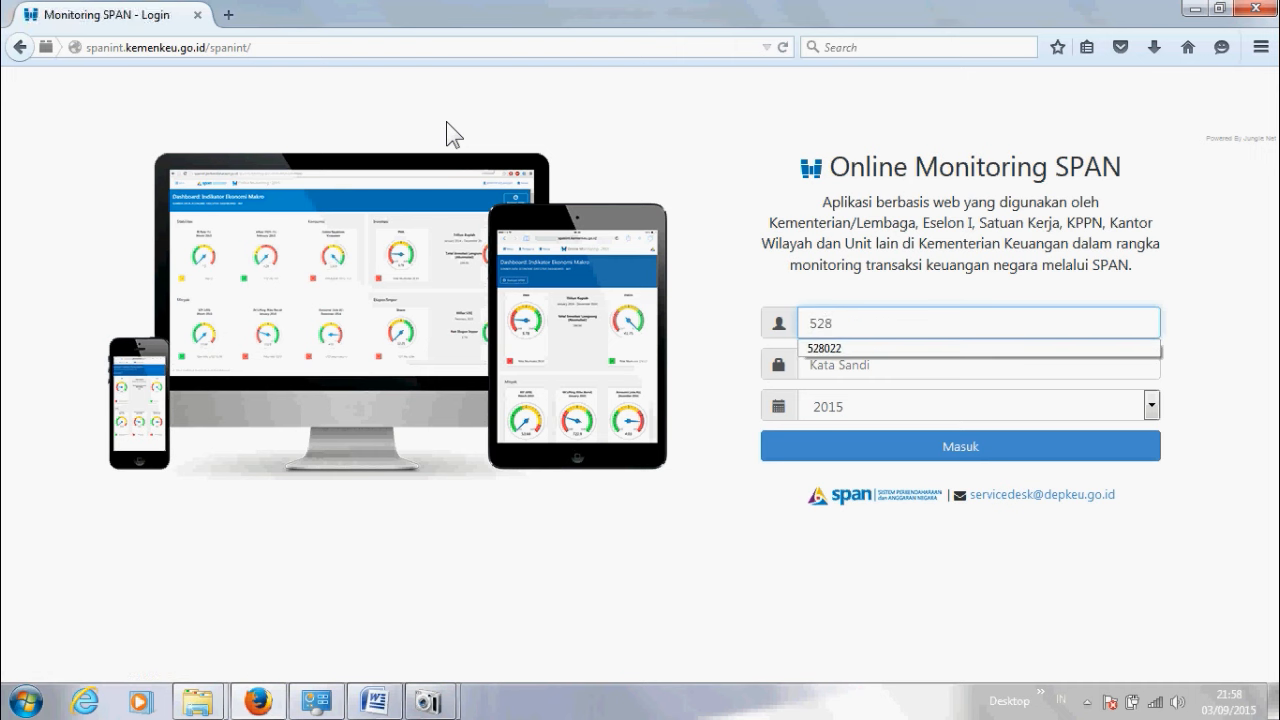
{"action": "left_click", "coordinate": [871, 350]}
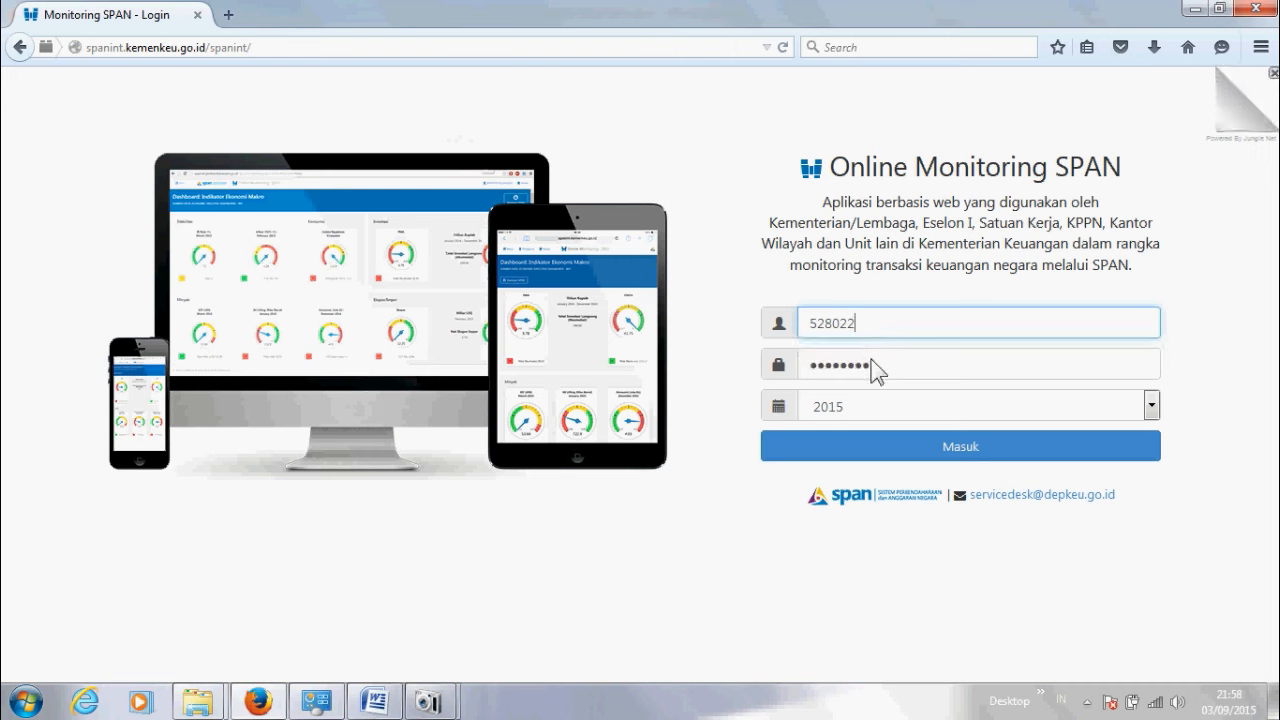
{"action": "key", "text": "Return"}
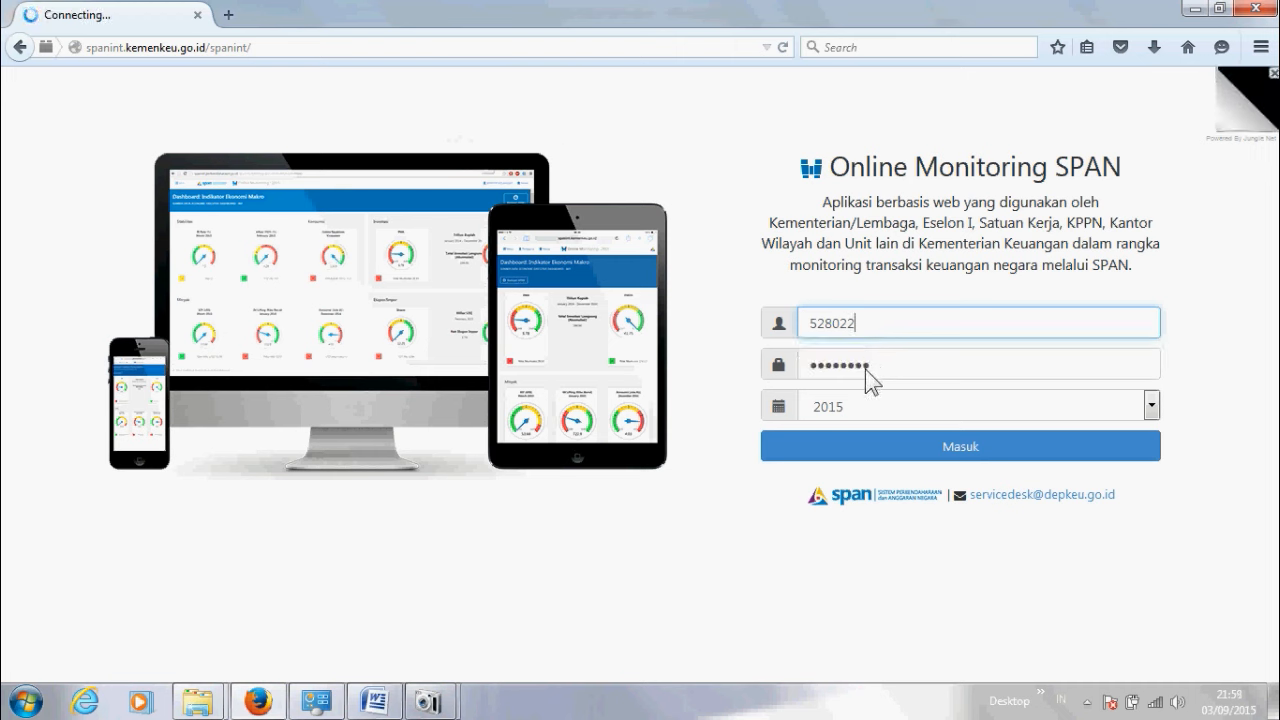
{"action": "left_click", "coordinate": [906, 438]}
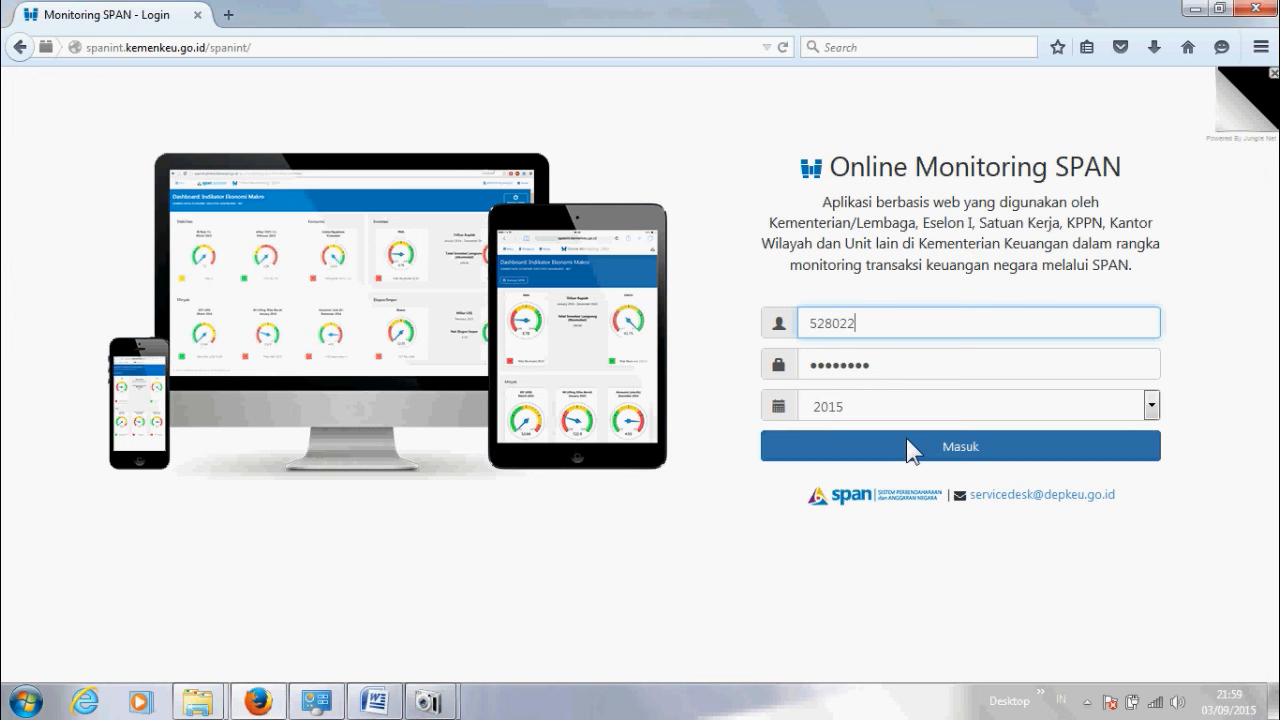
{"action": "left_click", "coordinate": [906, 438]}
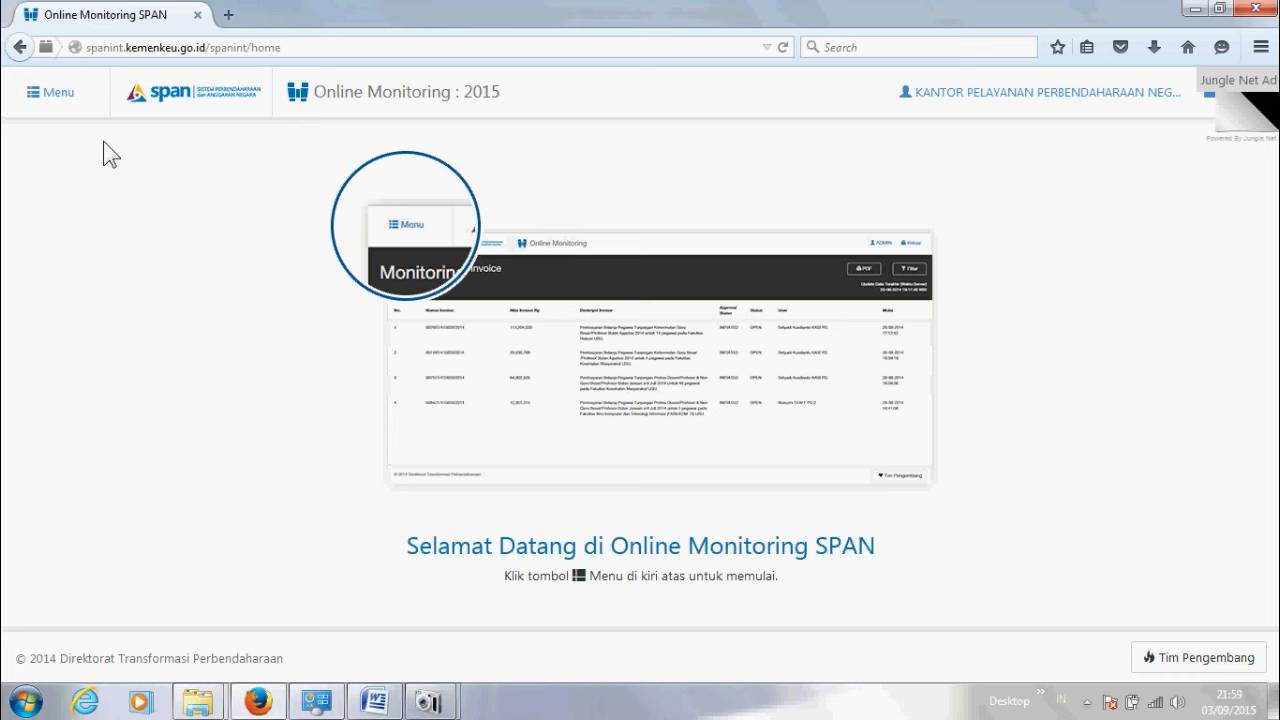
Step: Open Modul Komitmen > Cek Data Supplier with supplier type 2. Penyedia BJ
{"action": "left_click", "coordinate": [57, 100]}
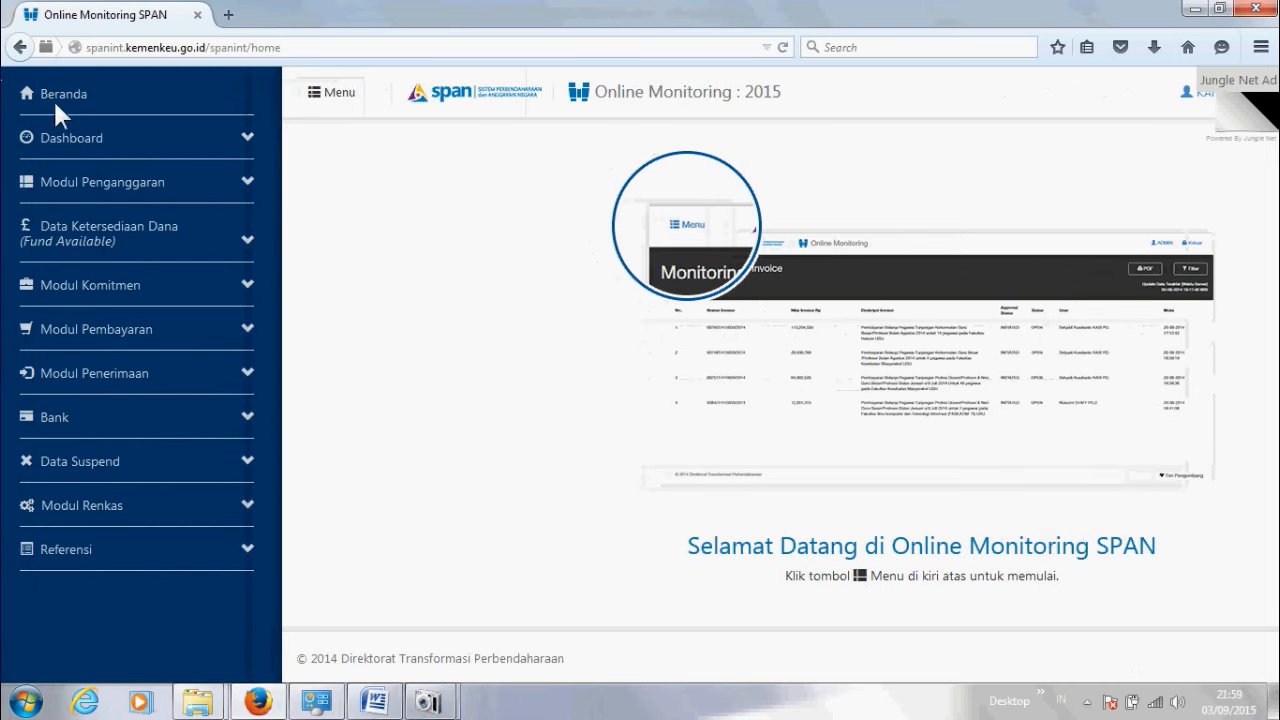
{"action": "left_click", "coordinate": [100, 285]}
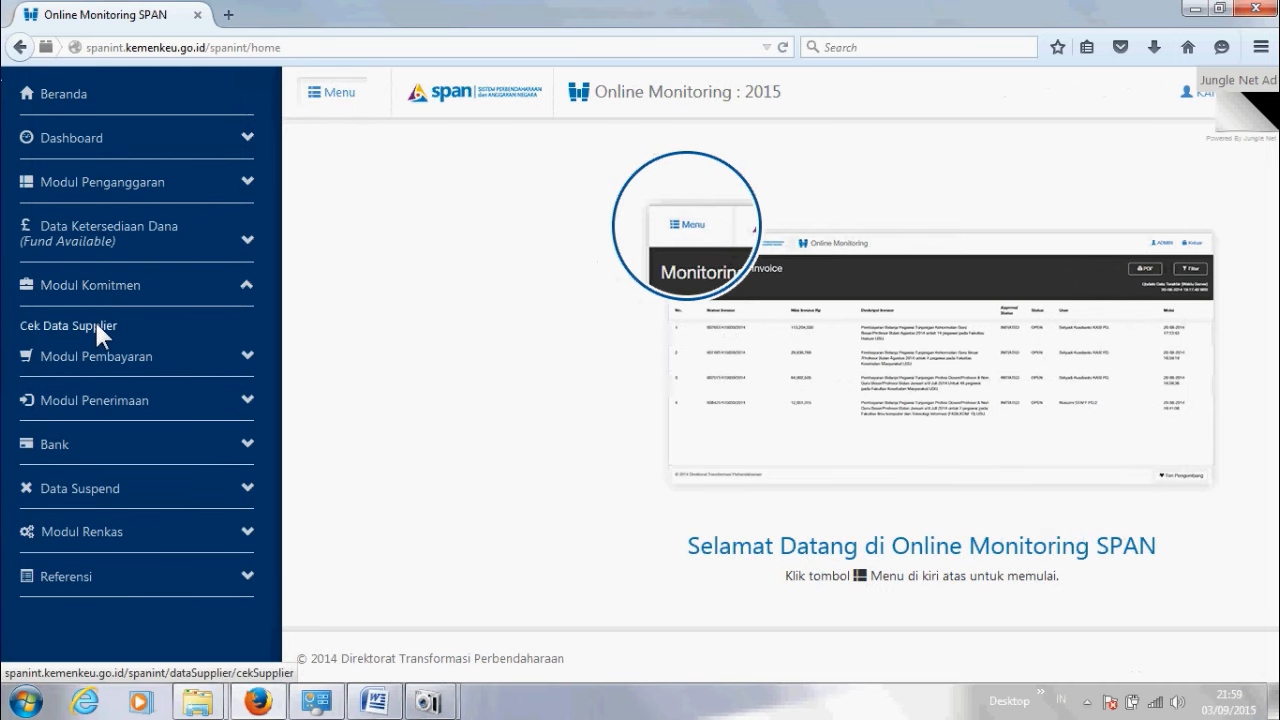
{"action": "left_click", "coordinate": [96, 325]}
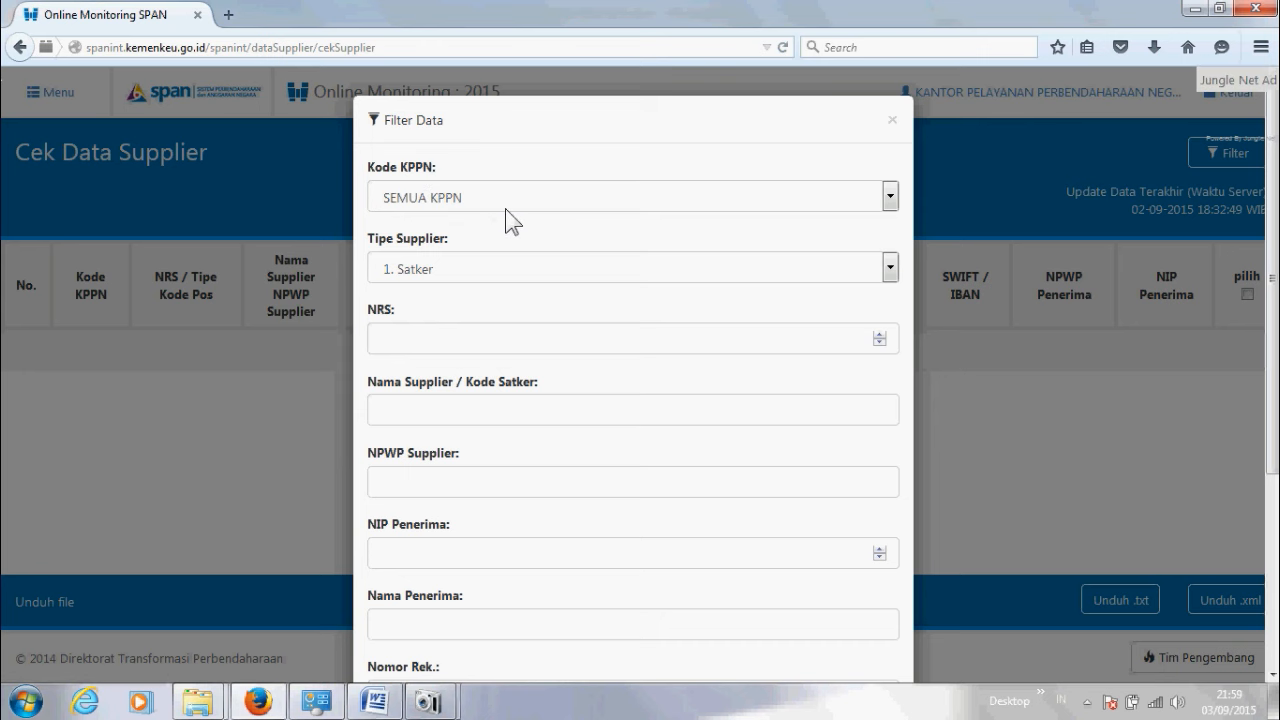
{"action": "left_click", "coordinate": [491, 266]}
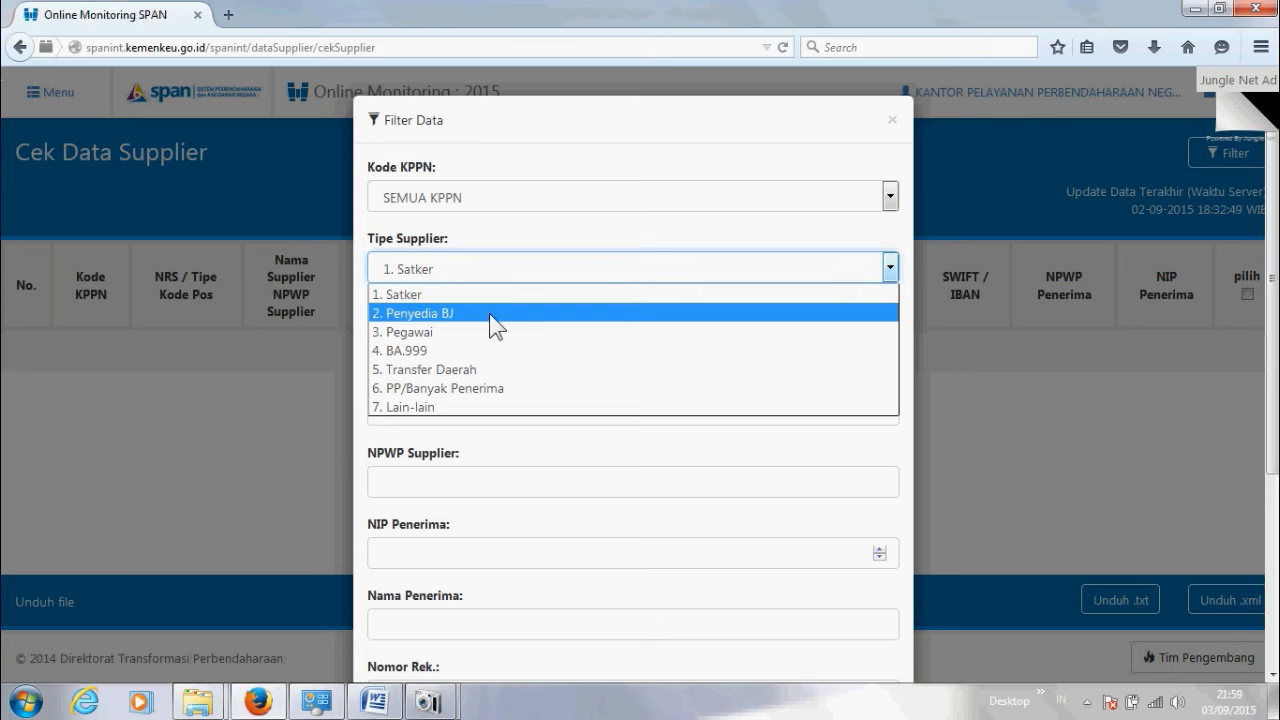
{"action": "left_click", "coordinate": [489, 313]}
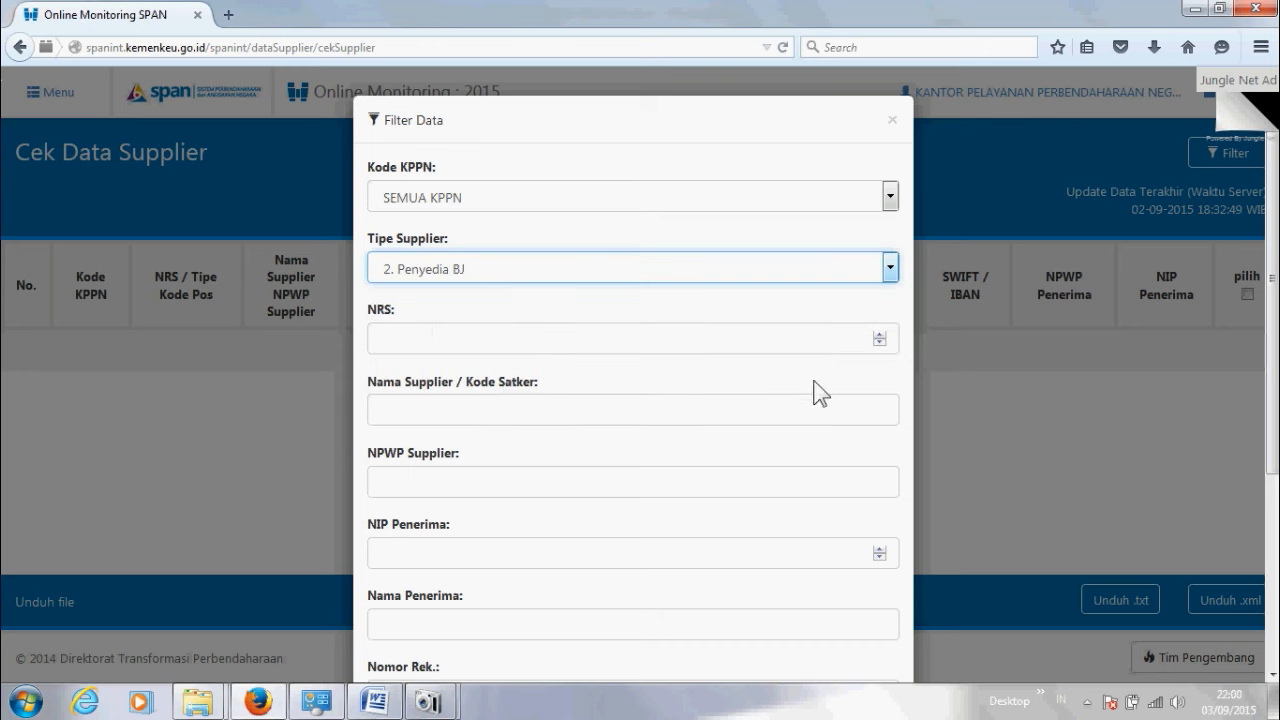
Step: Scroll down the supplier filter form and return to the NAMA REKANAN document
{"action": "scroll", "coordinate": [765, 432], "scroll_direction": "down", "scroll_amount": 3}
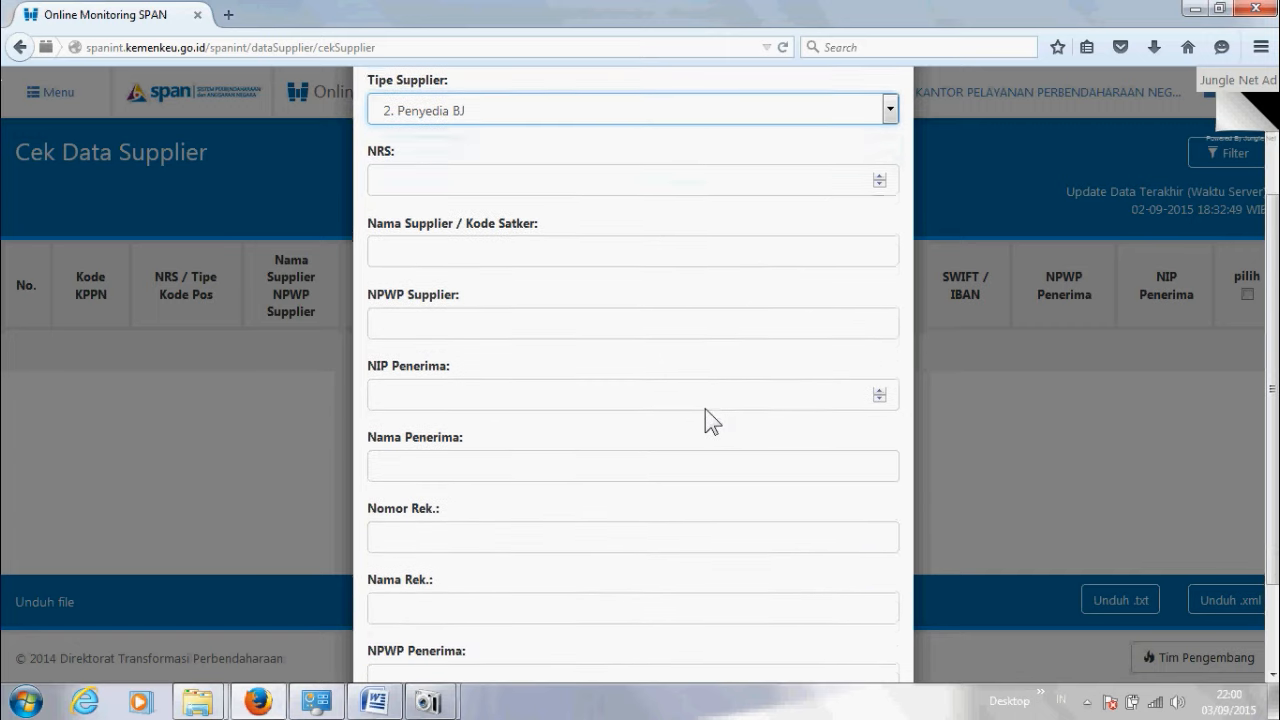
{"action": "scroll", "coordinate": [545, 290], "scroll_direction": "down", "scroll_amount": 1}
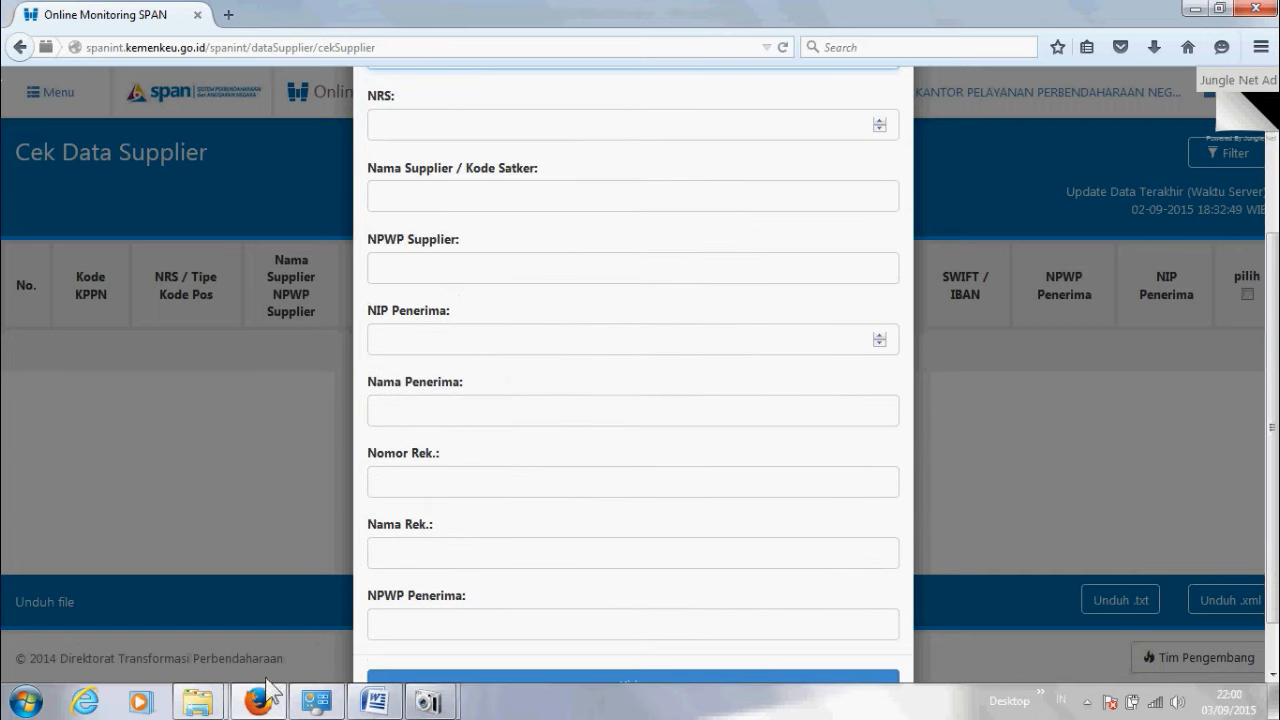
{"action": "left_click", "coordinate": [375, 703]}
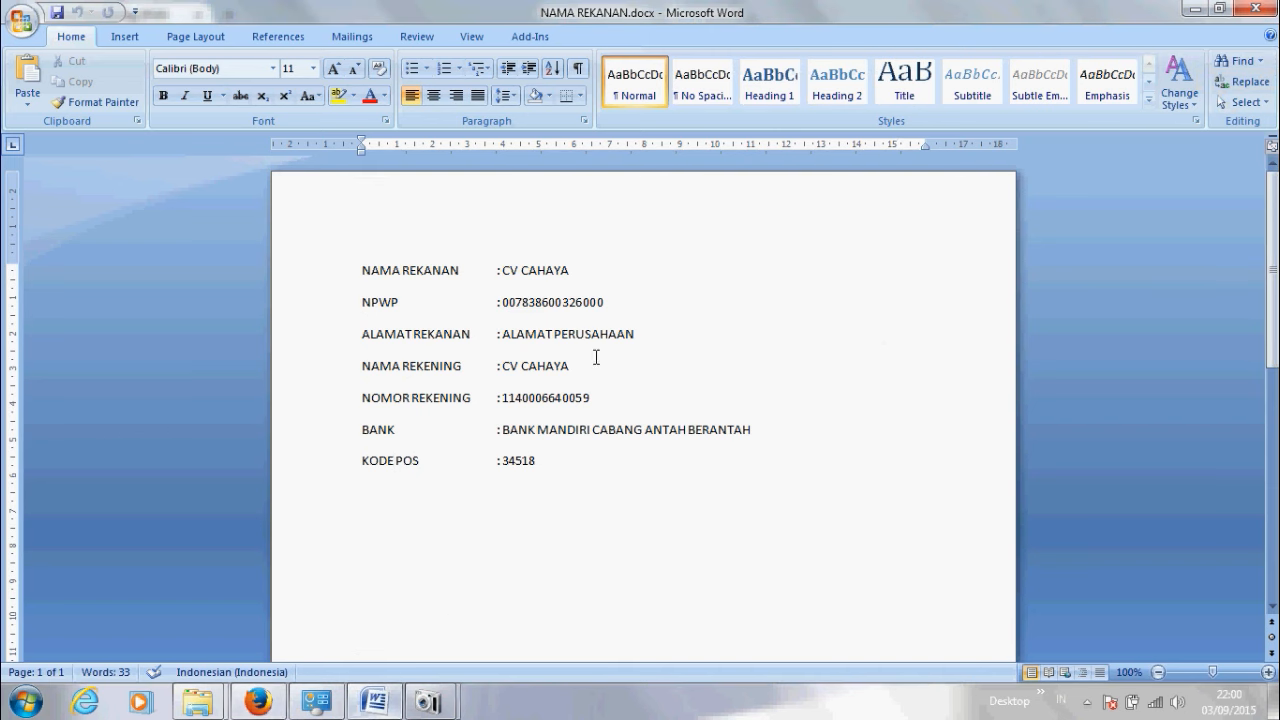
Step: Copy the NOMOR REKENING account number from Word and return to the SPAN filter form
{"action": "left_click", "coordinate": [394, 460]}
{"action": "left_click_drag", "start_coordinate": [591, 398], "coordinate": [505, 393]}
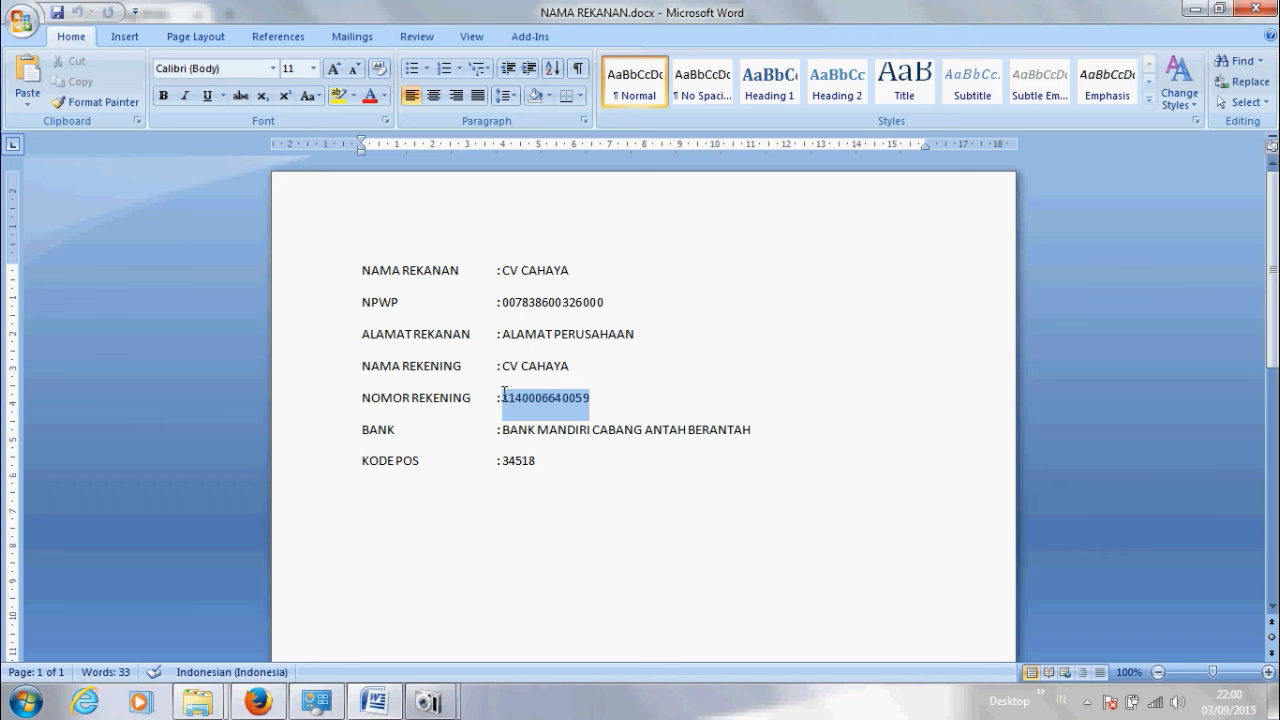
{"action": "right_click", "coordinate": [511, 390]}
{"action": "left_click", "coordinate": [545, 427]}
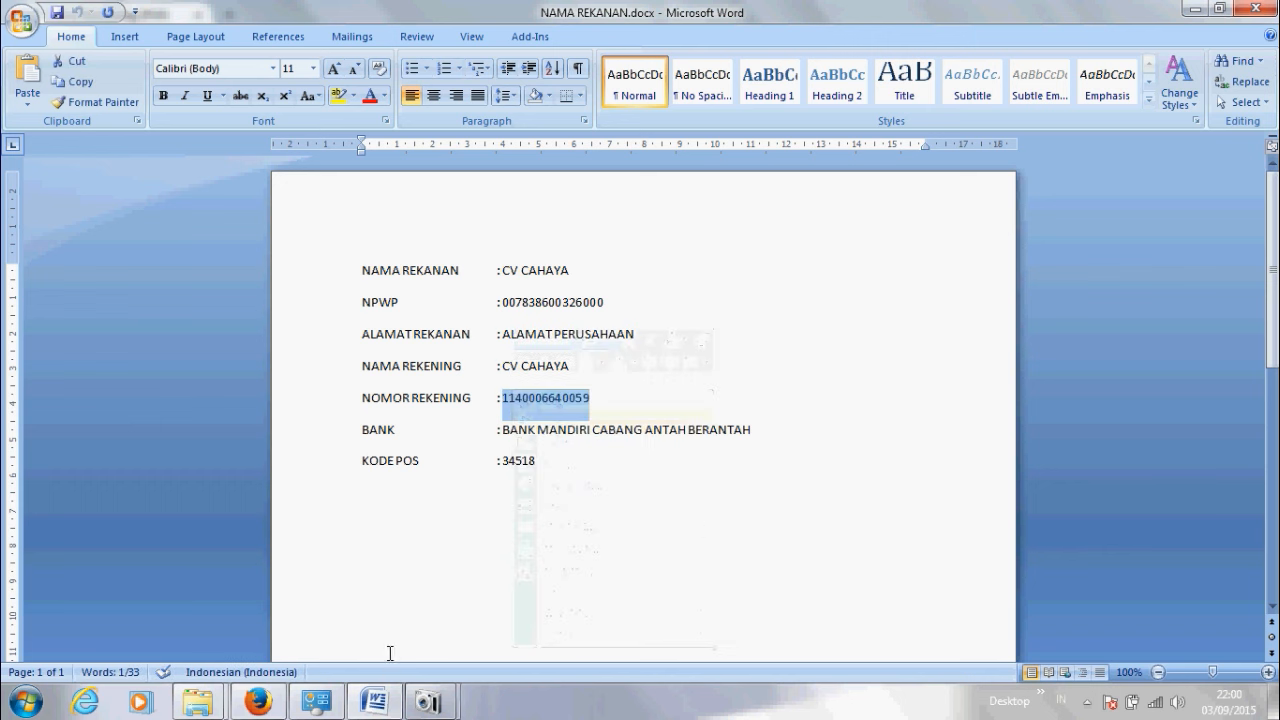
{"action": "left_click", "coordinate": [258, 702]}
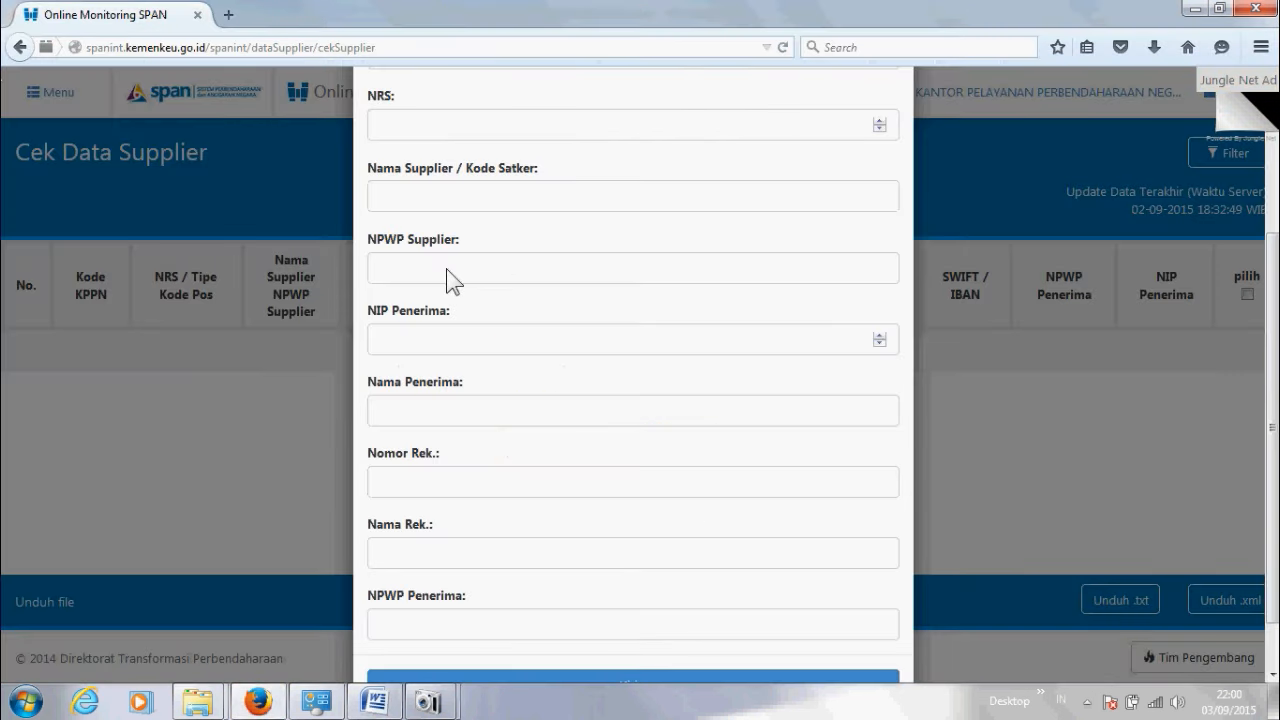
Step: Paste the account number into Nomor Rek. and run the supplier search
{"action": "scroll", "coordinate": [409, 482], "scroll_direction": "up", "scroll_amount": 3}
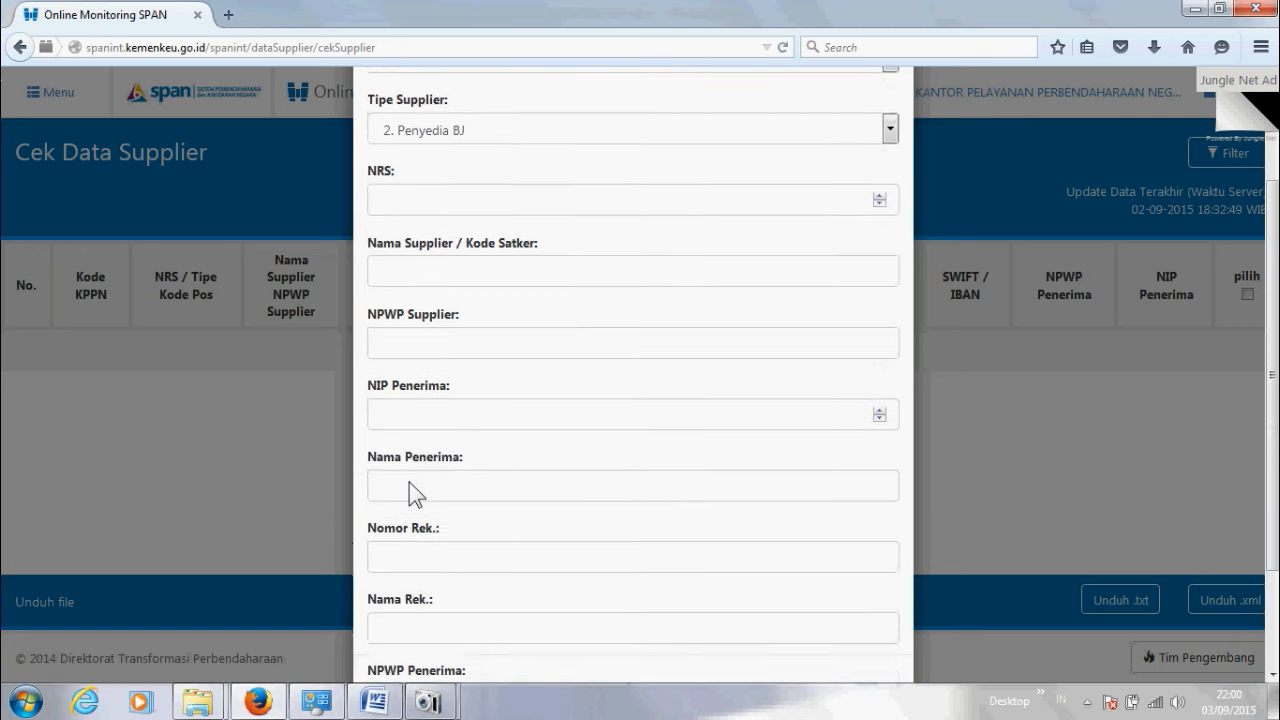
{"action": "scroll", "coordinate": [409, 490], "scroll_direction": "down", "scroll_amount": 3}
{"action": "left_click", "coordinate": [402, 488]}
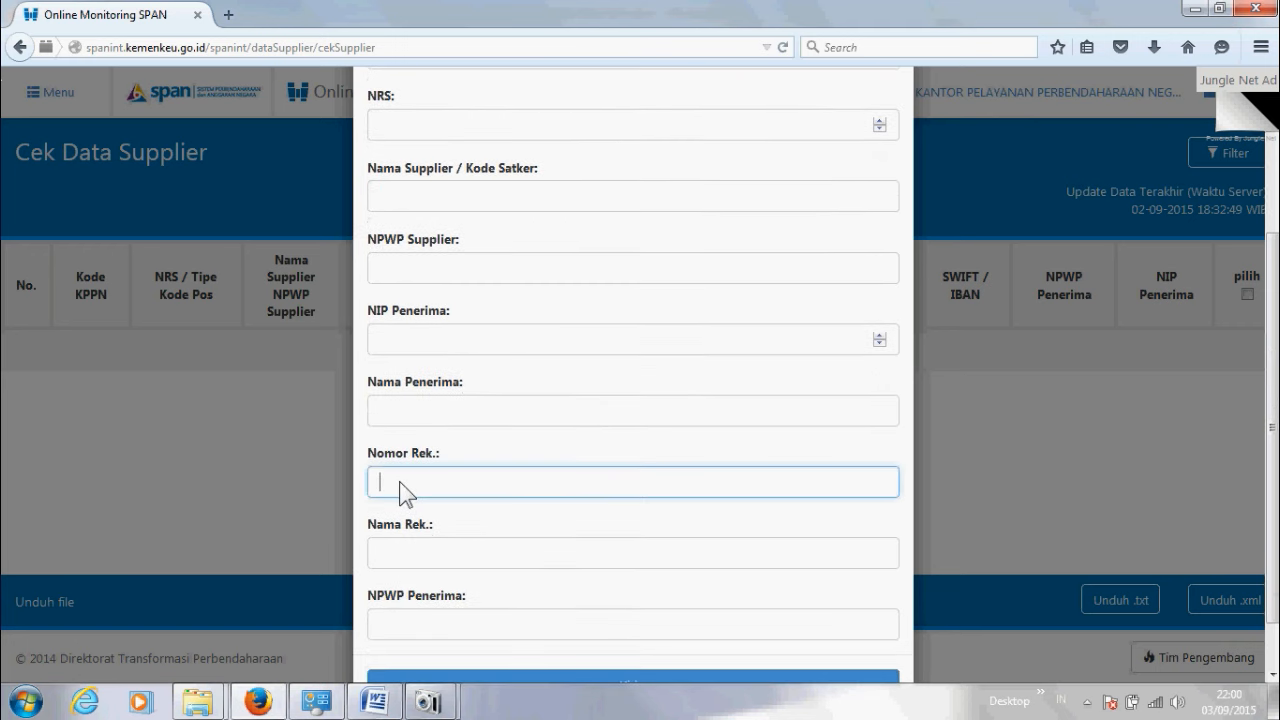
{"action": "right_click", "coordinate": [404, 489]}
{"action": "left_click", "coordinate": [446, 572]}
{"action": "scroll", "coordinate": [601, 483], "scroll_direction": "down", "scroll_amount": 2}
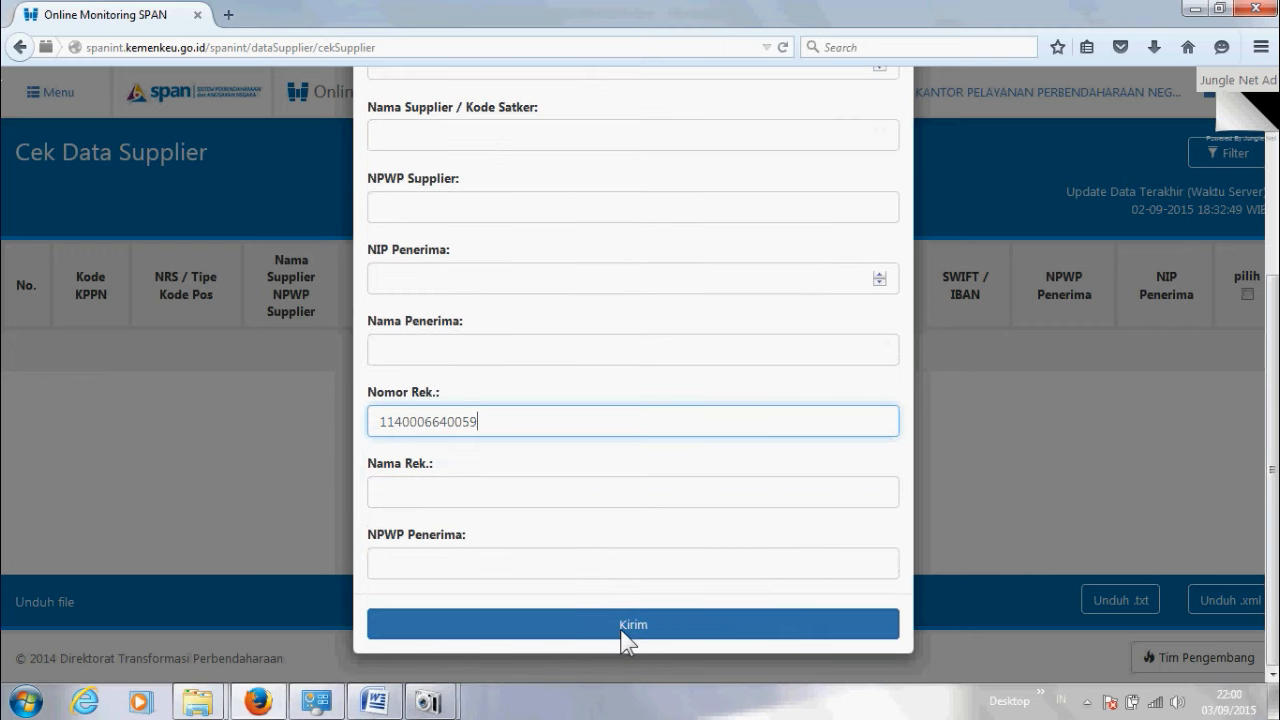
{"action": "left_click", "coordinate": [626, 625]}
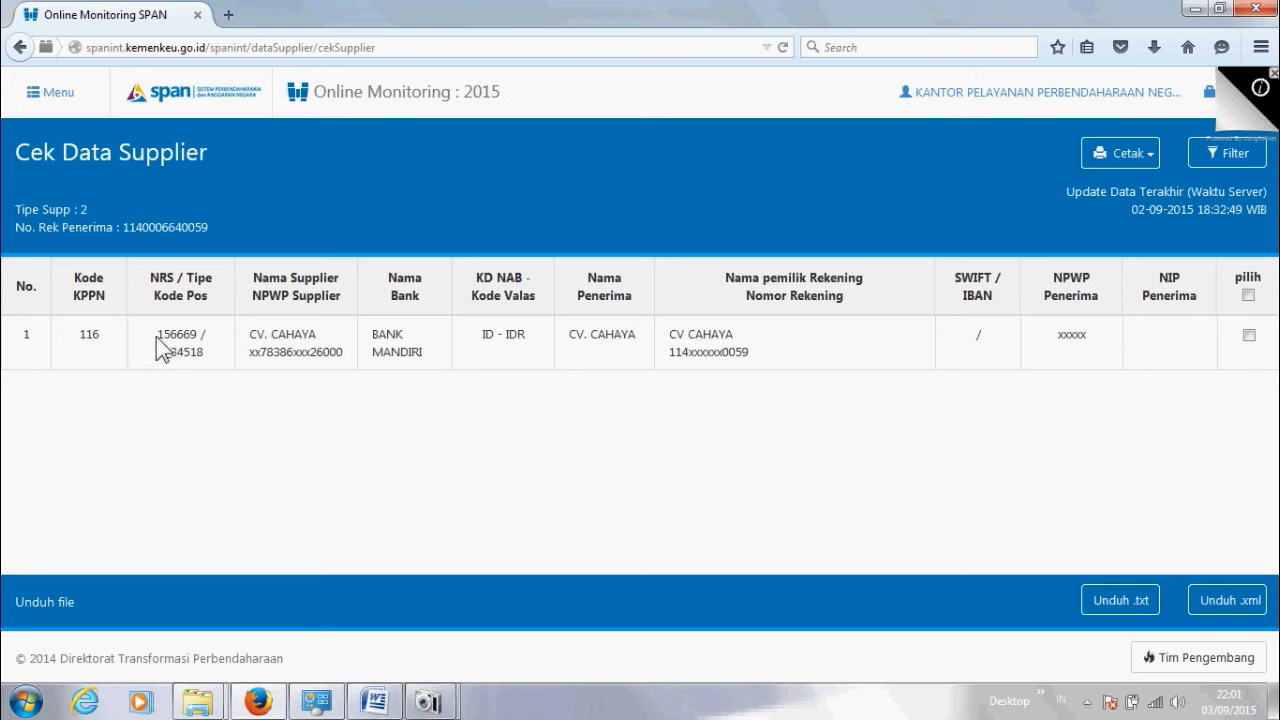
Step: Copy the NRS number from the CV. CAHAYA result row
{"action": "left_click_drag", "start_coordinate": [156, 336], "coordinate": [201, 340]}
{"action": "right_click", "coordinate": [191, 340]}
{"action": "left_click", "coordinate": [212, 348]}
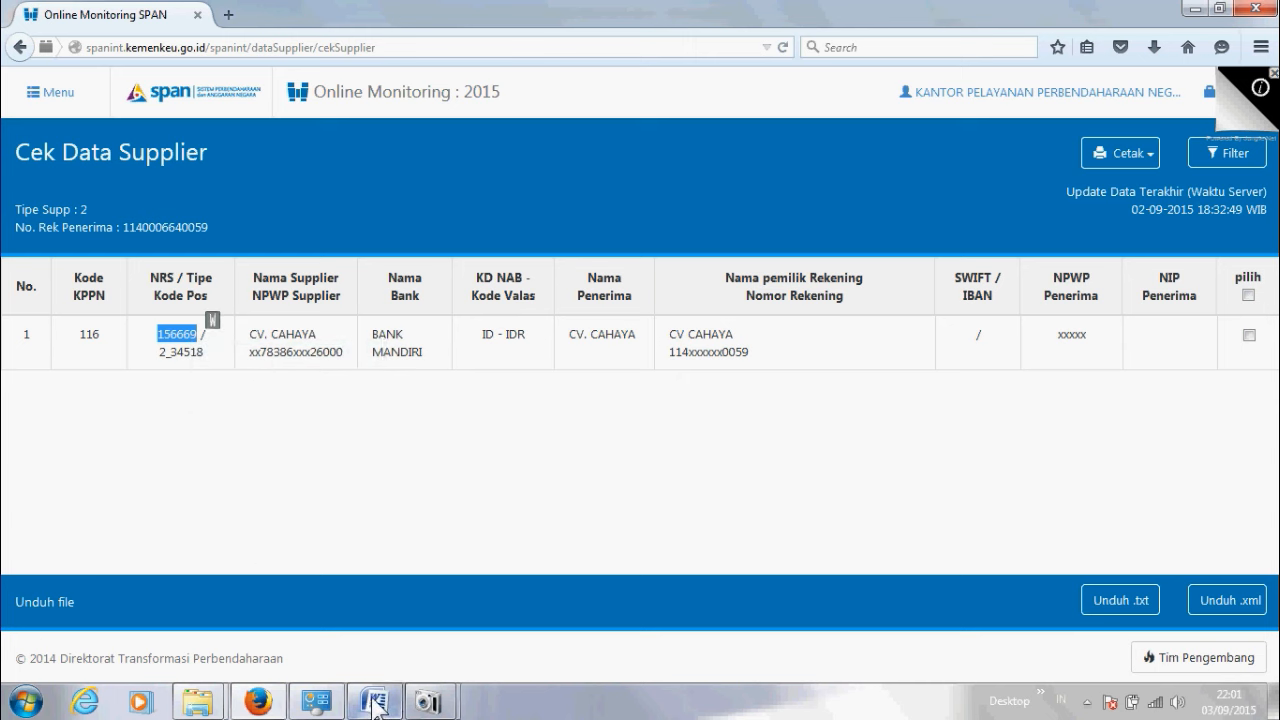
Step: Add an NRS line with the pasted NRS number below KODE POS, then minimize Word and Firefox
{"action": "mouse_move", "coordinate": [380, 705]}
{"action": "left_click", "coordinate": [374, 647]}
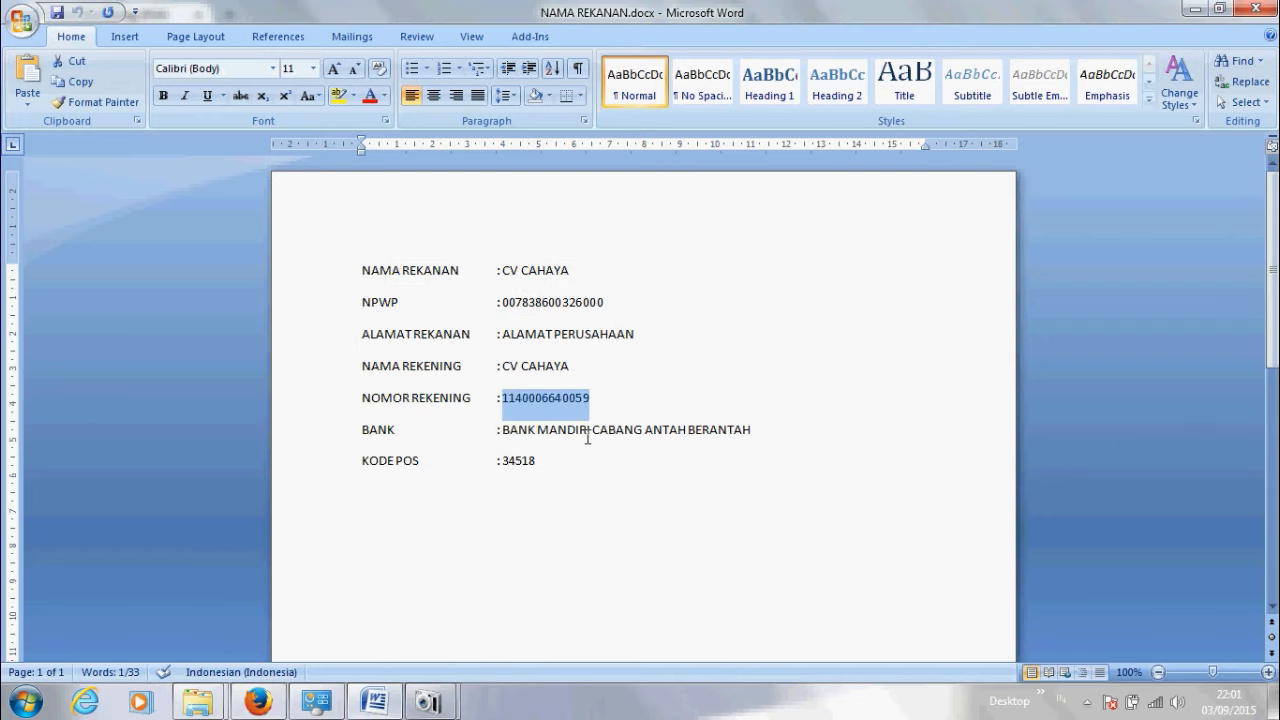
{"action": "left_click", "coordinate": [547, 463]}
{"action": "key", "text": "Return"}
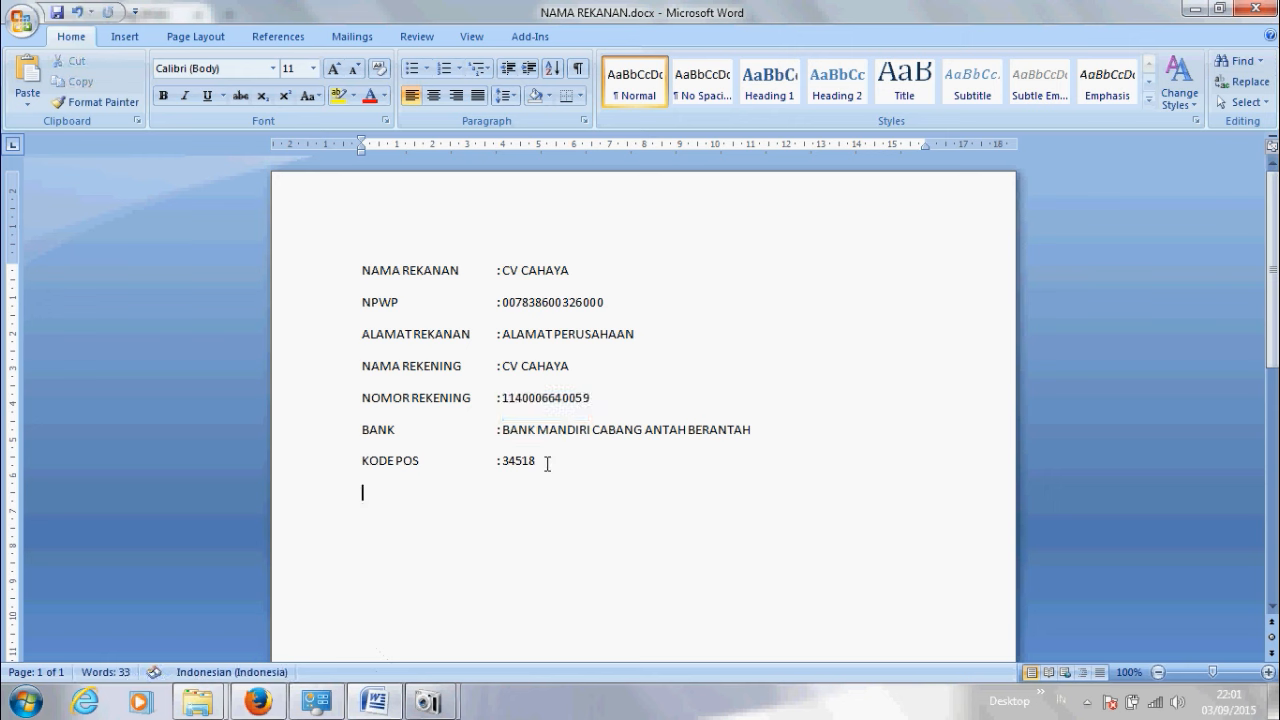
{"action": "type", "text": "NRS"}
{"action": "key", "text": "Tab"}
{"action": "key", "text": "ctrl+v"}
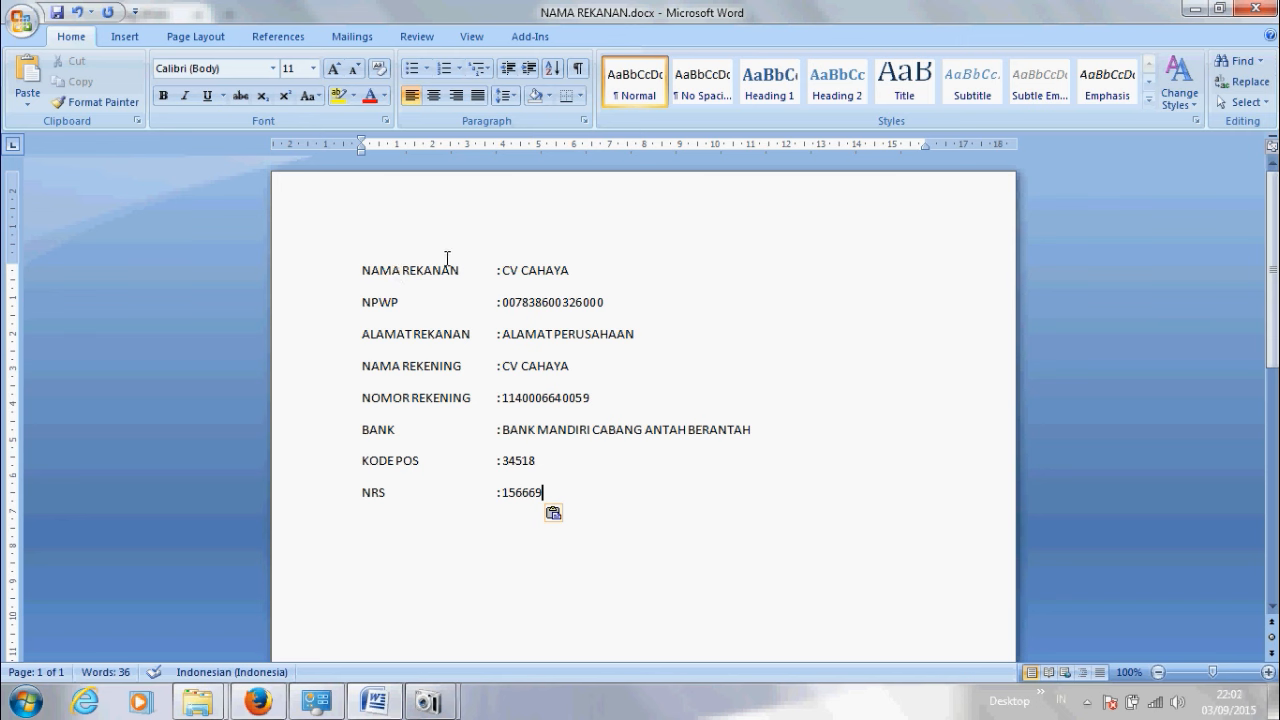
{"action": "left_click", "coordinate": [1203, 12]}
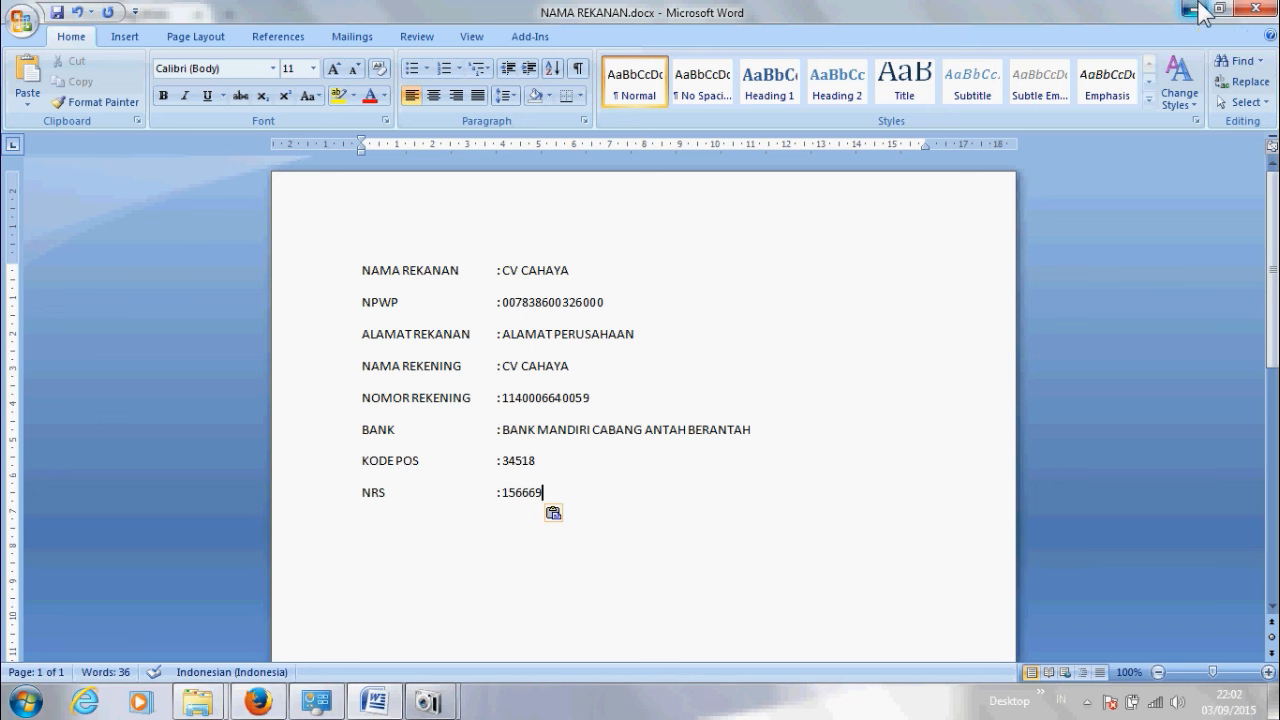
{"action": "left_click", "coordinate": [1196, 8]}
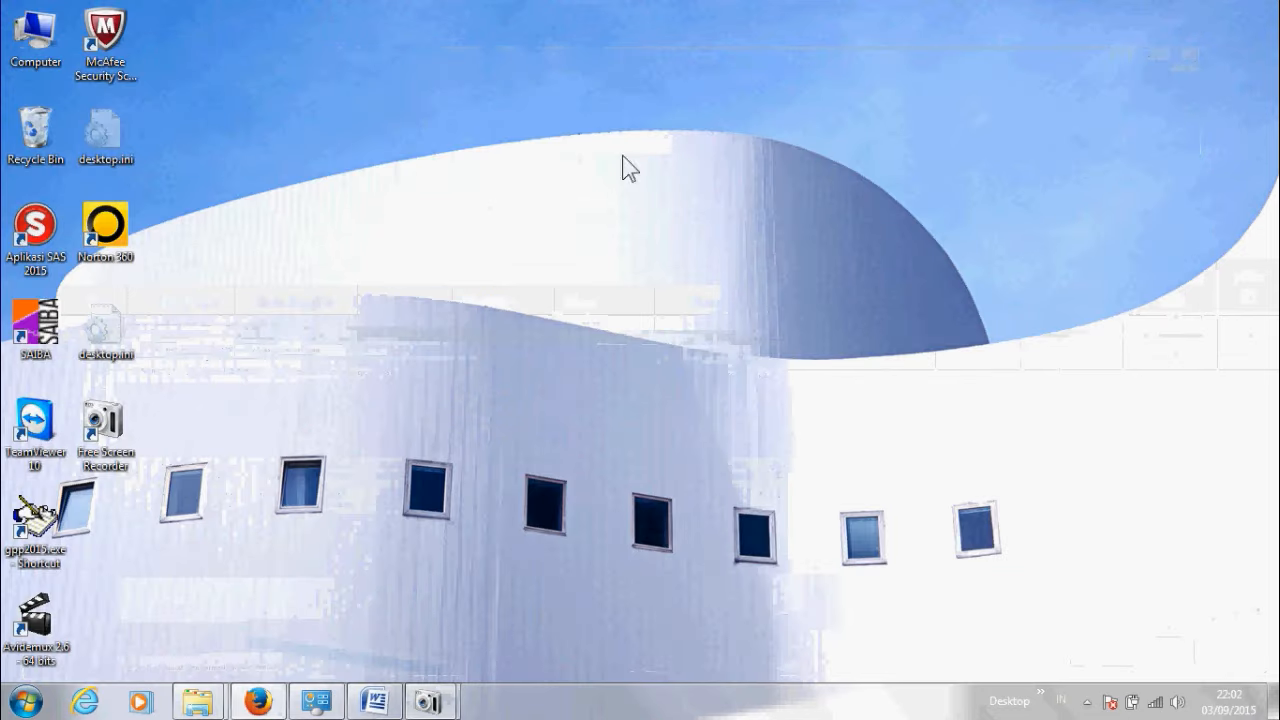
Step: Launch Aplikasi SAS 2015 and log in as admin with the account password
{"action": "double_click", "coordinate": [35, 228]}
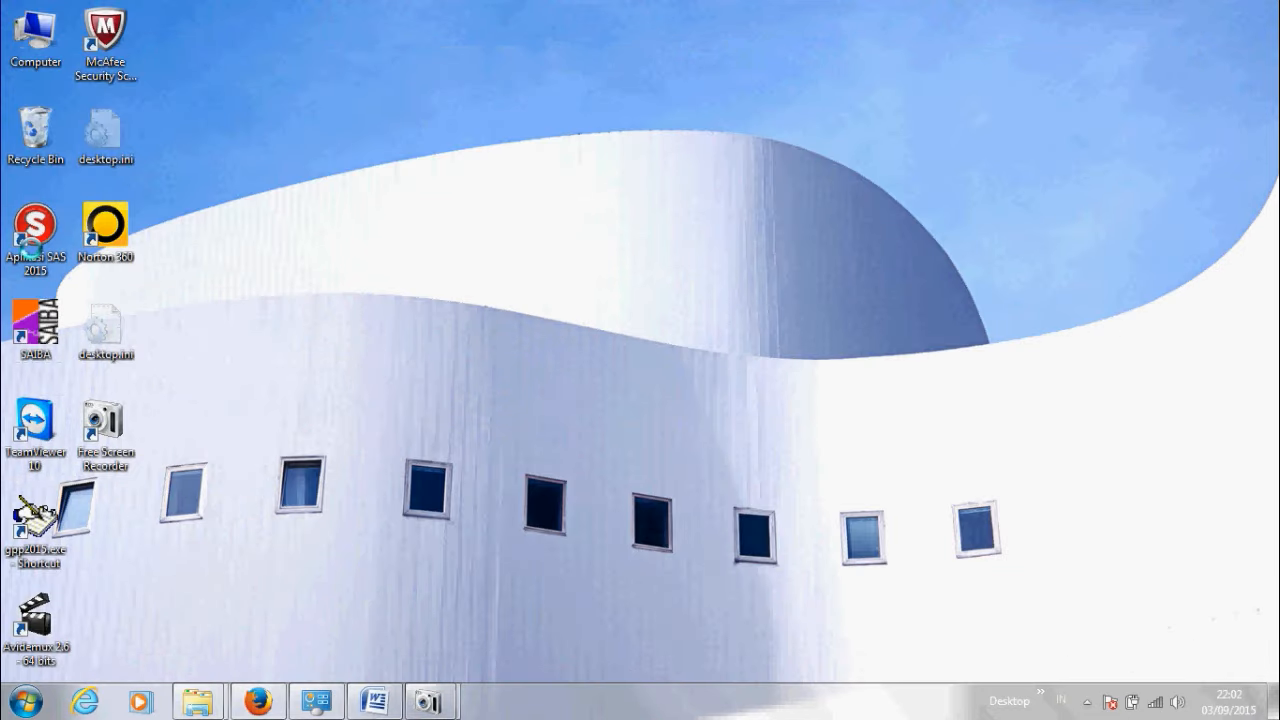
{"action": "type", "text": "a"}
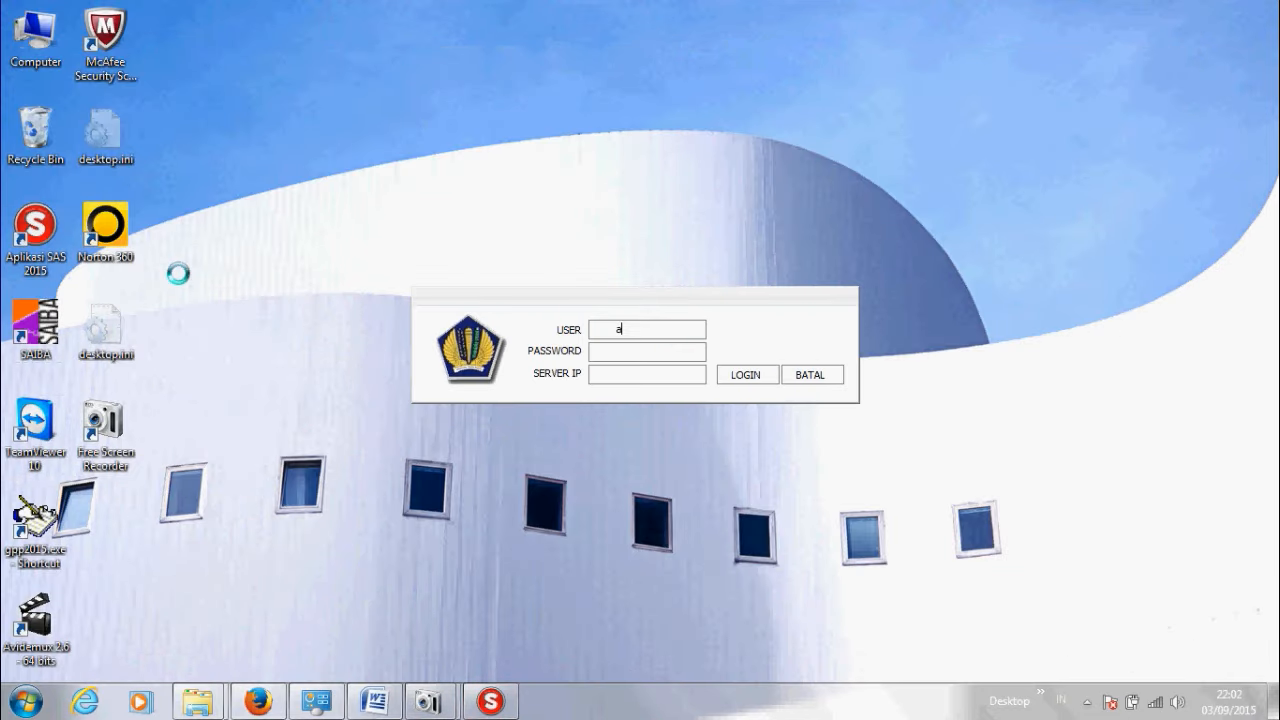
{"action": "type", "text": "dmin"}
{"action": "key", "text": "Tab"}
{"action": "type", "text": "*****"}
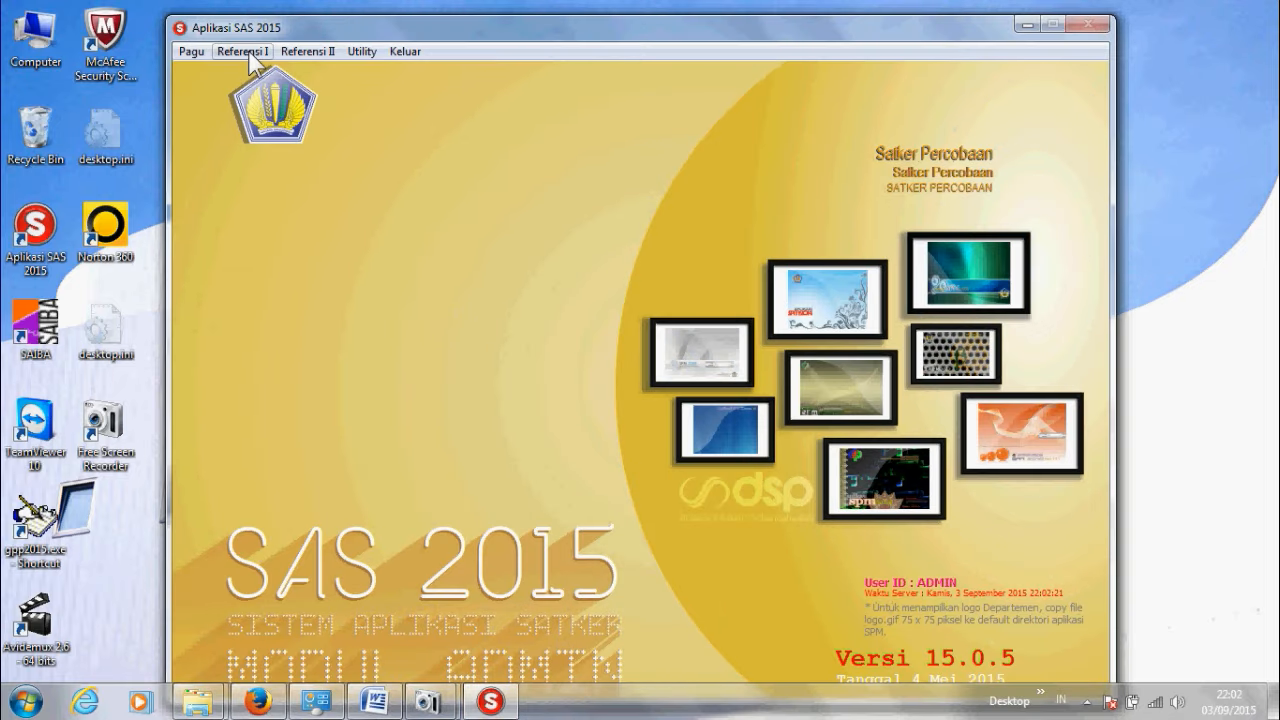
Step: Start a new record in Referensi I > Supplier for satker 689156
{"action": "left_click", "coordinate": [250, 55]}
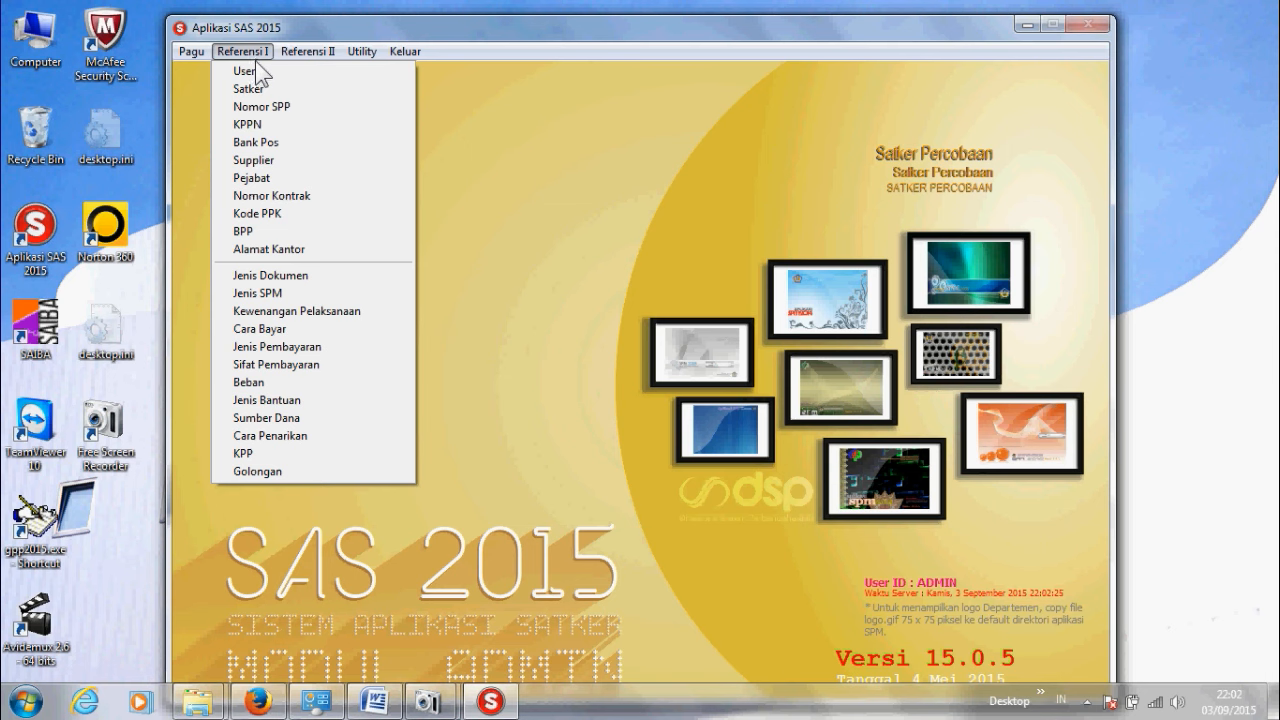
{"action": "left_click", "coordinate": [260, 165]}
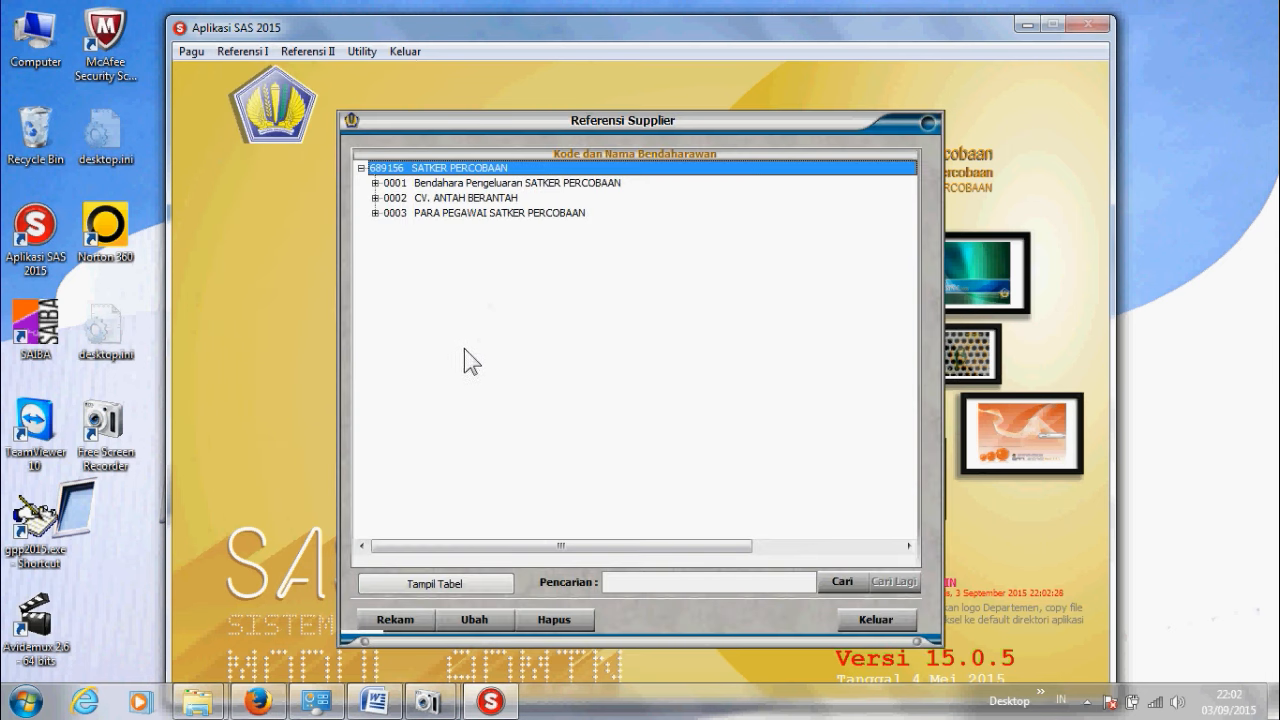
{"action": "left_click", "coordinate": [391, 621]}
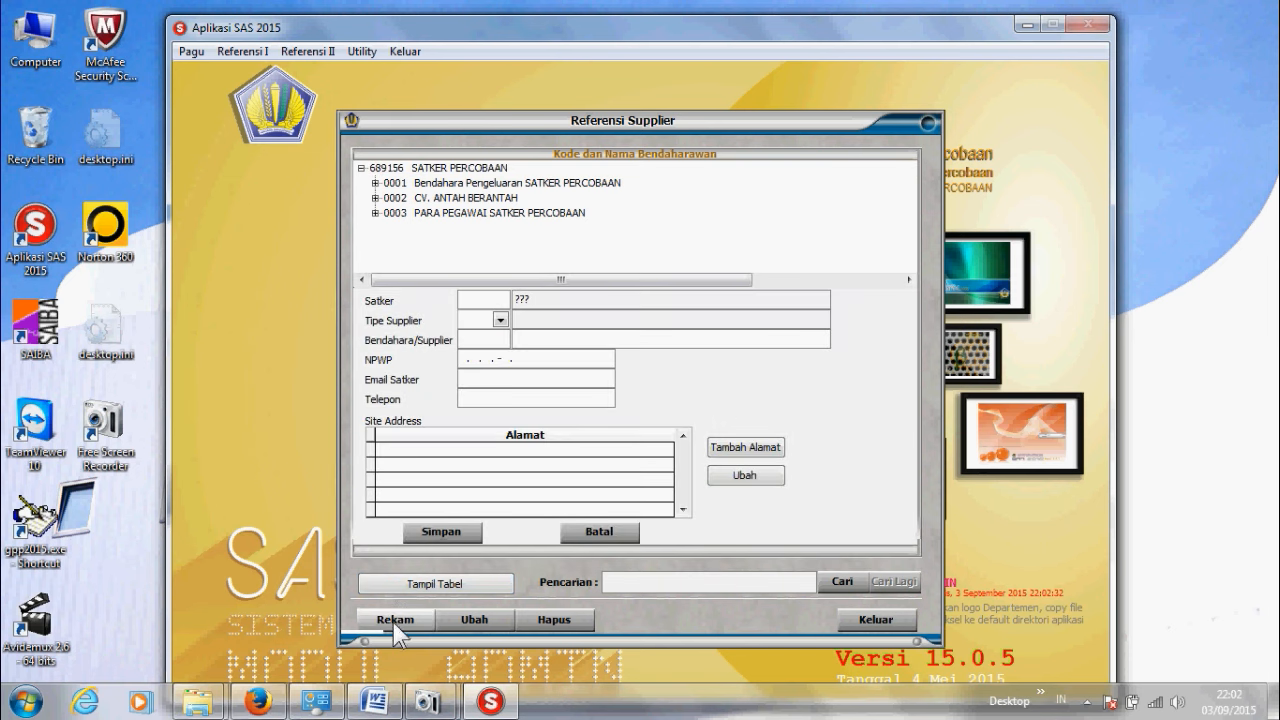
{"action": "type", "text": "689156"}
{"action": "key", "text": "Return"}
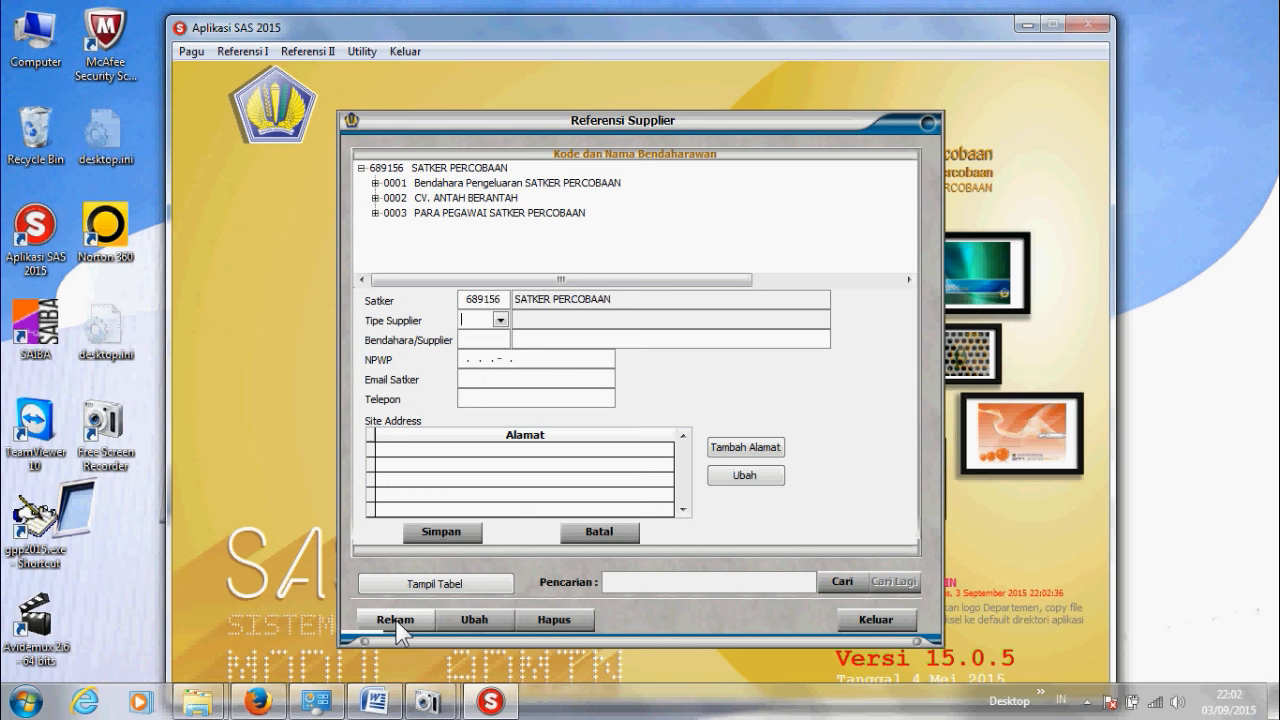
Step: Set supplier type 02 Penyedia Barang jasa and supplier code 0004
{"action": "left_click", "coordinate": [500, 320]}
{"action": "left_click", "coordinate": [505, 351]}
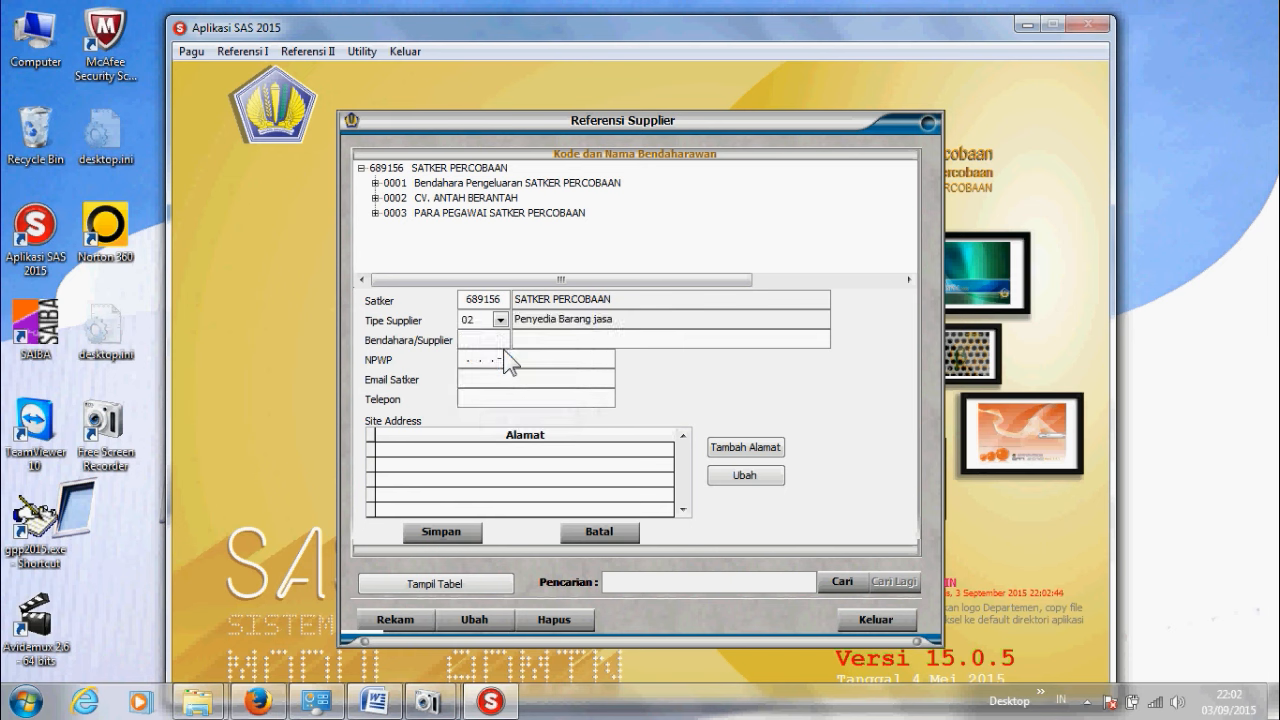
{"action": "type", "text": "0004"}
{"action": "key", "text": "Return"}
Step: Insert a period after CV so the NAMA REKANAN value reads CV. CAHAYA, then select it
{"action": "left_click", "coordinate": [373, 702]}
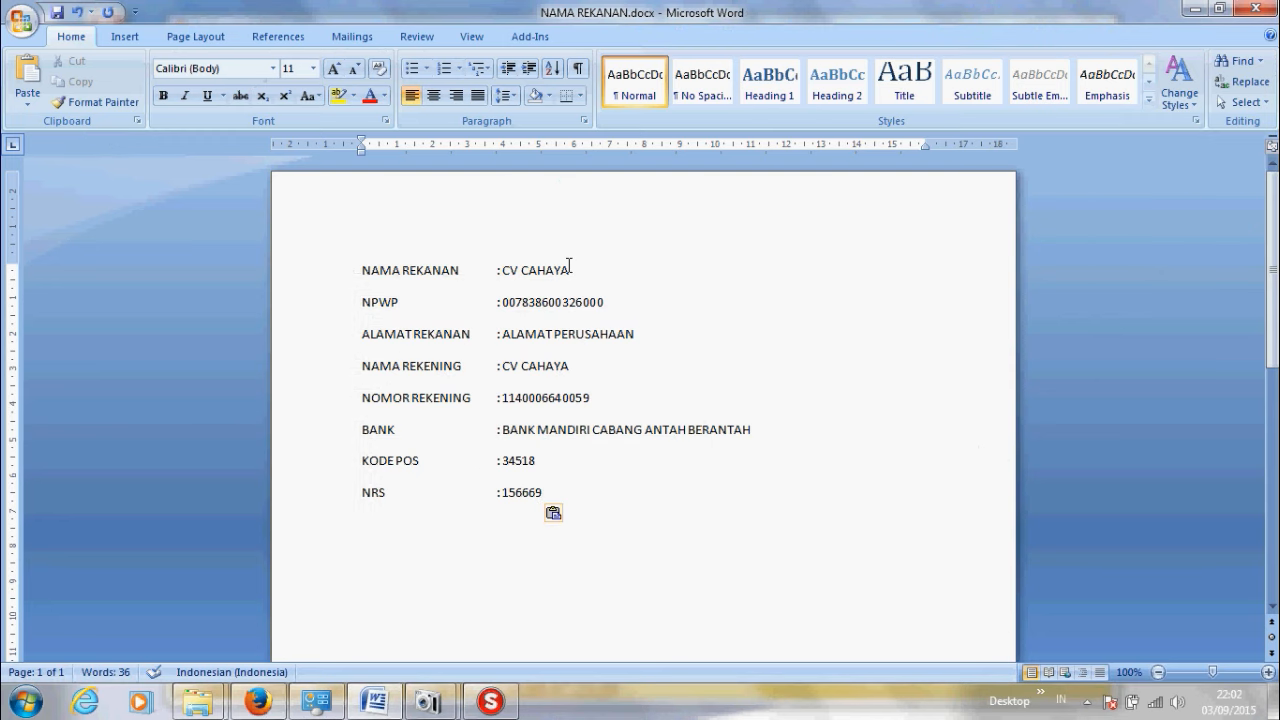
{"action": "left_click_drag", "start_coordinate": [571, 269], "coordinate": [528, 270]}
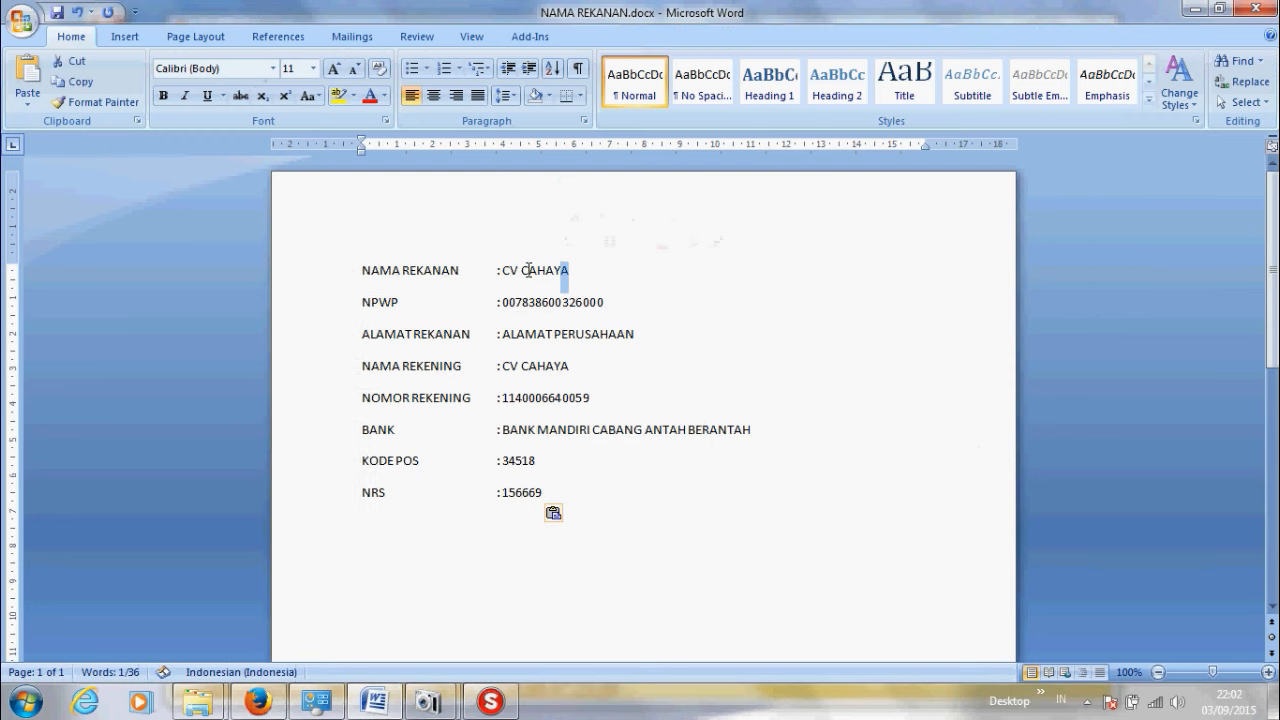
{"action": "left_click", "coordinate": [518, 270]}
{"action": "type", "text": "."}
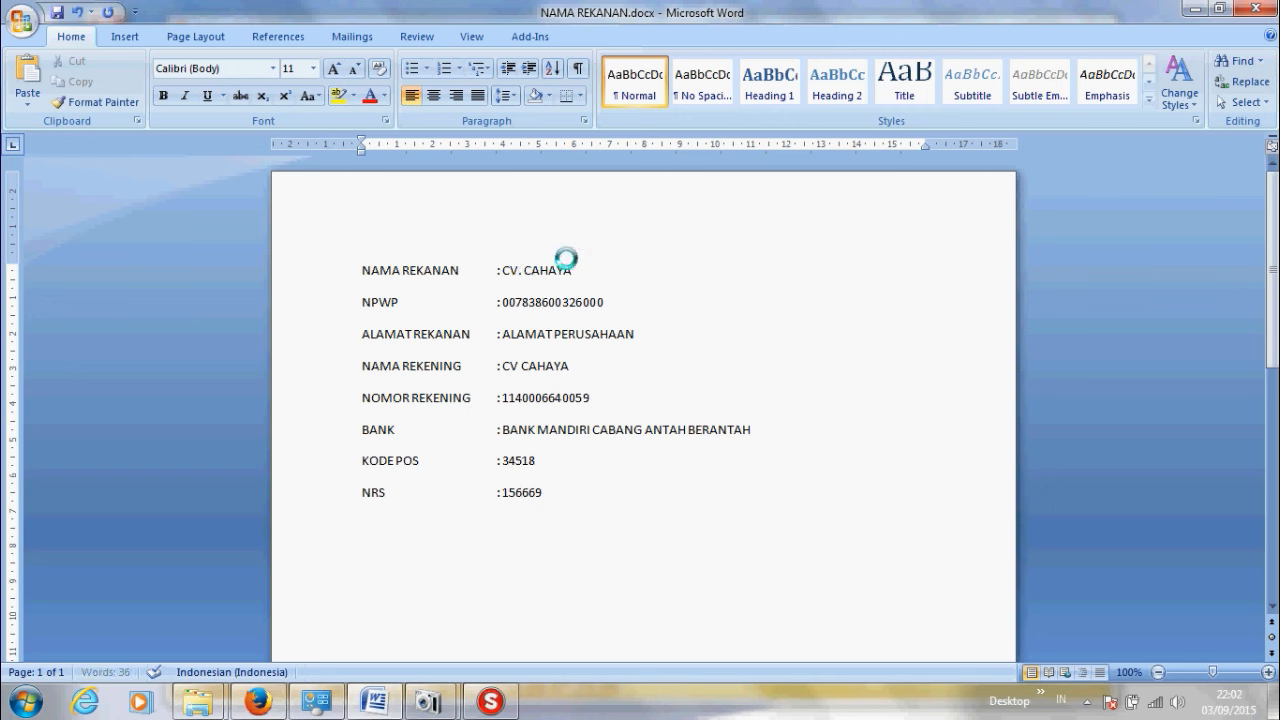
{"action": "left_click_drag", "start_coordinate": [574, 277], "coordinate": [505, 277]}
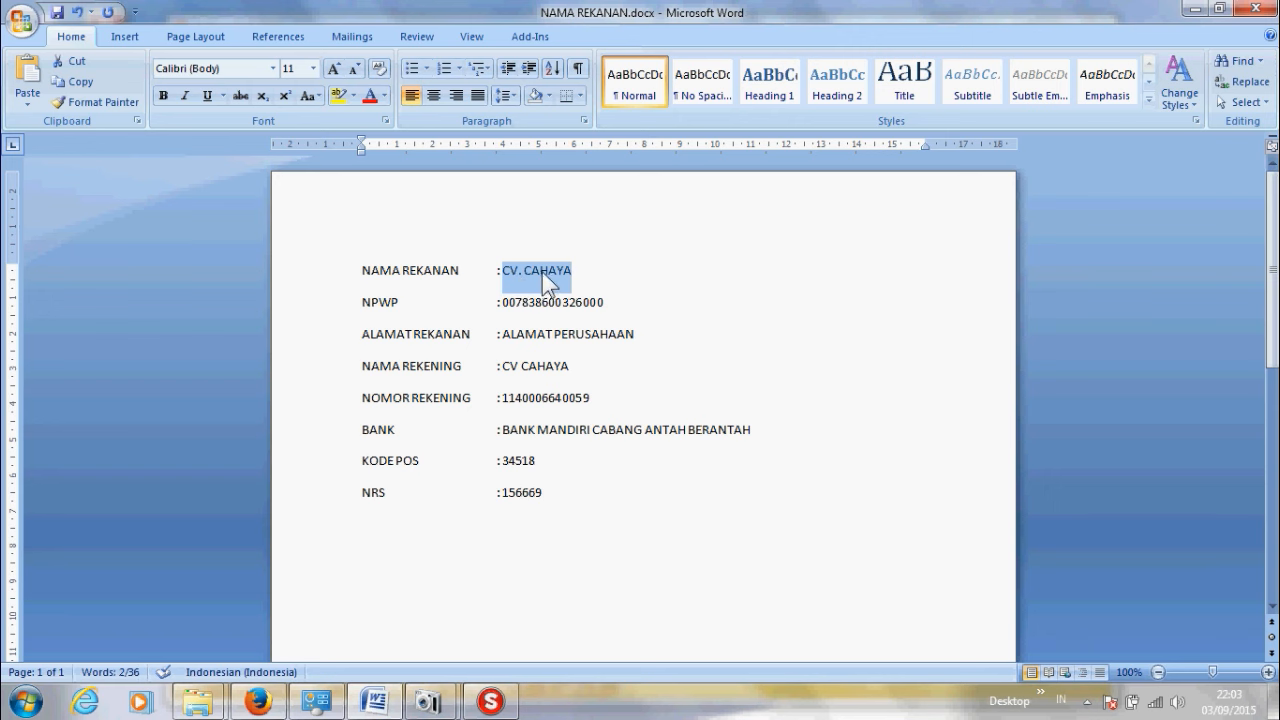
{"action": "right_click", "coordinate": [542, 272]}
Step: Copy CV. CAHAYA from Word and paste it as the supplier name
{"action": "left_click", "coordinate": [589, 303]}
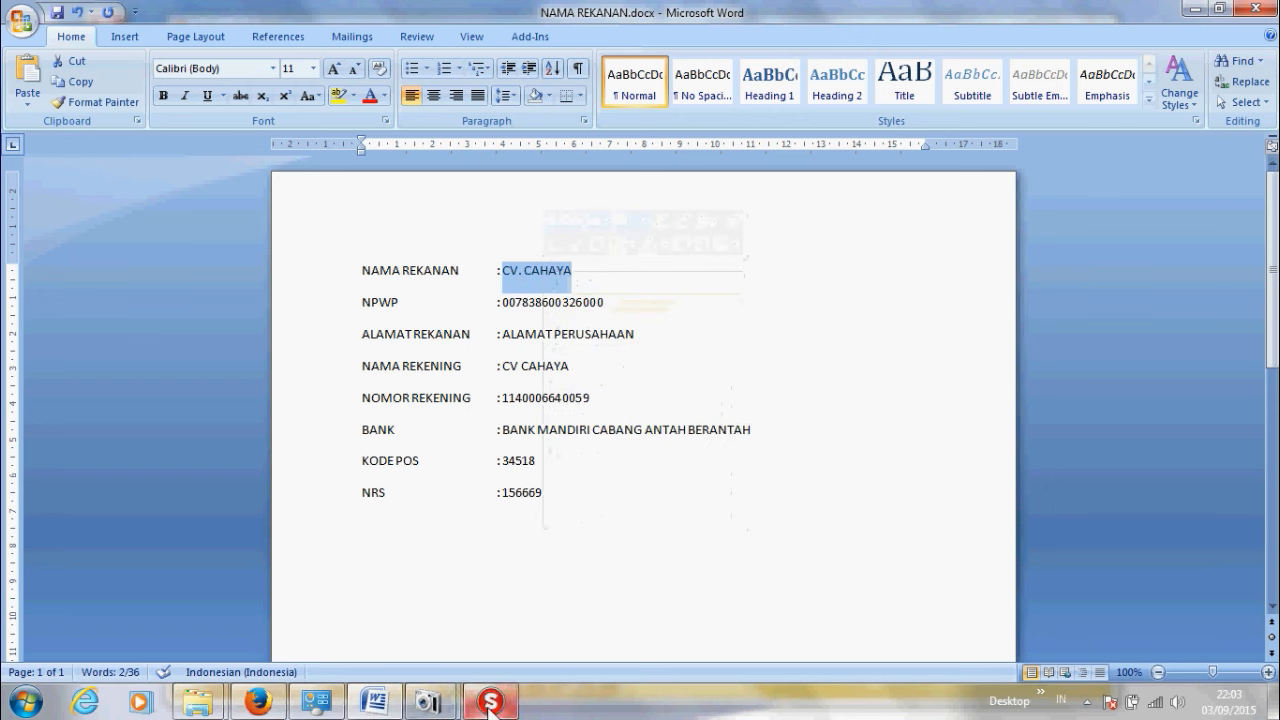
{"action": "left_click", "coordinate": [490, 702]}
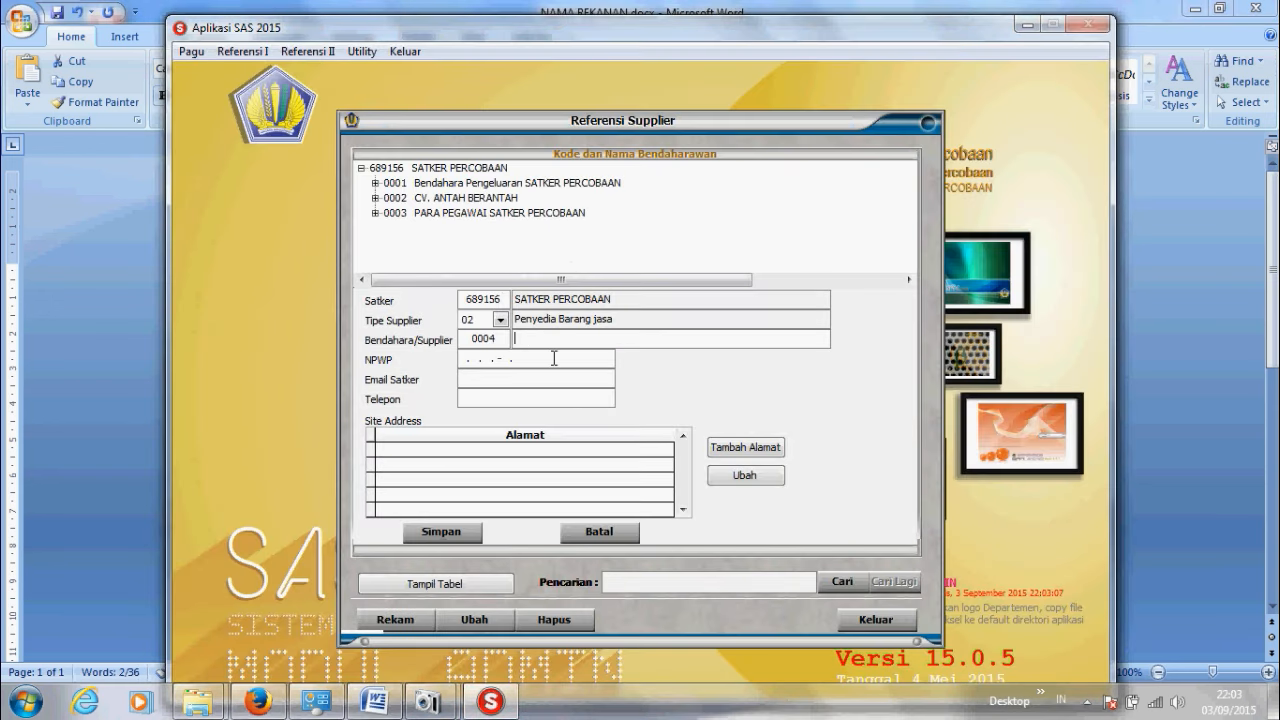
{"action": "key", "text": "ctrl+v"}
Step: Copy the partner's NPWP from Word into the supplier's NPWP field
{"action": "left_click", "coordinate": [390, 706]}
{"action": "left_click_drag", "start_coordinate": [607, 301], "coordinate": [505, 296]}
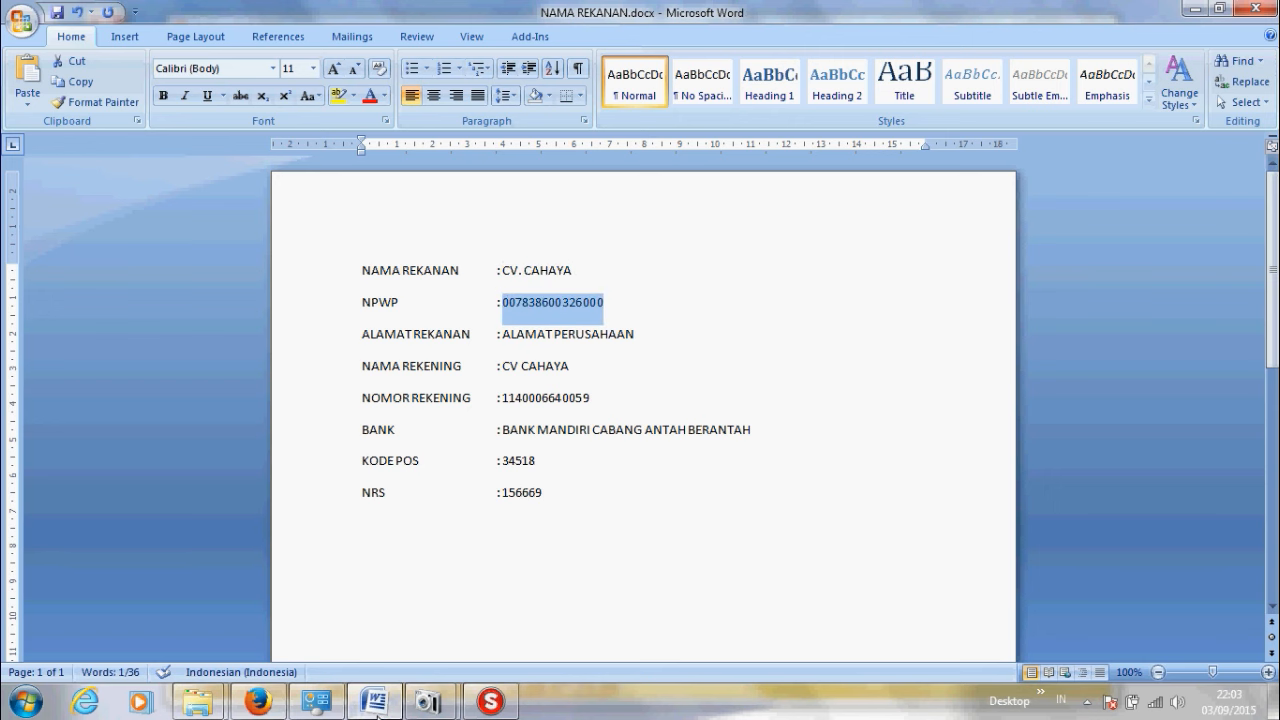
{"action": "left_click", "coordinate": [490, 701]}
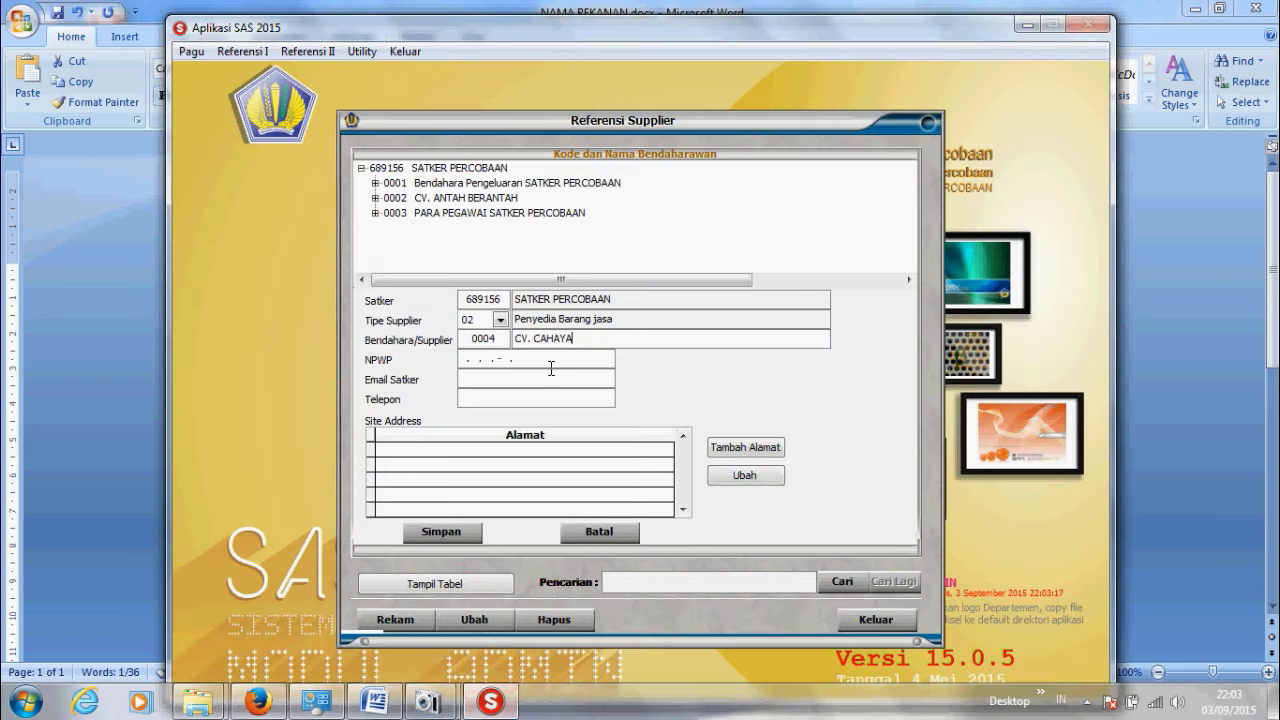
{"action": "left_click", "coordinate": [462, 359]}
{"action": "key", "text": "ctrl+v"}
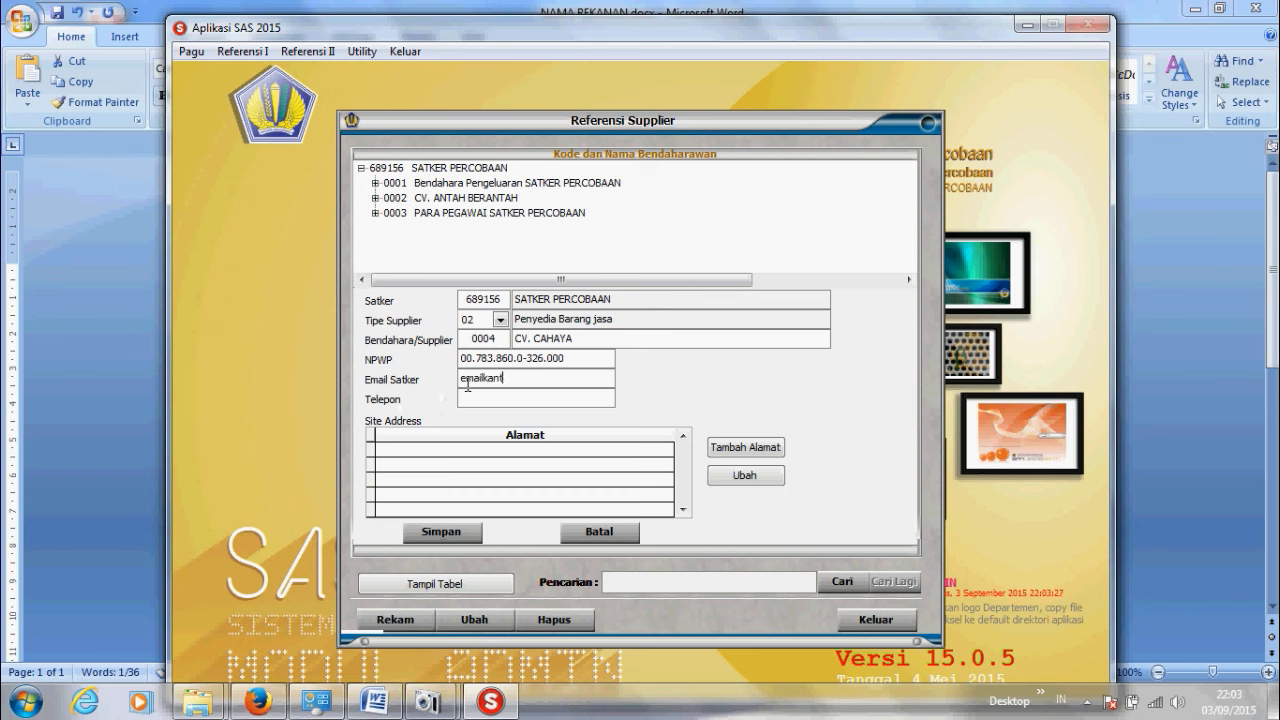
Step: Enter the office e-mail address and telephone number, then begin adding an address
{"action": "left_click", "coordinate": [499, 401]}
{"action": "type", "text": "0213456"}
{"action": "left_click", "coordinate": [731, 448]}
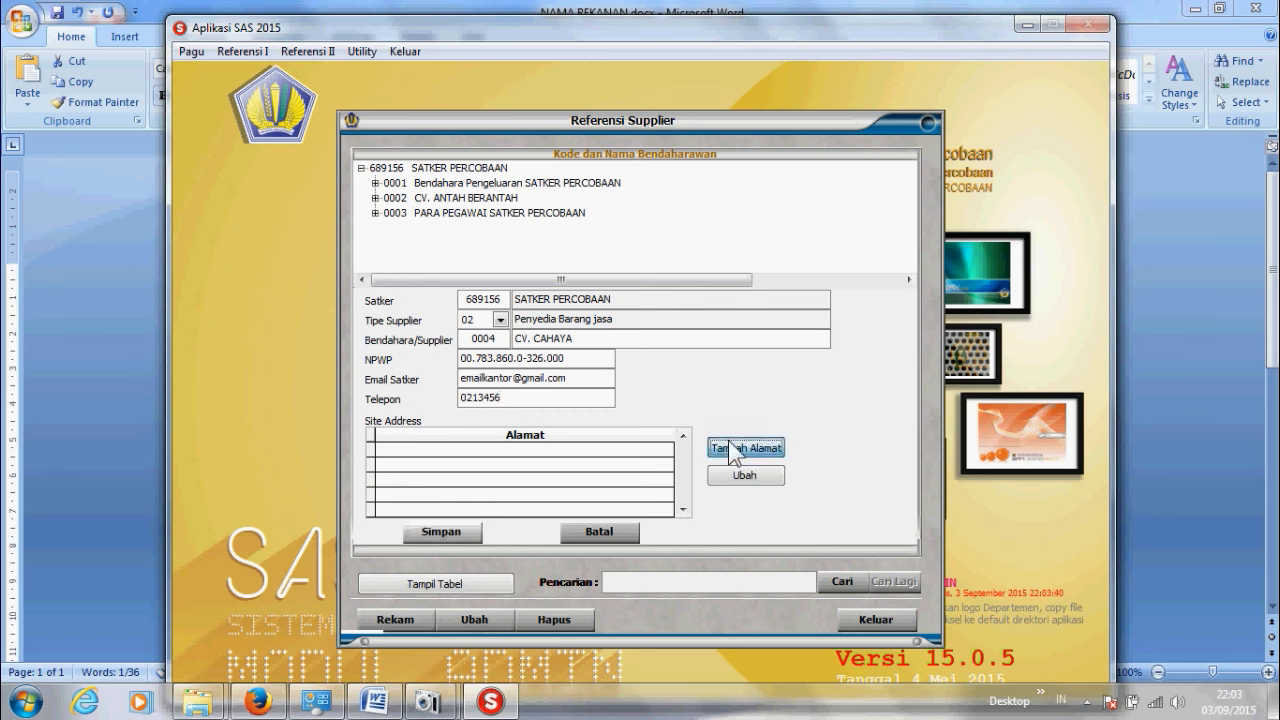
Step: Enter the supplier's address, city and province, and set the country to ID Indonesia
{"action": "type", "text": "a"}
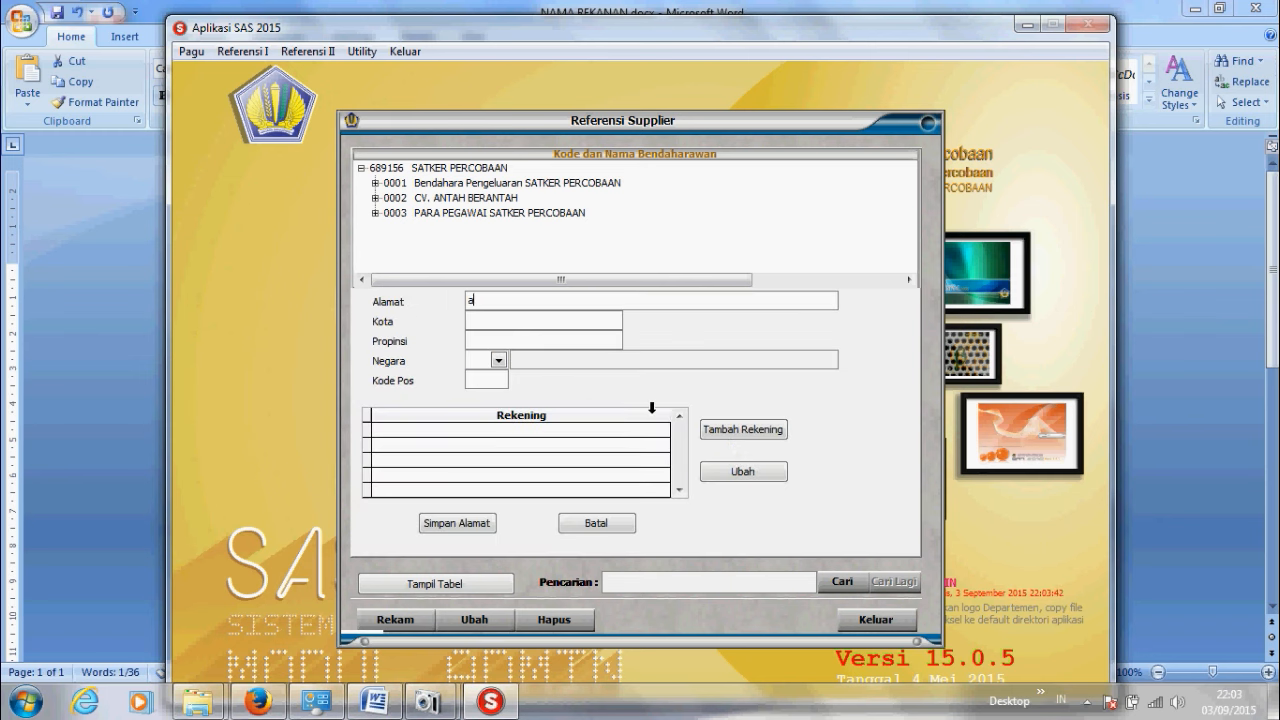
{"action": "type", "text": "lamat rek"}
{"action": "type", "text": "anan"}
{"action": "type", "text": "kota reka"}
{"action": "type", "text": "nan"}
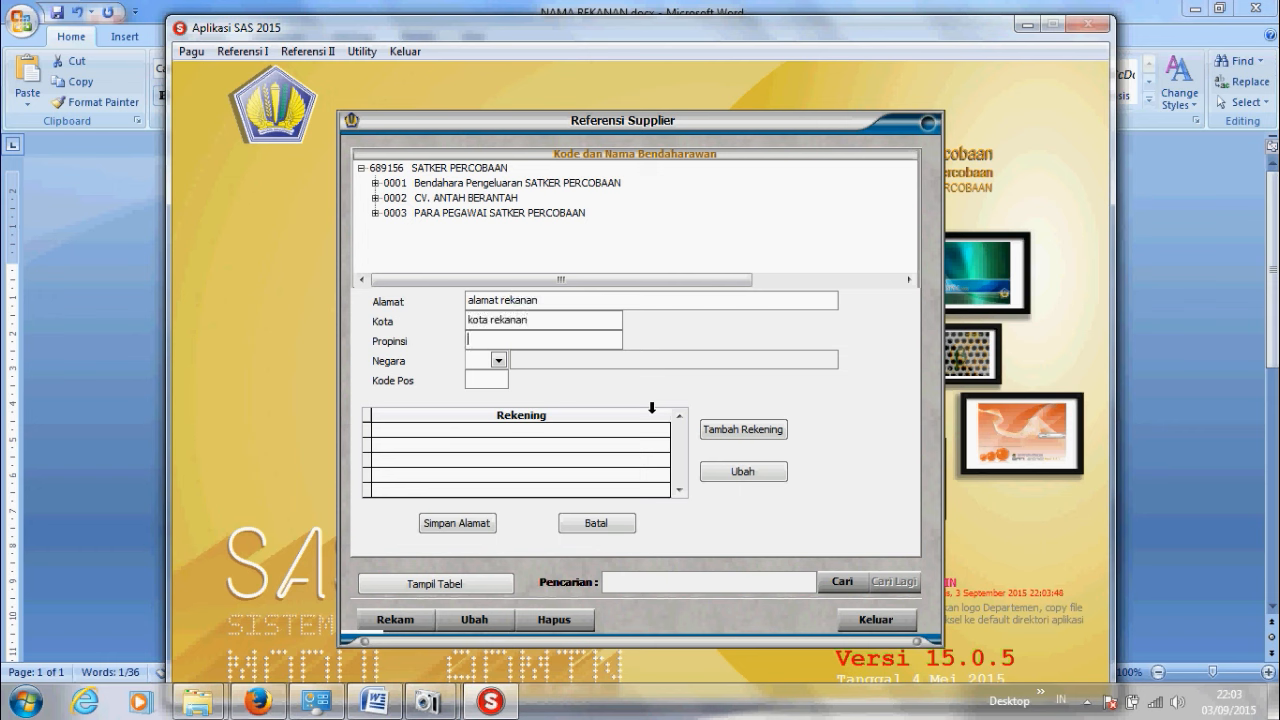
{"action": "type", "text": "propinsi rekanan"}
{"action": "left_click", "coordinate": [498, 360]}
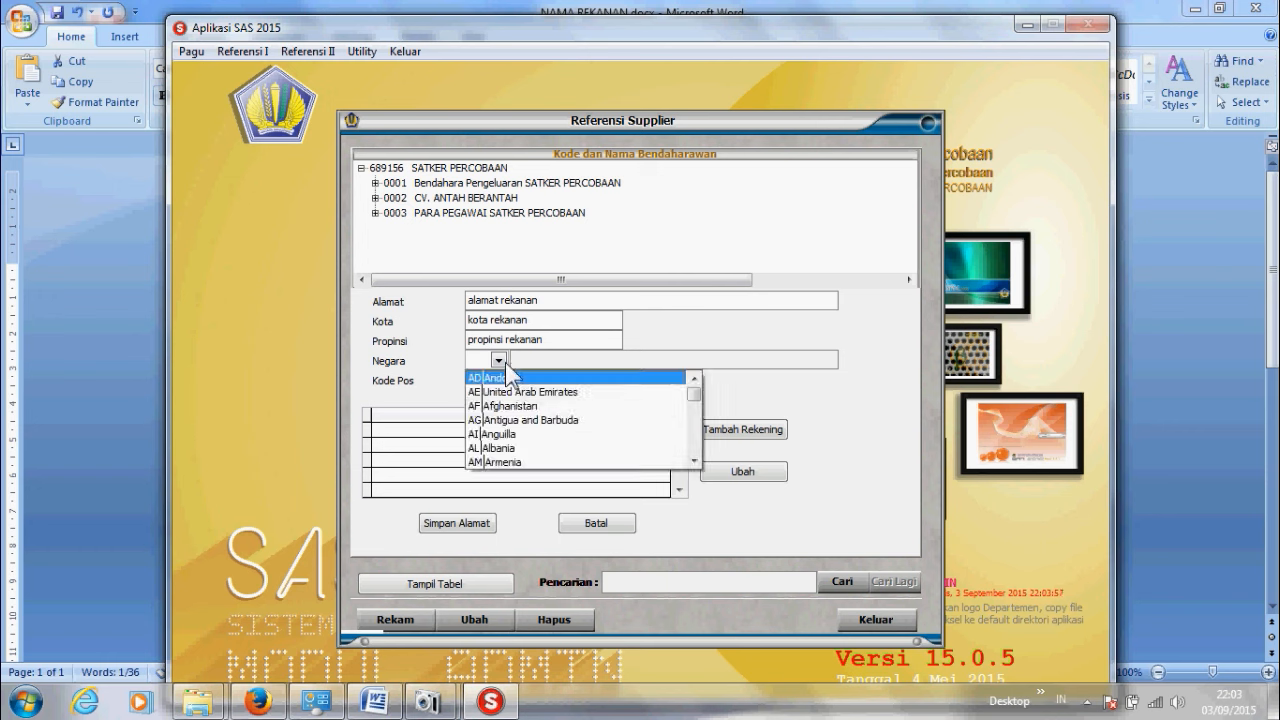
{"action": "type", "text": "ID"}
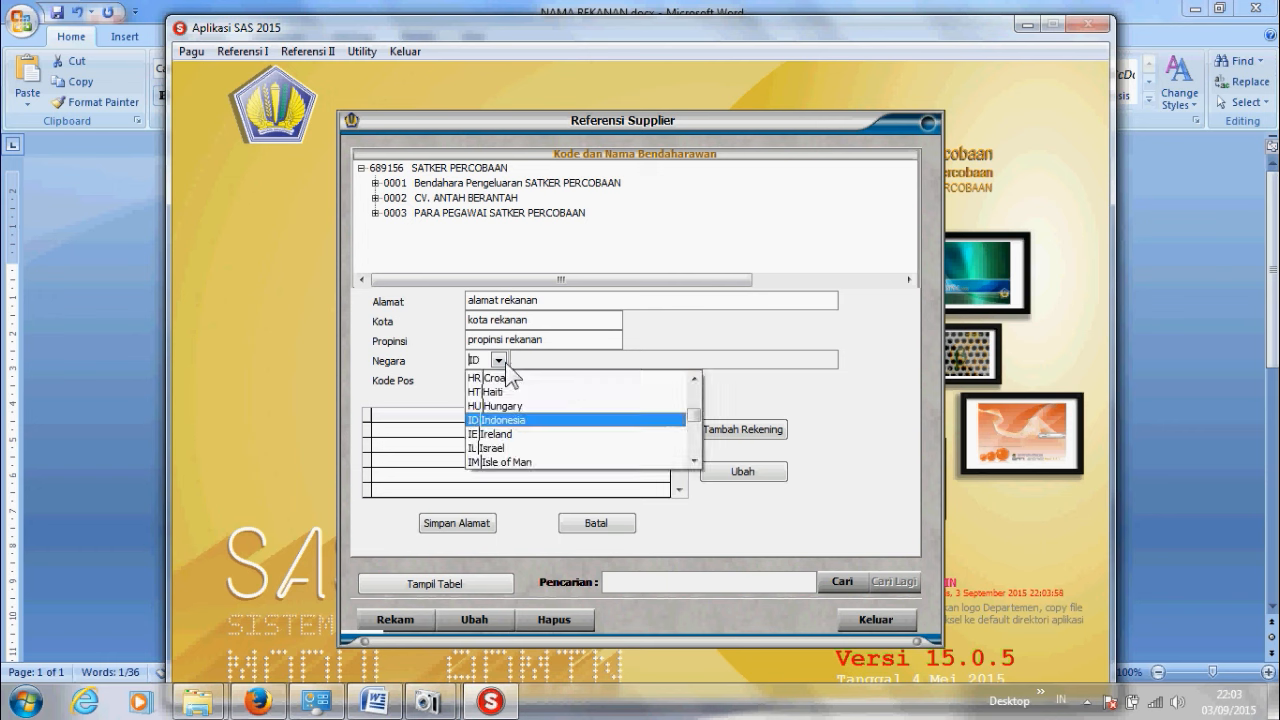
{"action": "left_click", "coordinate": [518, 420]}
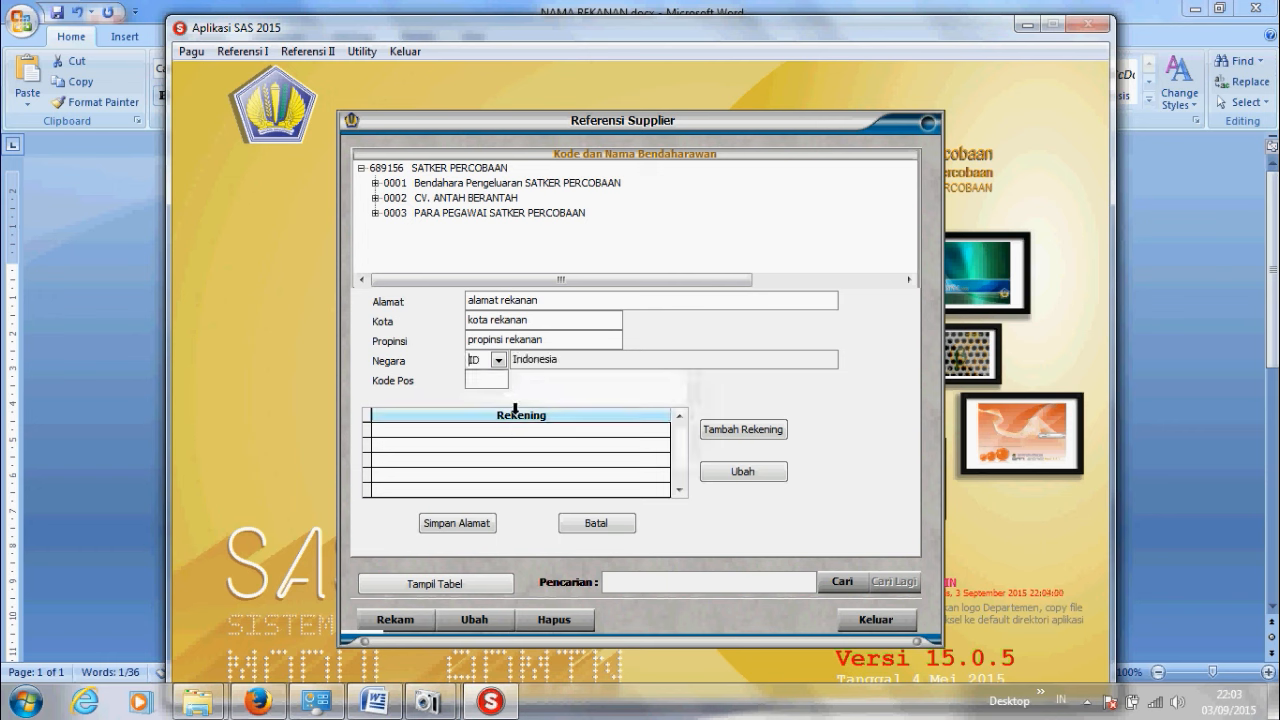
Step: Copy the KODE POS value from the partner document into the Kode Pos field
{"action": "left_click", "coordinate": [375, 702]}
{"action": "left_click_drag", "start_coordinate": [543, 460], "coordinate": [506, 460]}
{"action": "key", "text": "ctrl+c"}
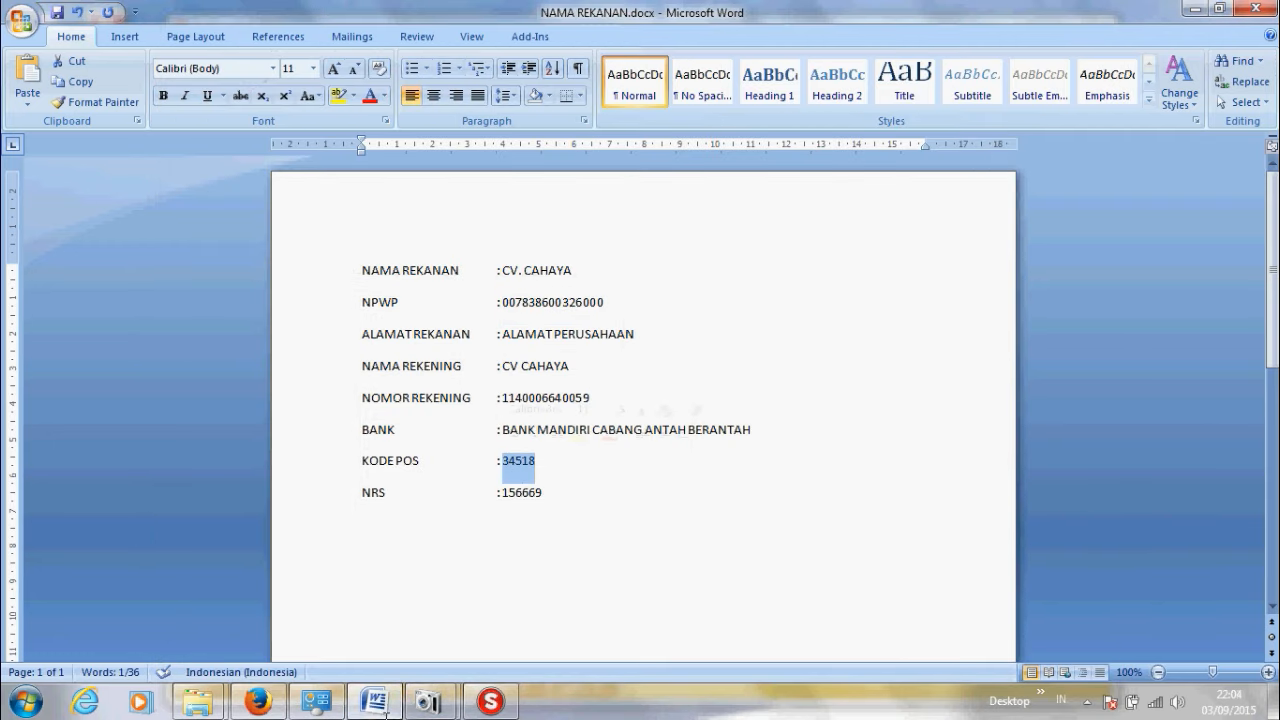
{"action": "left_click", "coordinate": [490, 702]}
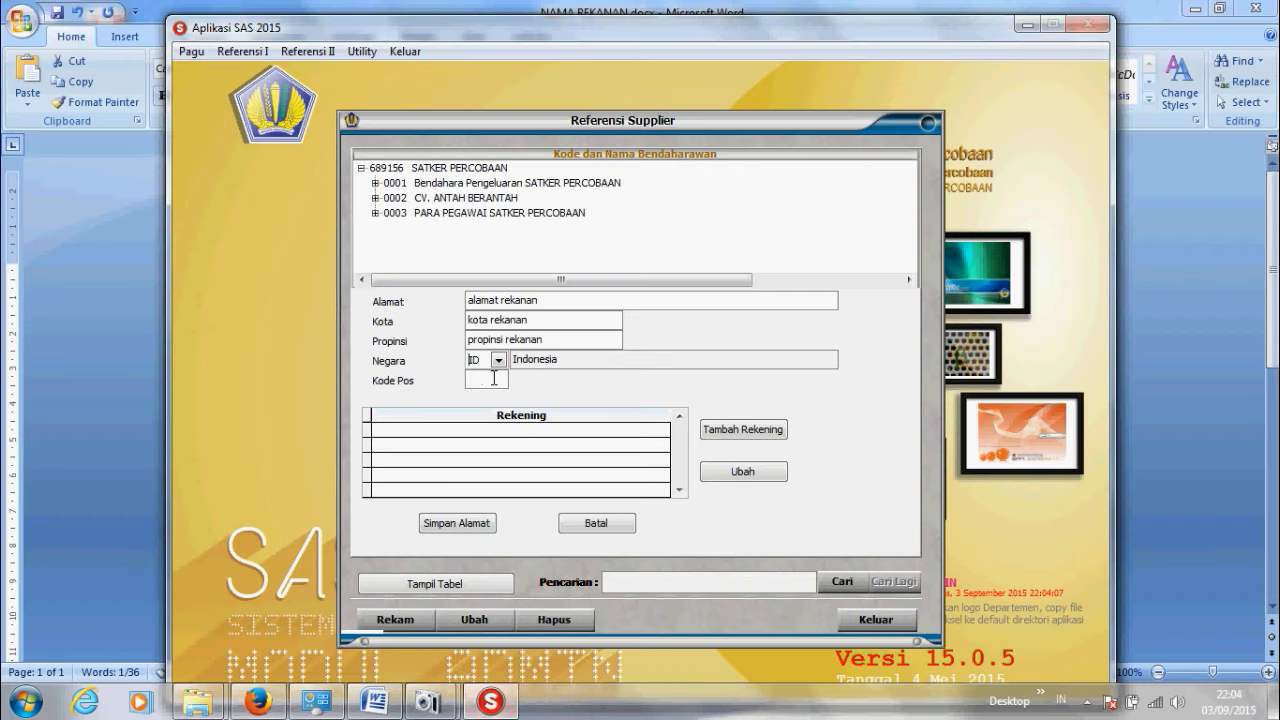
{"action": "left_click", "coordinate": [492, 378]}
{"action": "key", "text": "ctrl+v"}
Step: Add a bank account with BANK MANDIRI as head-office bank and branch 'Bank Mandiri cabang antah beran'
{"action": "left_click", "coordinate": [733, 447]}
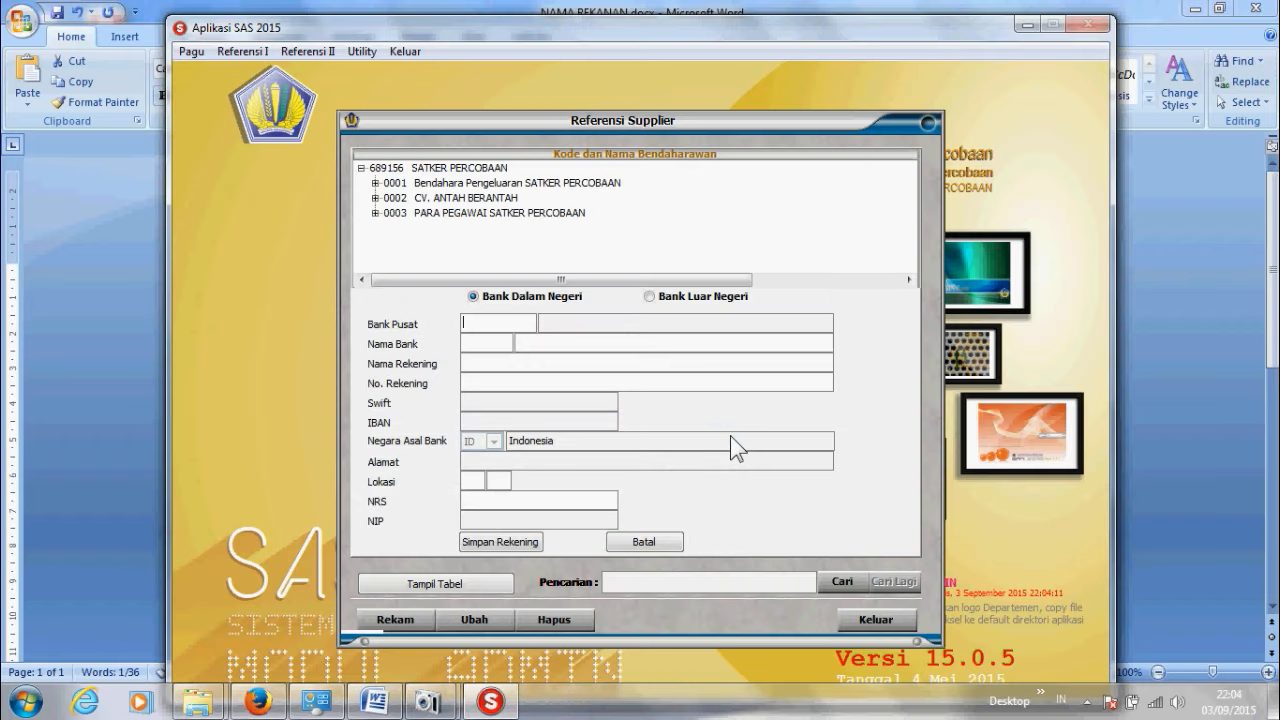
{"action": "key", "text": "Return"}
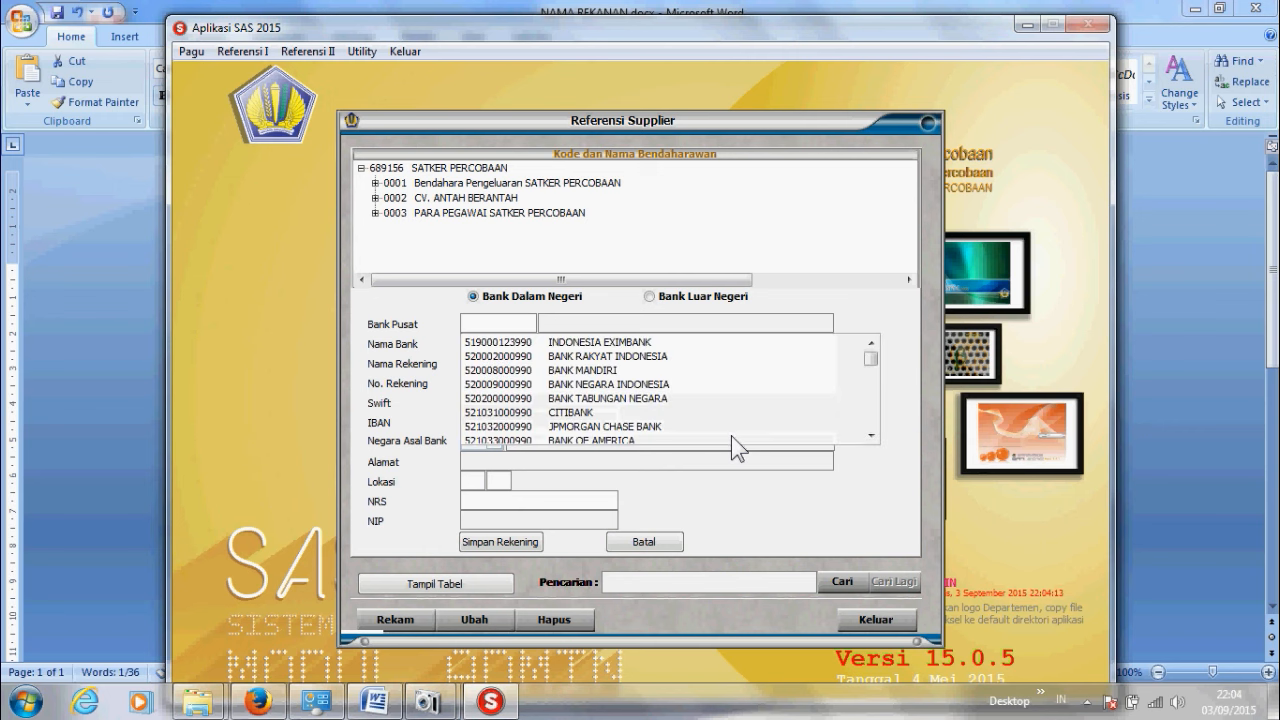
{"action": "left_click", "coordinate": [124, 509]}
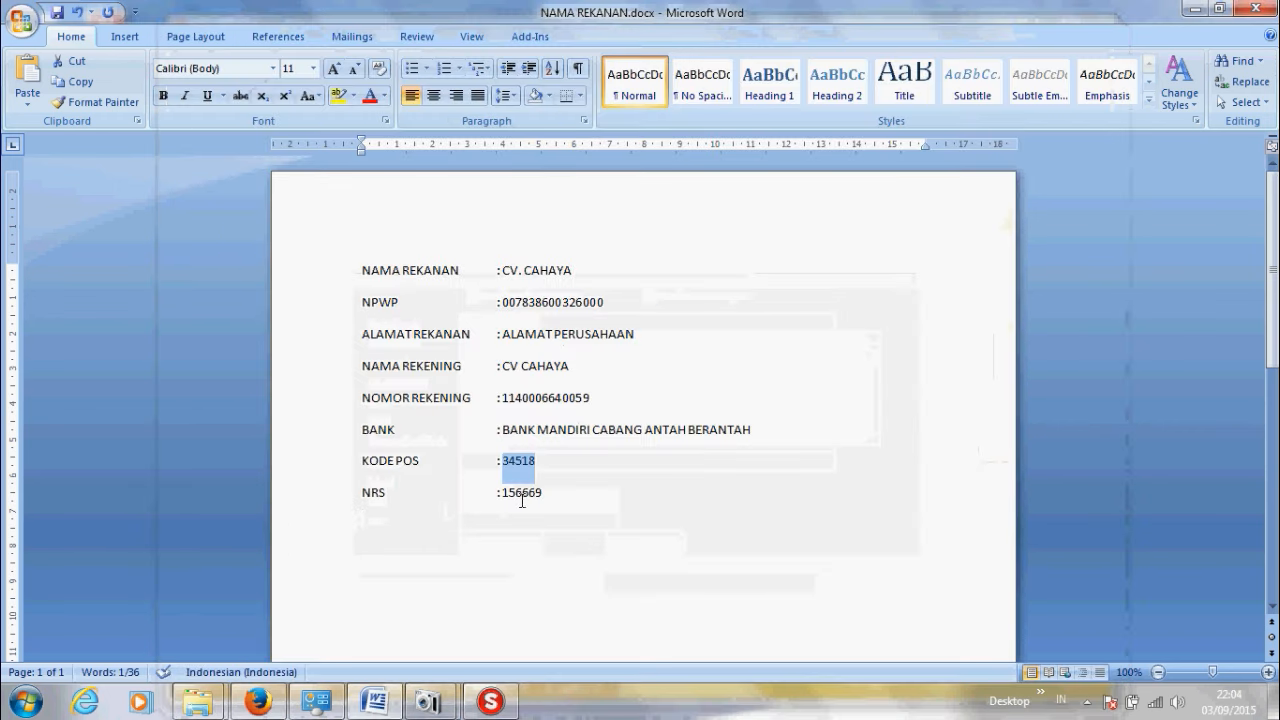
{"action": "left_click", "coordinate": [490, 700]}
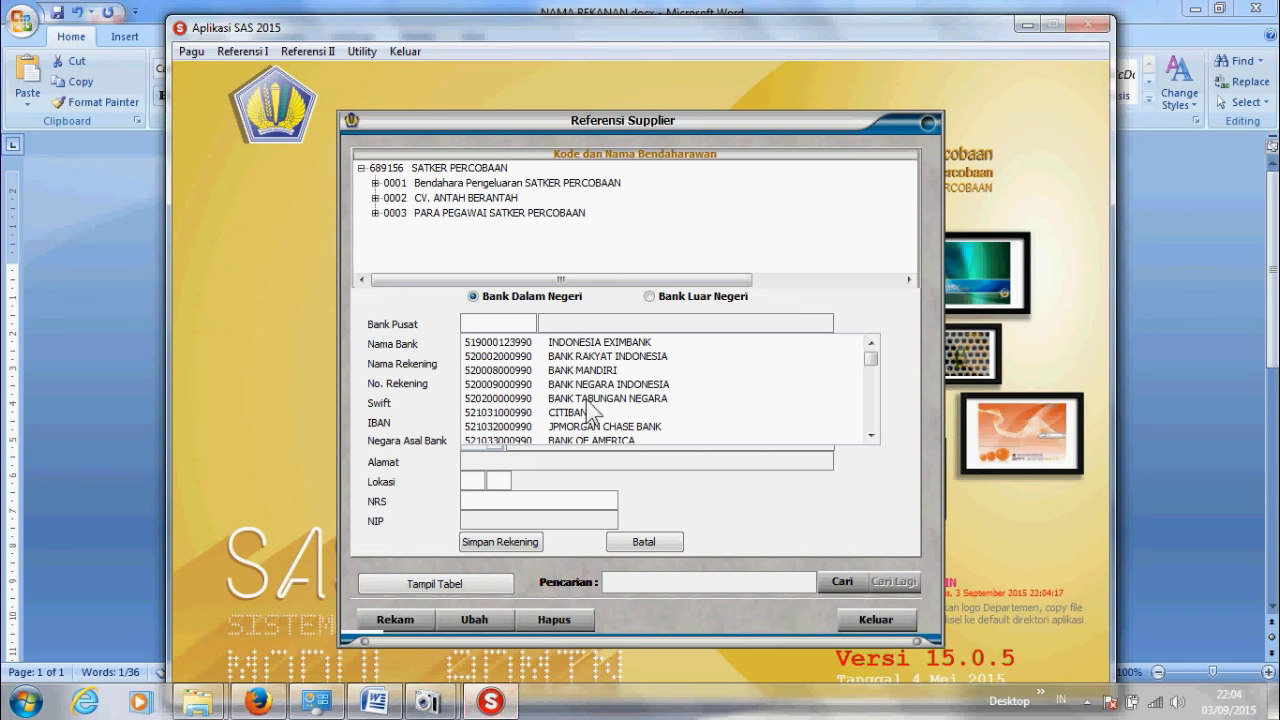
{"action": "double_click", "coordinate": [598, 370]}
{"action": "left_click", "coordinate": [603, 352]}
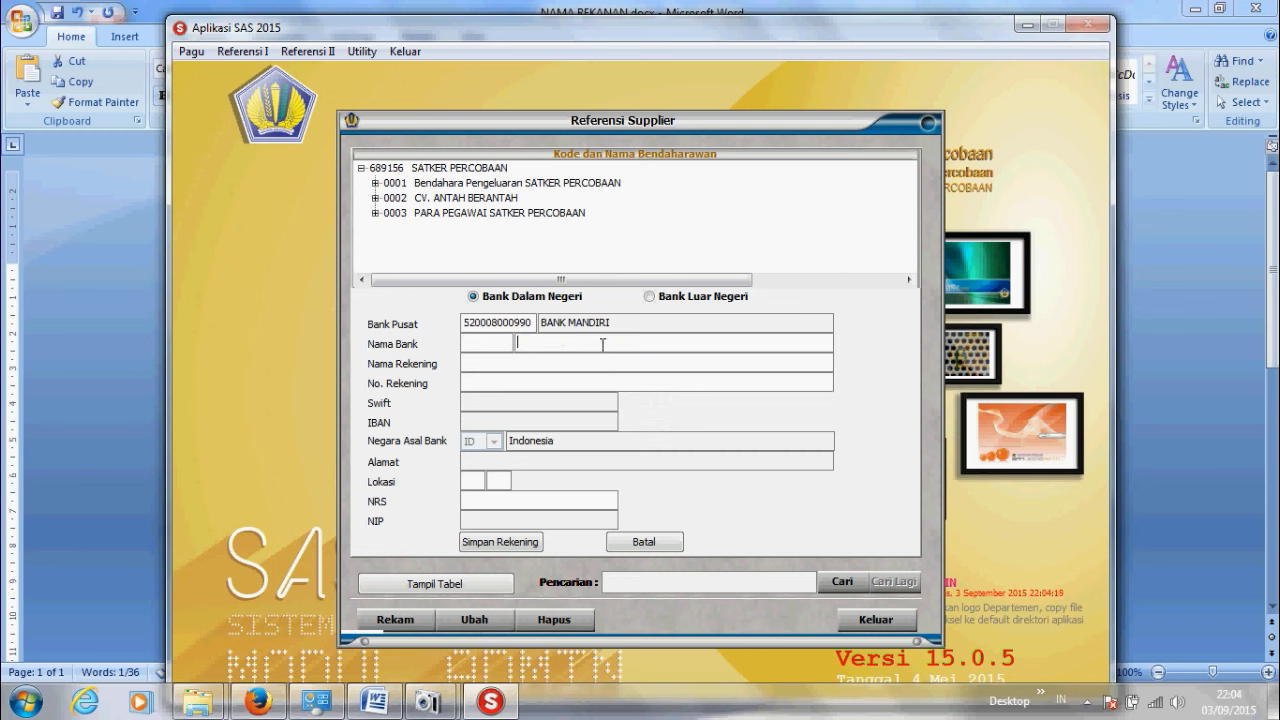
{"action": "type", "text": "Bank Mandiri cabang antah "}
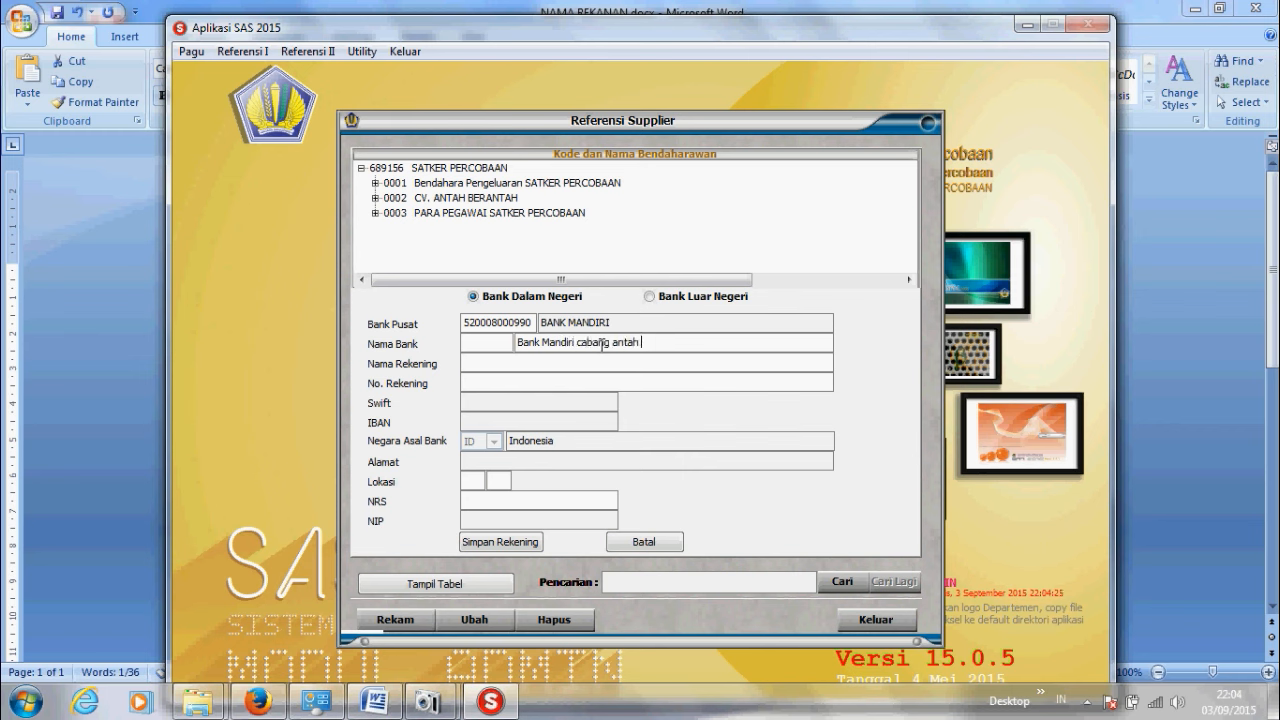
{"action": "type", "text": "berantah"}
Step: Copy the account holder CV CAHAYA and the account number from the Word notes into the form
{"action": "left_click", "coordinate": [582, 364]}
{"action": "mouse_move", "coordinate": [486, 705]}
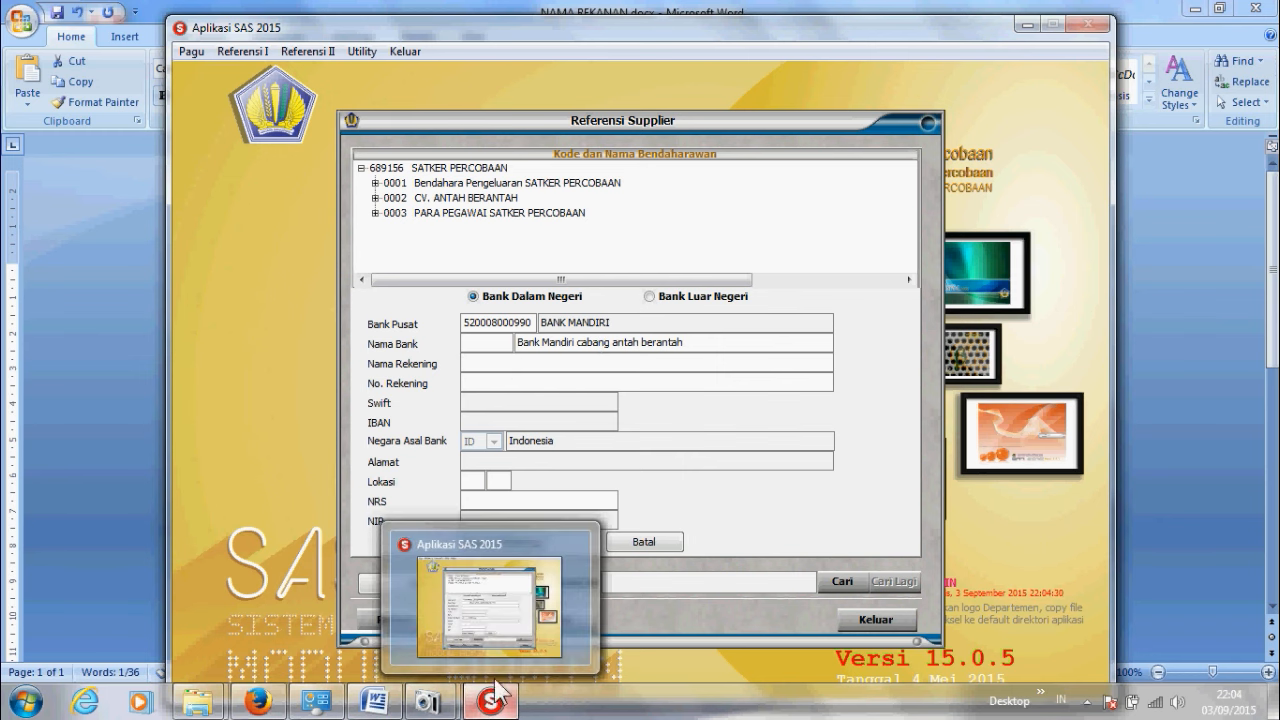
{"action": "mouse_move", "coordinate": [493, 648]}
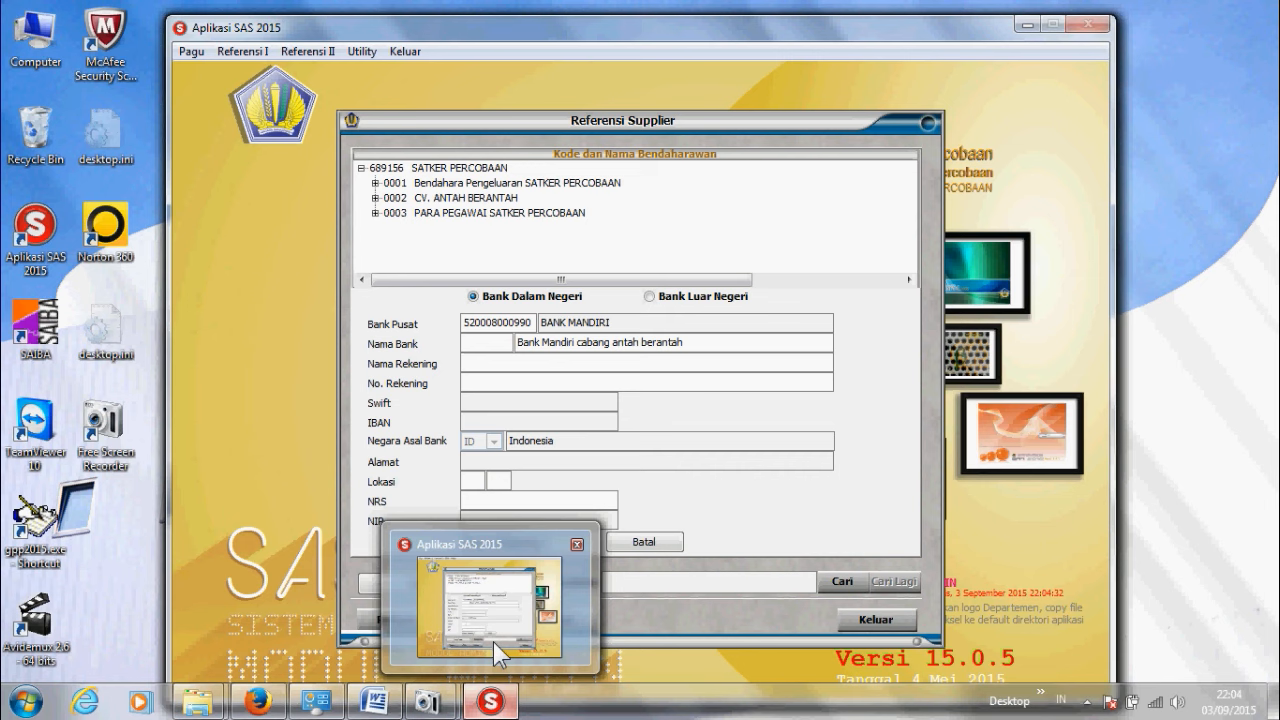
{"action": "left_click", "coordinate": [378, 702]}
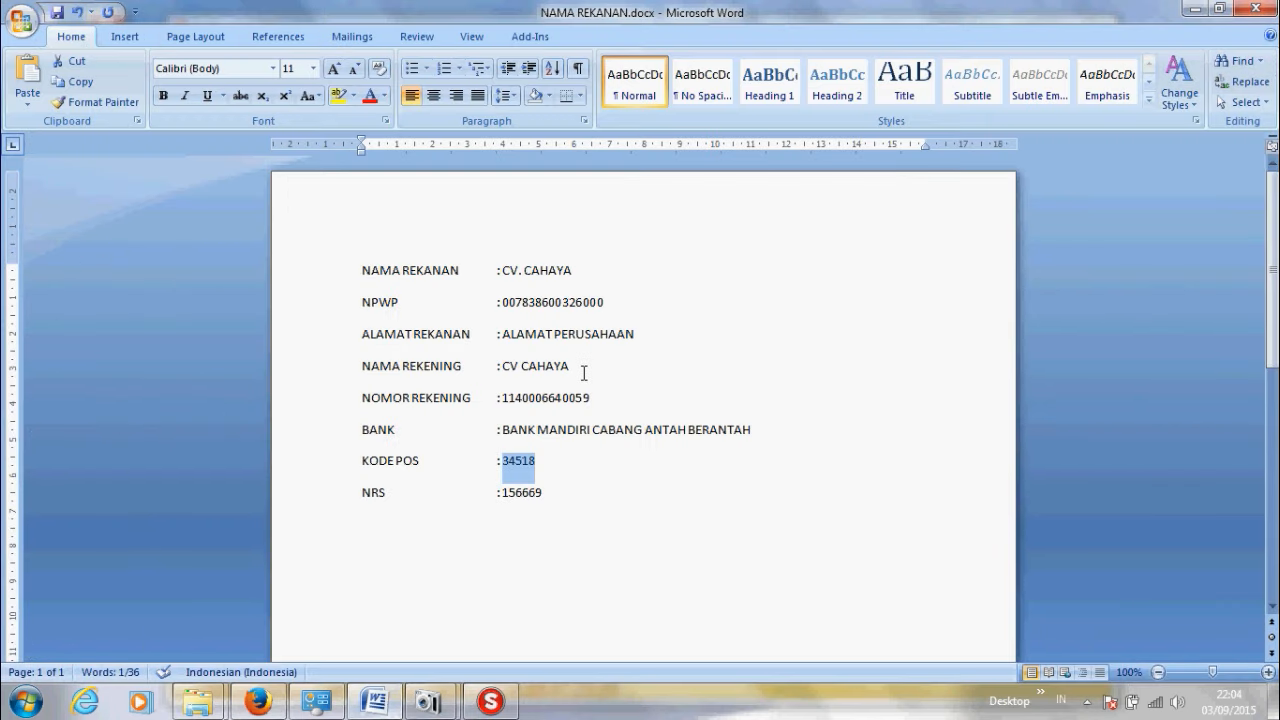
{"action": "left_click_drag", "start_coordinate": [570, 366], "coordinate": [506, 362]}
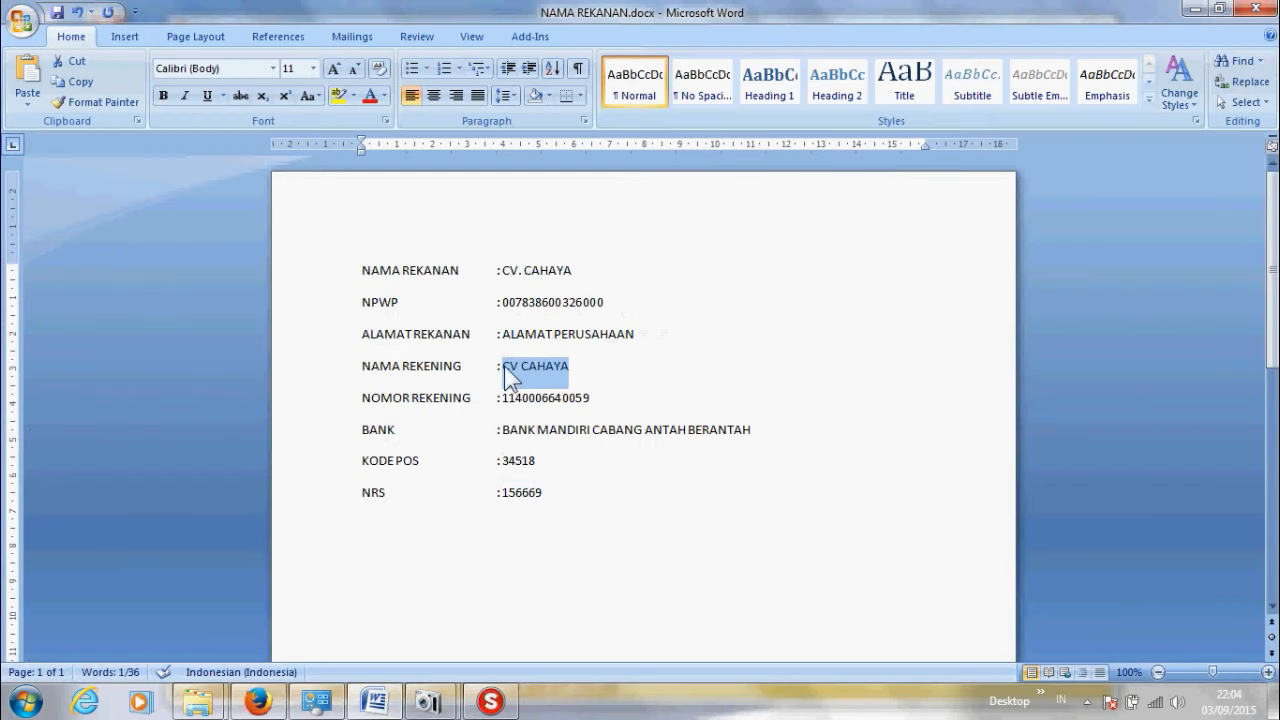
{"action": "left_click", "coordinate": [490, 702]}
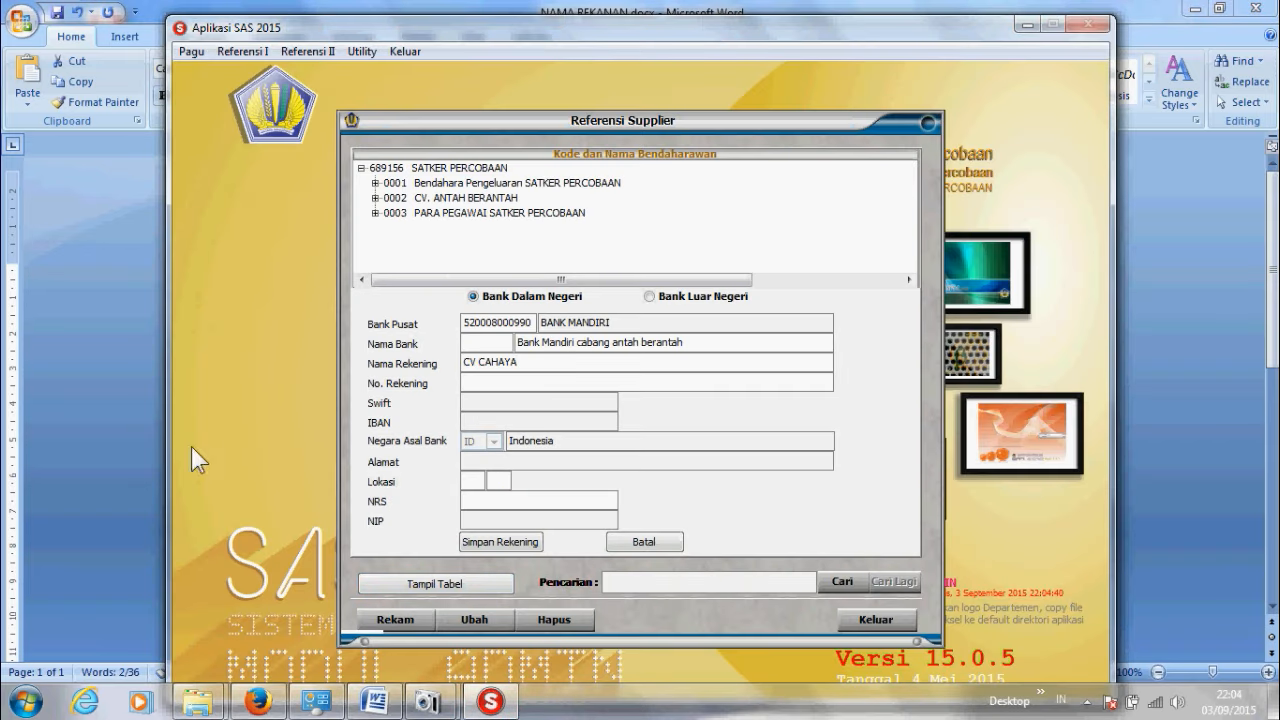
{"action": "left_click", "coordinate": [138, 434]}
{"action": "left_click_drag", "start_coordinate": [593, 398], "coordinate": [503, 392]}
{"action": "key", "text": "ctrl+c"}
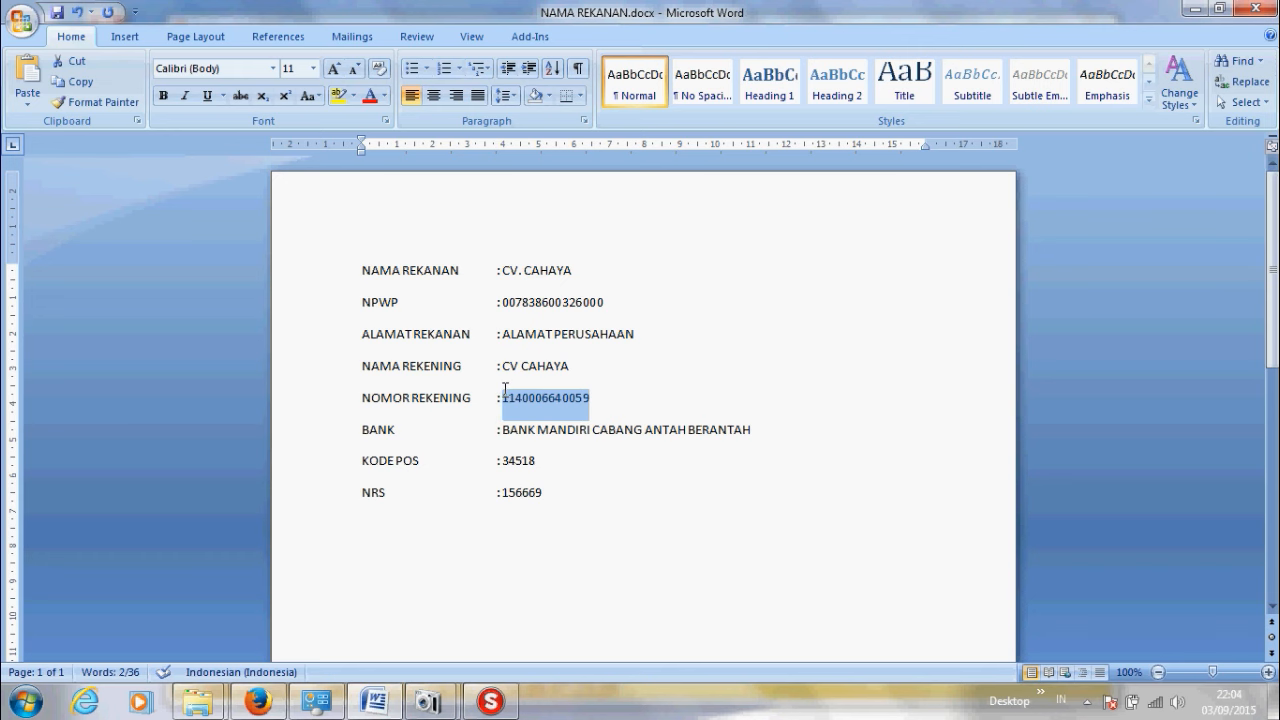
{"action": "left_click", "coordinate": [490, 701]}
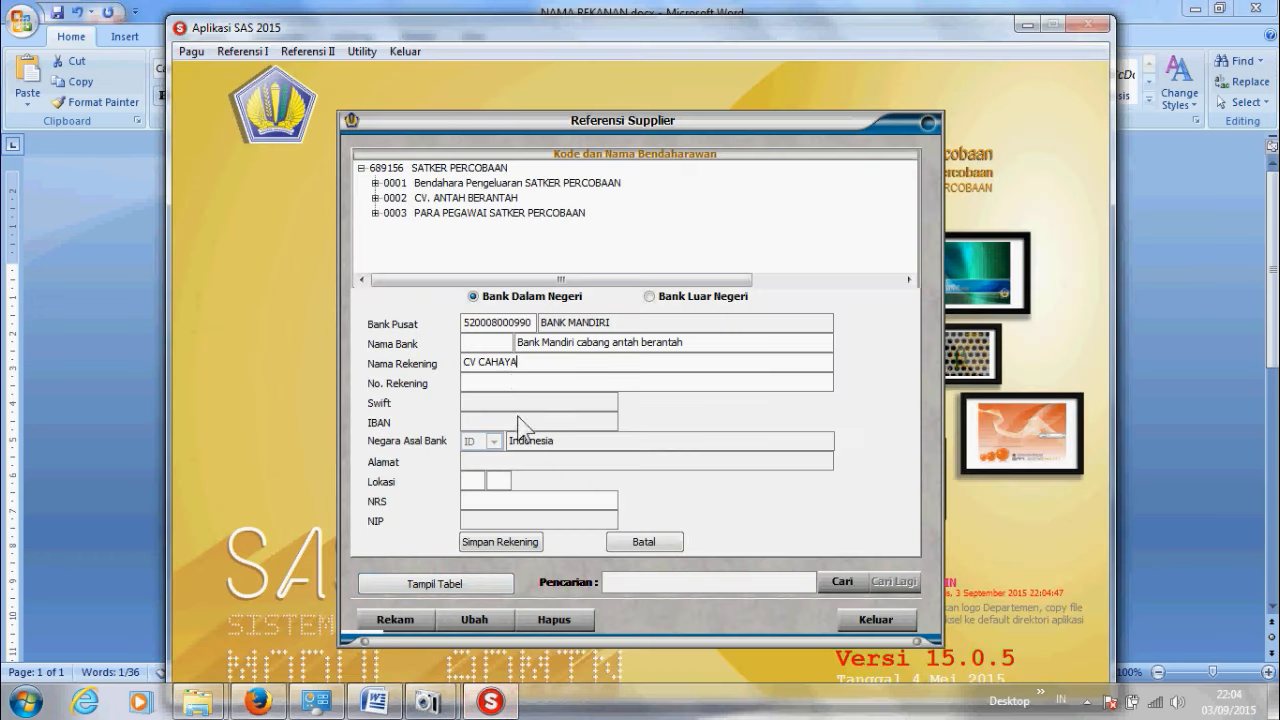
{"action": "left_click", "coordinate": [514, 381]}
{"action": "key", "text": "ctrl+v"}
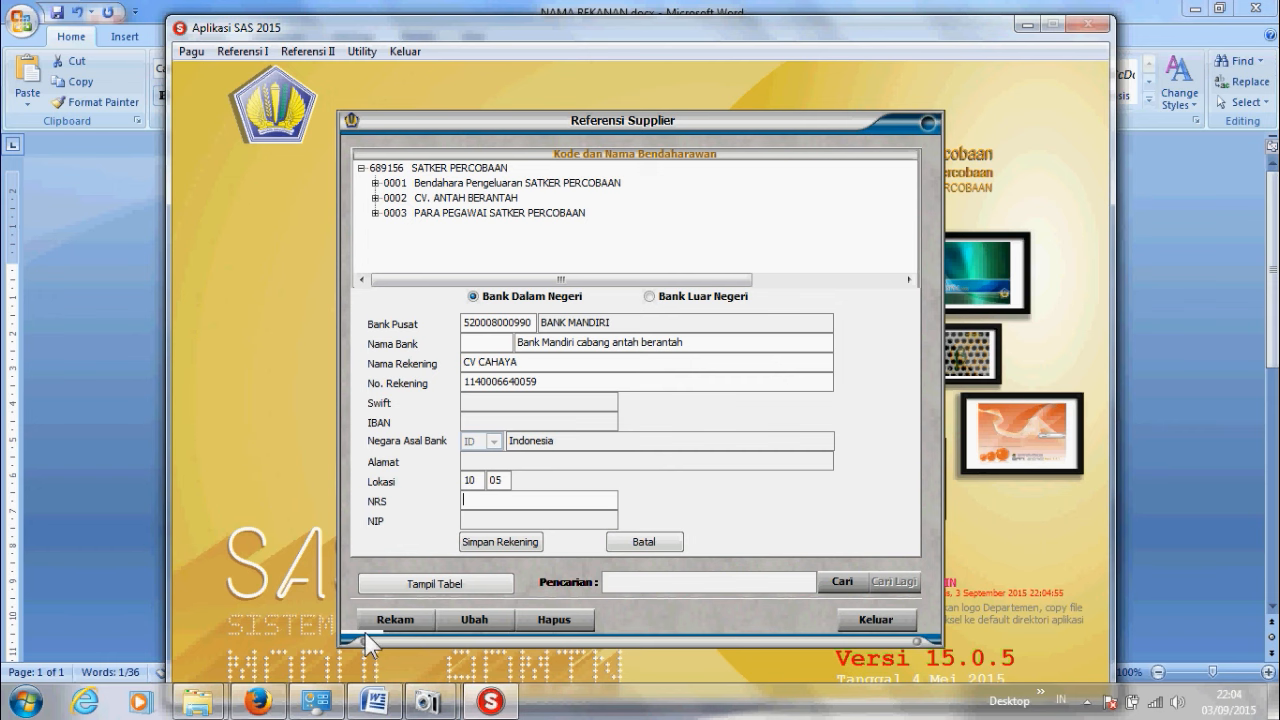
Step: Paste the NRS value from the Word notes into the bank form
{"action": "left_click", "coordinate": [103, 499]}
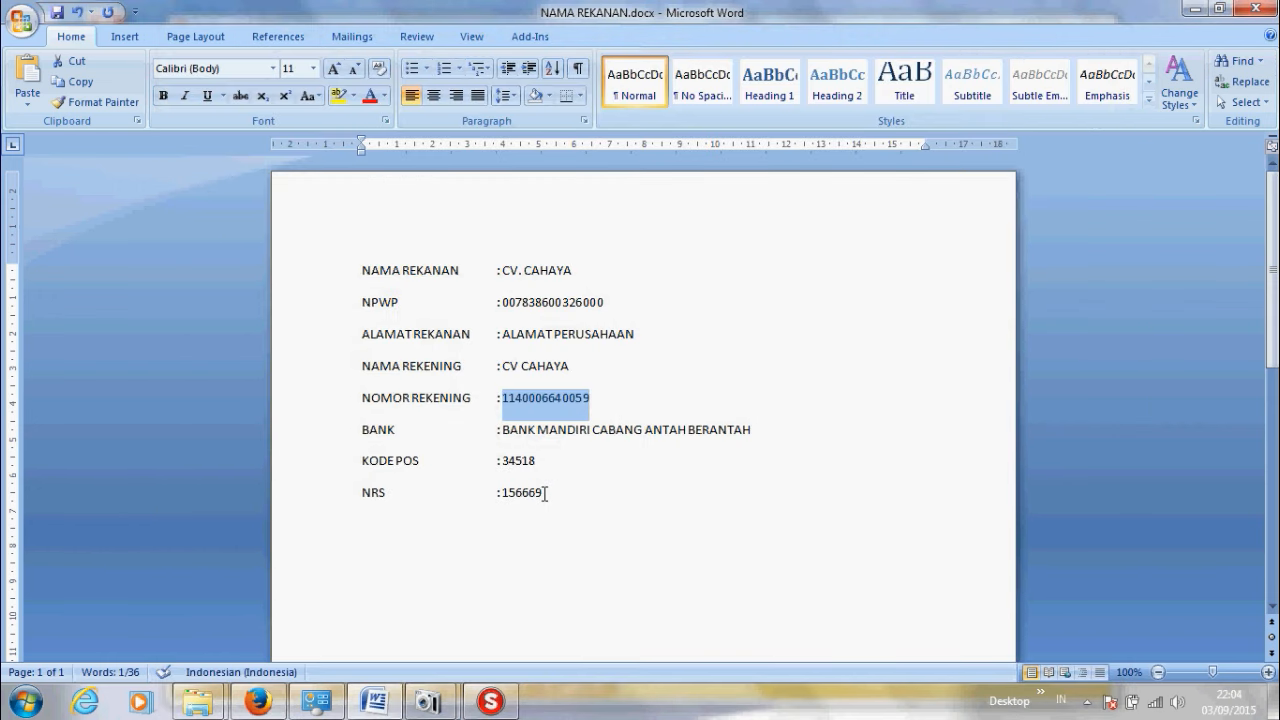
{"action": "left_click_drag", "start_coordinate": [545, 492], "coordinate": [504, 491]}
{"action": "key", "text": "ctrl+c"}
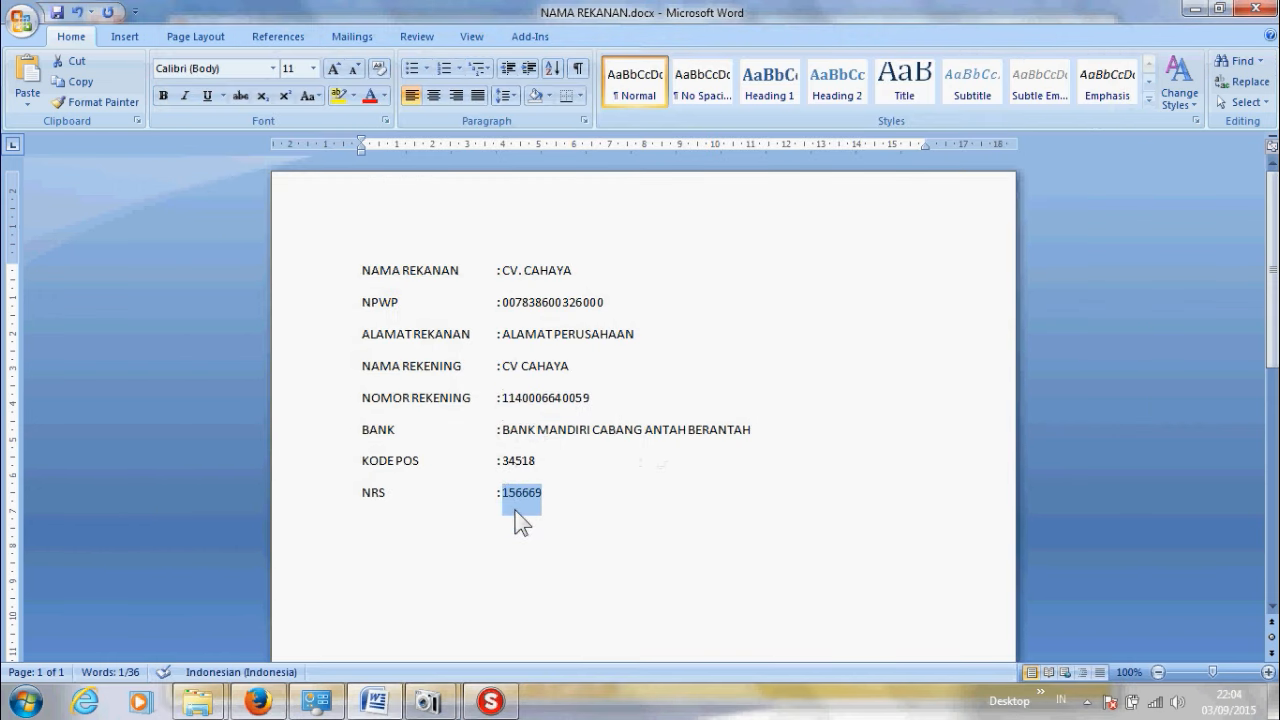
{"action": "left_click", "coordinate": [490, 701]}
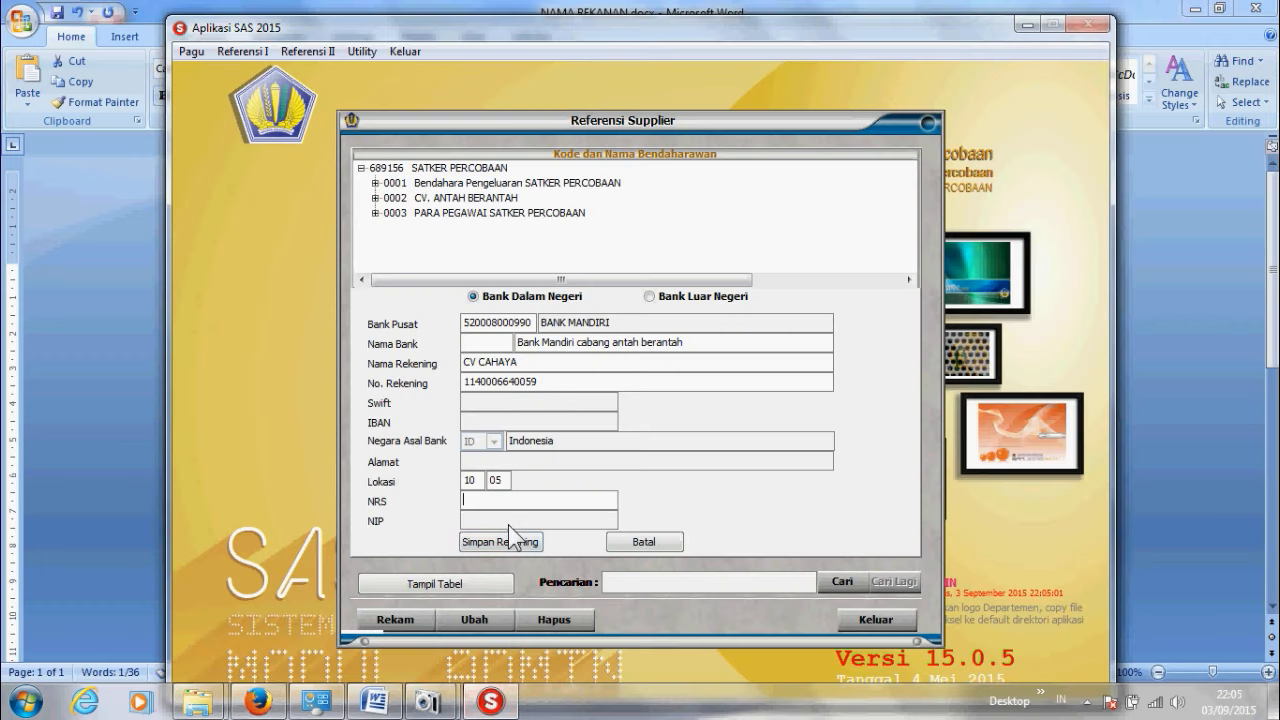
{"action": "key", "text": "ctrl+v"}
Step: Save the bank account, address and supplier 0004 CV. CAHAYA, check it, then close the reference
{"action": "left_click", "coordinate": [517, 545]}
{"action": "left_click", "coordinate": [448, 530]}
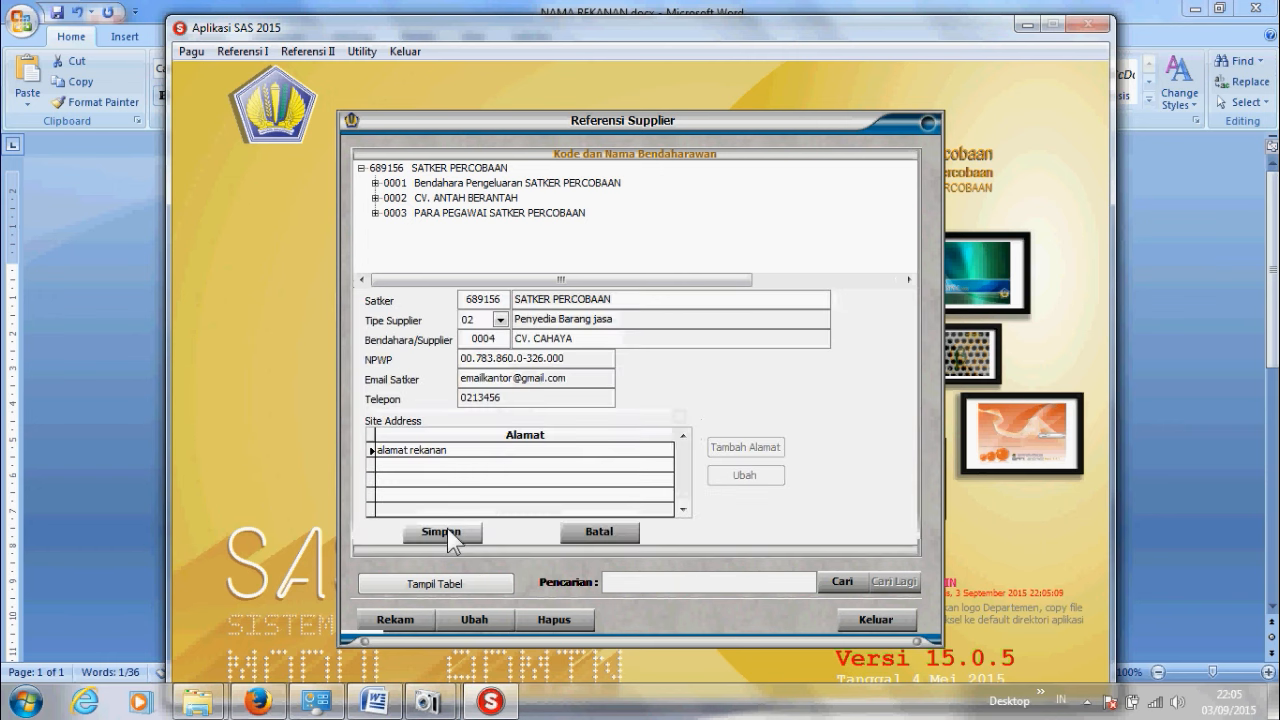
{"action": "left_click", "coordinate": [447, 530]}
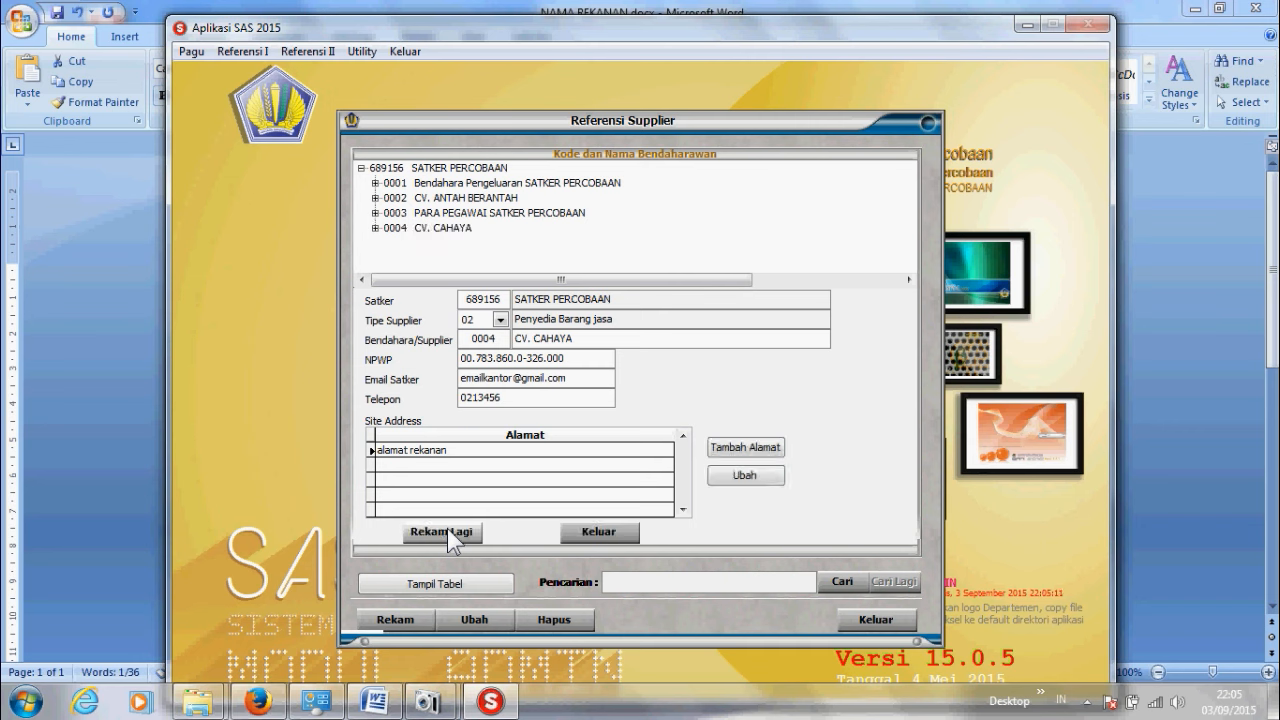
{"action": "left_click", "coordinate": [593, 534]}
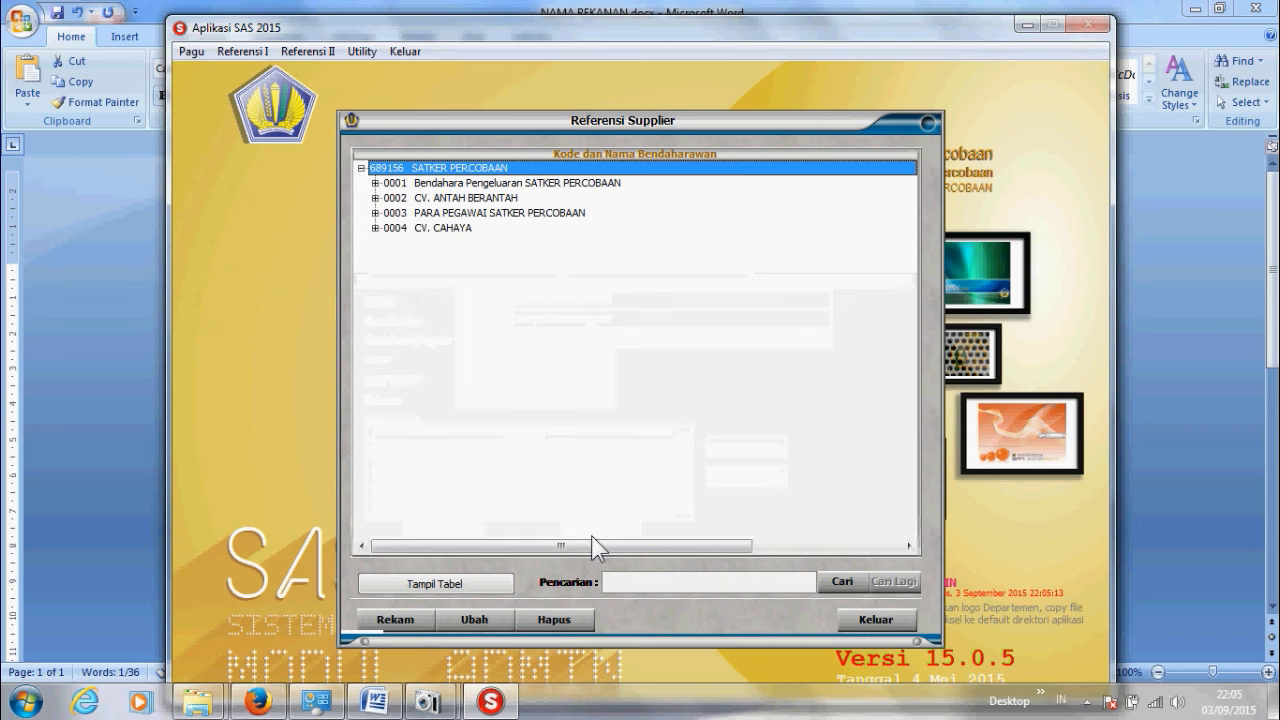
{"action": "double_click", "coordinate": [449, 229]}
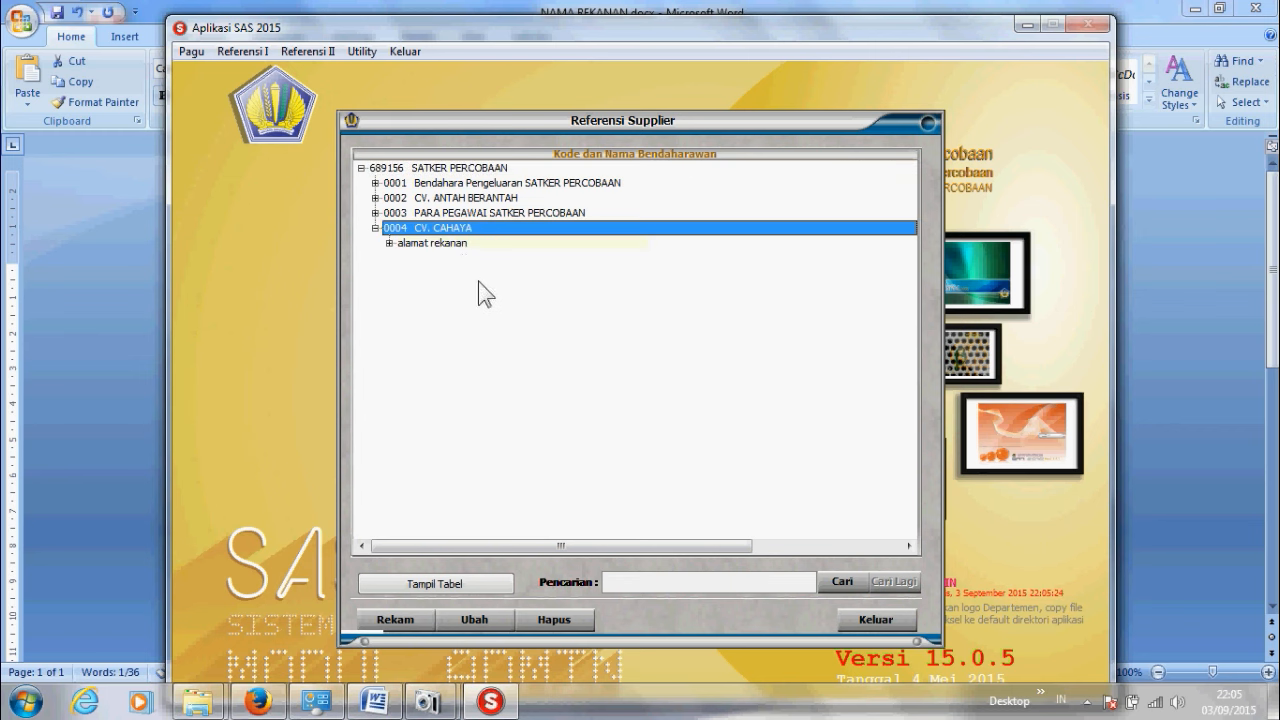
{"action": "left_click", "coordinate": [874, 619]}
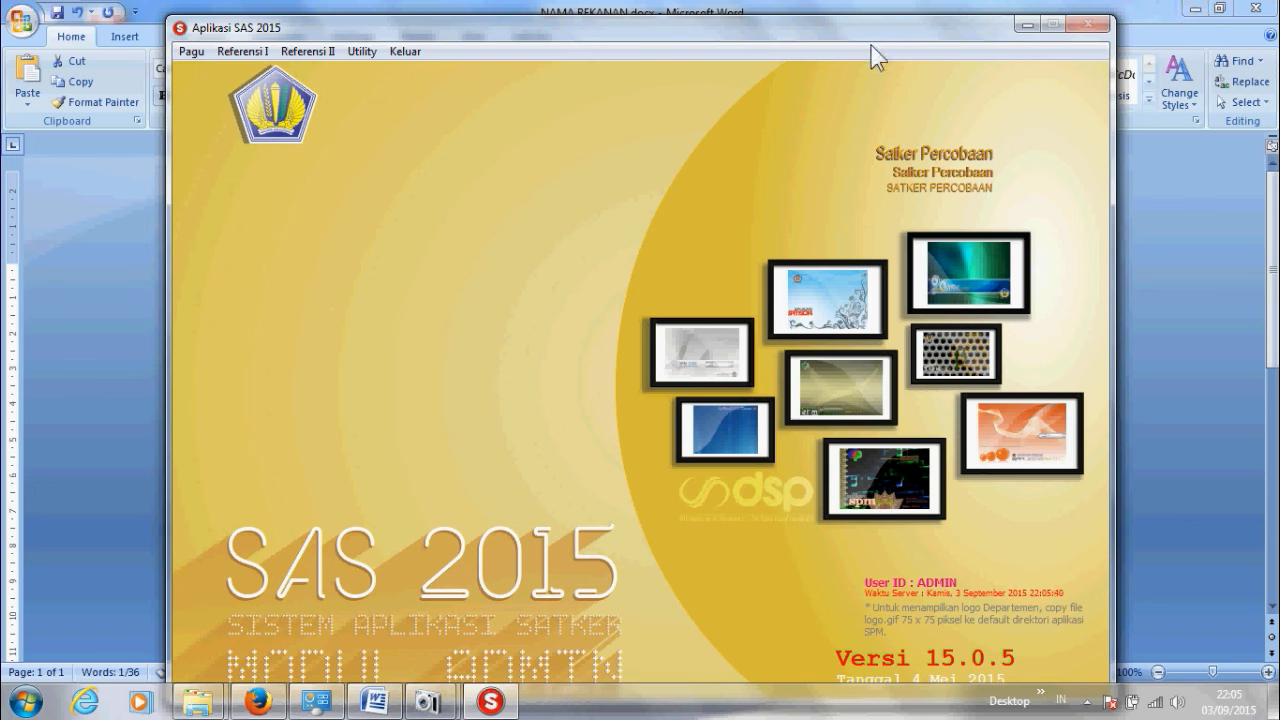
Step: Minimize SAS and Word, relaunch Aplikasi SAS 2015, and log in as user spp with its password
{"action": "left_click", "coordinate": [1022, 24]}
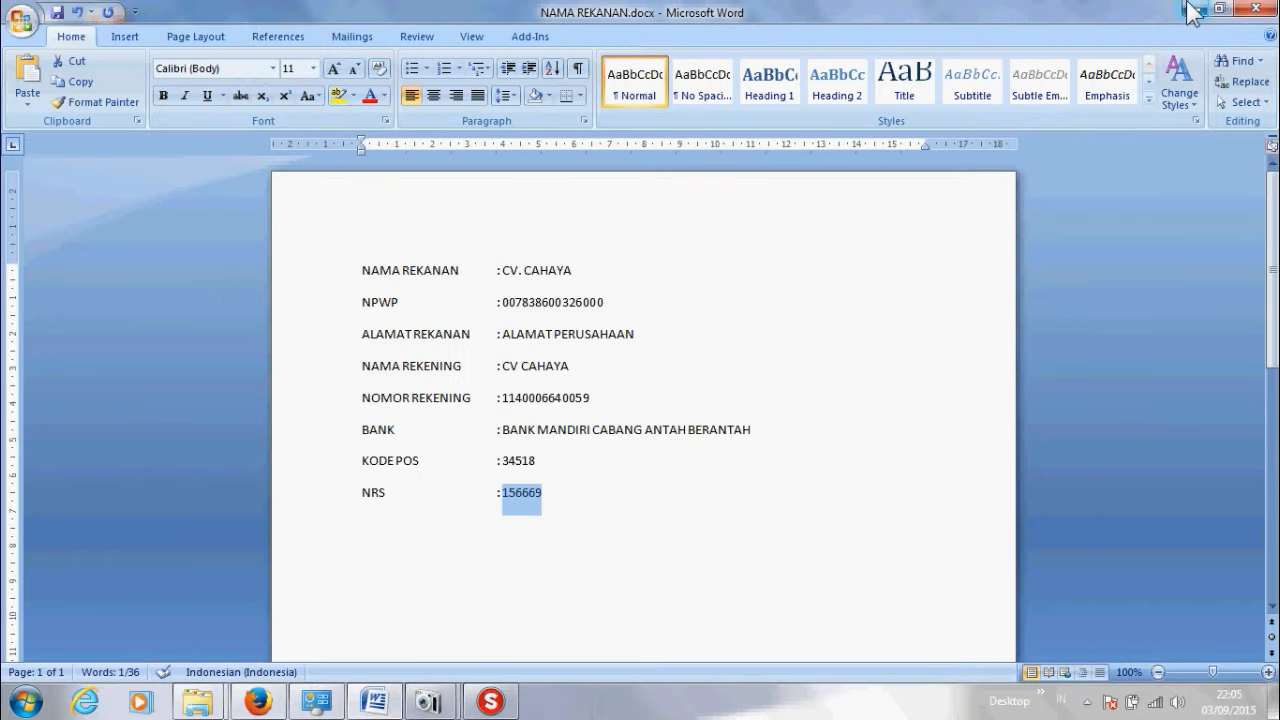
{"action": "left_click", "coordinate": [1190, 9]}
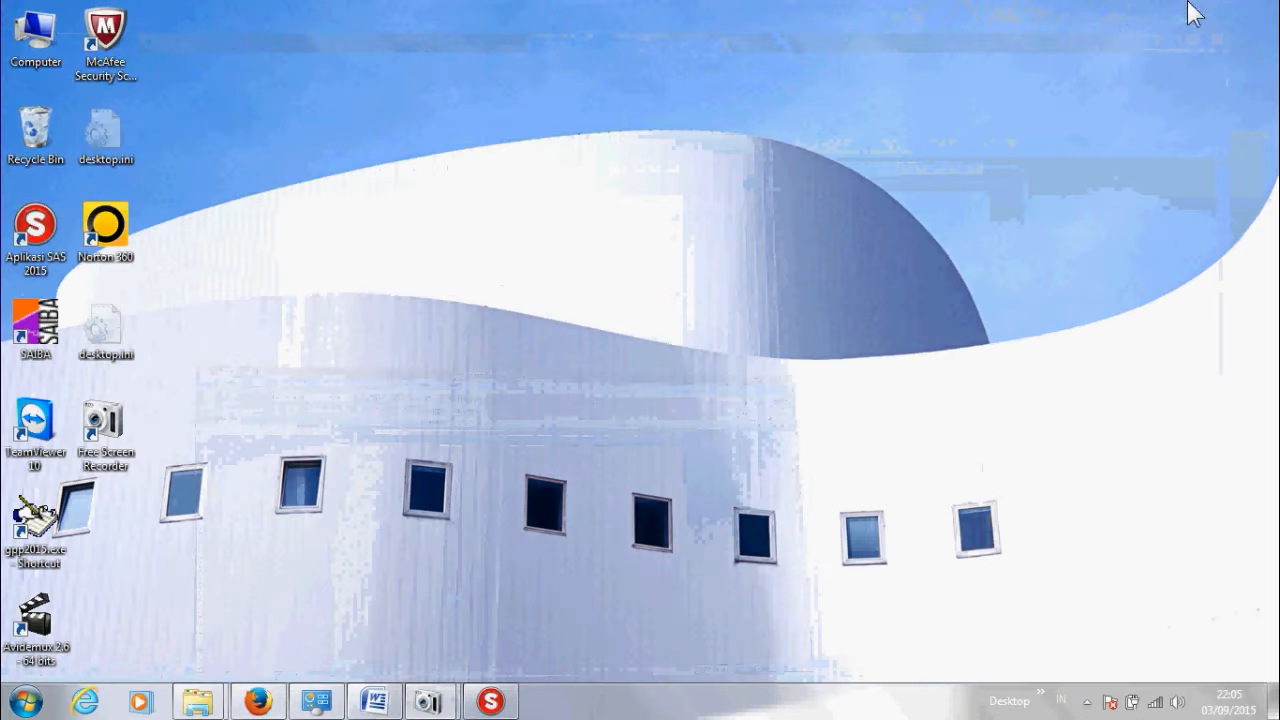
{"action": "double_click", "coordinate": [51, 251]}
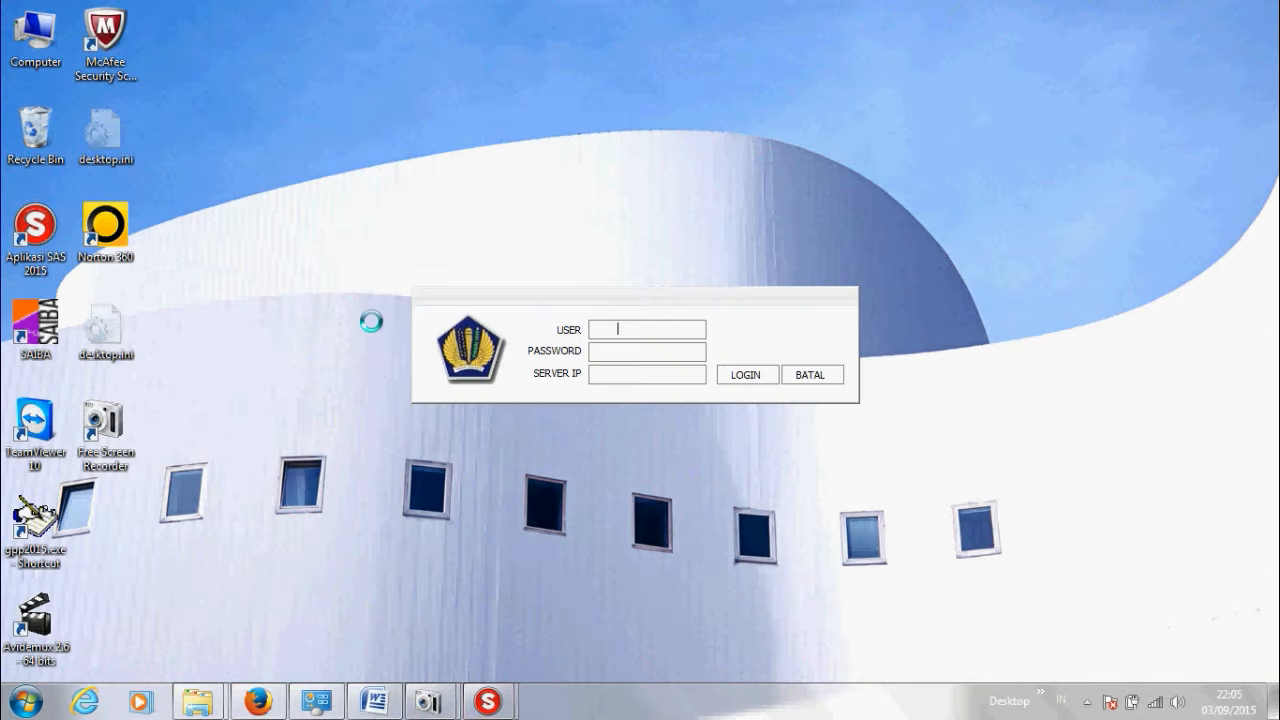
{"action": "key", "text": "Tab"}
{"action": "key", "text": "Tab"}
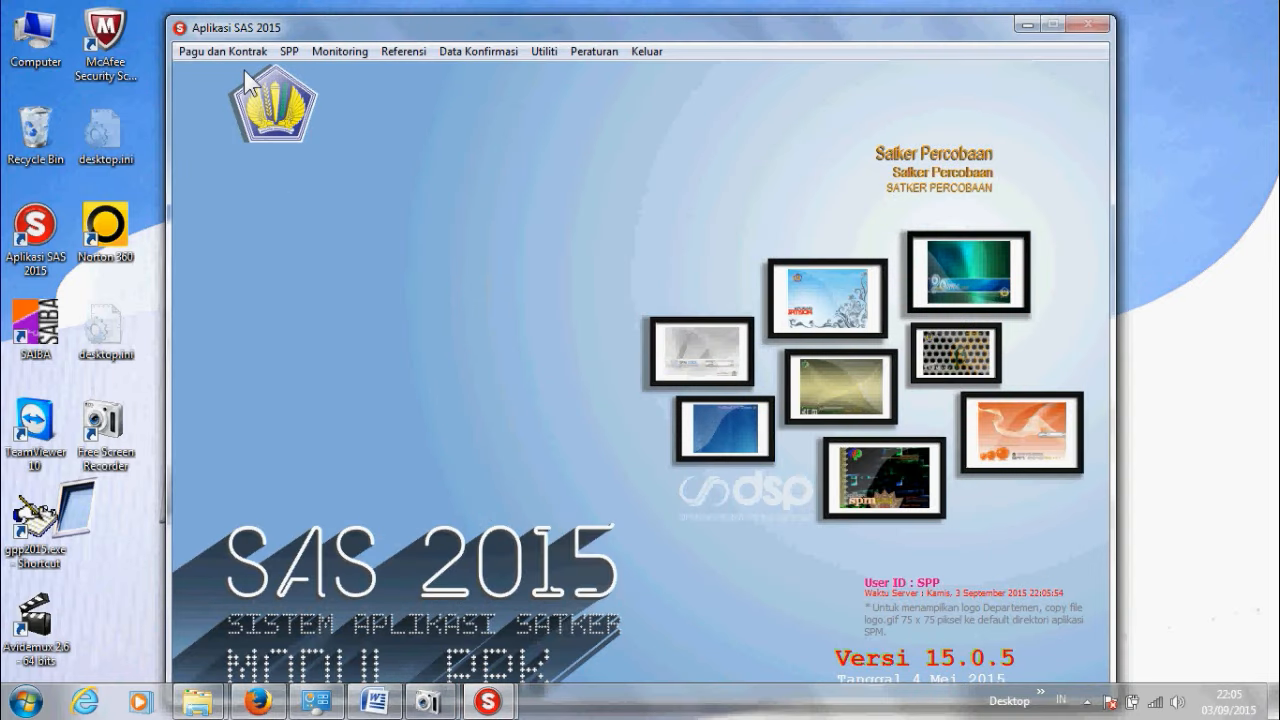
Step: Start a new contract record with document type 01 DIPA
{"action": "left_click", "coordinate": [240, 55]}
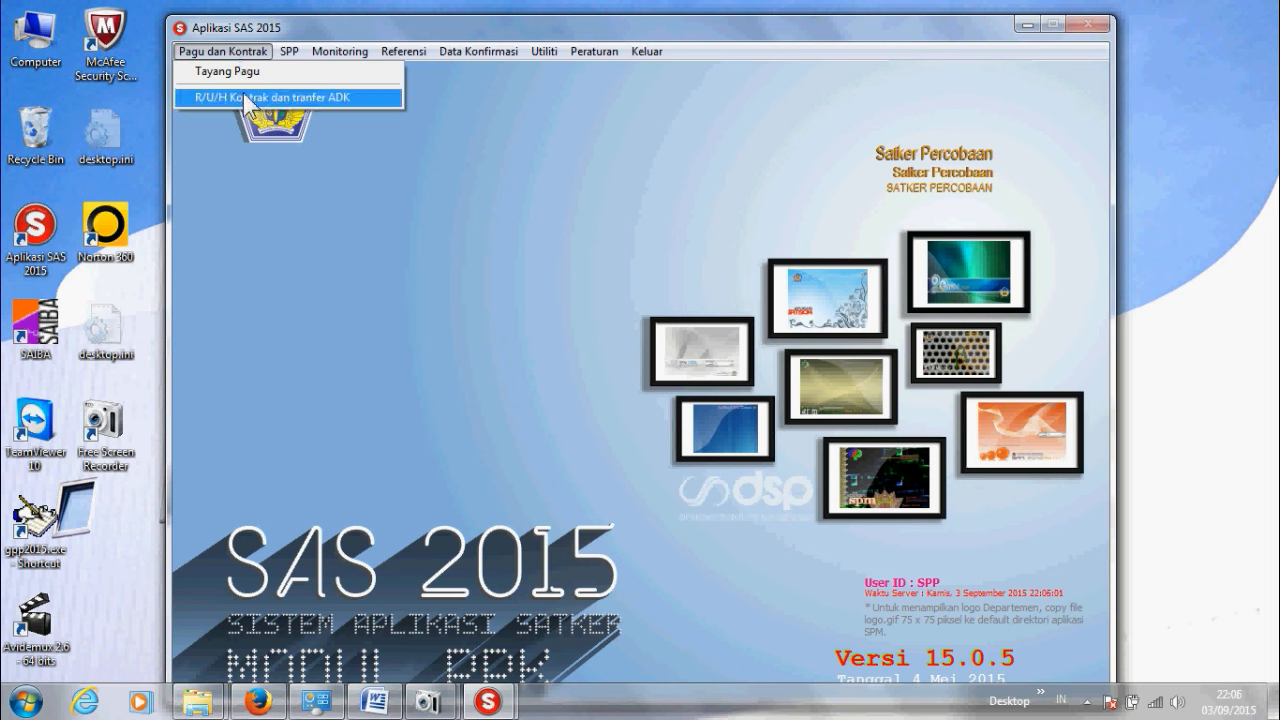
{"action": "left_click", "coordinate": [245, 98]}
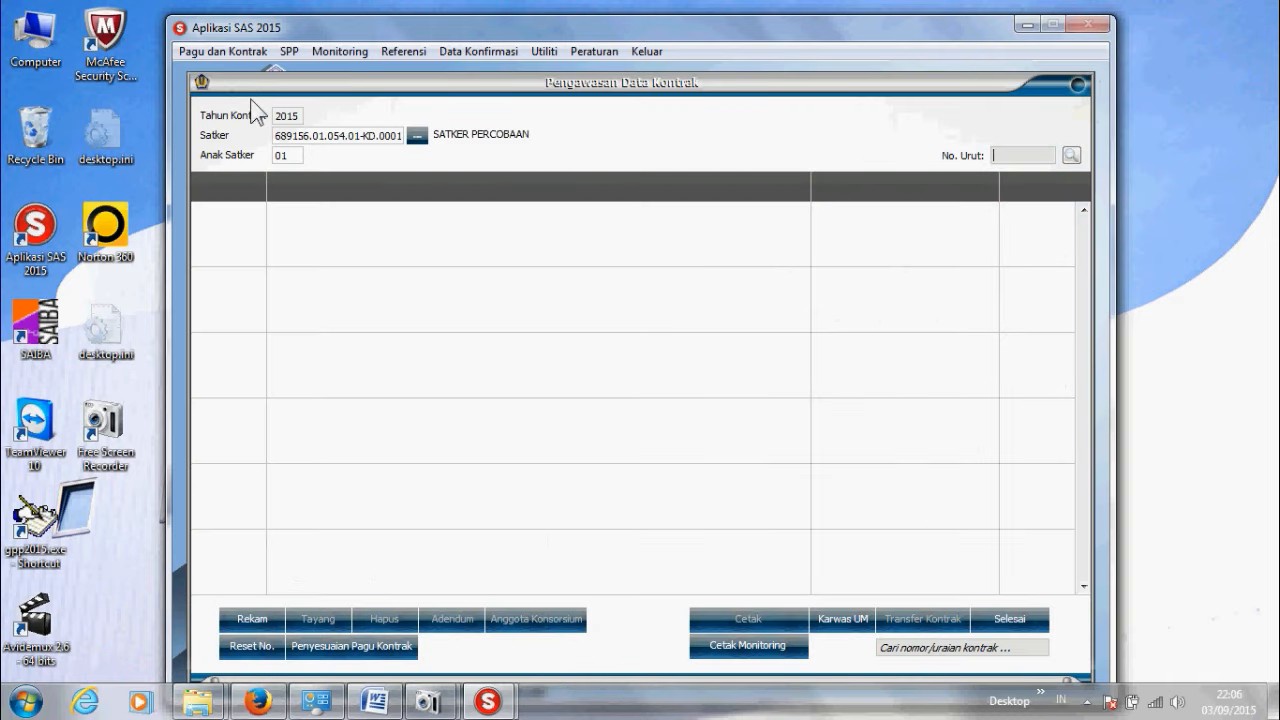
{"action": "left_click", "coordinate": [254, 619]}
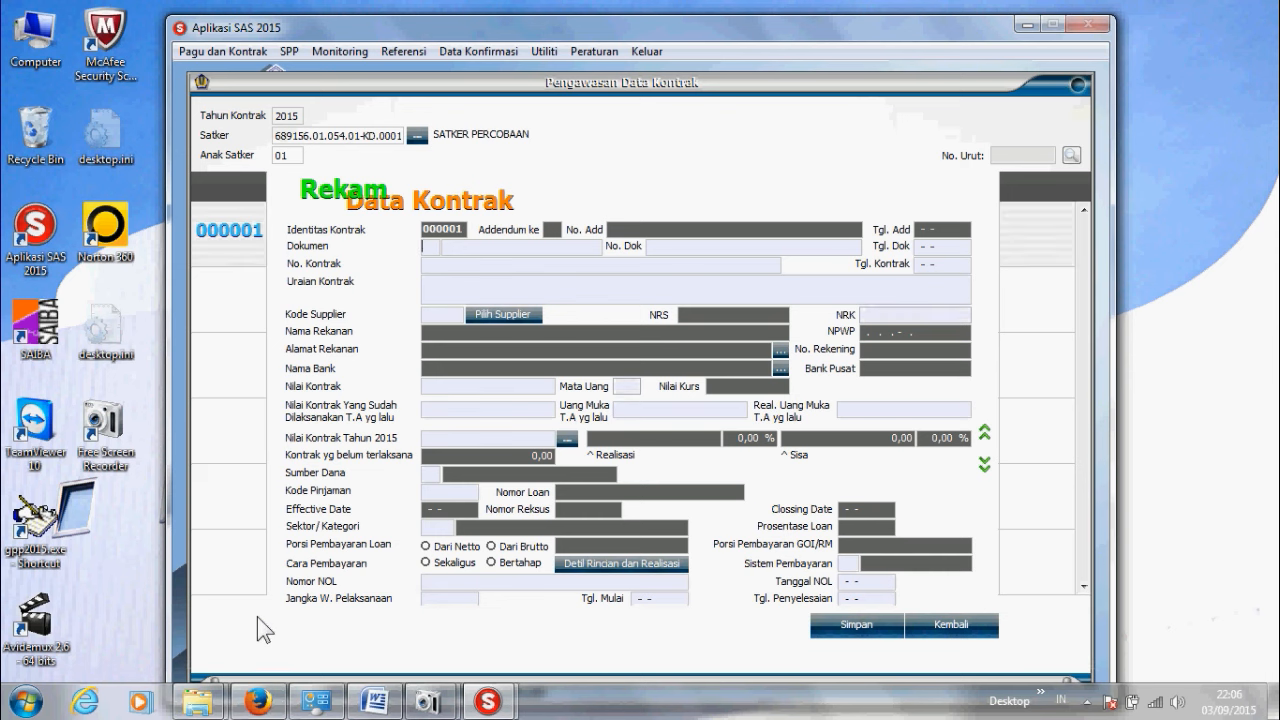
{"action": "key", "text": "Return"}
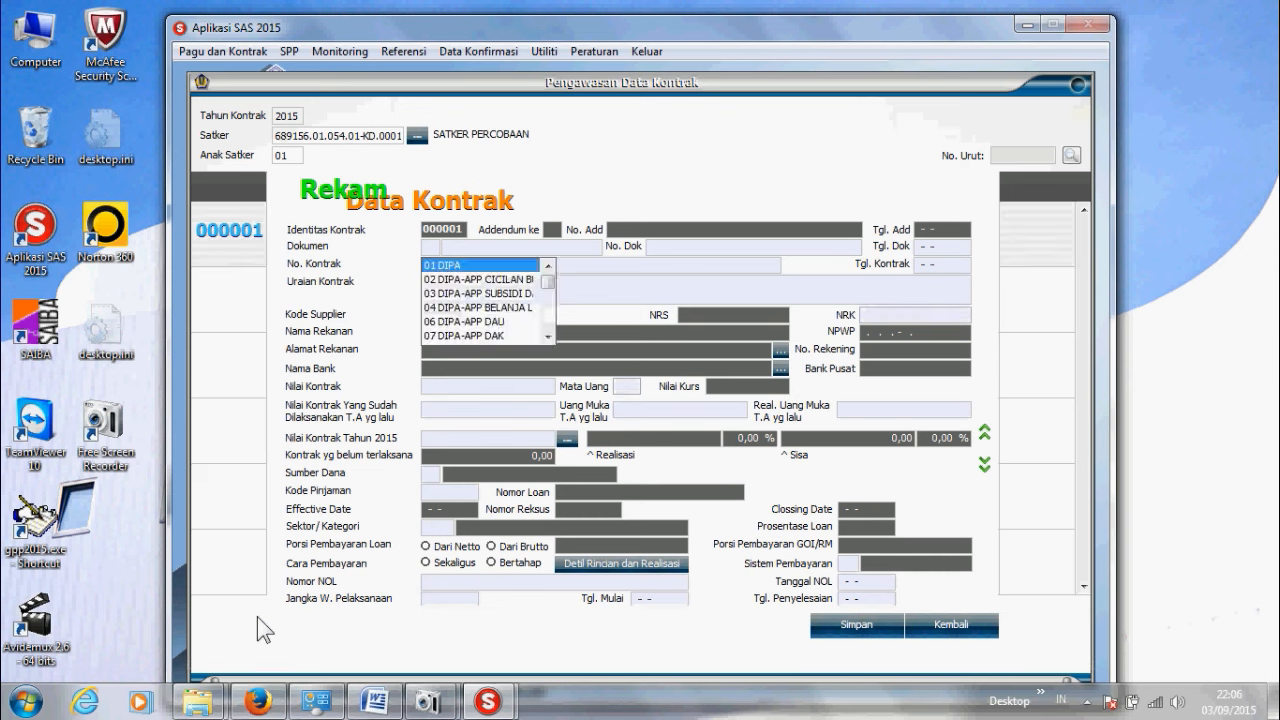
{"action": "key", "text": "Return"}
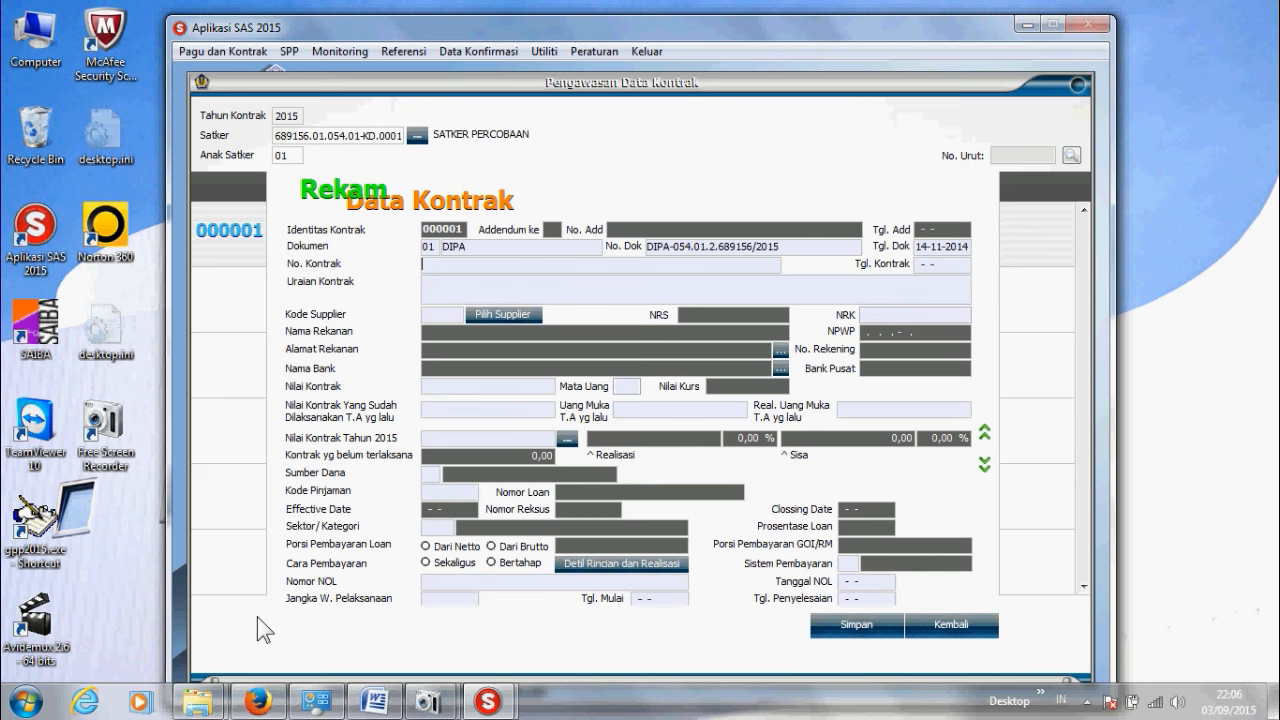
Step: Enter contract number 01, date 01-01-2015, and description 'pembelian komputer'
{"action": "type", "text": "No"}
{"action": "type", "text": " kontrak"}
{"action": "type", "text": " 01"}
{"action": "key", "text": "BackSpace"}
{"action": "key", "text": "BackSpace"}
{"action": "key", "text": "BackSpace"}
{"action": "key", "text": "BackSpace"}
{"action": "key", "text": "BackSpace"}
{"action": "key", "text": "BackSpace"}
{"action": "key", "text": "BackSpace"}
{"action": "key", "text": "BackSpace"}
{"action": "key", "text": "BackSpace"}
{"action": "key", "text": "BackSpace"}
{"action": "key", "text": "BackSpace"}
{"action": "key", "text": "BackSpace"}
{"action": "key", "text": "BackSpace"}
{"action": "type", "text": "01"}
{"action": "type", "text": "010120"}
{"action": "type", "text": "15"}
{"action": "key", "text": "Return"}
{"action": "type", "text": "pembelian ko"}
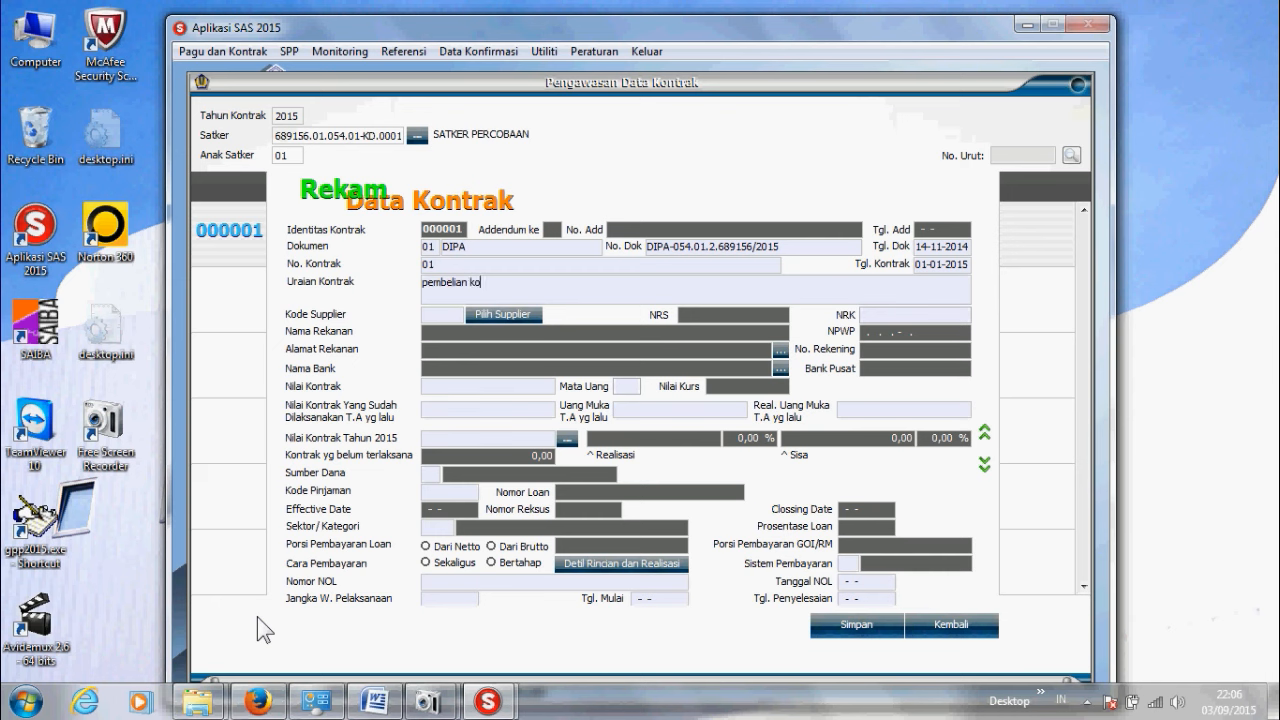
{"action": "type", "text": "mputer"}
Step: Select CV. CAHAYA as the contract's supplier
{"action": "left_click", "coordinate": [478, 313]}
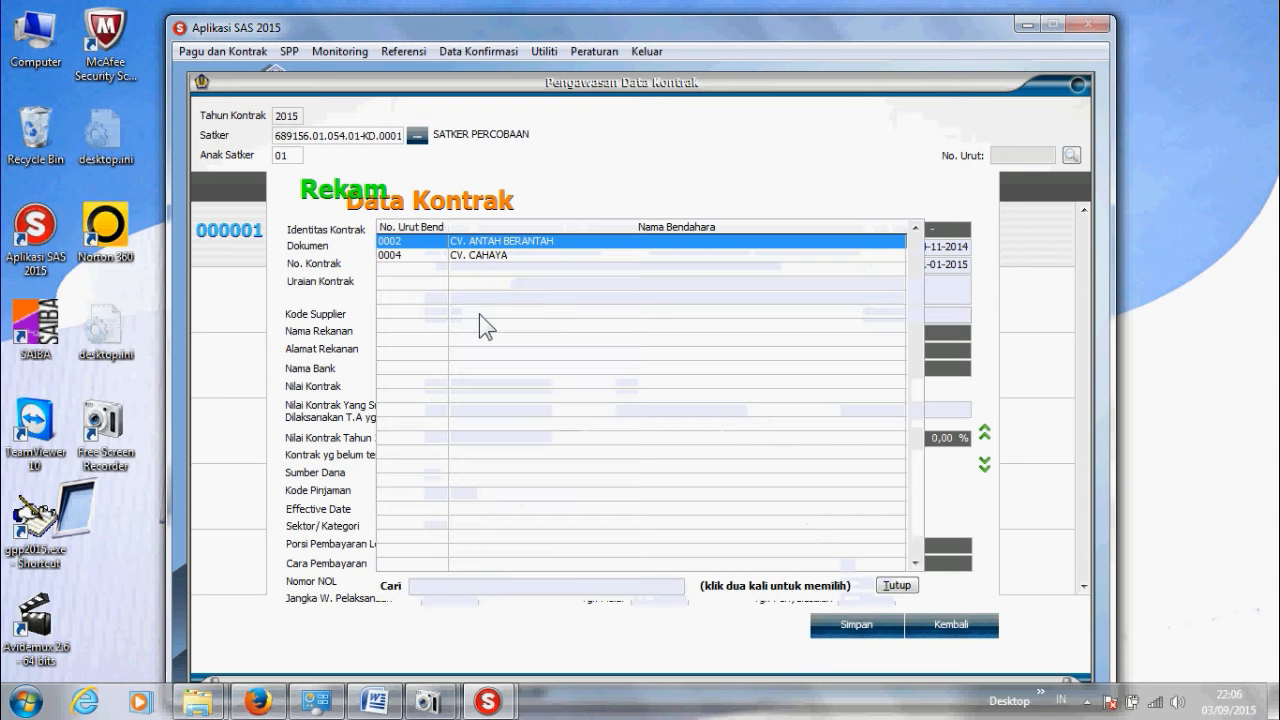
{"action": "left_click", "coordinate": [490, 256]}
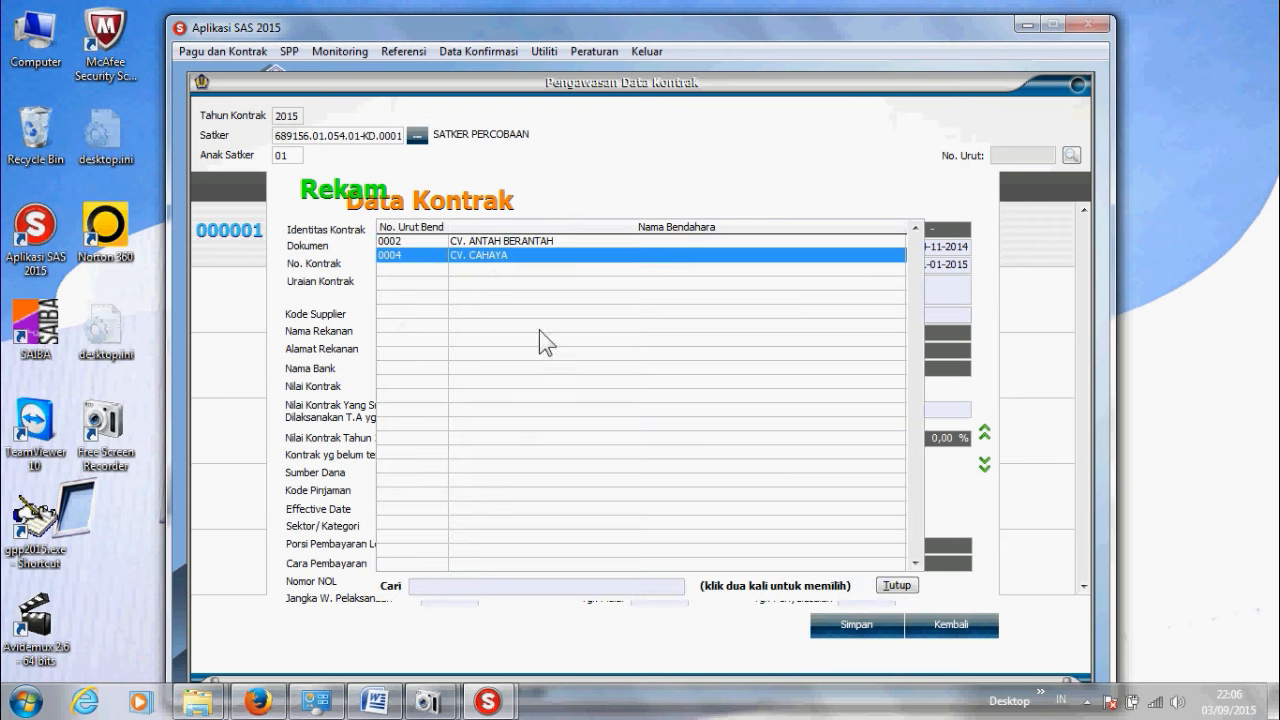
{"action": "double_click", "coordinate": [517, 263]}
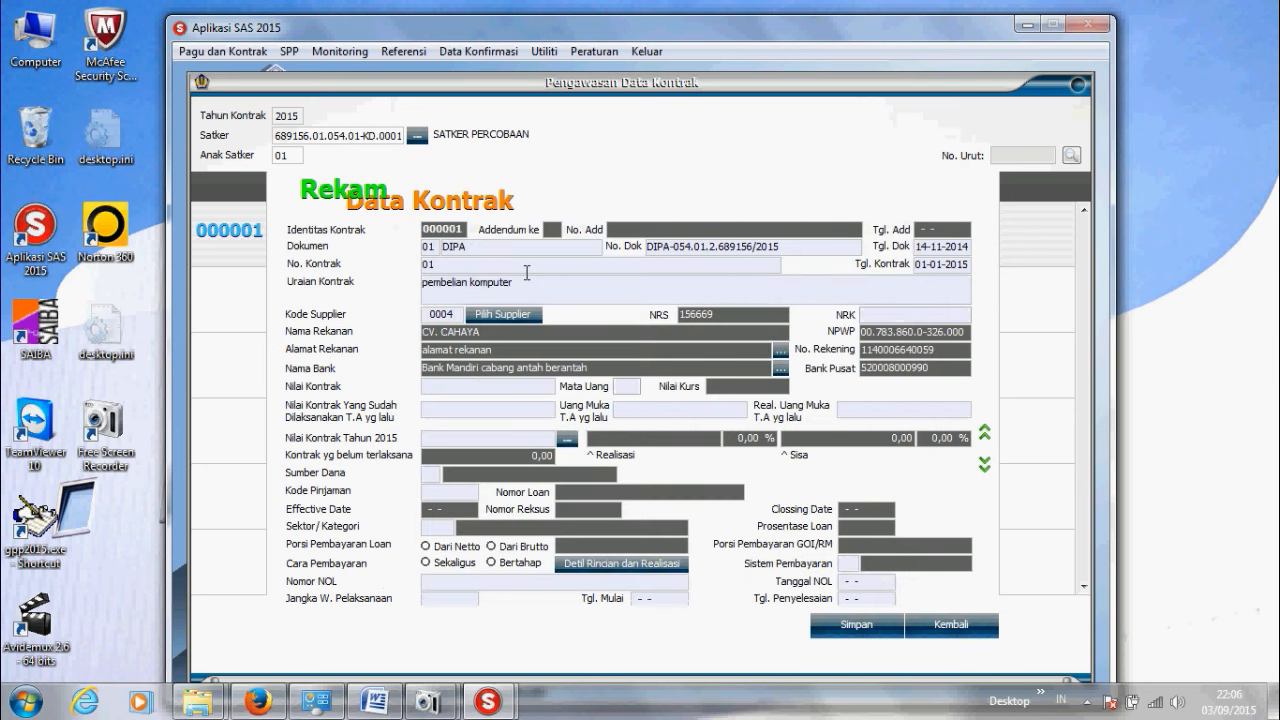
{"action": "left_click", "coordinate": [487, 387]}
{"action": "type", "text": "6"}
{"action": "key", "text": "BackSpace"}
{"action": "type", "text": "100.000.000,00"}
{"action": "key", "text": "Tab"}
{"action": "key", "text": "Return"}
{"action": "key", "text": "Return"}
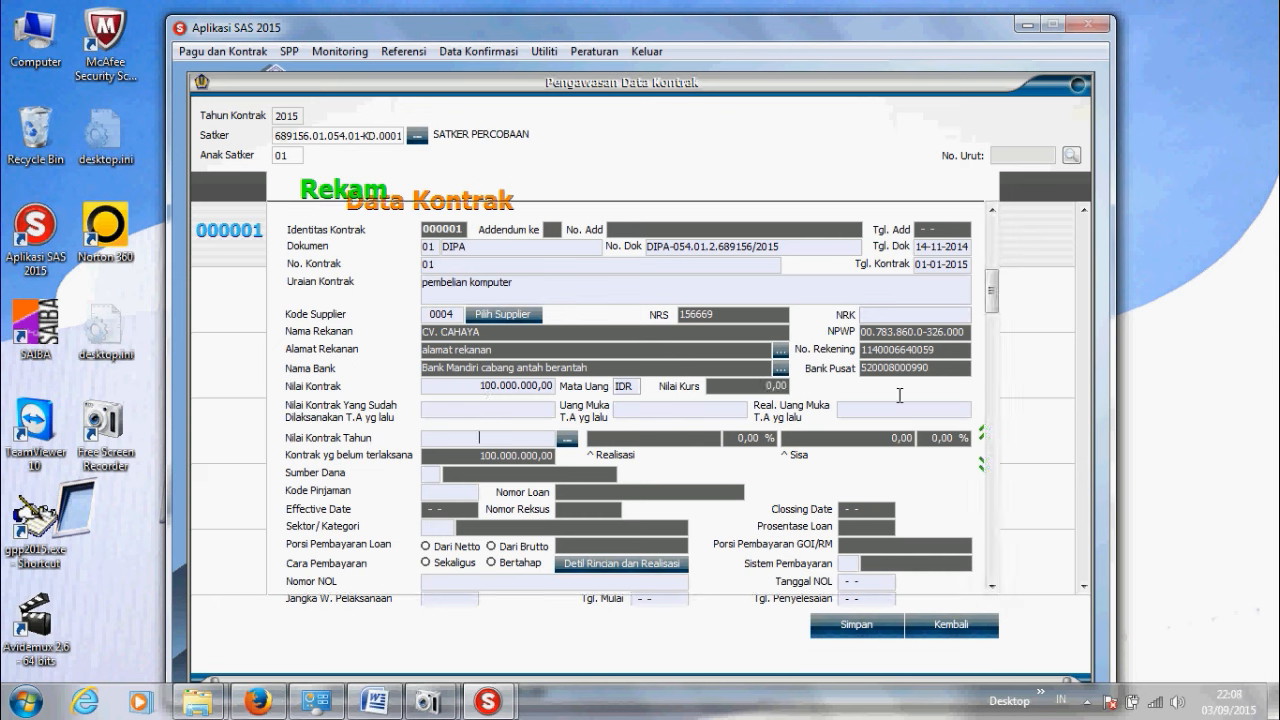
{"action": "type", "text": "1000000"}
{"action": "type", "text": "000. 0,00"}
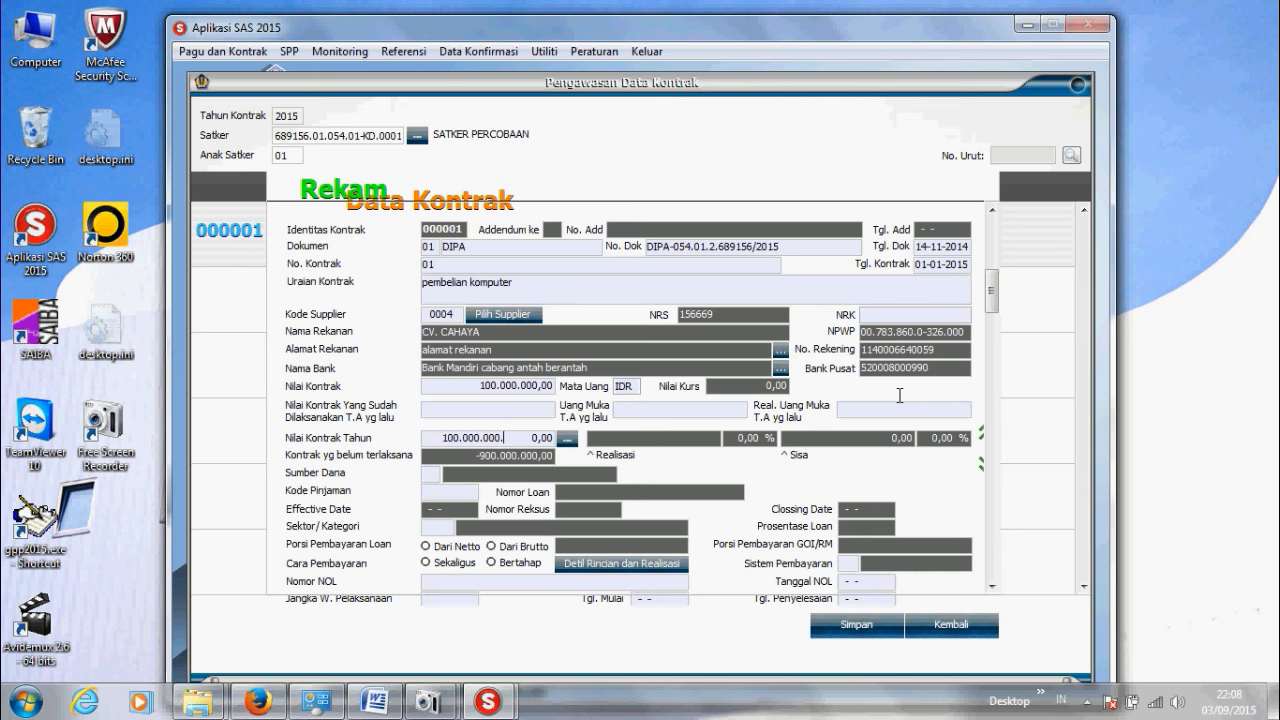
{"action": "key", "text": "Return"}
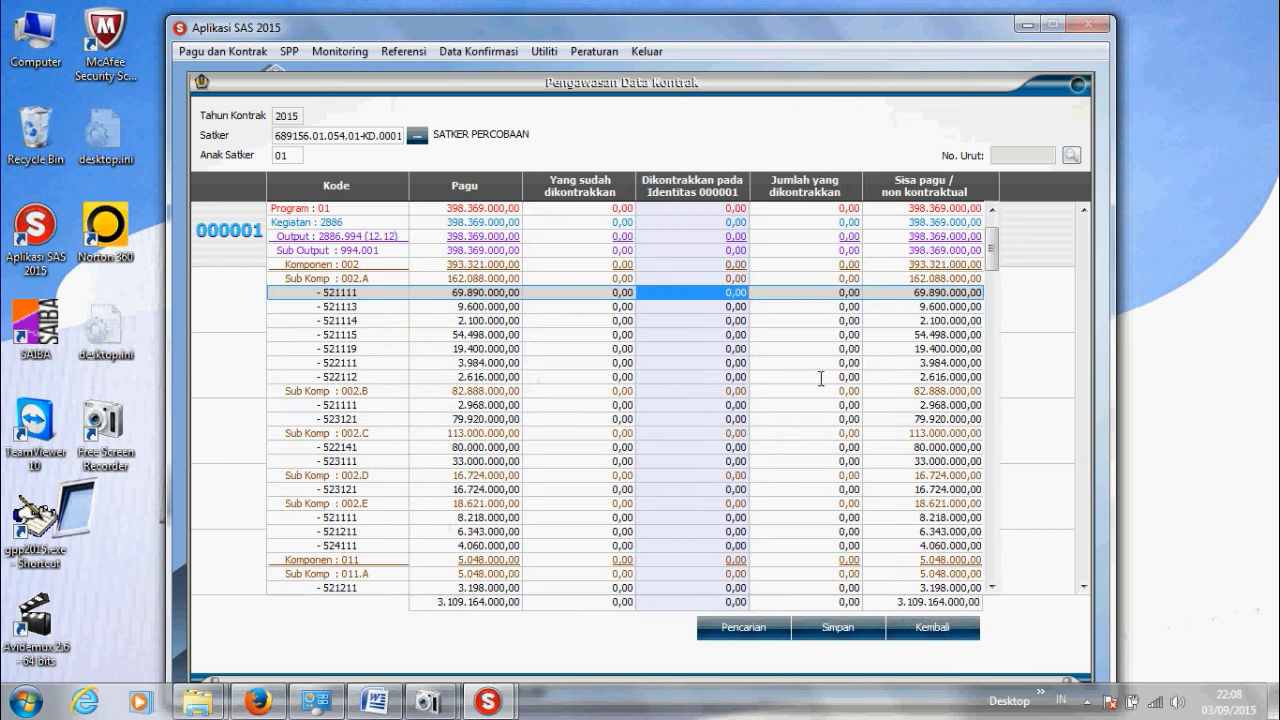
Step: Enter 100.000.000 as the contracted amount for budget line 531111 and save the allocation
{"action": "scroll", "coordinate": [786, 434], "scroll_direction": "down", "scroll_amount": 9}
{"action": "scroll", "coordinate": [699, 469], "scroll_direction": "down", "scroll_amount": 2}
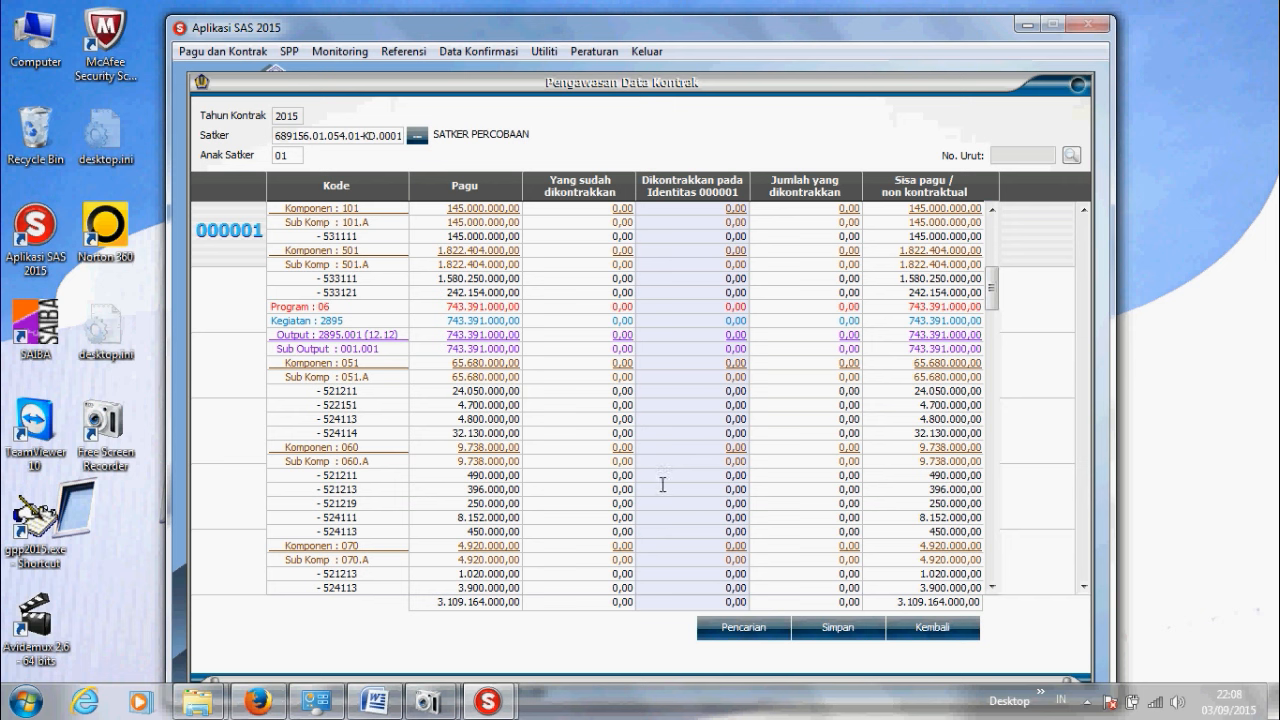
{"action": "scroll", "coordinate": [663, 470], "scroll_direction": "down", "scroll_amount": 15}
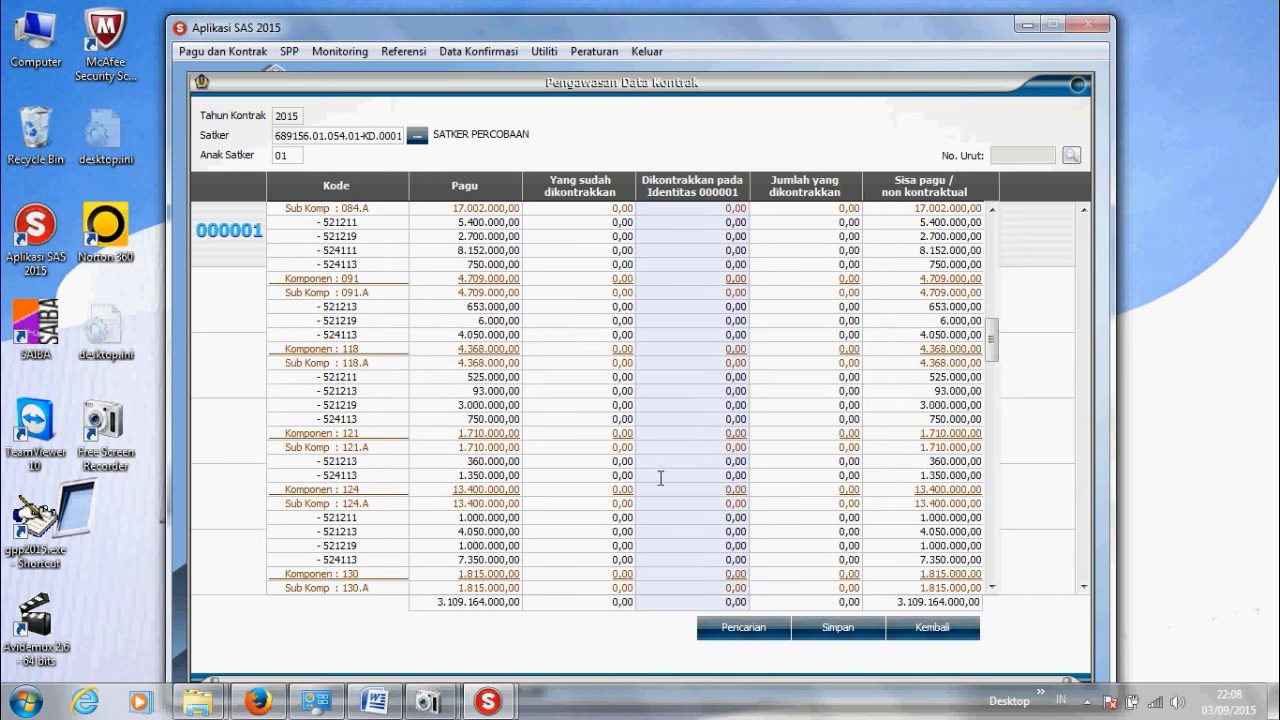
{"action": "scroll", "coordinate": [660, 470], "scroll_direction": "down", "scroll_amount": 6}
{"action": "scroll", "coordinate": [660, 480], "scroll_direction": "down", "scroll_amount": 7}
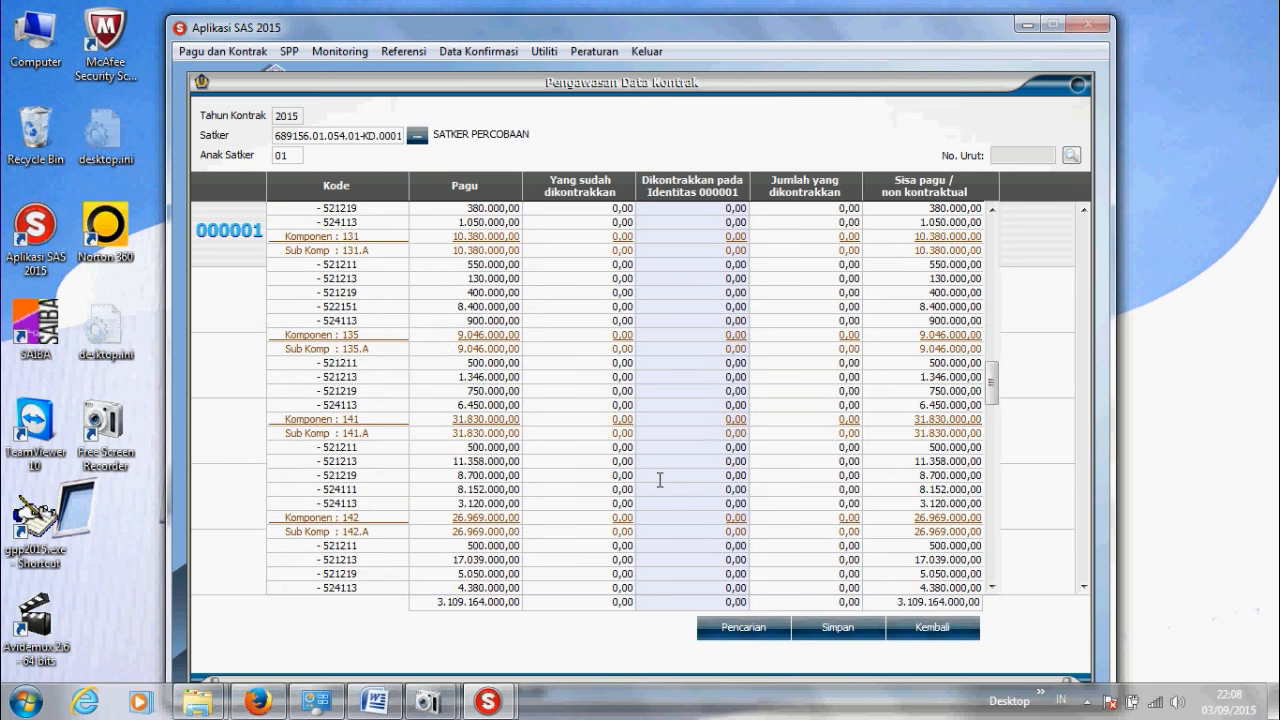
{"action": "scroll", "coordinate": [660, 480], "scroll_direction": "up", "scroll_amount": 20}
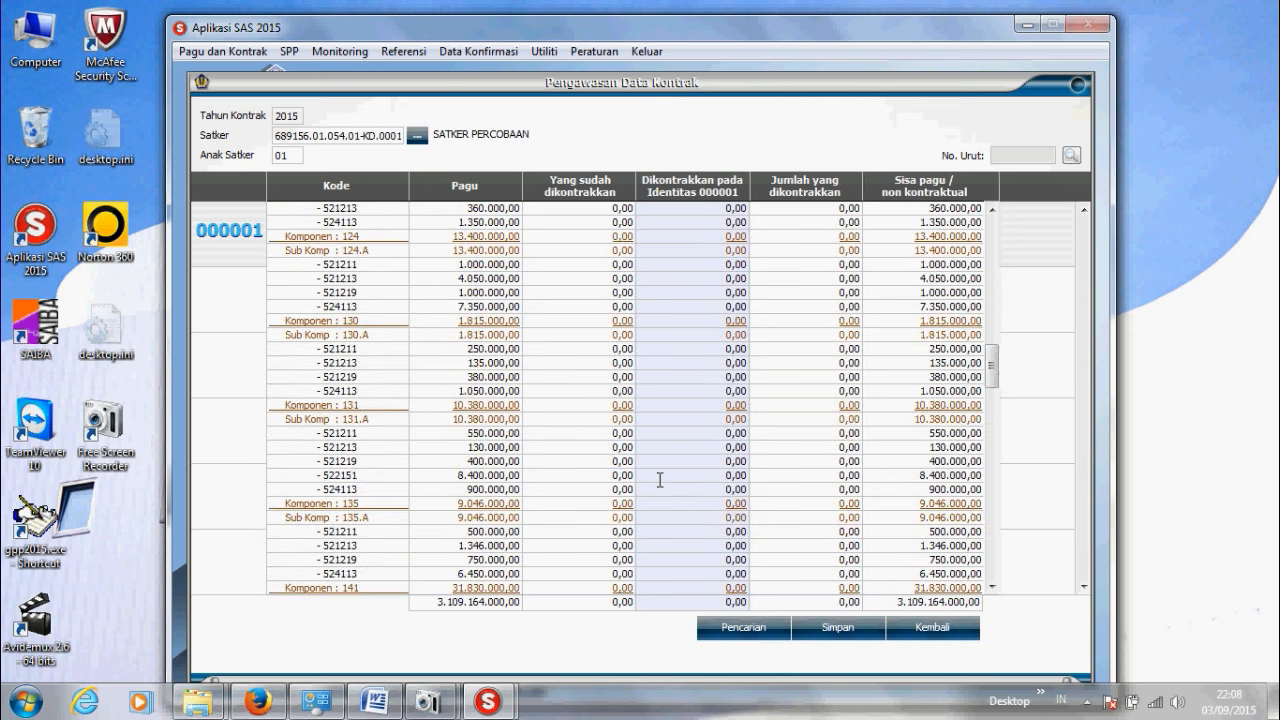
{"action": "scroll", "coordinate": [660, 480], "scroll_direction": "up", "scroll_amount": 5}
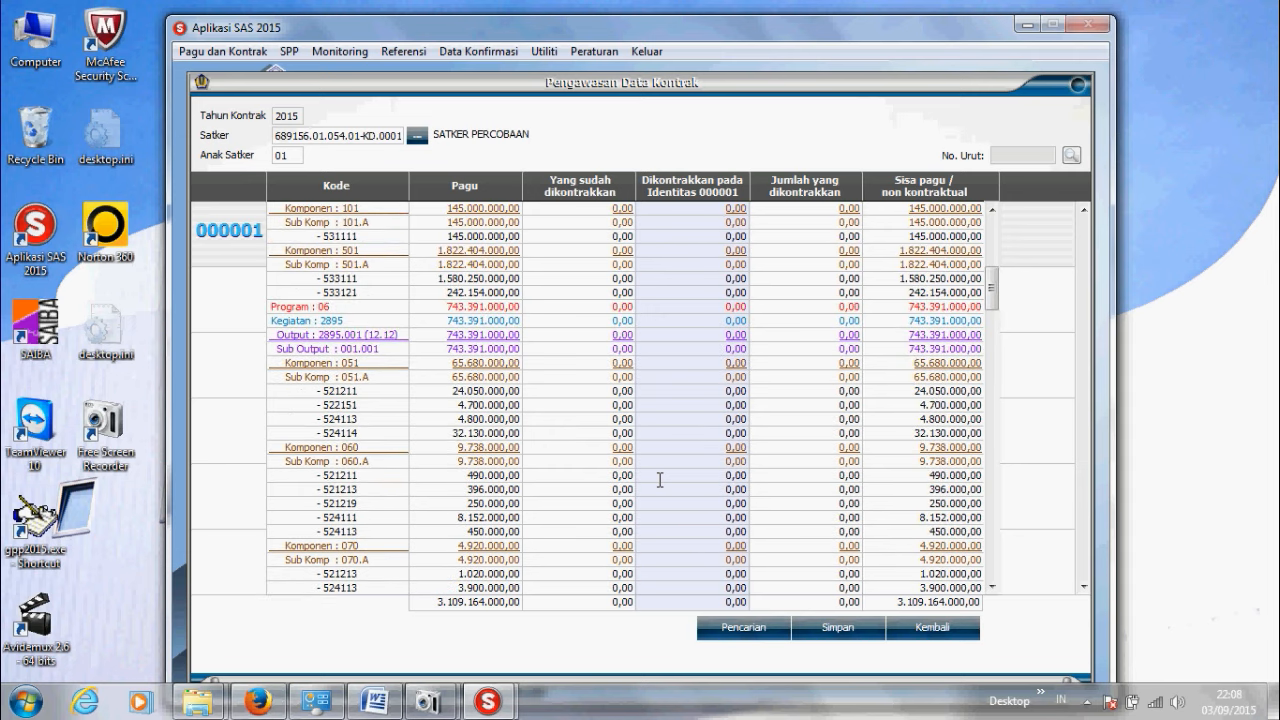
{"action": "left_click", "coordinate": [660, 318]}
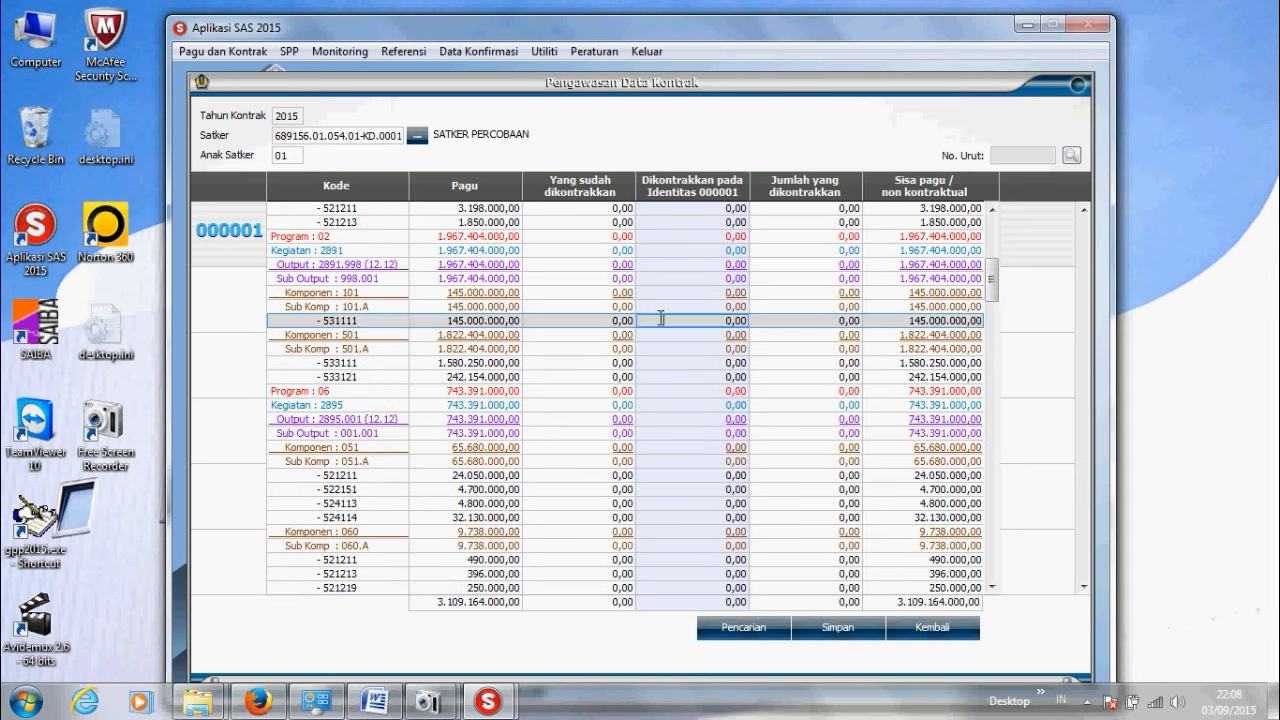
{"action": "type", "text": "100.000.000"}
{"action": "key", "text": "Return"}
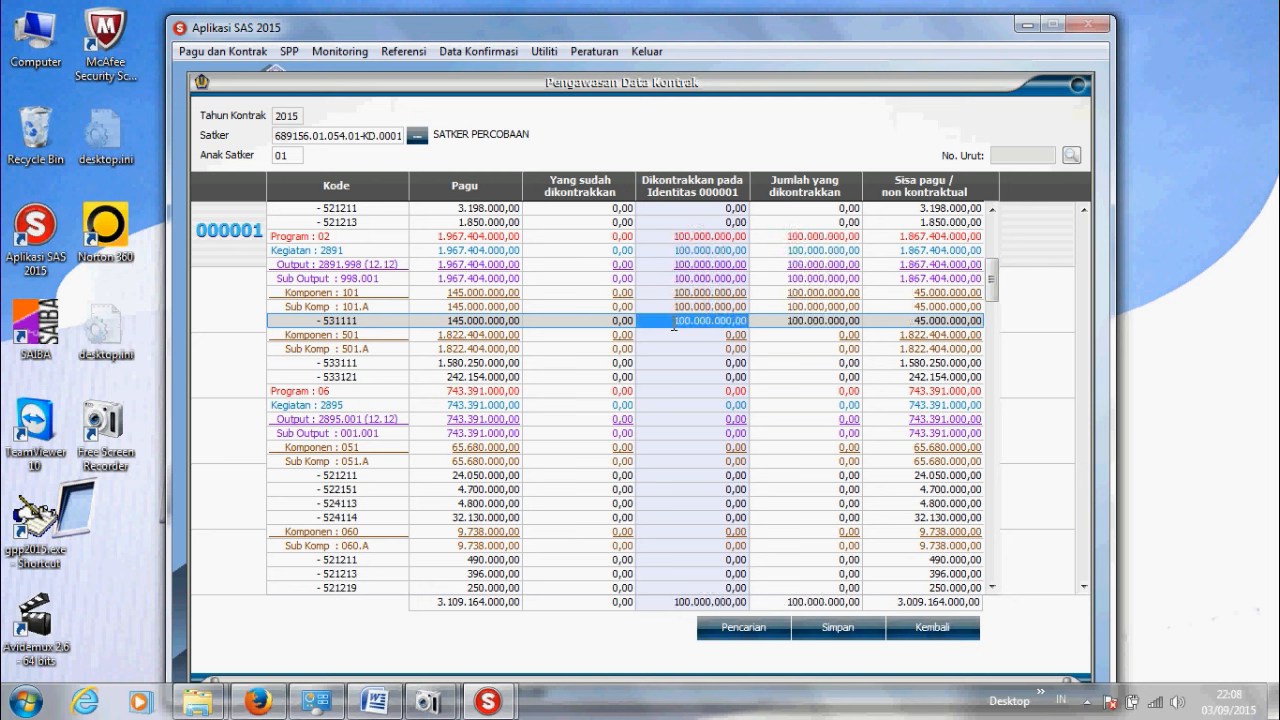
{"action": "left_click", "coordinate": [830, 636]}
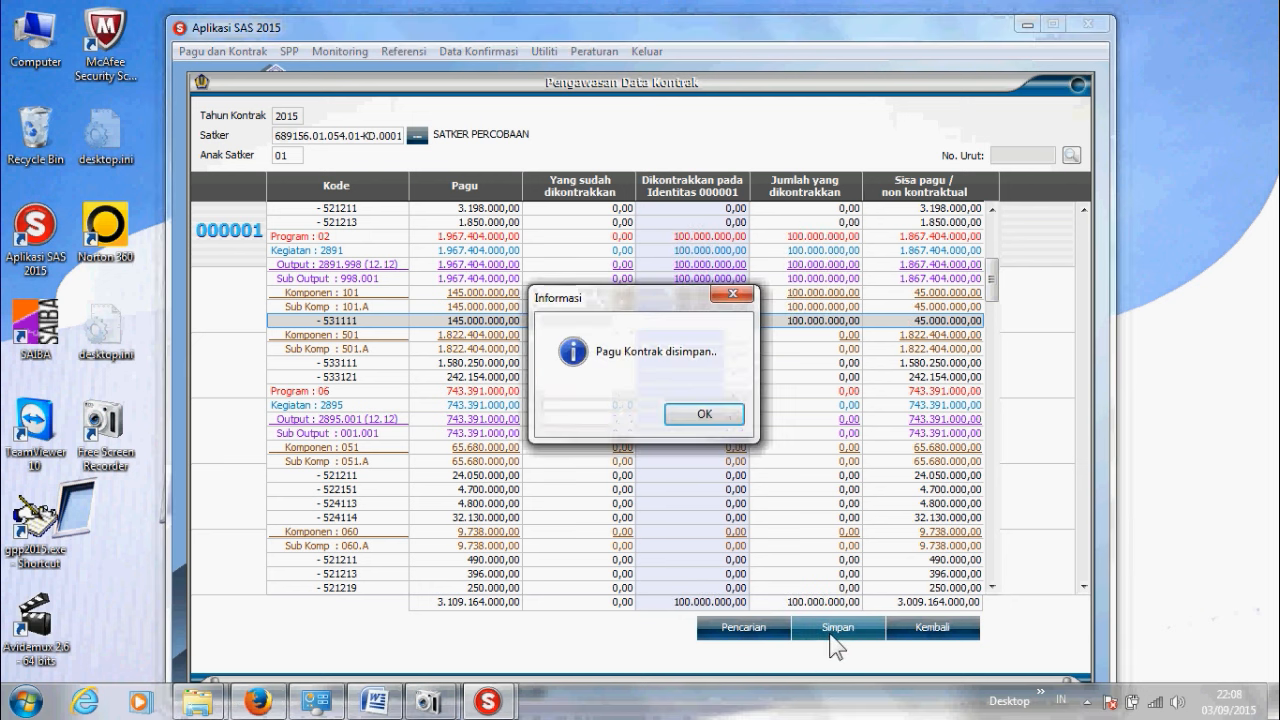
{"action": "left_click", "coordinate": [703, 415]}
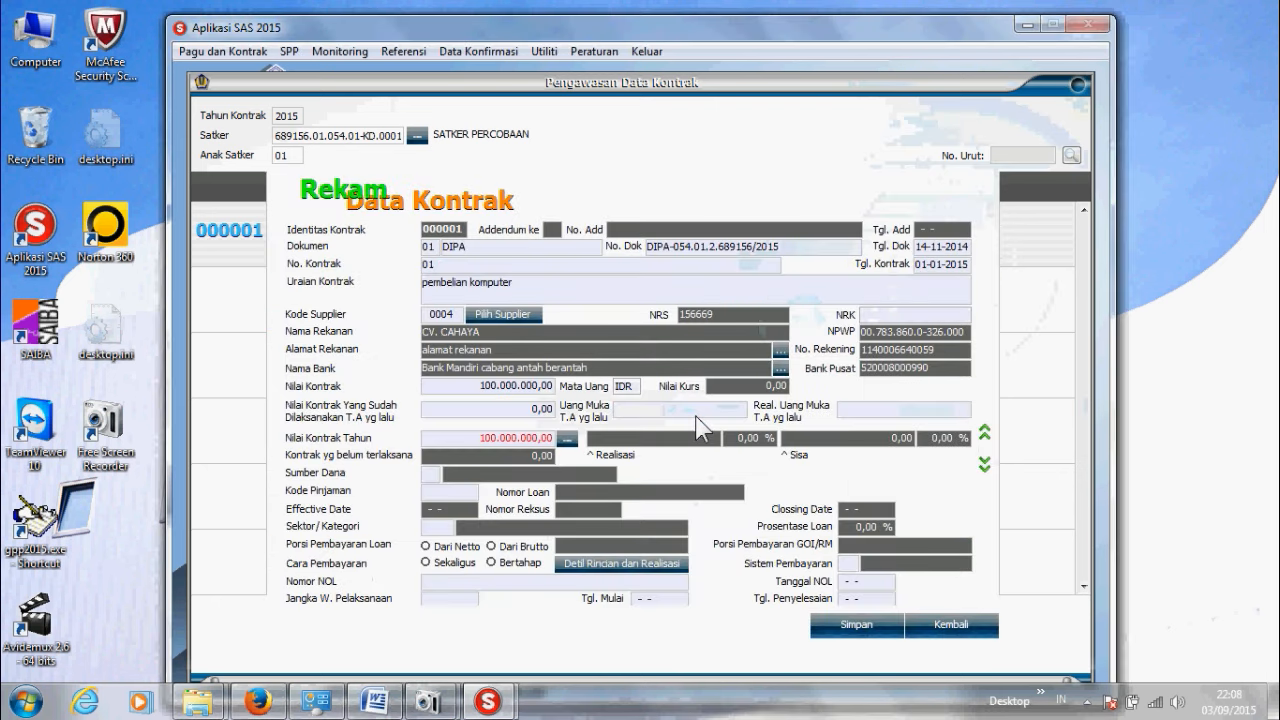
Step: Set the funding source to 01 RUPIAH MURNI and the payment method to Sekaligus
{"action": "left_click", "coordinate": [429, 474]}
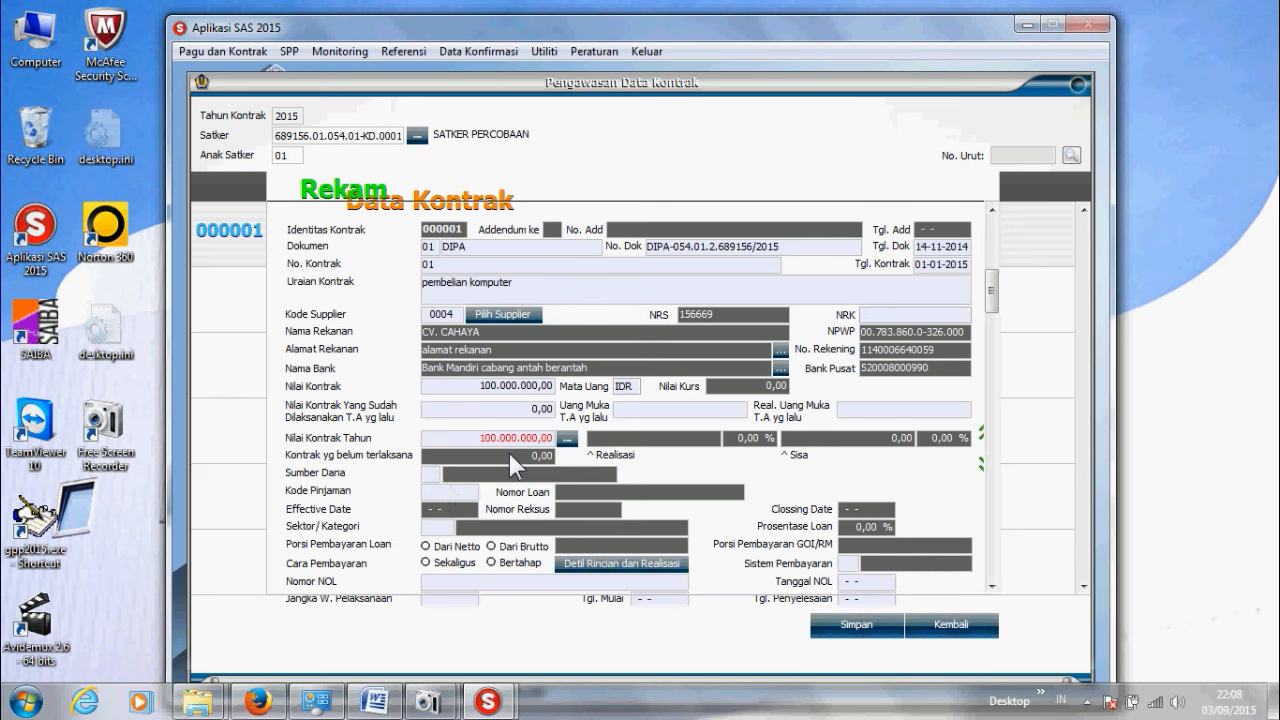
{"action": "key", "text": "Return"}
{"action": "key", "text": "Return"}
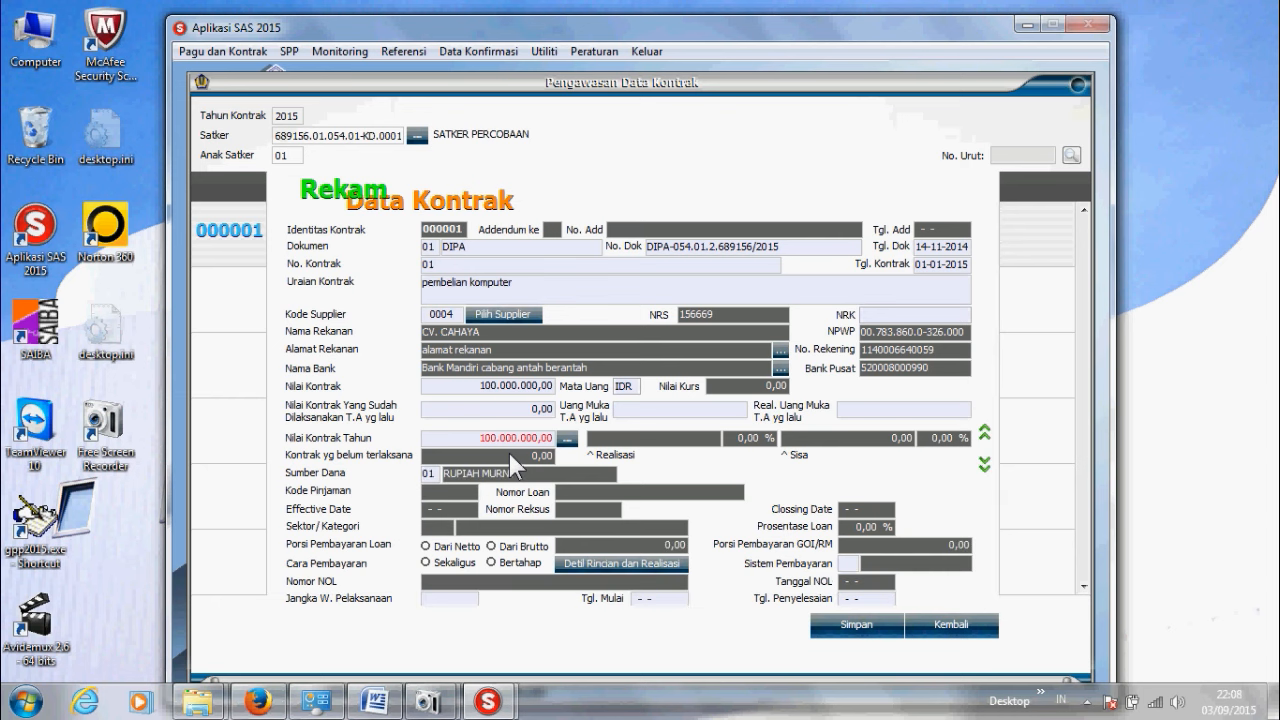
{"action": "left_click", "coordinate": [426, 563]}
{"action": "left_click", "coordinate": [621, 563]}
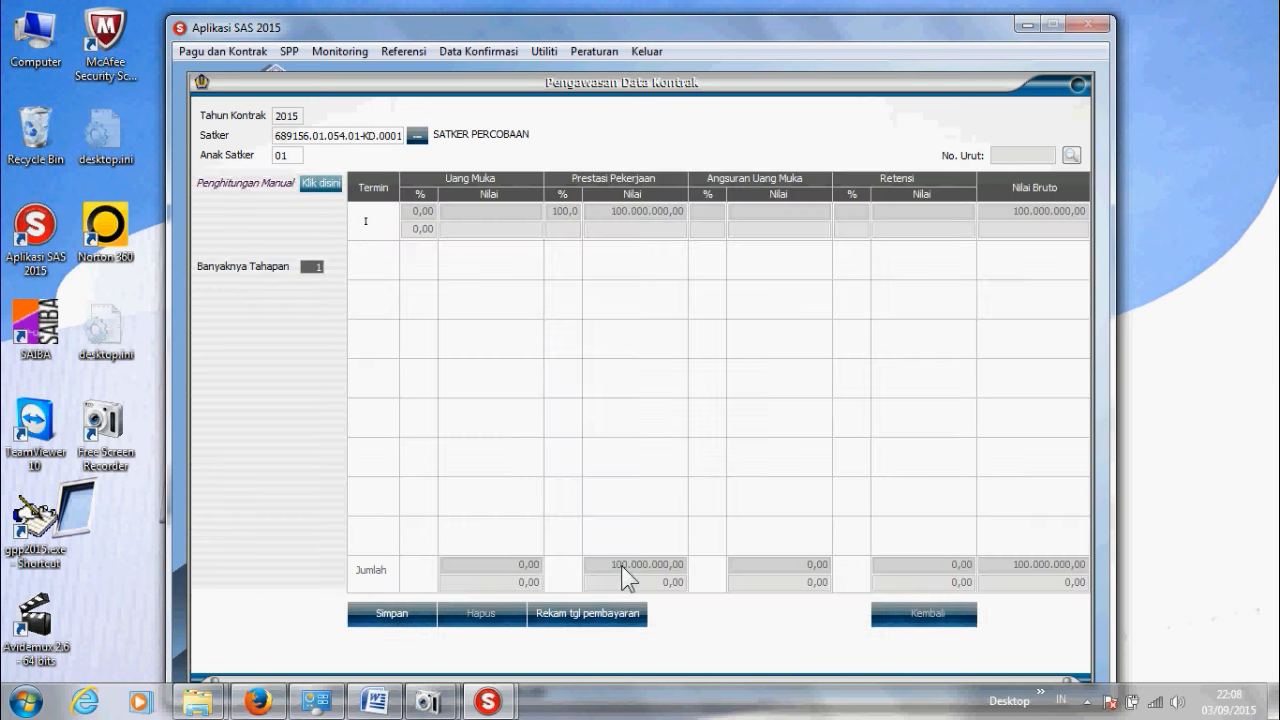
Step: Date Pembayaran 1 as 03-09-2015 and save the payment term
{"action": "left_click", "coordinate": [391, 620]}
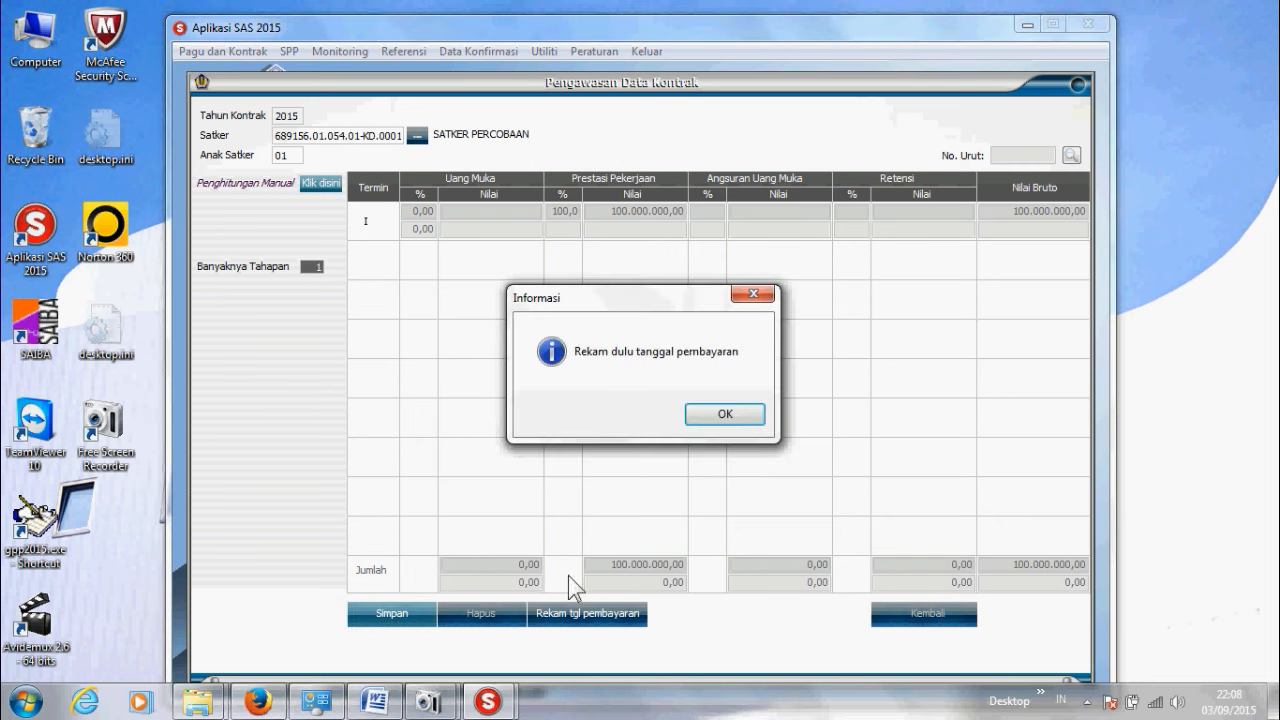
{"action": "left_click", "coordinate": [733, 416]}
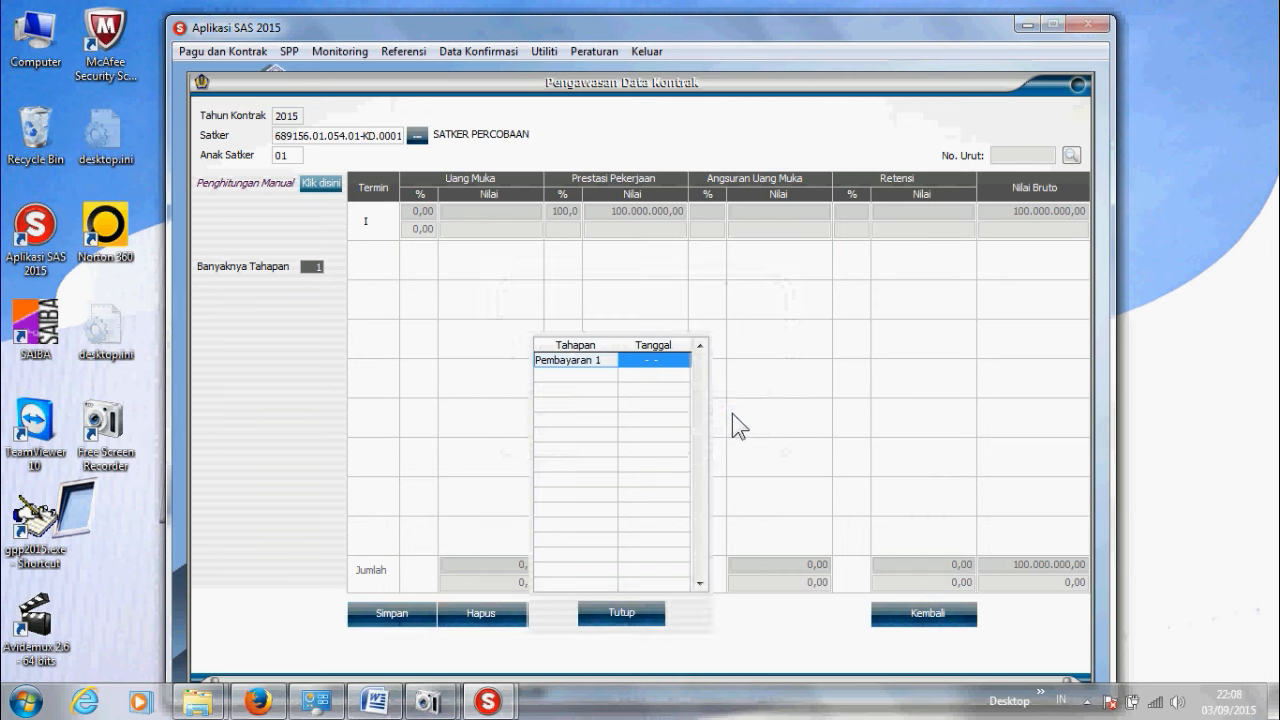
{"action": "type", "text": "0"}
{"action": "type", "text": "3-09-2"}
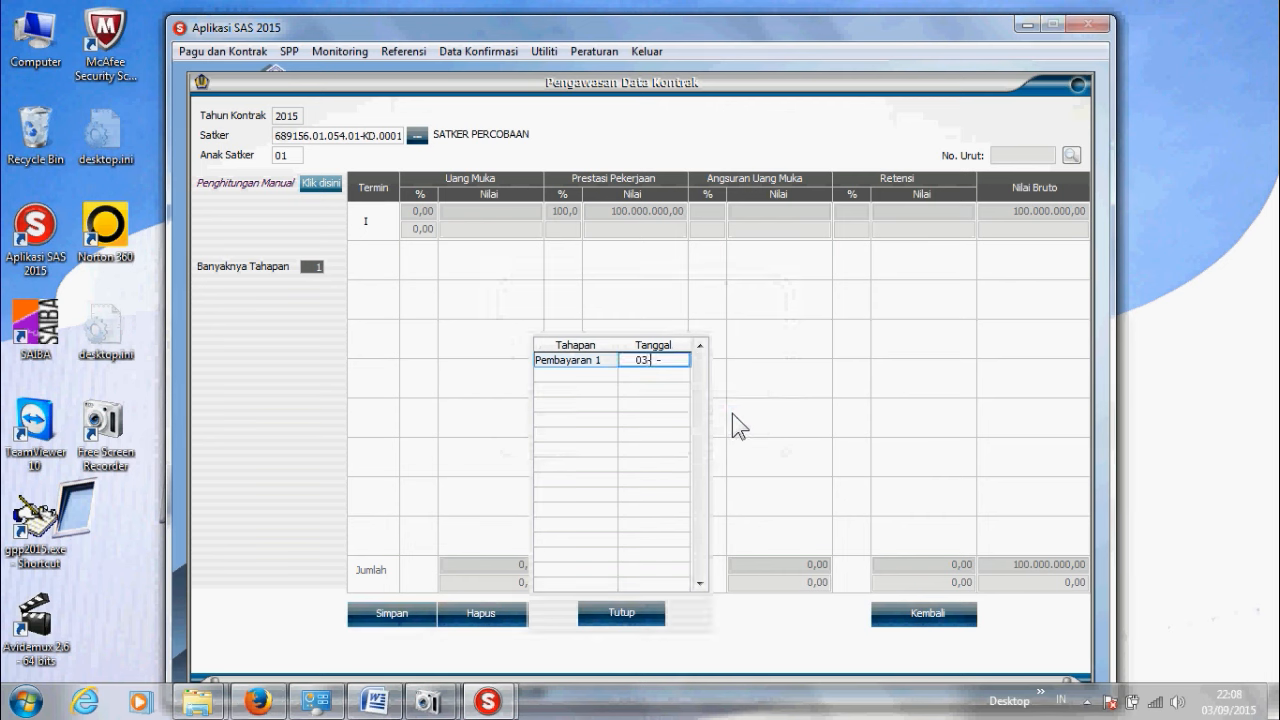
{"action": "type", "text": "015"}
{"action": "key", "text": "Return"}
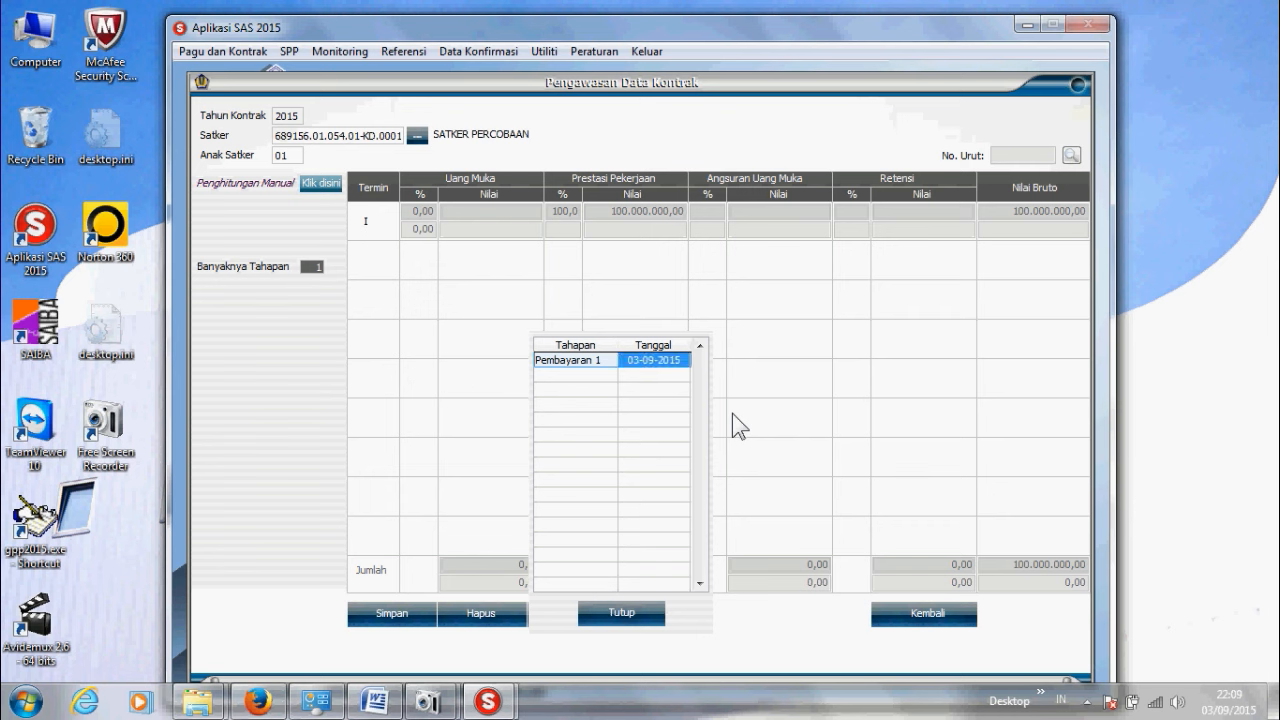
{"action": "left_click", "coordinate": [379, 622]}
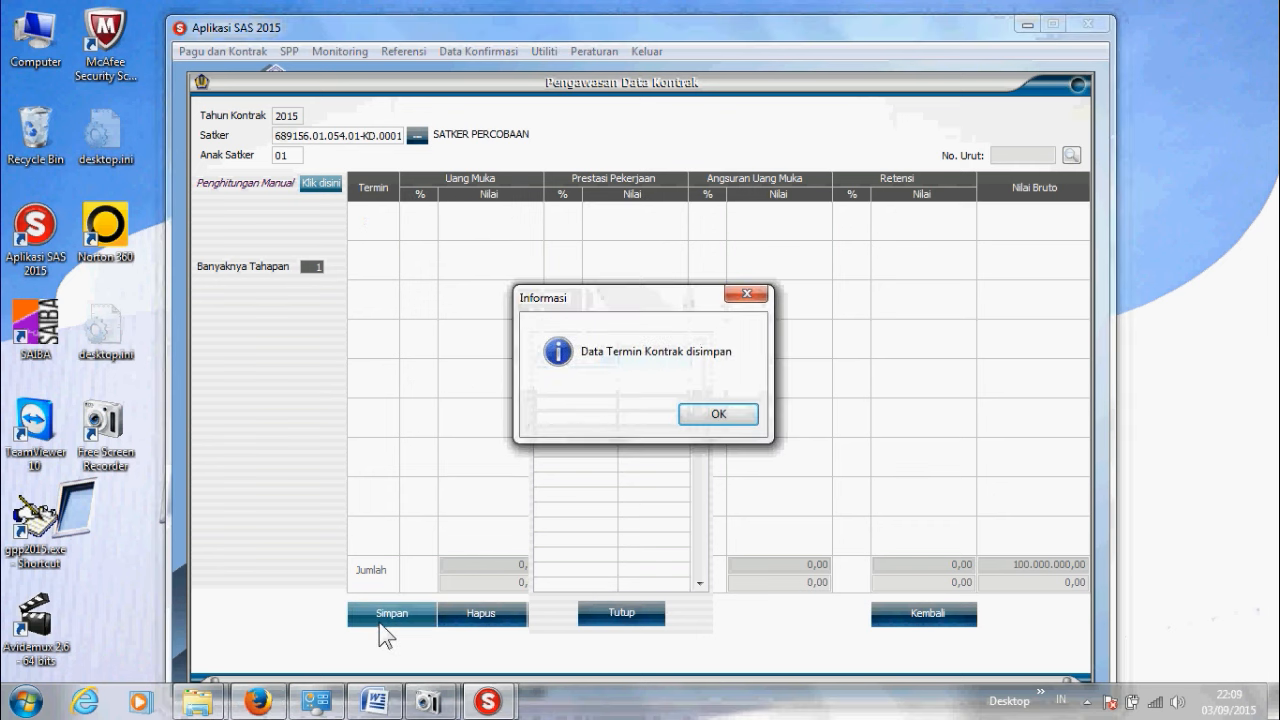
{"action": "left_click", "coordinate": [710, 416]}
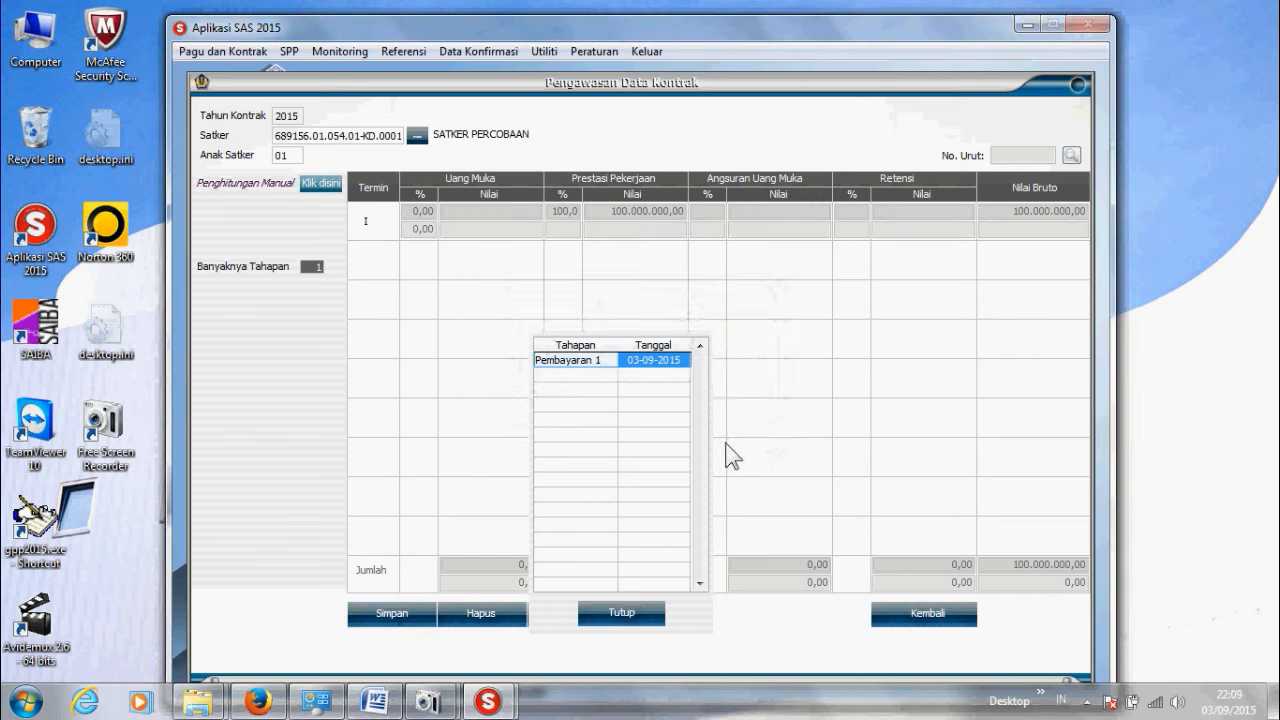
Step: Switch the contract to three staged payments based on the contract value
{"action": "left_click", "coordinate": [929, 616]}
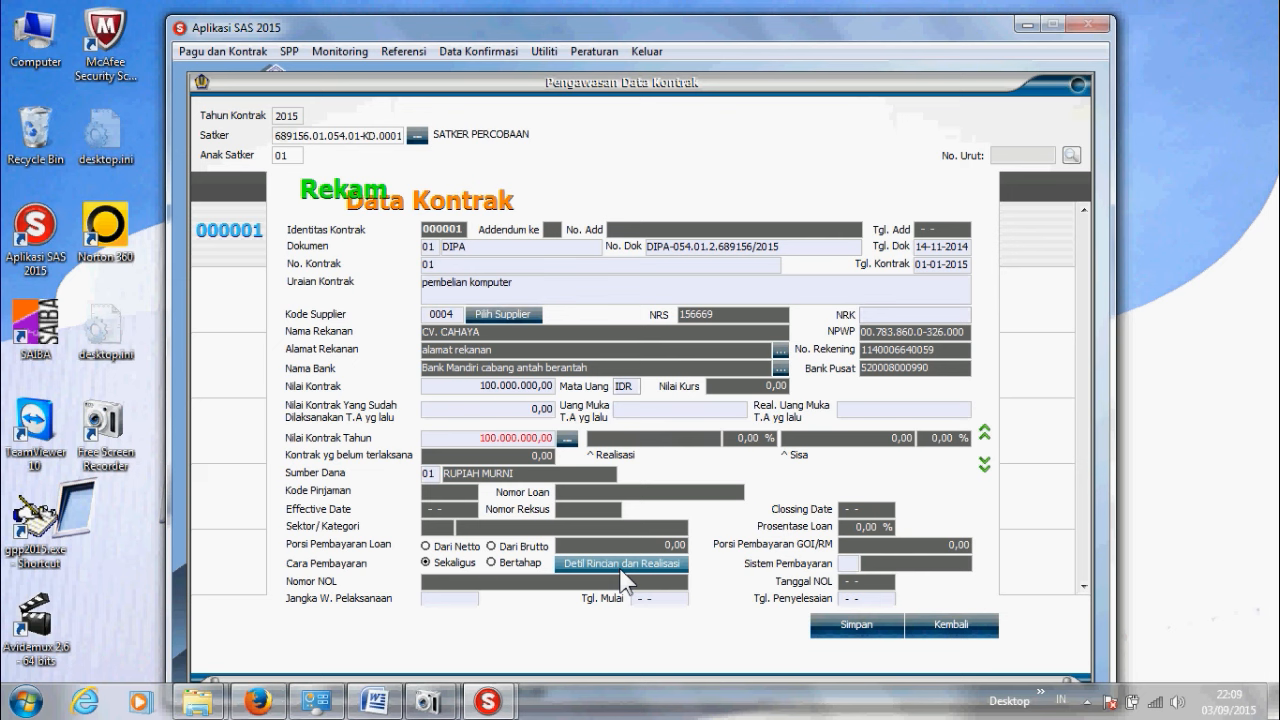
{"action": "left_click", "coordinate": [490, 563]}
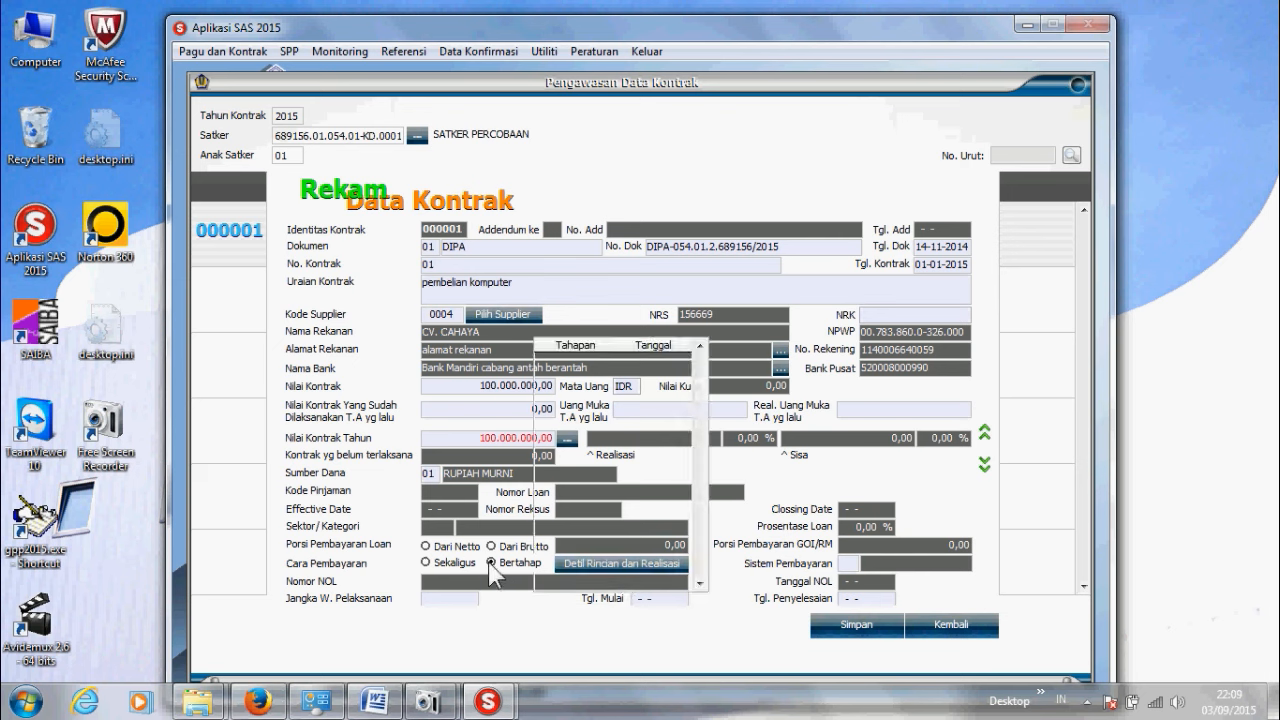
{"action": "left_click", "coordinate": [611, 563]}
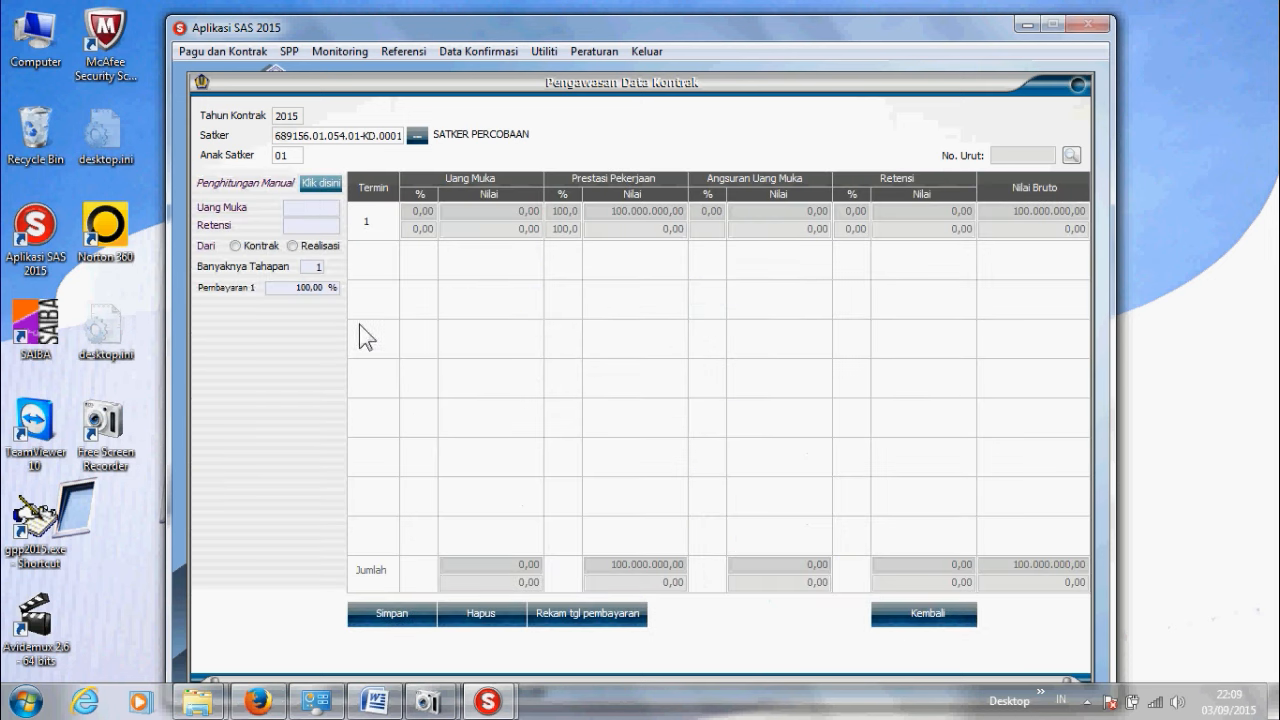
{"action": "left_click", "coordinate": [235, 247]}
{"action": "left_click_drag", "start_coordinate": [308, 266], "coordinate": [329, 265]}
{"action": "key", "text": "Return"}
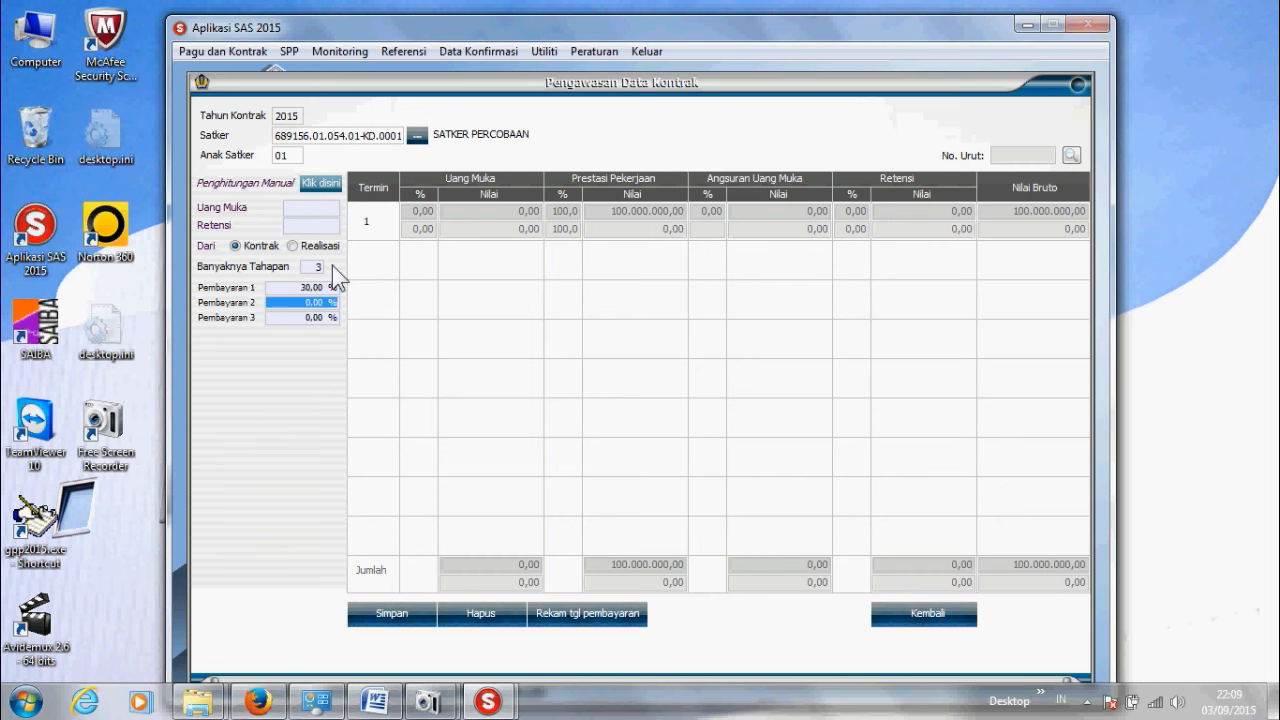
Step: Set the second stage to 60% and the third stage to 100%
{"action": "type", "text": "60"}
{"action": "key", "text": "Tab"}
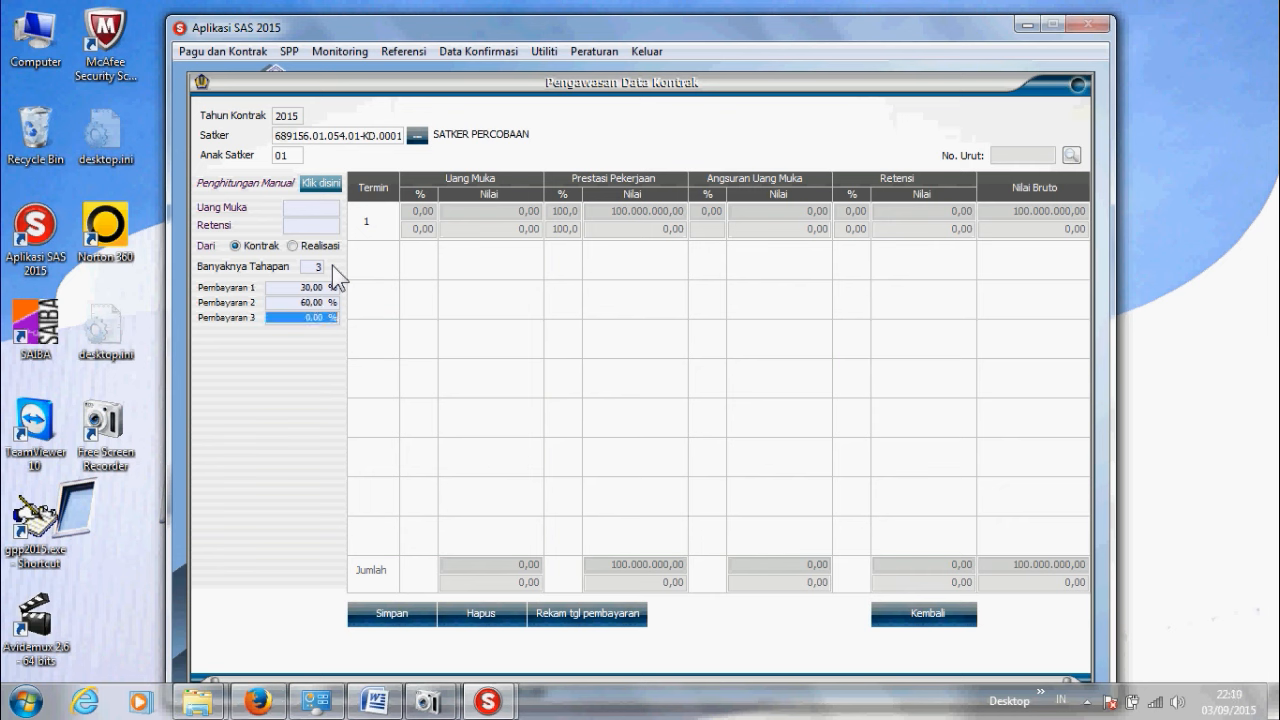
{"action": "type", "text": "100"}
{"action": "key", "text": "Tab"}
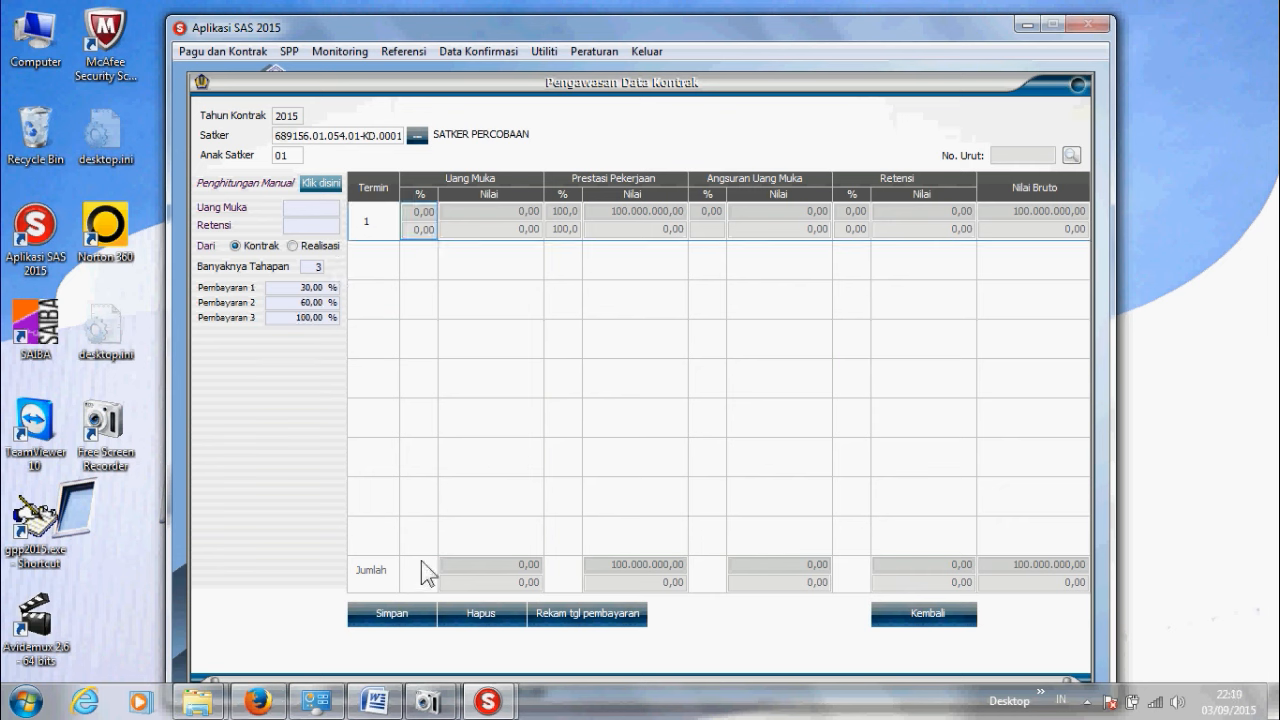
Step: Date stages 2 and 3 as 03-10-2015 and 03-11-2015, then save the contract terms
{"action": "left_click", "coordinate": [421, 621]}
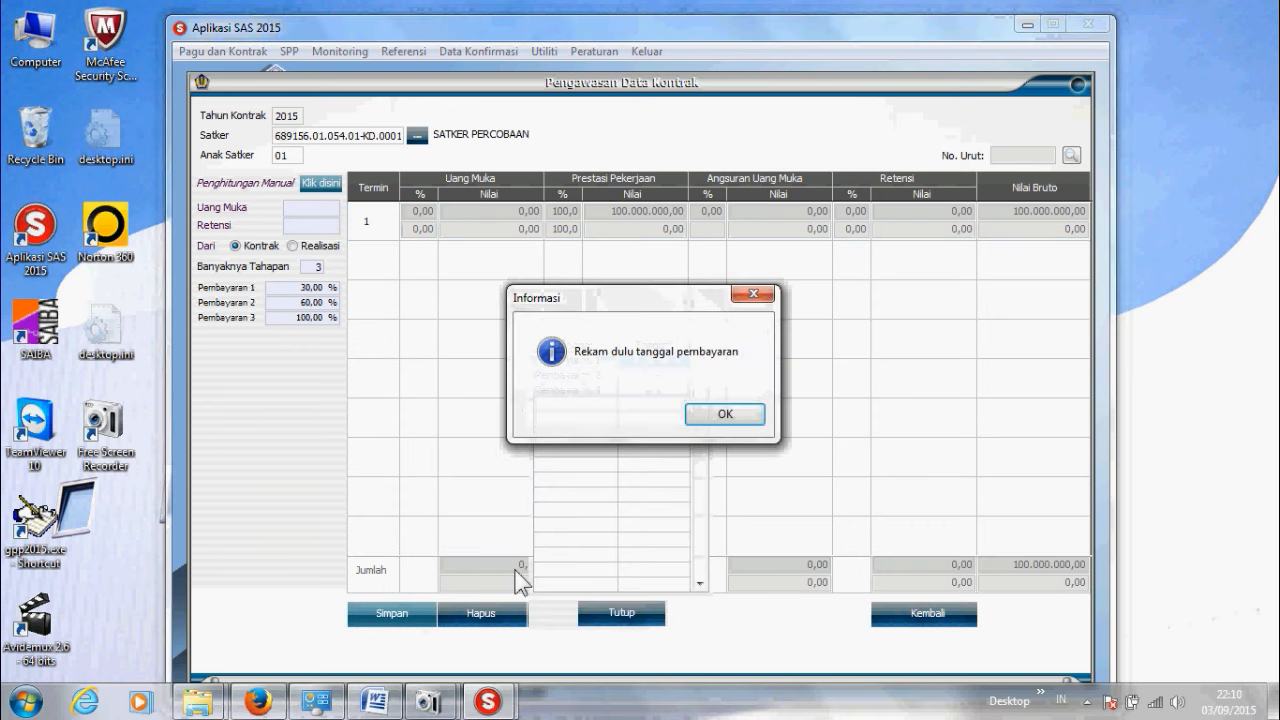
{"action": "left_click", "coordinate": [755, 410]}
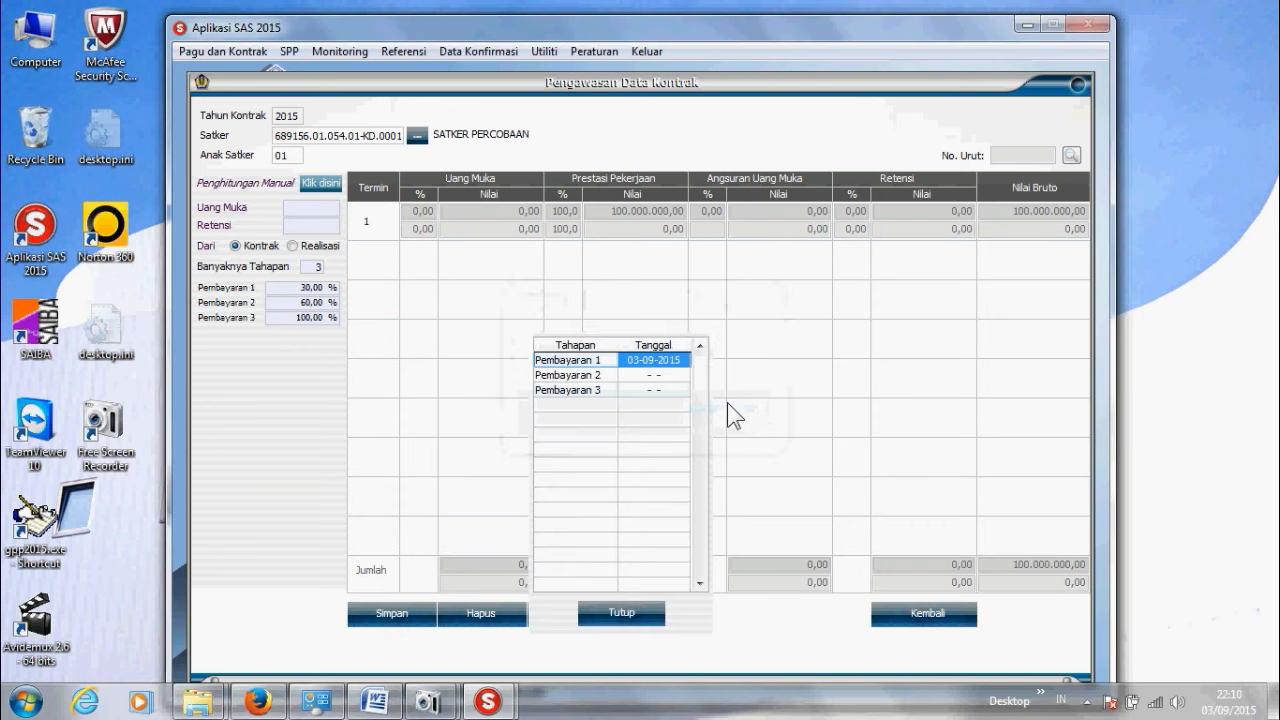
{"action": "key", "text": "Down"}
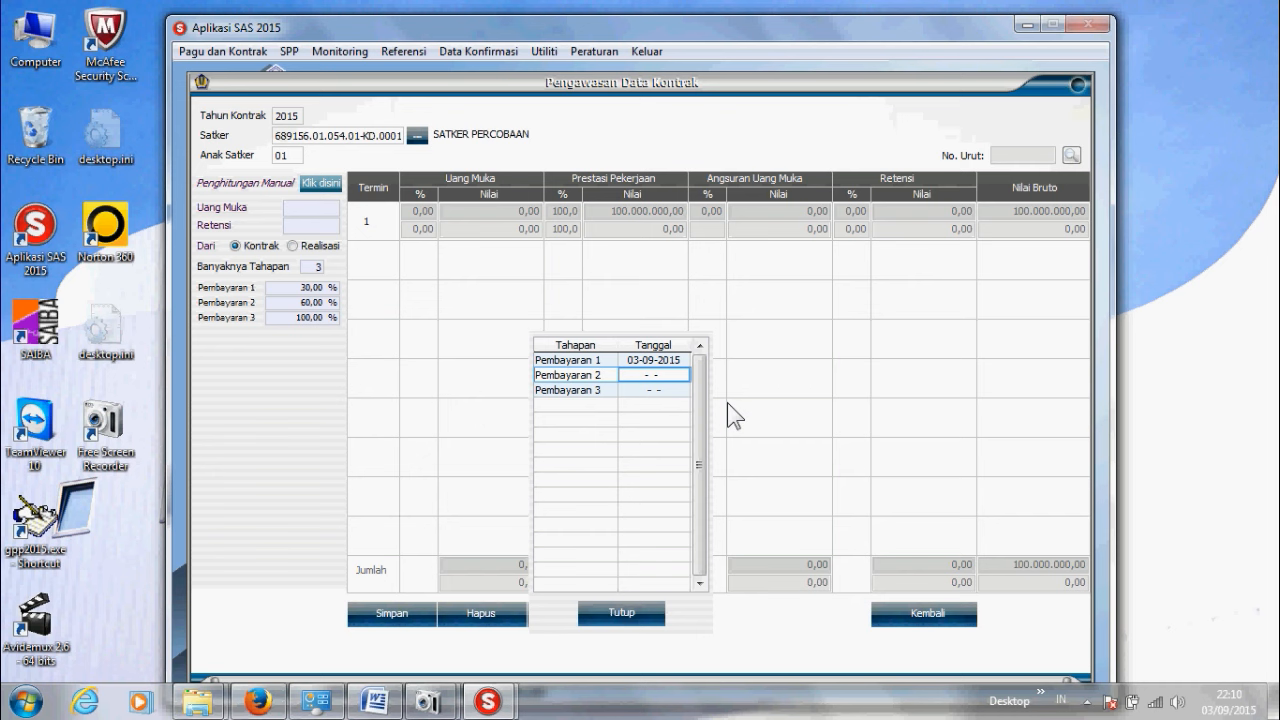
{"action": "type", "text": "03-10-2015"}
{"action": "key", "text": "Down"}
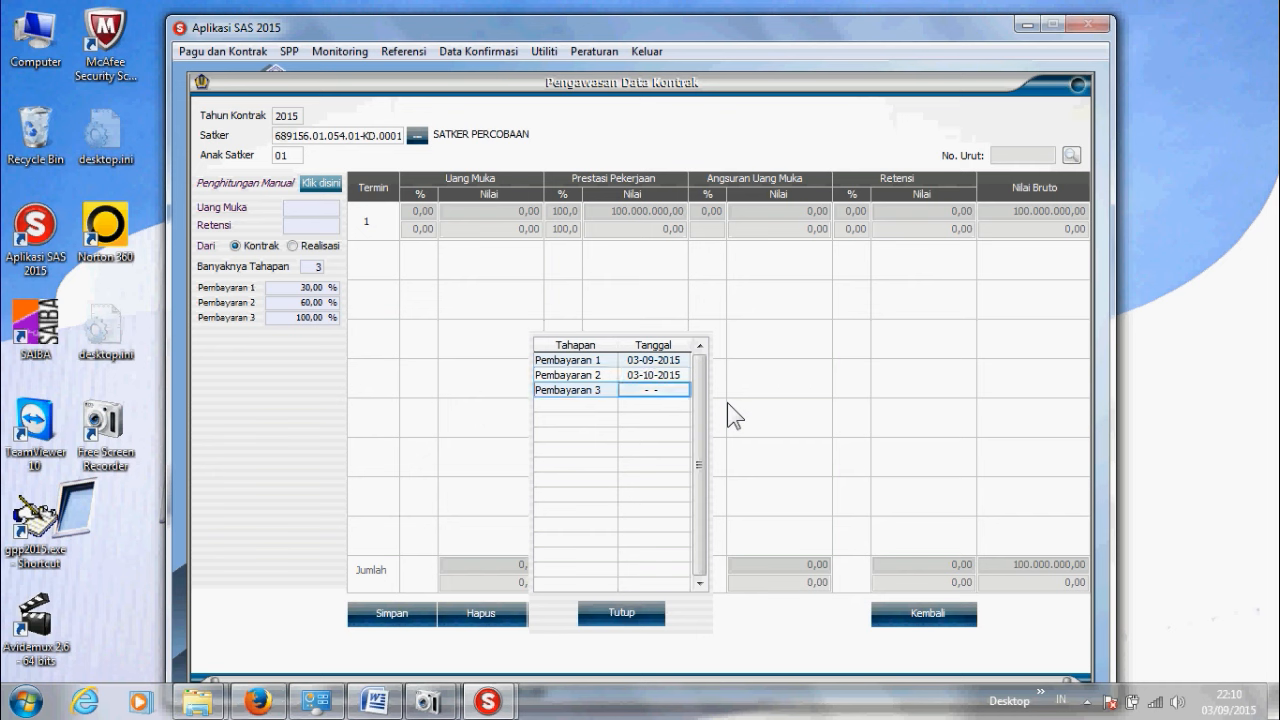
{"action": "type", "text": "03-11-2015"}
{"action": "key", "text": "Return"}
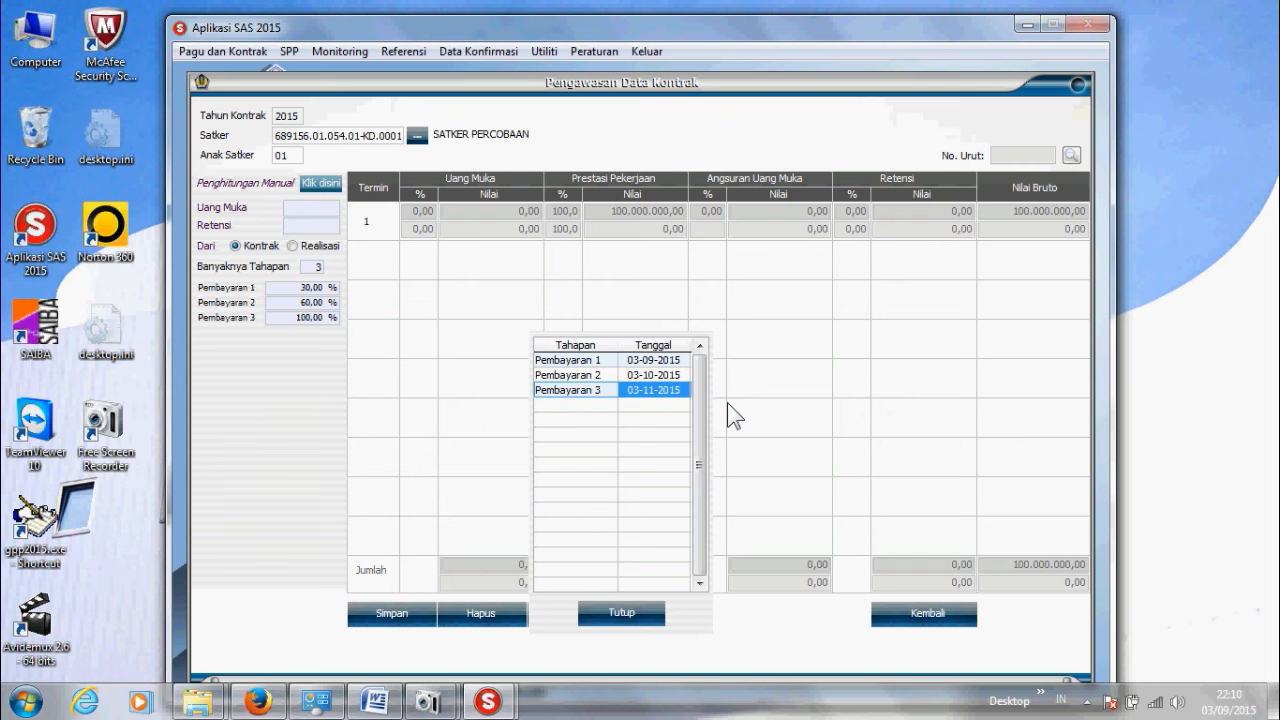
{"action": "left_click", "coordinate": [393, 618]}
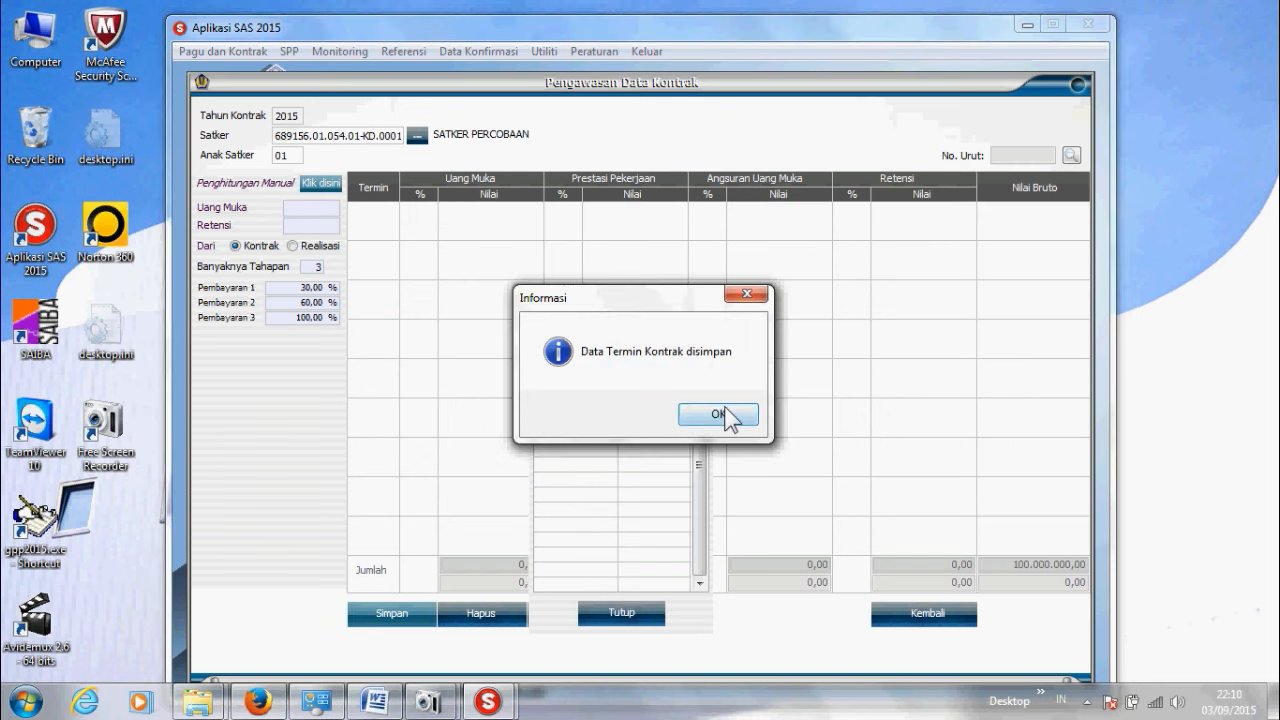
{"action": "left_click", "coordinate": [731, 420]}
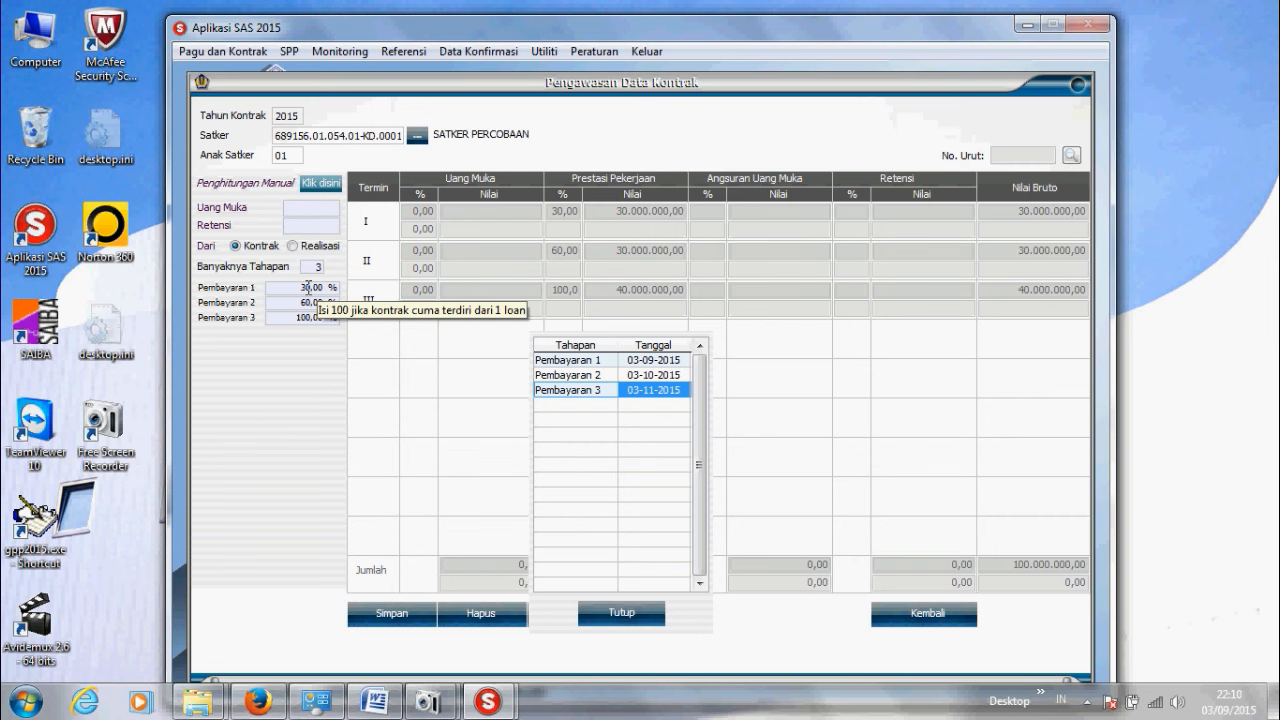
Step: Pay the three stages from Uang RM as 30.000.000,00, 30.000.000,00 and 40.000.000,00, then save
{"action": "left_click", "coordinate": [321, 183]}
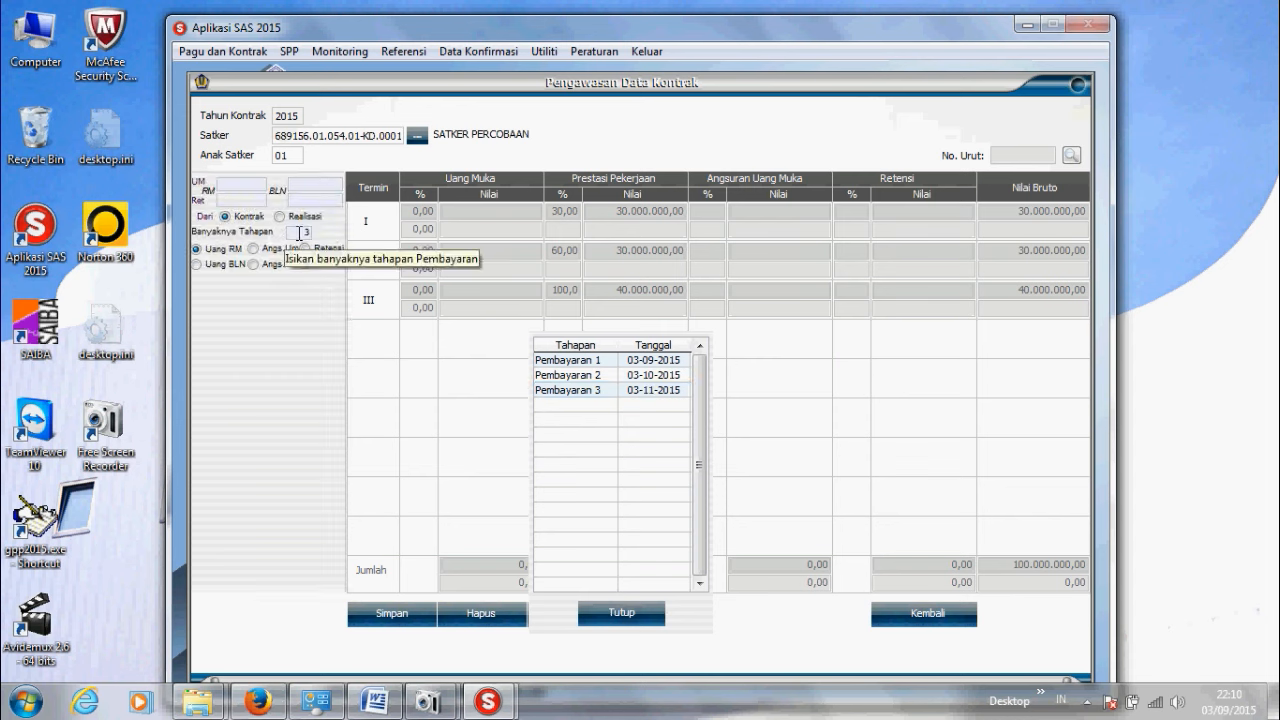
{"action": "left_click", "coordinate": [213, 249]}
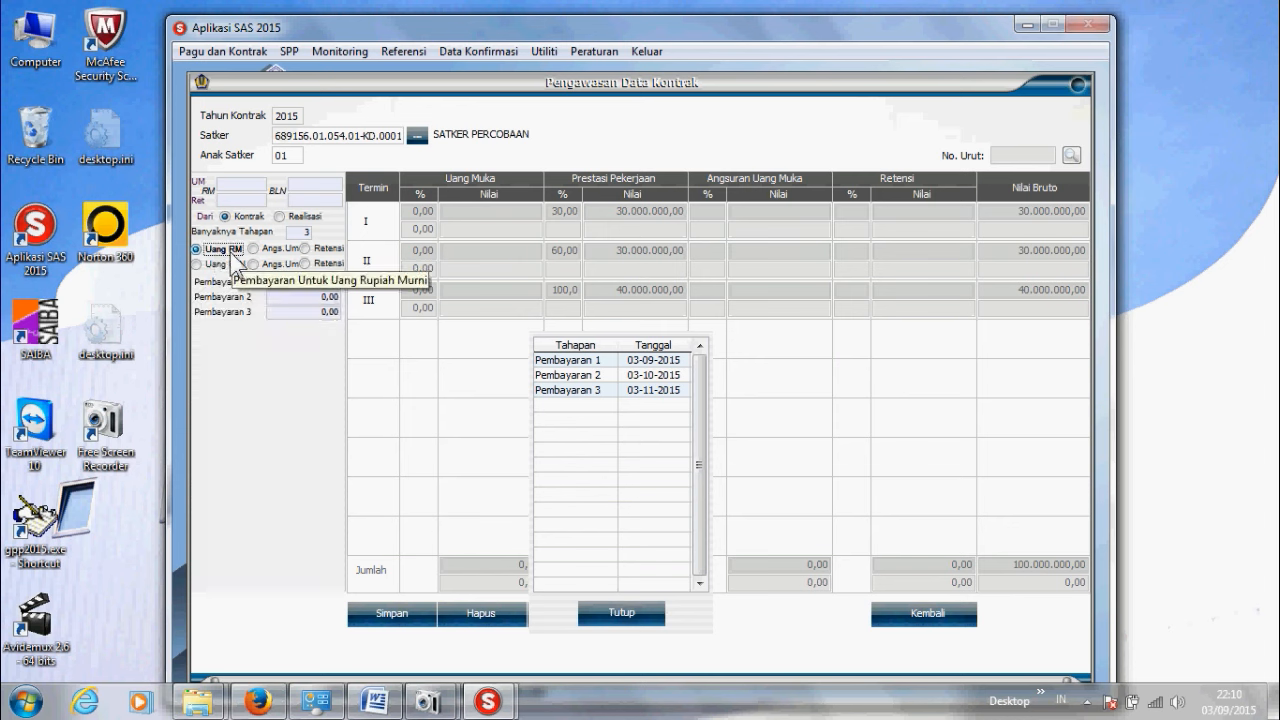
{"action": "left_click", "coordinate": [279, 281]}
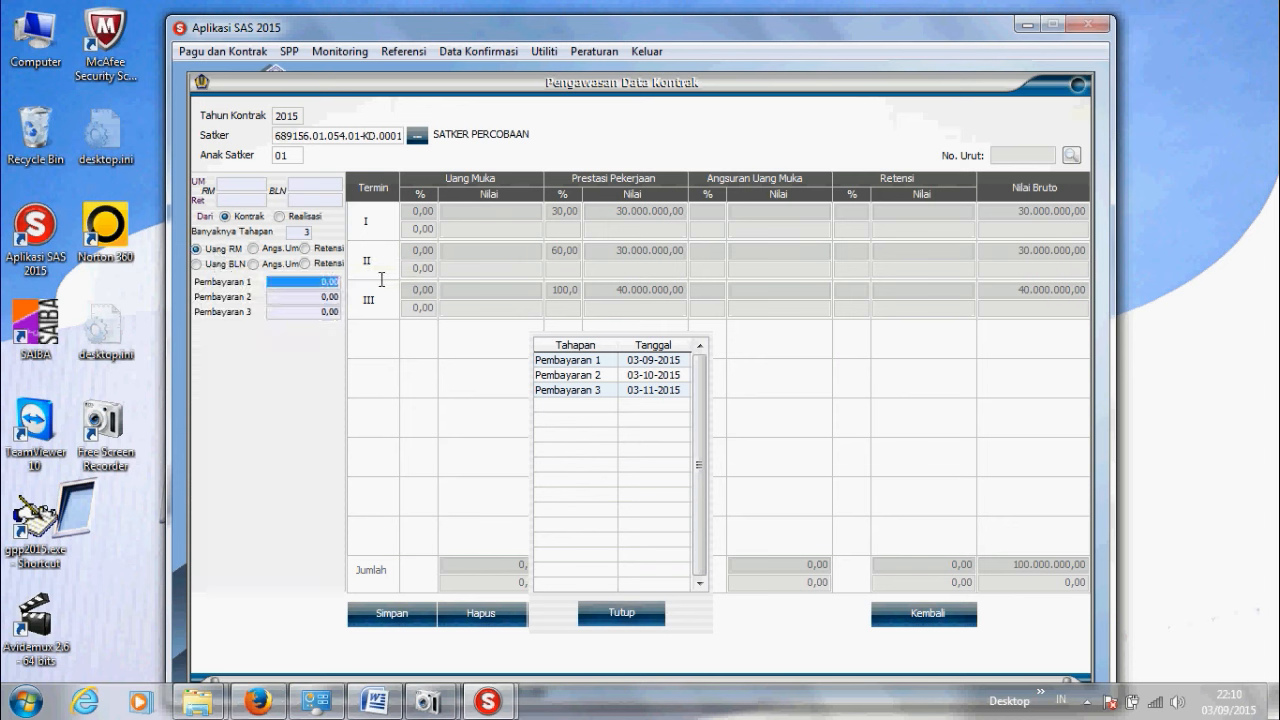
{"action": "type", "text": "30.000.000,00"}
{"action": "key", "text": "Tab"}
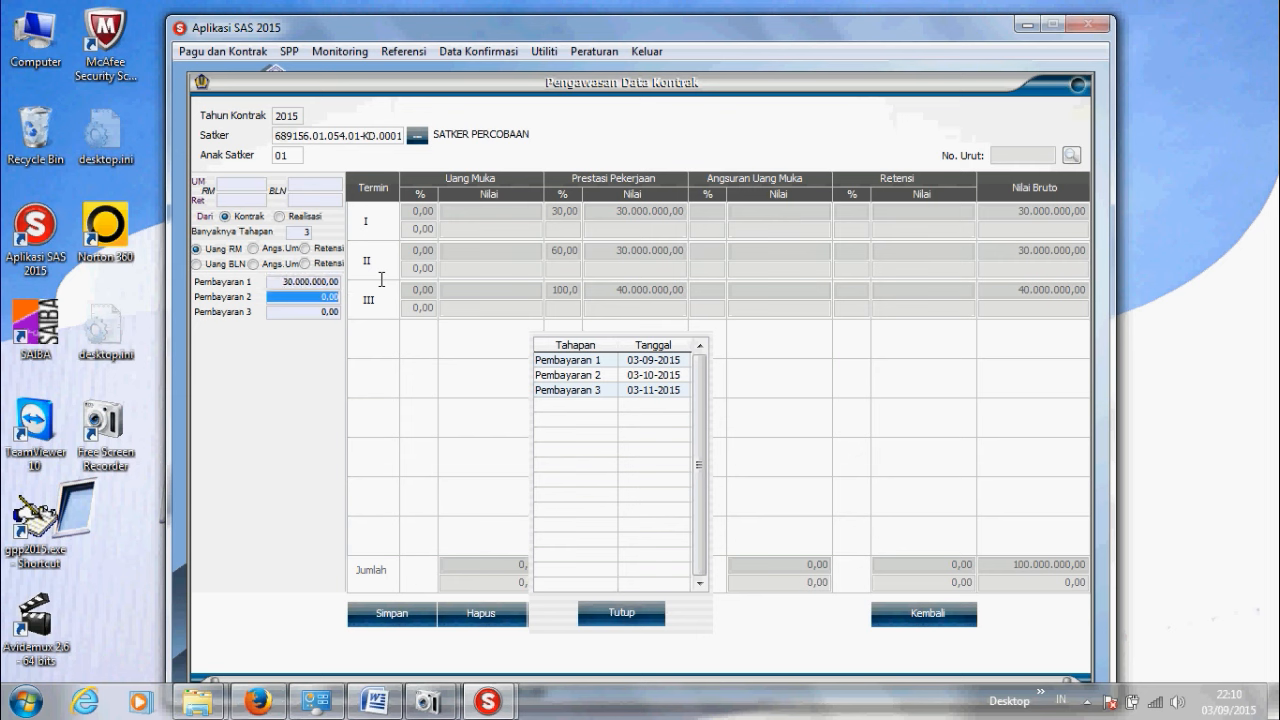
{"action": "type", "text": "30"}
{"action": "type", "text": "000.000"}
{"action": "key", "text": "Tab"}
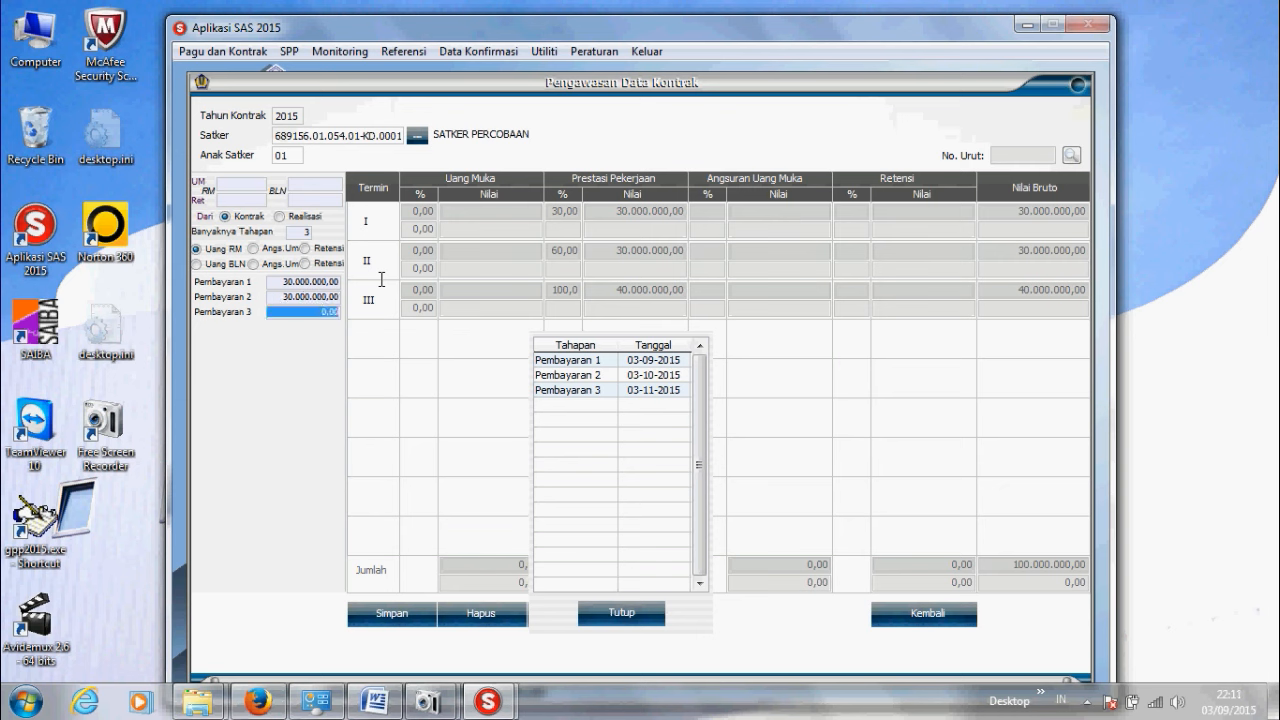
{"action": "type", "text": "400.000.00"}
{"action": "key", "text": "Tab"}
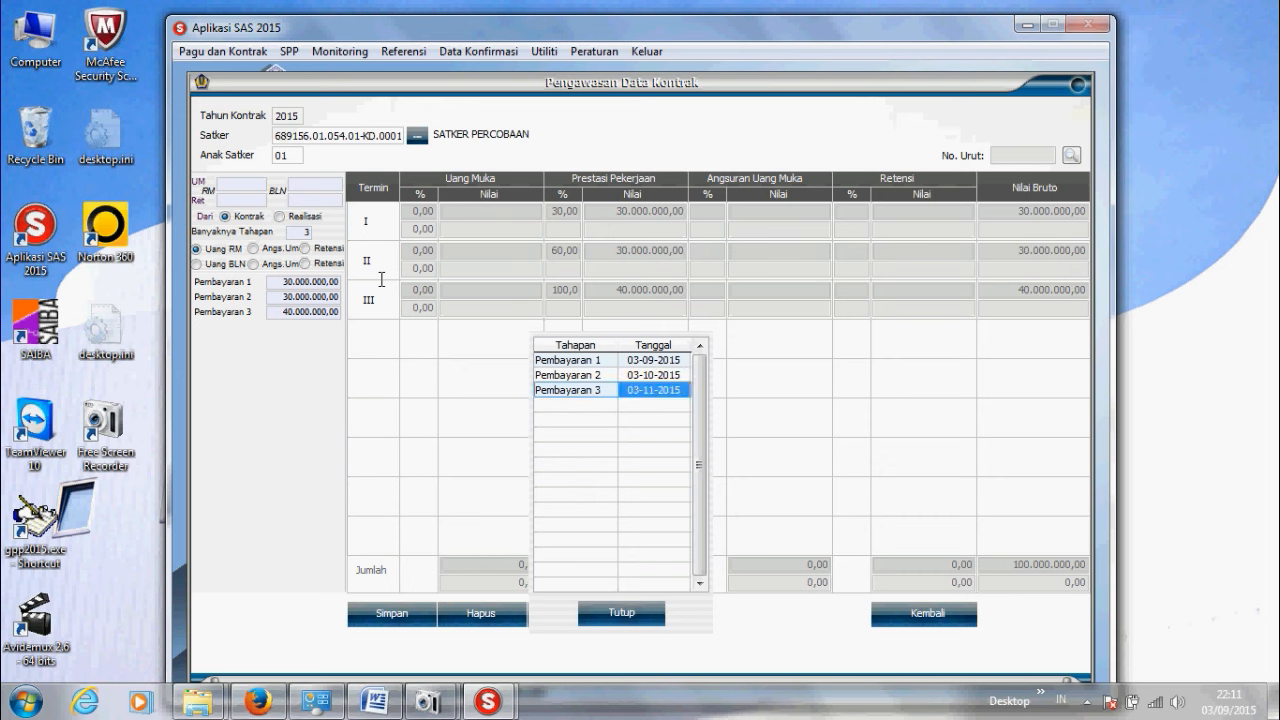
{"action": "left_click", "coordinate": [393, 617]}
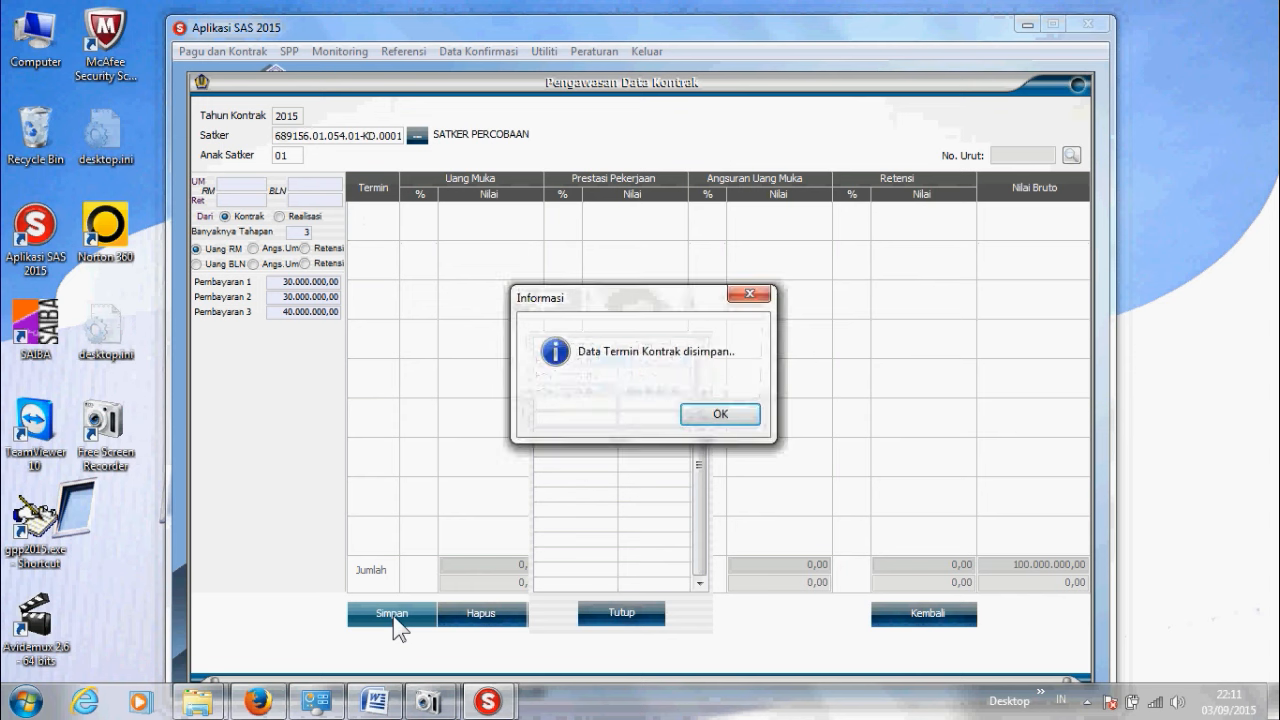
{"action": "left_click", "coordinate": [720, 416]}
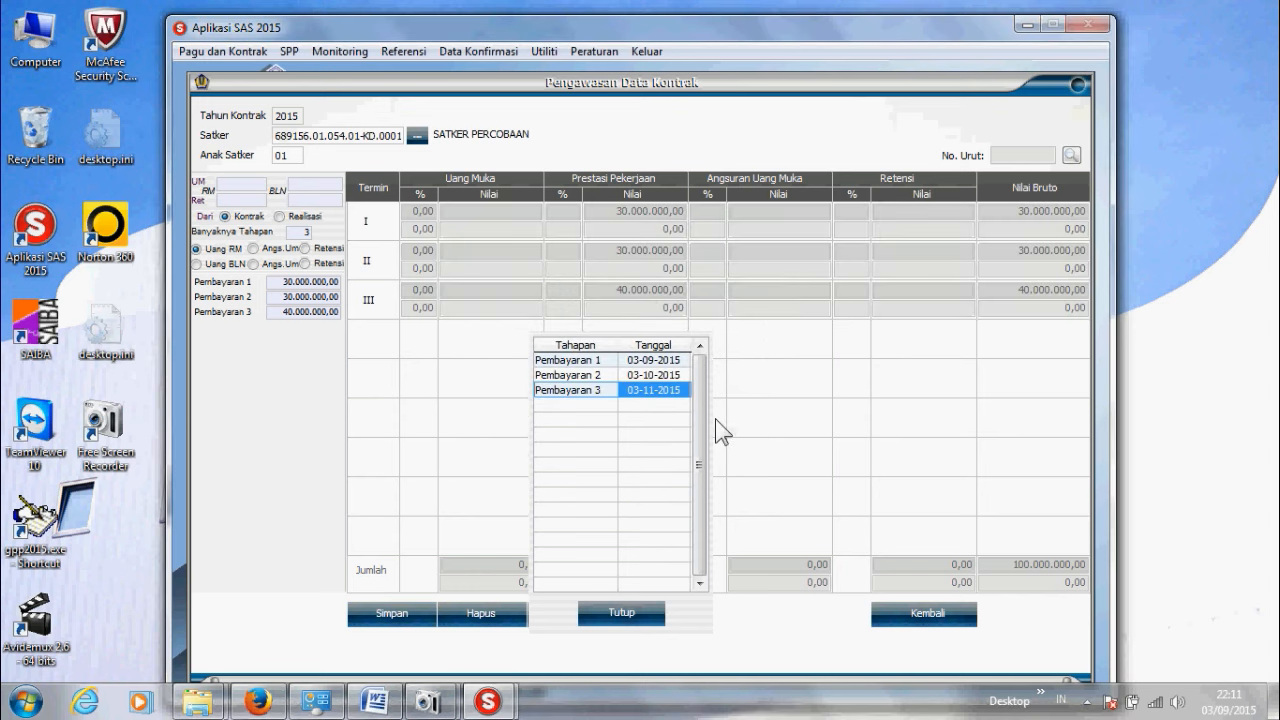
Step: Back on the contract form, set Sistem Pembayaran to RM and Jangka W. Pelaksanaan to 90 days
{"action": "left_click", "coordinate": [928, 620]}
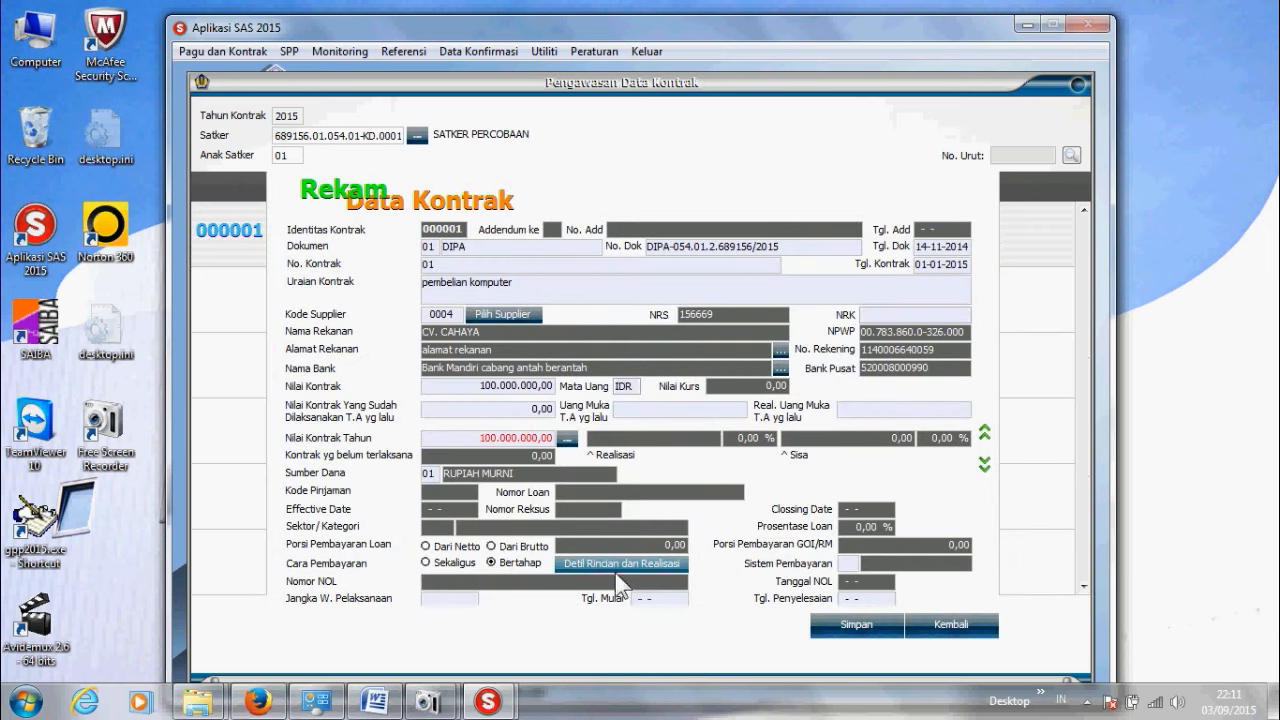
{"action": "left_click", "coordinate": [847, 565]}
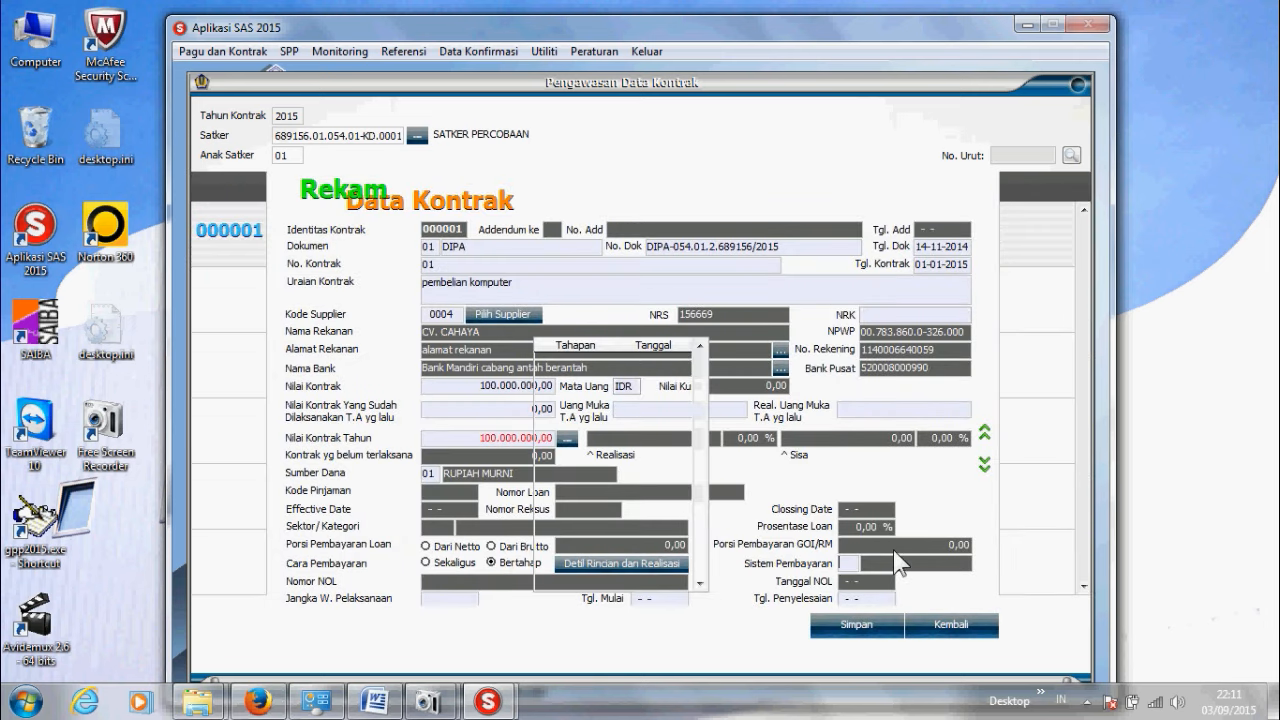
{"action": "key", "text": "Return"}
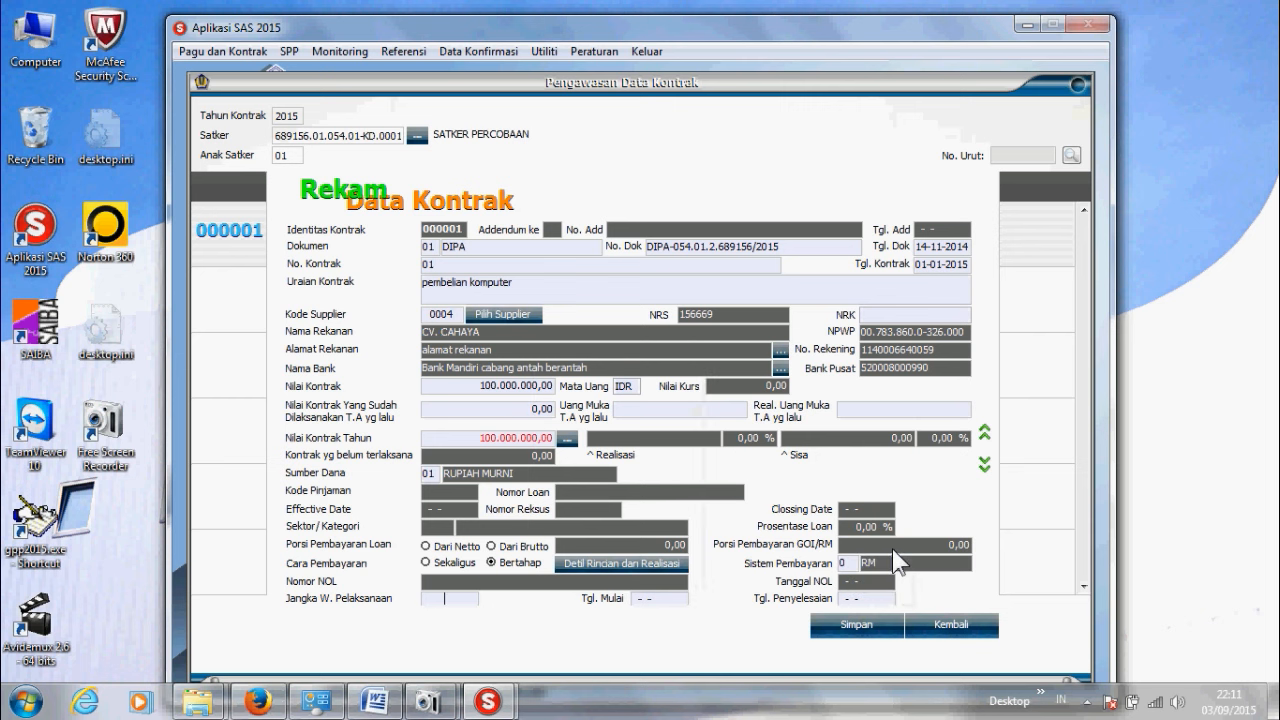
{"action": "left_click", "coordinate": [985, 466]}
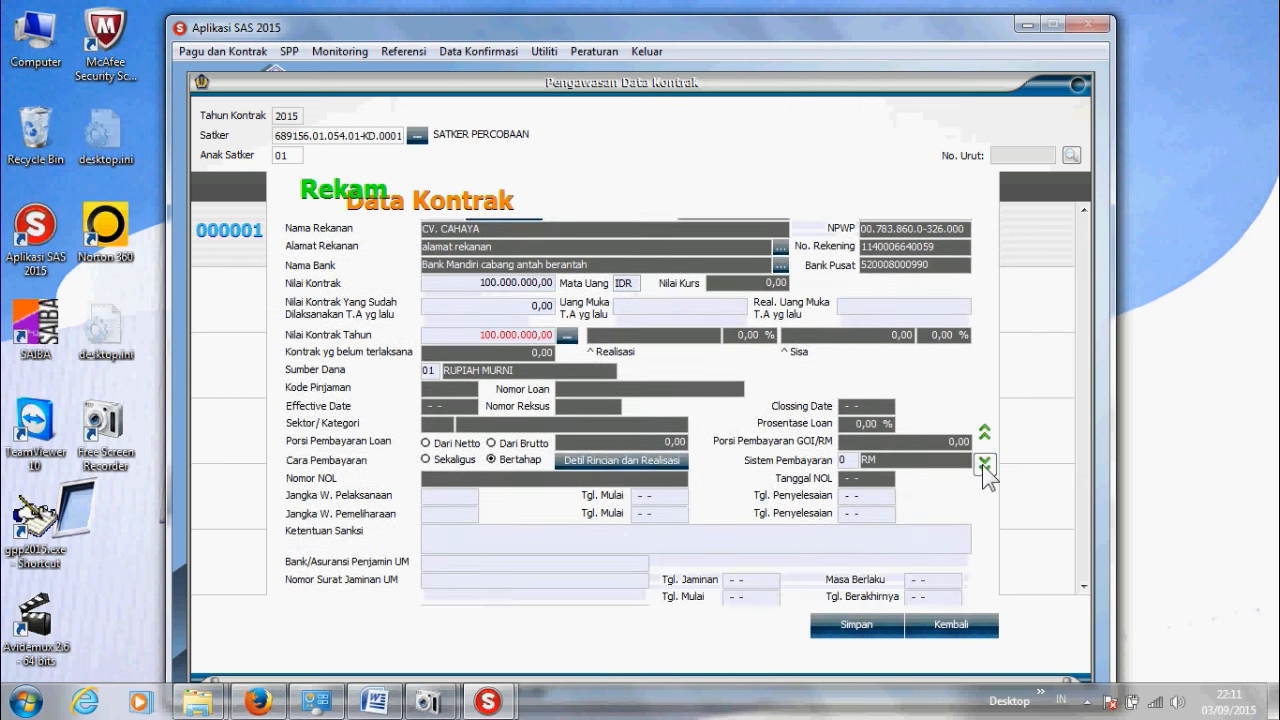
{"action": "left_click", "coordinate": [440, 497]}
{"action": "type", "text": "90 Hari"}
{"action": "key", "text": "Tab"}
Step: Set the start date to 01-09-2015, enter sanction 'denda keterlambatan 1 permil setiap hari', and save
{"action": "scroll", "coordinate": [755, 425], "scroll_direction": "down", "scroll_amount": 1}
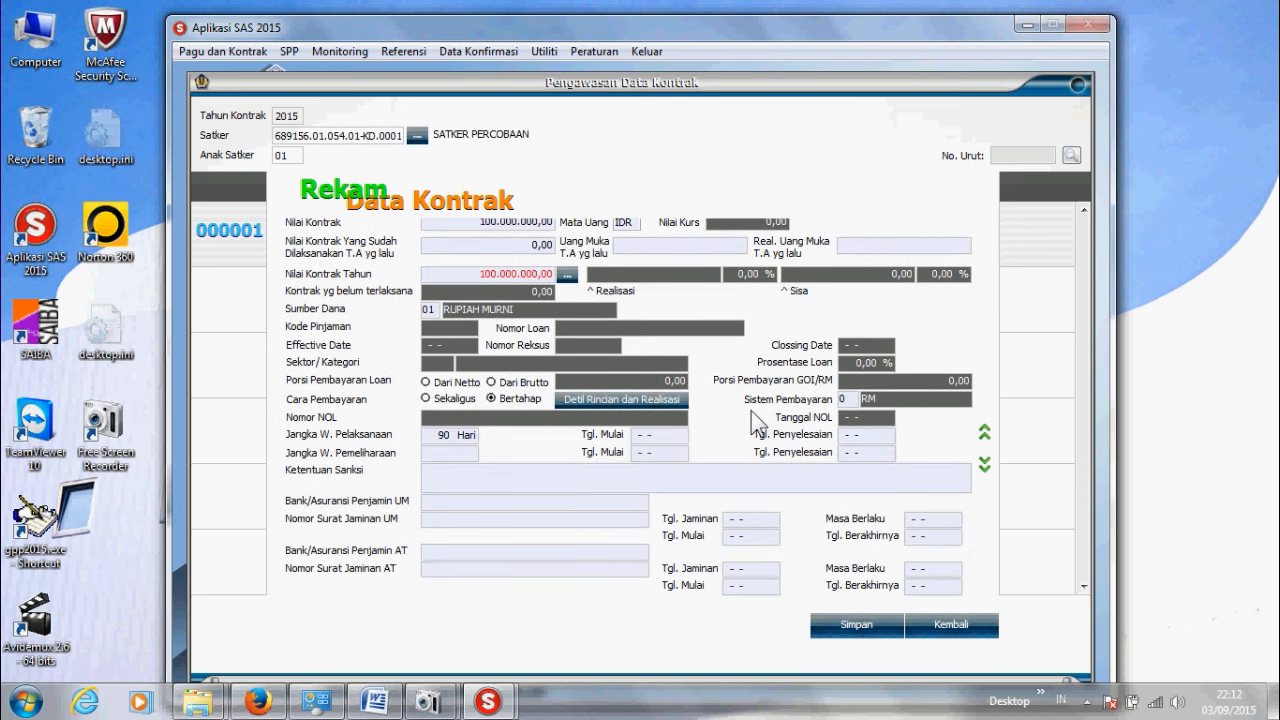
{"action": "type", "text": "01-09-2015"}
{"action": "key", "text": "Tab"}
{"action": "type", "text": "de"}
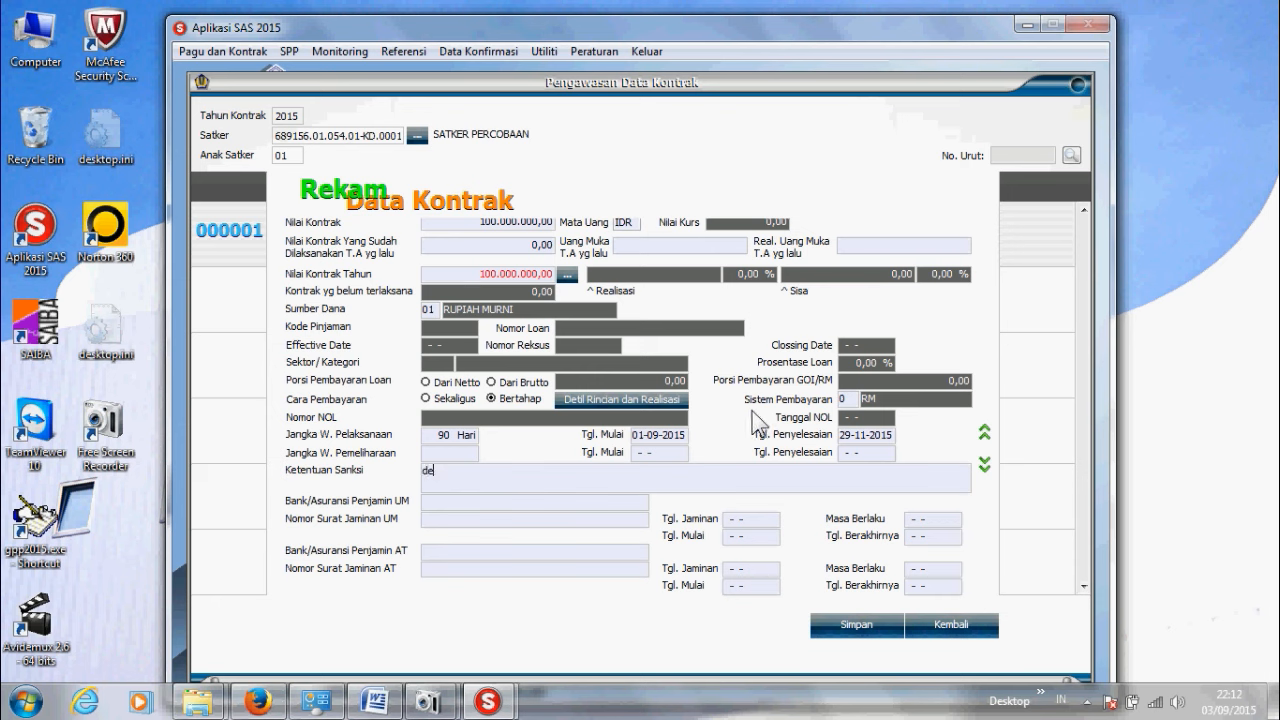
{"action": "type", "text": "nda keterlambatan 1 permil seti"}
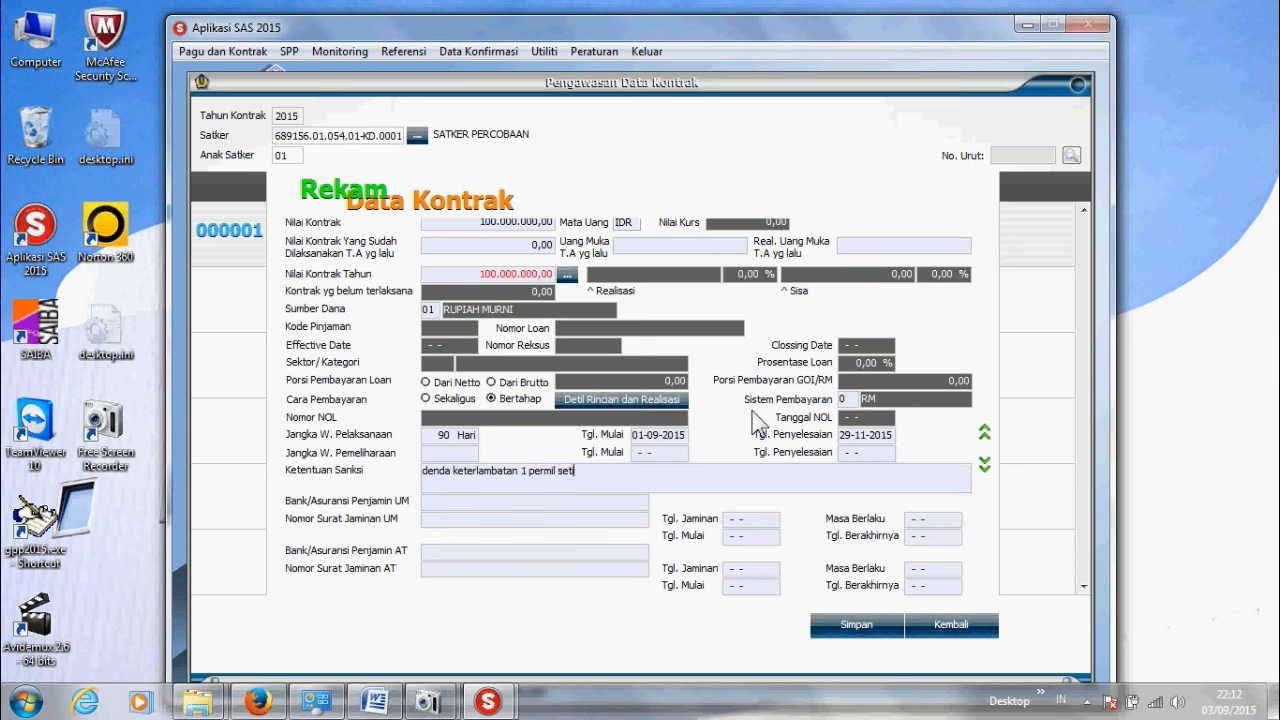
{"action": "type", "text": "ap hari"}
{"action": "left_click", "coordinate": [986, 465]}
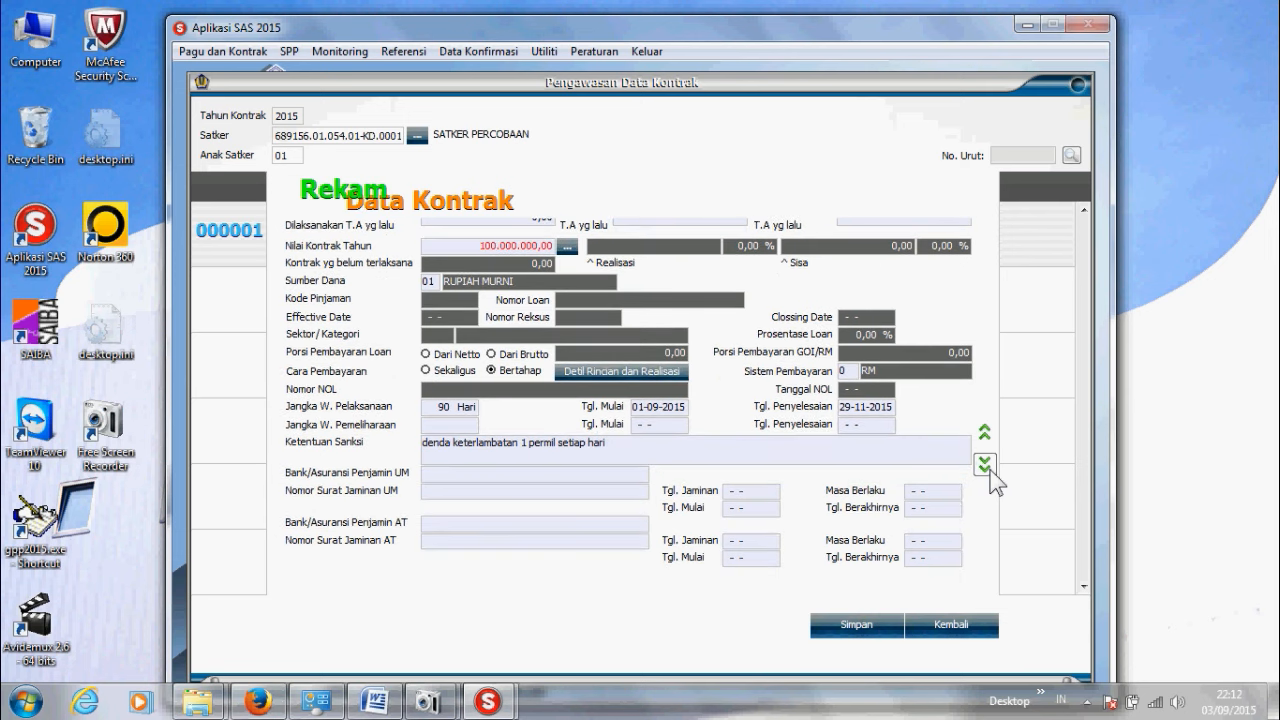
{"action": "left_click", "coordinate": [857, 625]}
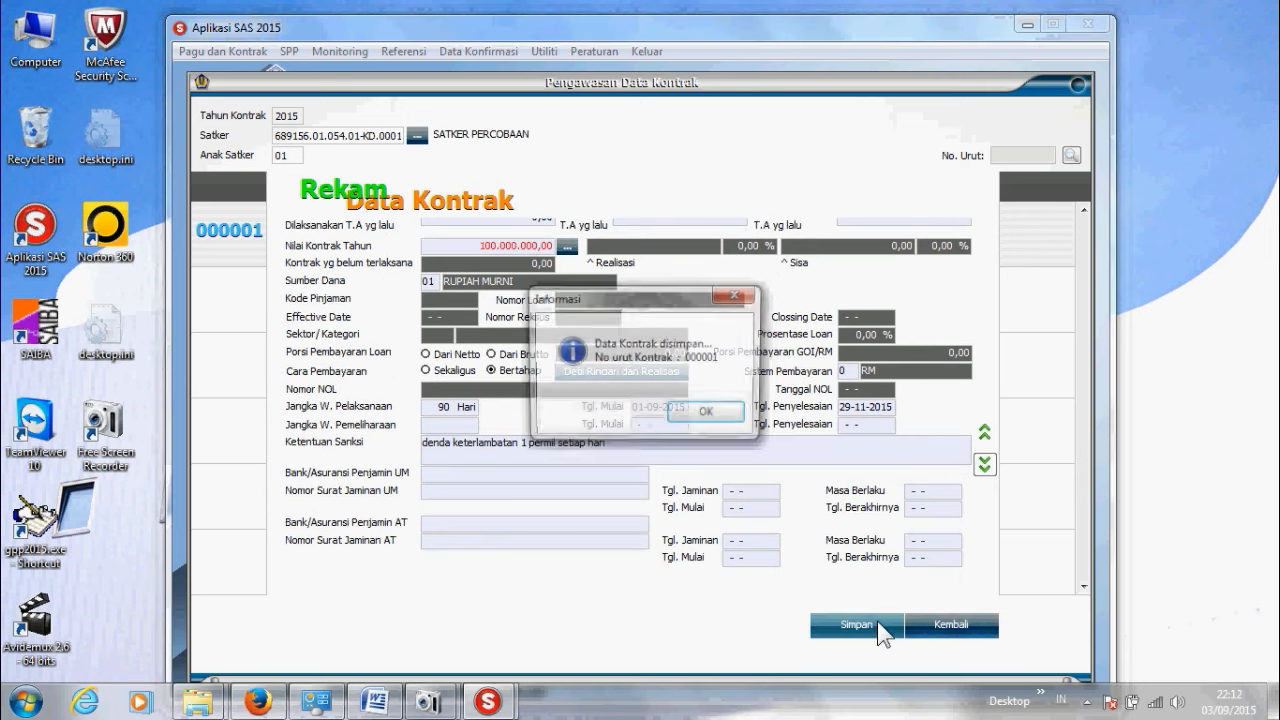
{"action": "left_click", "coordinate": [709, 416]}
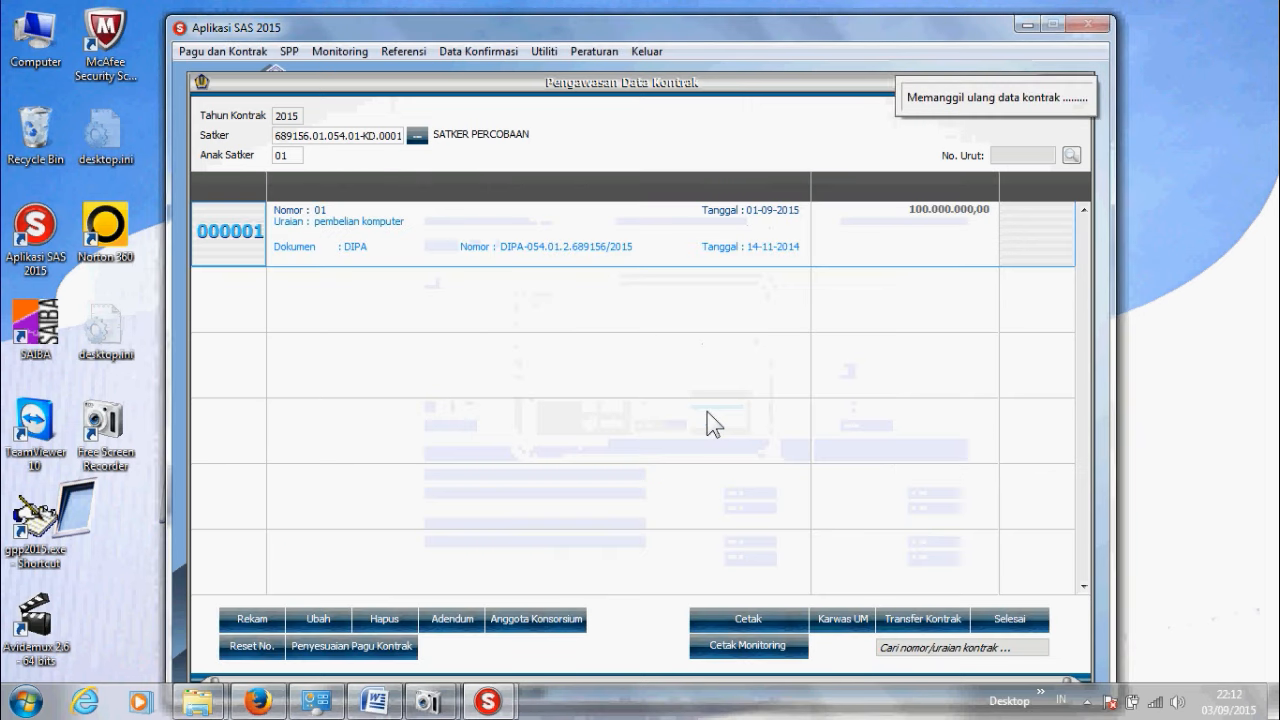
{"action": "left_click", "coordinate": [481, 219]}
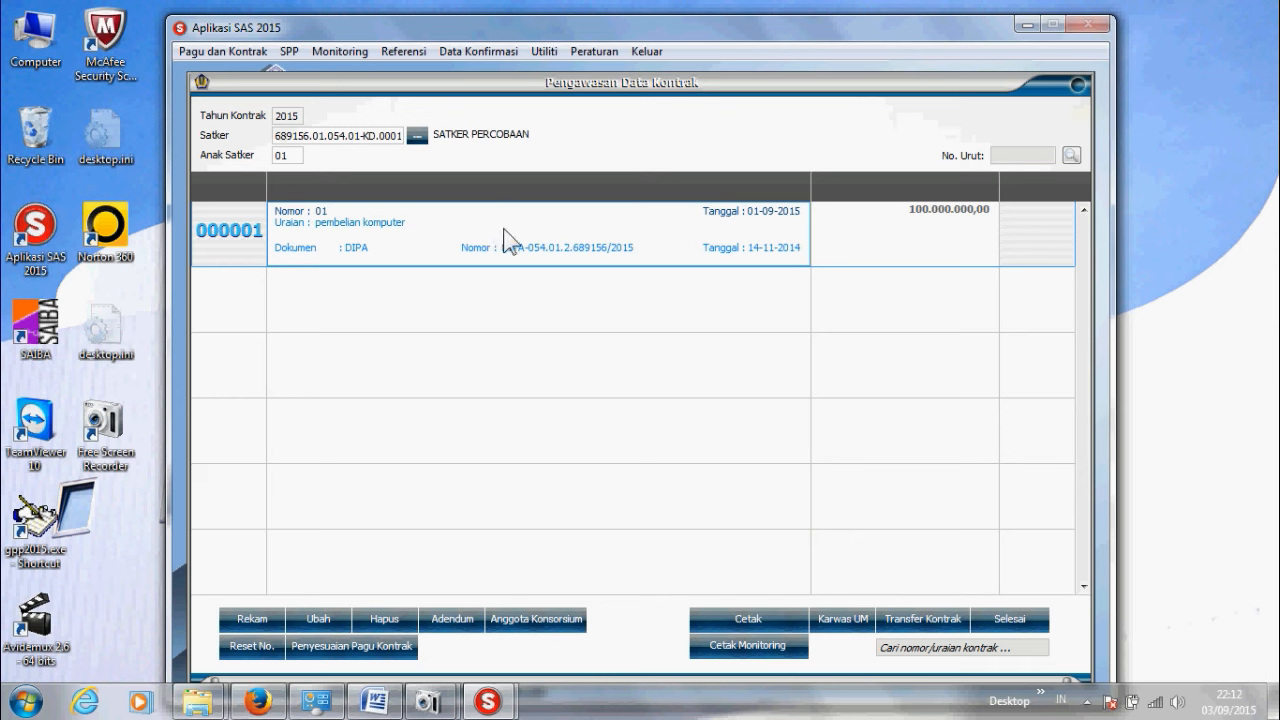
{"action": "left_click", "coordinate": [730, 618]}
{"action": "left_click", "coordinate": [723, 567]}
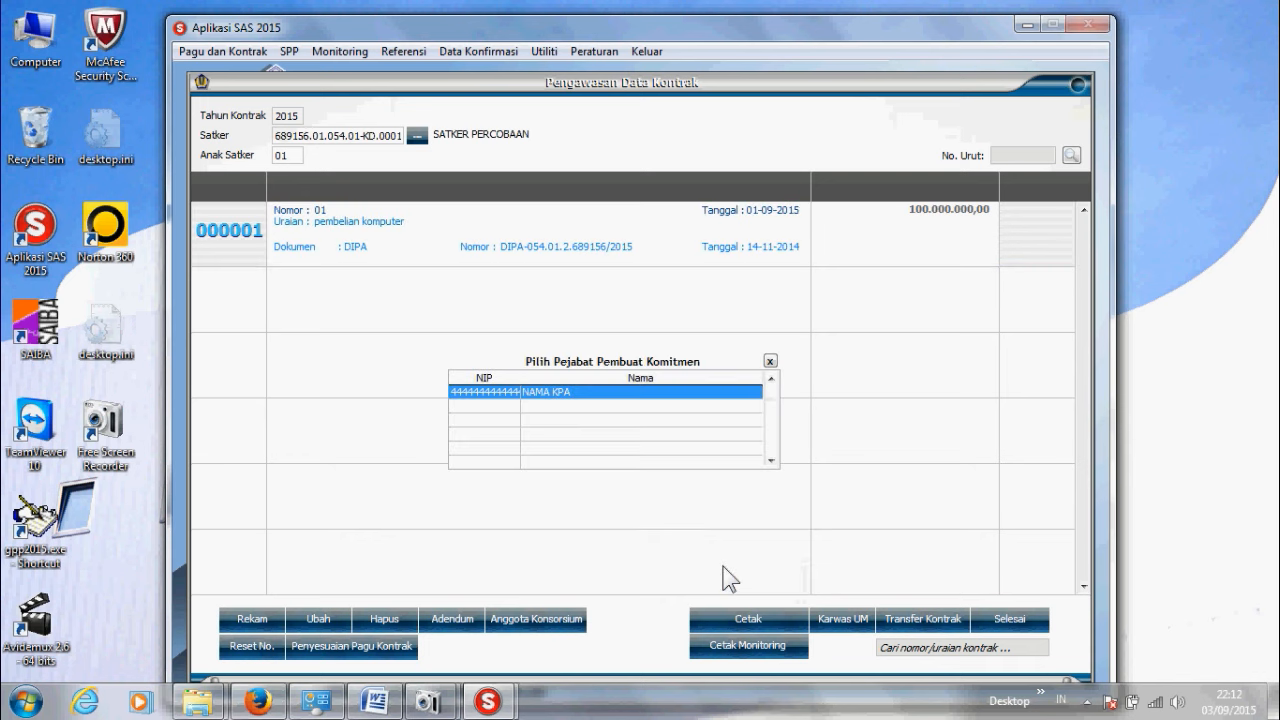
{"action": "double_click", "coordinate": [595, 393]}
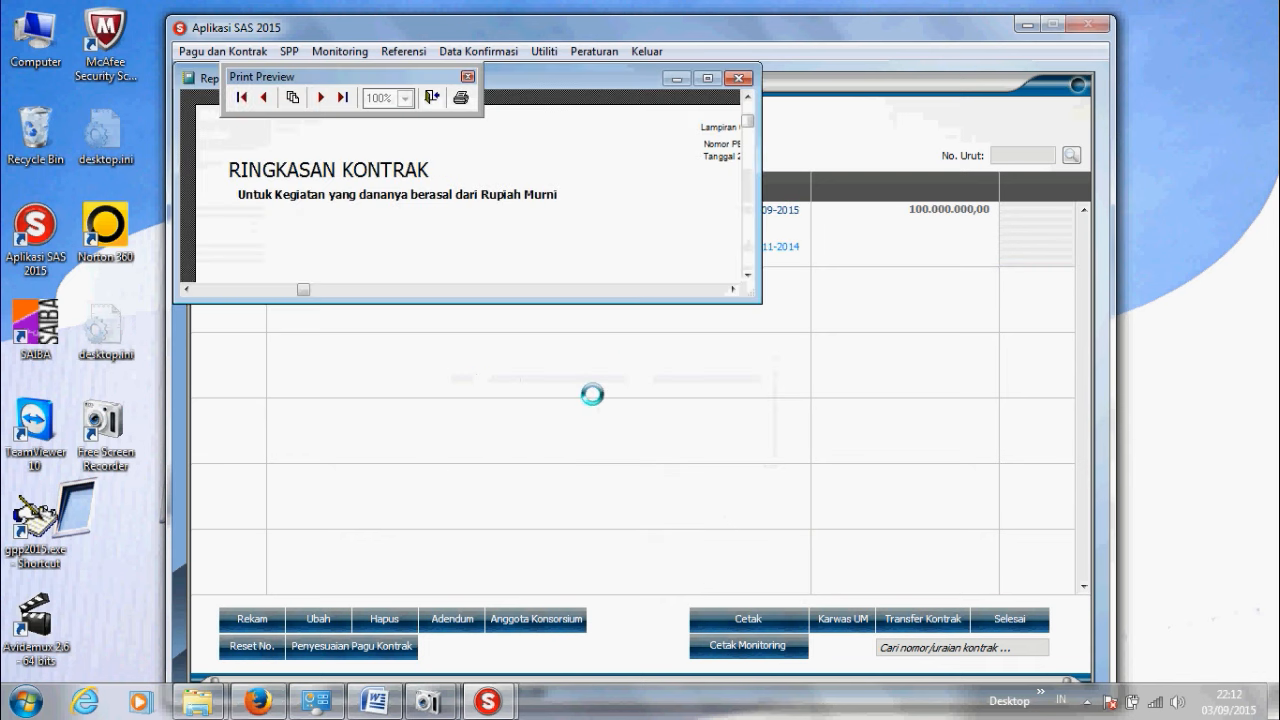
{"action": "left_click", "coordinate": [708, 78]}
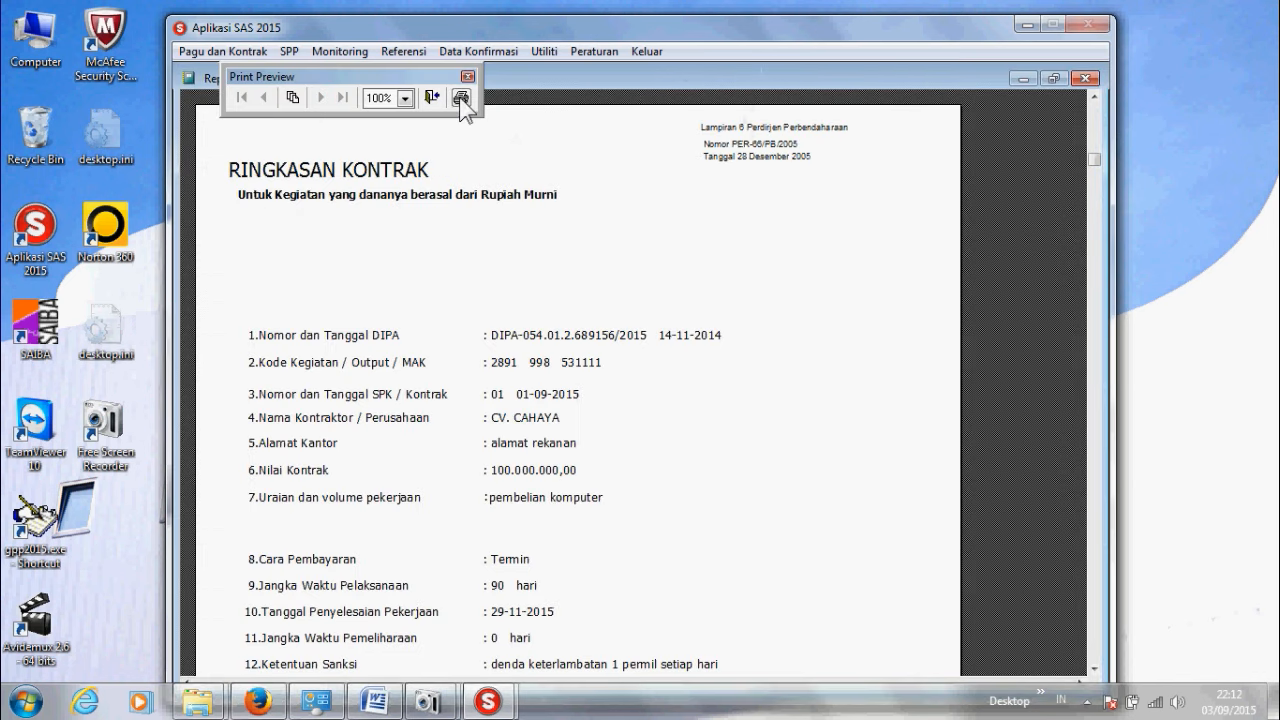
{"action": "scroll", "coordinate": [525, 261], "scroll_direction": "down", "scroll_amount": 10}
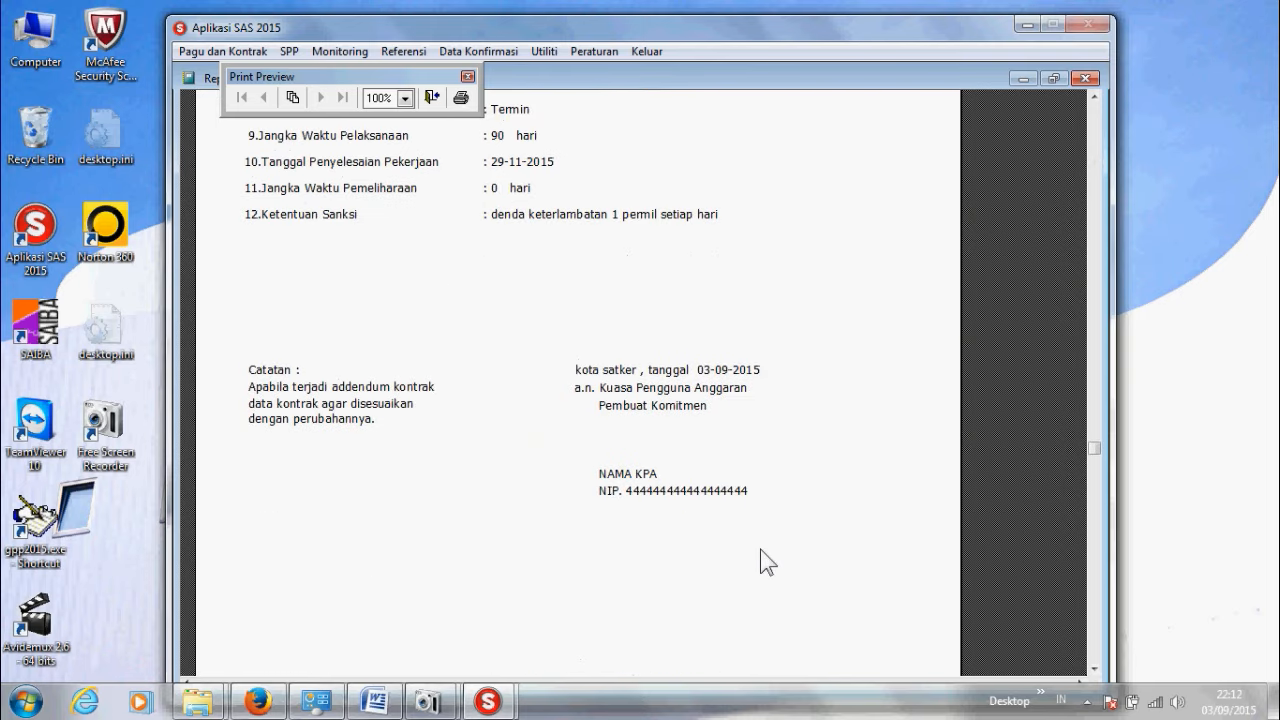
{"action": "left_click", "coordinate": [456, 97]}
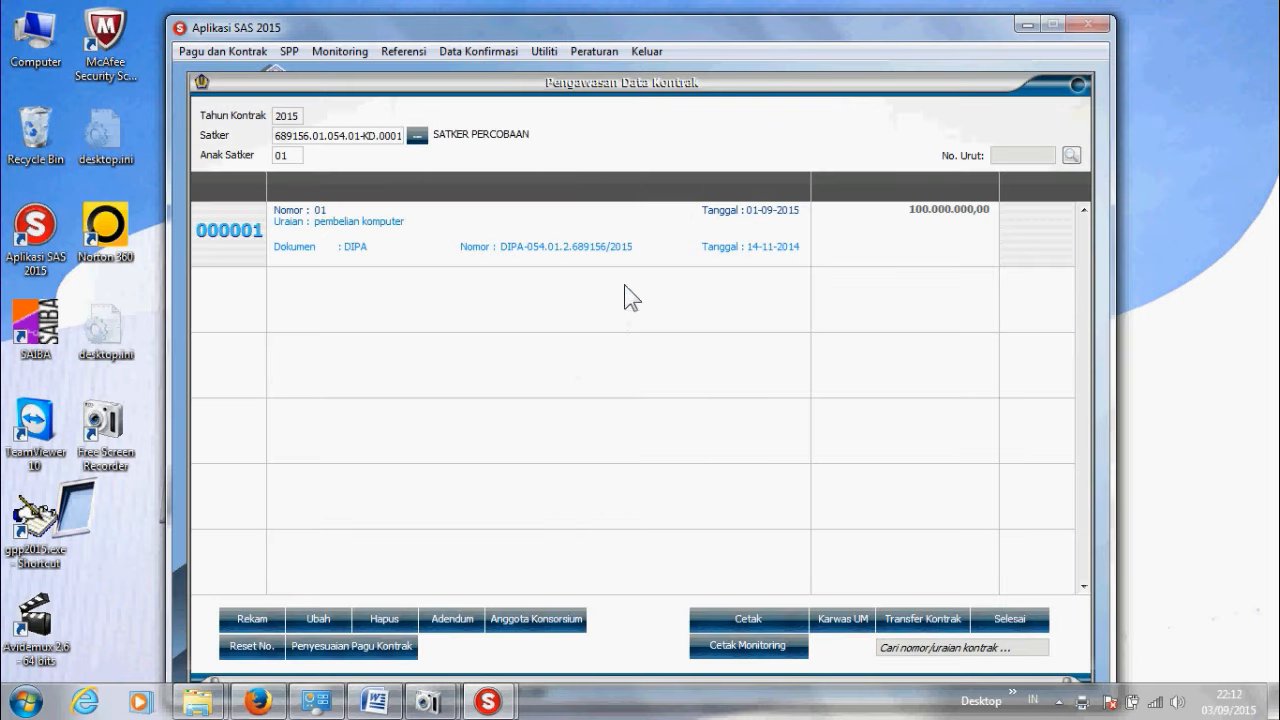
{"action": "left_click", "coordinate": [747, 617]}
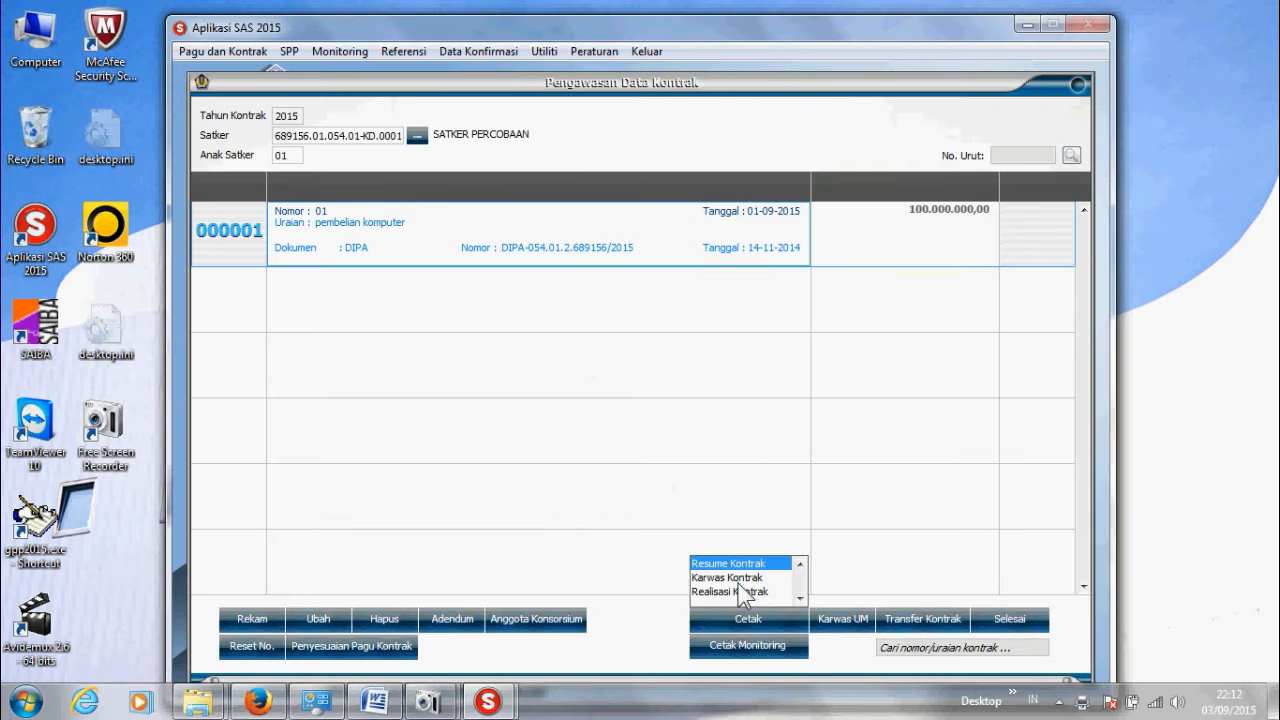
{"action": "left_click", "coordinate": [738, 578]}
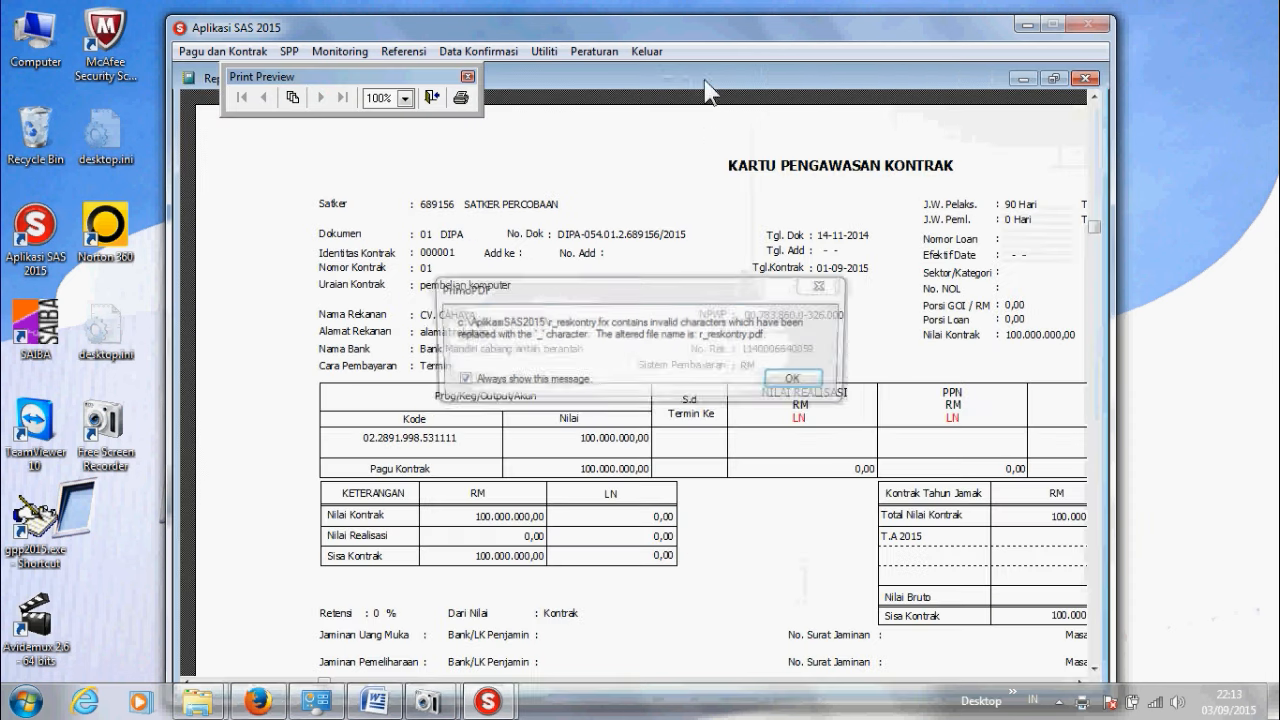
{"action": "left_click", "coordinate": [795, 382]}
{"action": "left_click", "coordinate": [912, 158]}
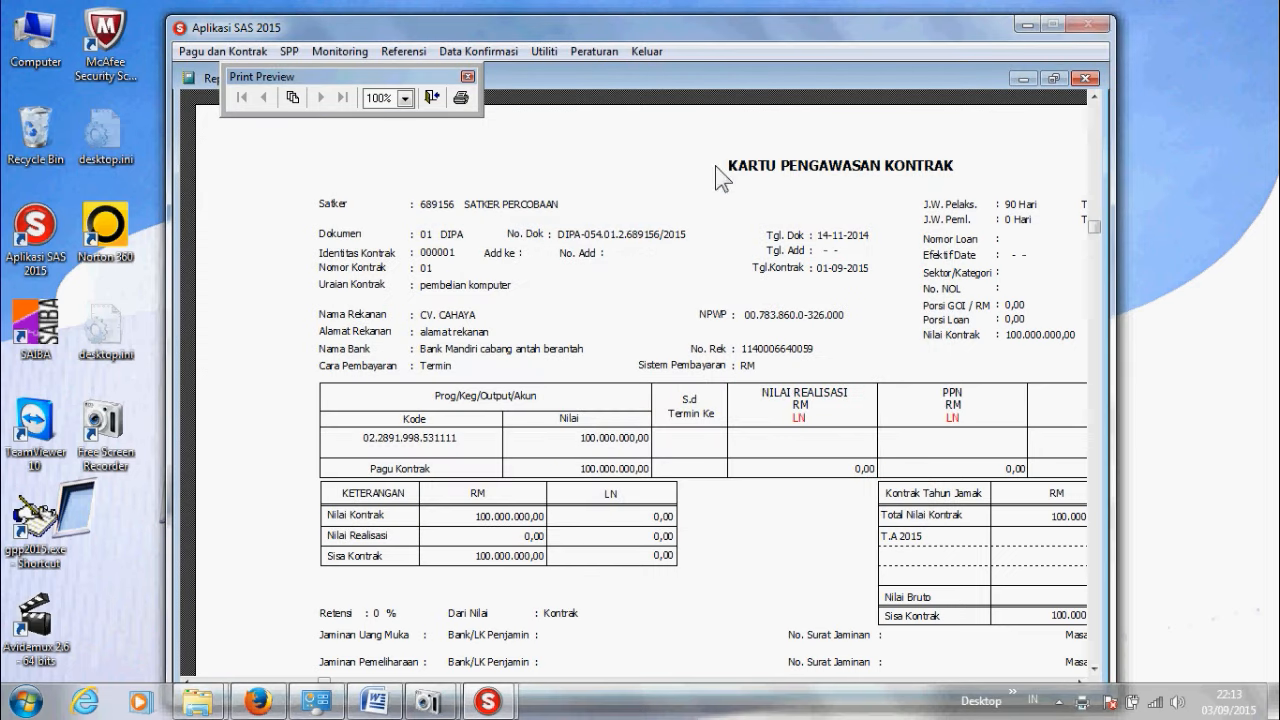
{"action": "left_click", "coordinate": [461, 96]}
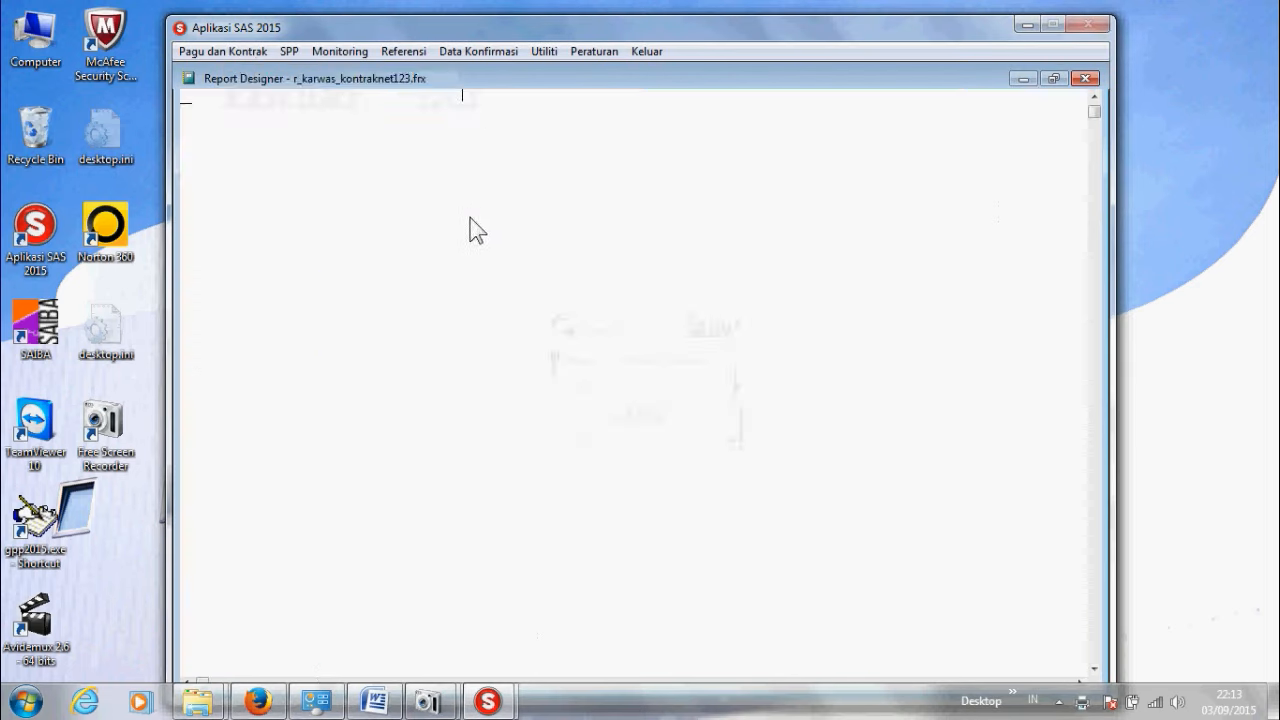
{"action": "left_click", "coordinate": [673, 244]}
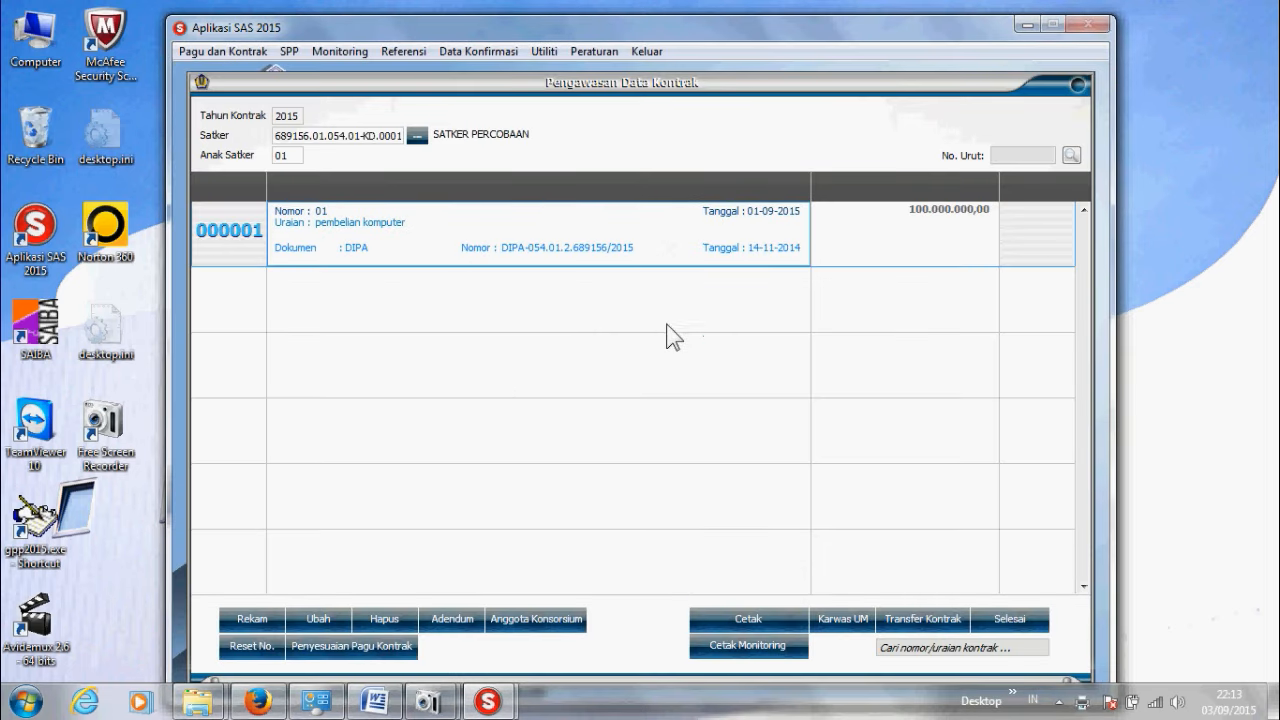
{"action": "left_click", "coordinate": [750, 621]}
{"action": "left_click", "coordinate": [731, 591]}
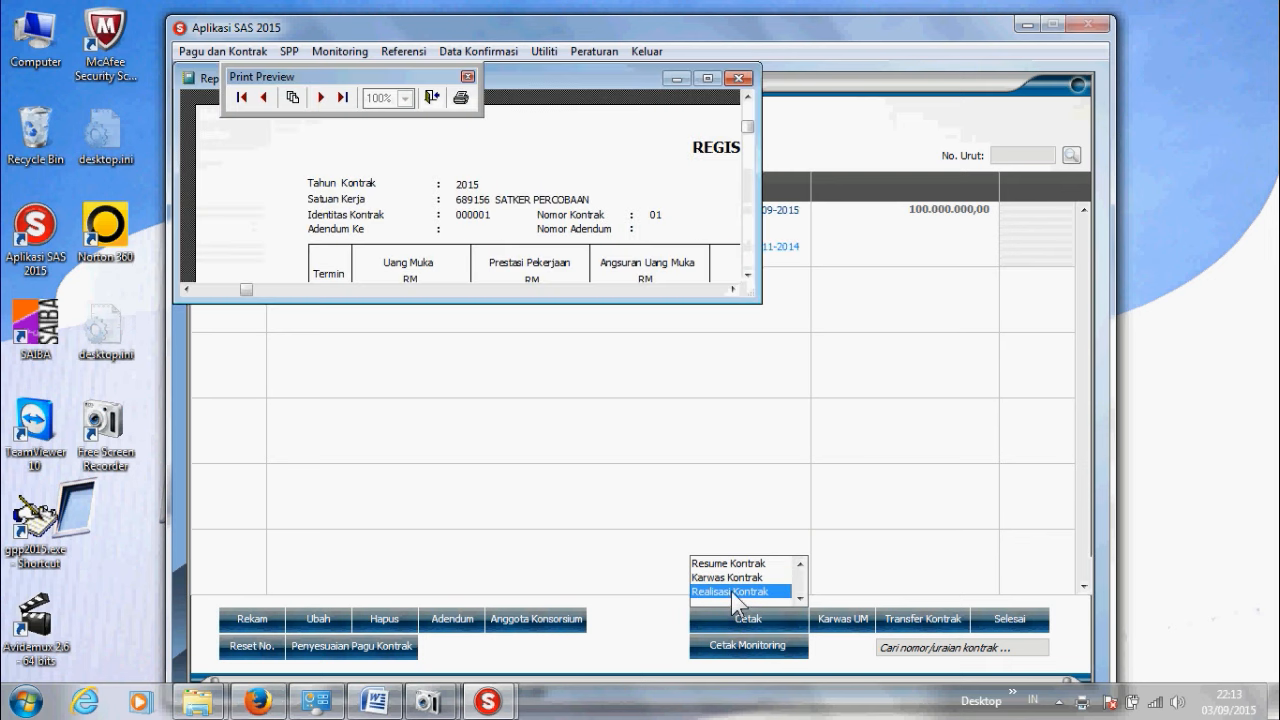
{"action": "left_click", "coordinate": [707, 78]}
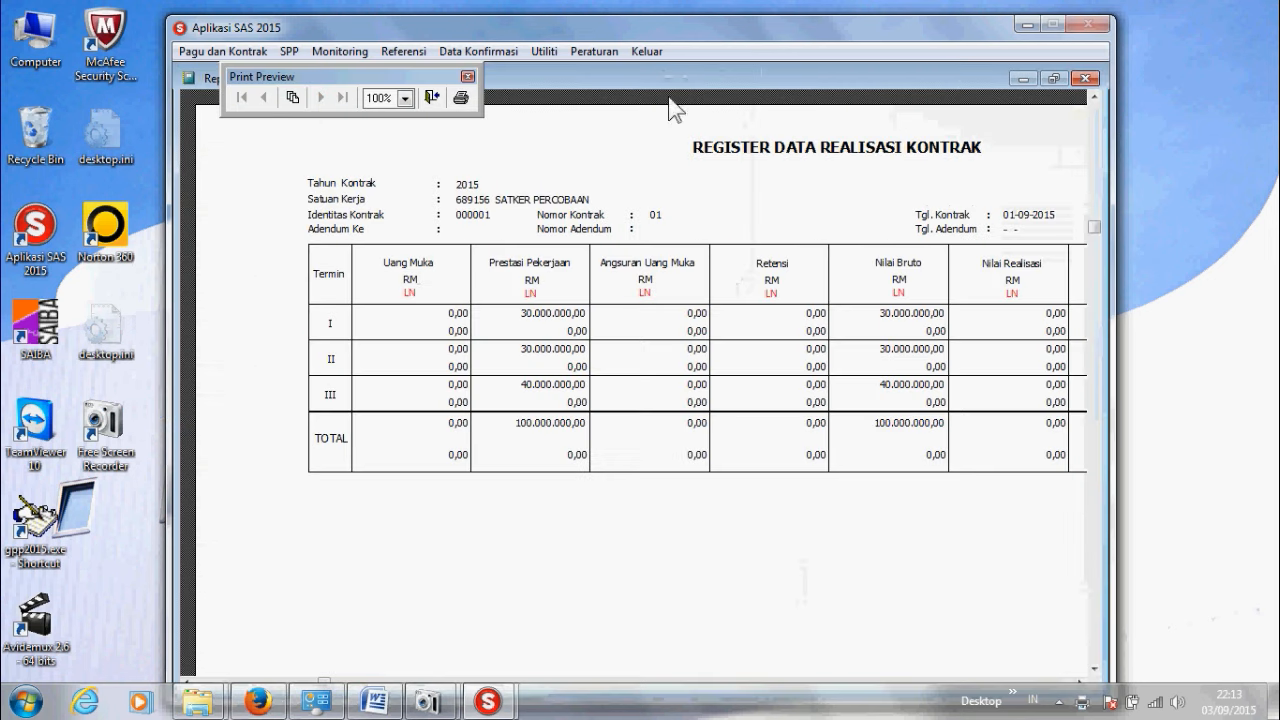
{"action": "left_click", "coordinate": [432, 97]}
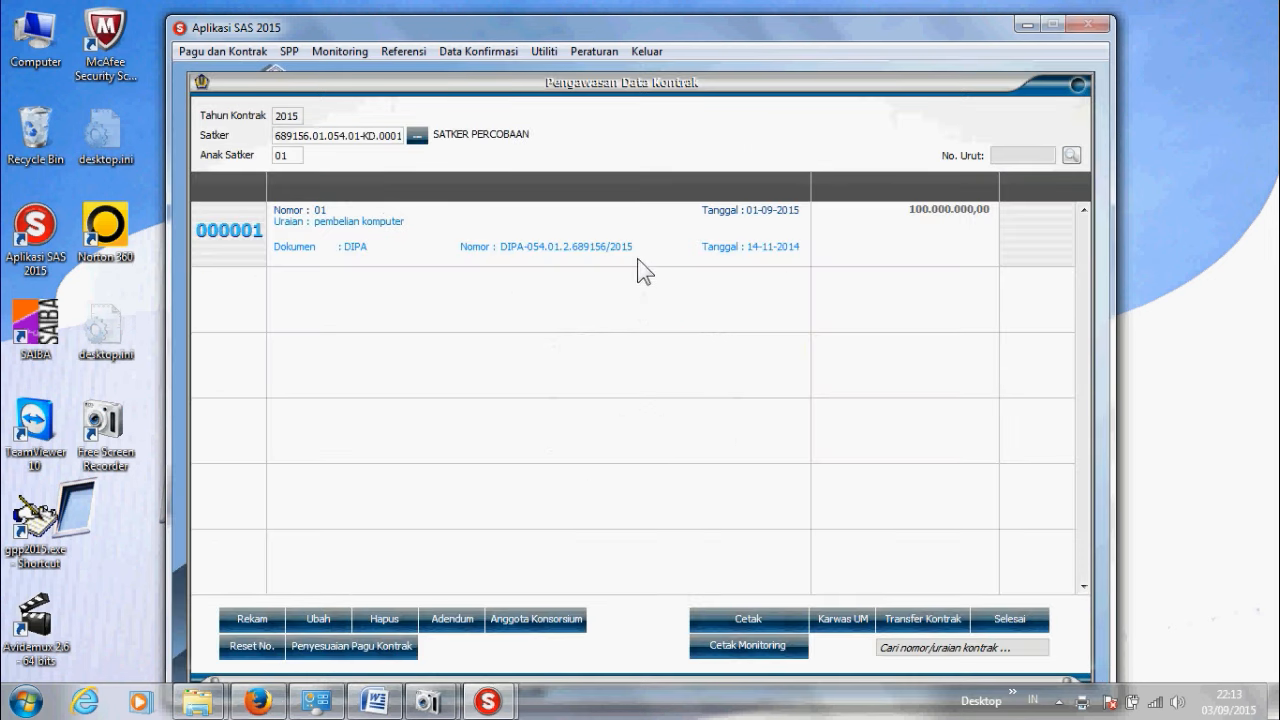
{"action": "left_click", "coordinate": [641, 250]}
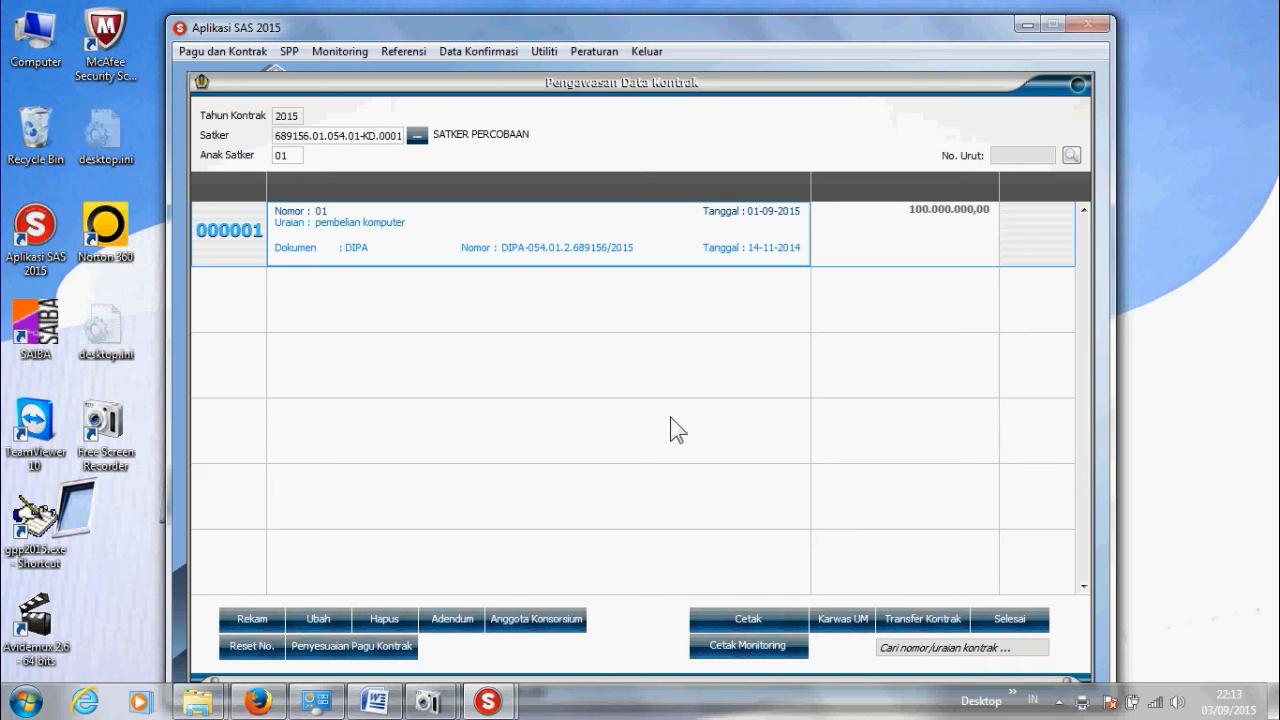
Step: Run Transfer Kontrak for contract 000001 into the AplikasiSAS2015 folder and confirm the Transfer Berhasil message
{"action": "left_click", "coordinate": [741, 614]}
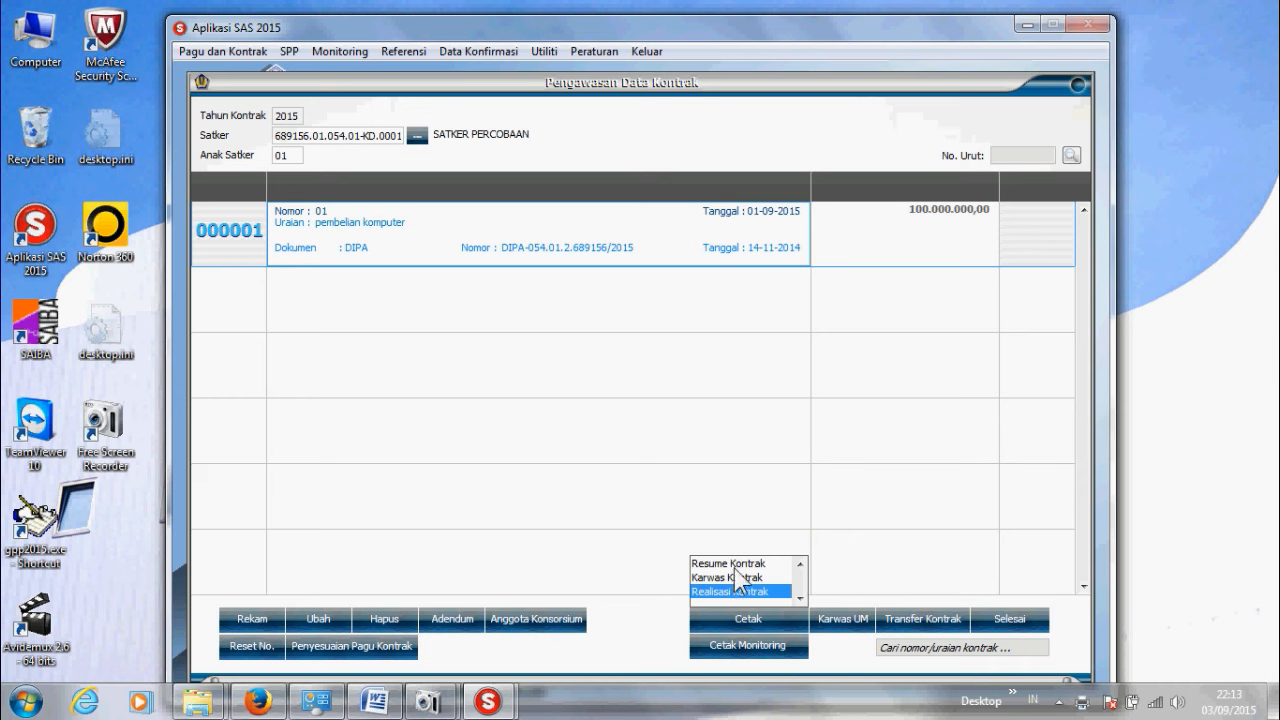
{"action": "left_click", "coordinate": [909, 621]}
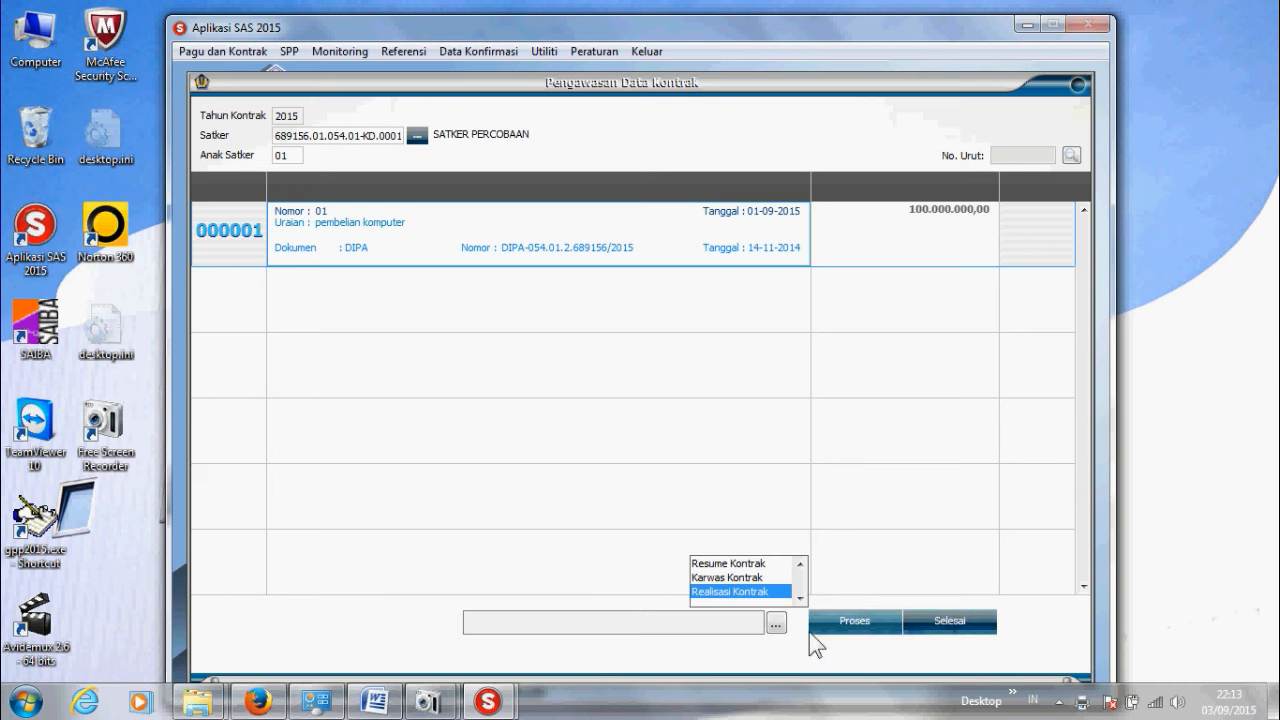
{"action": "left_click", "coordinate": [777, 623]}
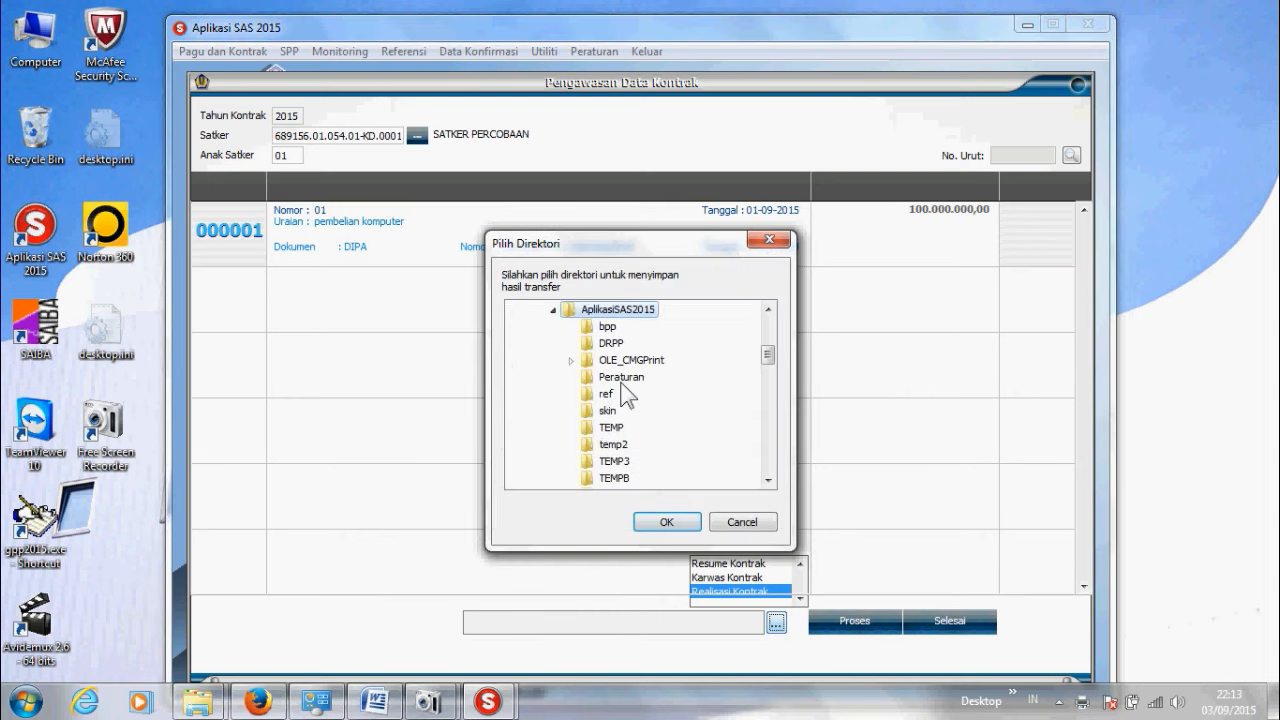
{"action": "left_click", "coordinate": [660, 521]}
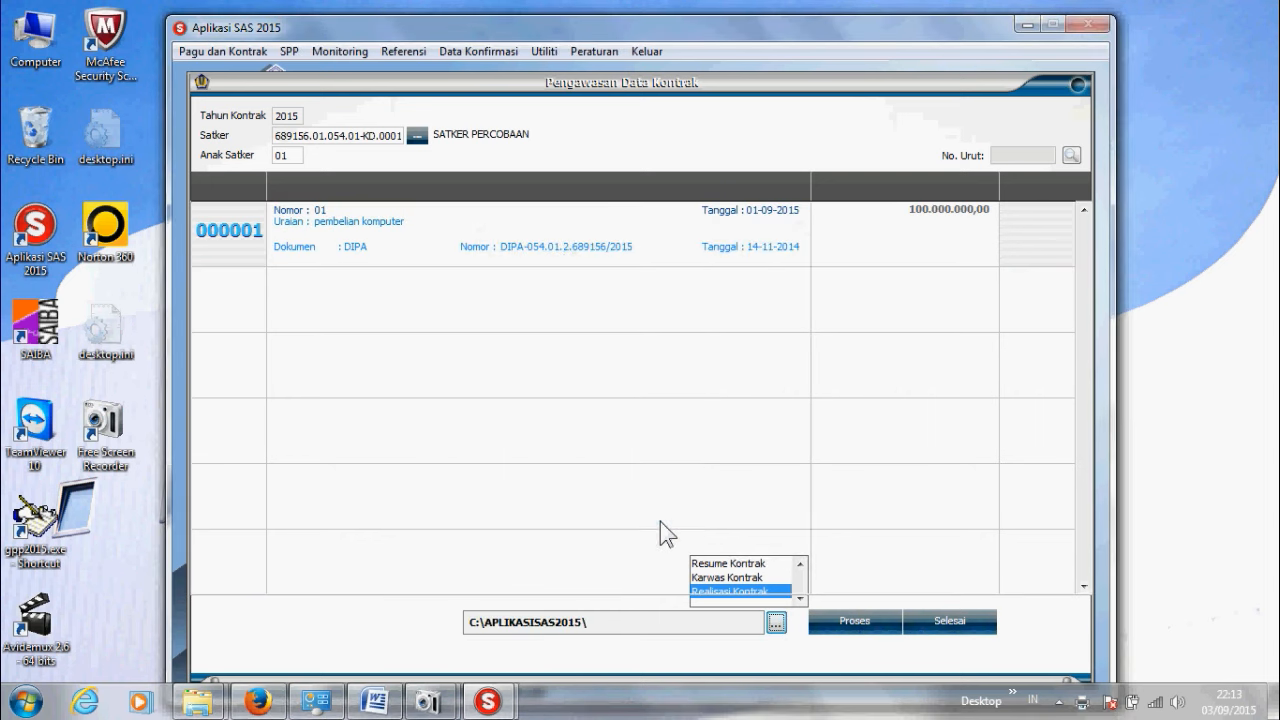
{"action": "left_click", "coordinate": [836, 622]}
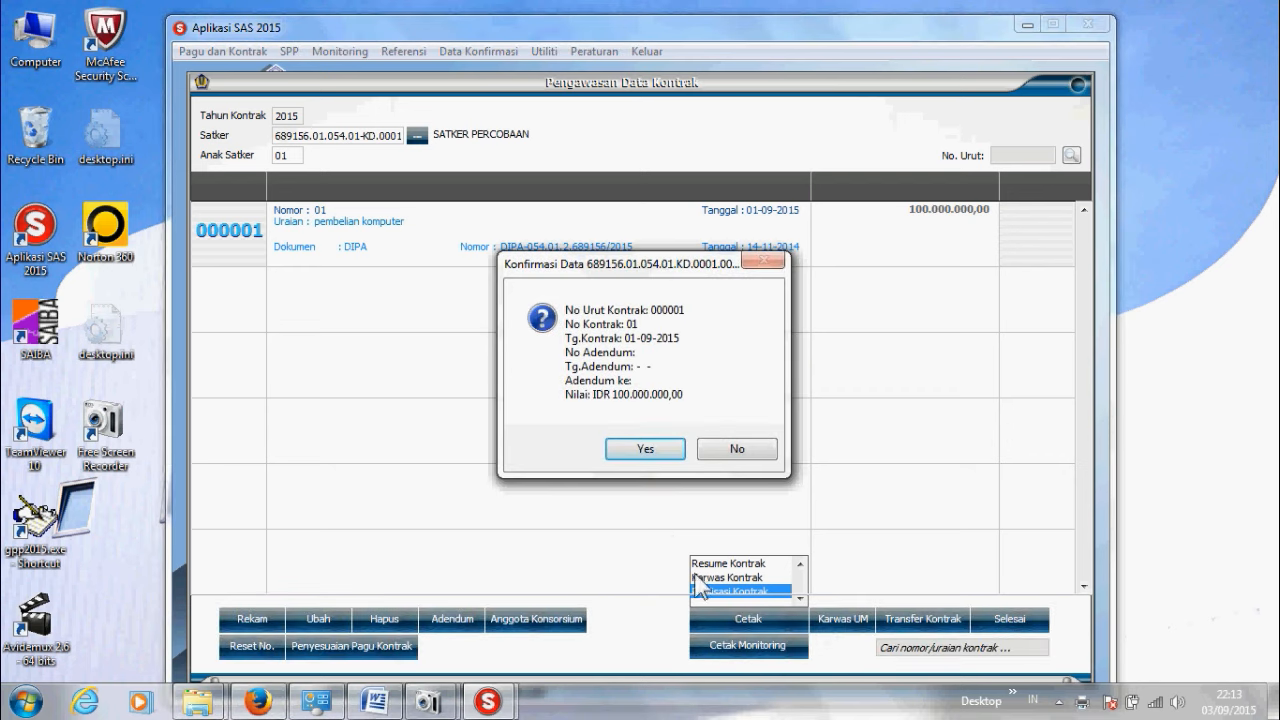
{"action": "left_click", "coordinate": [633, 449]}
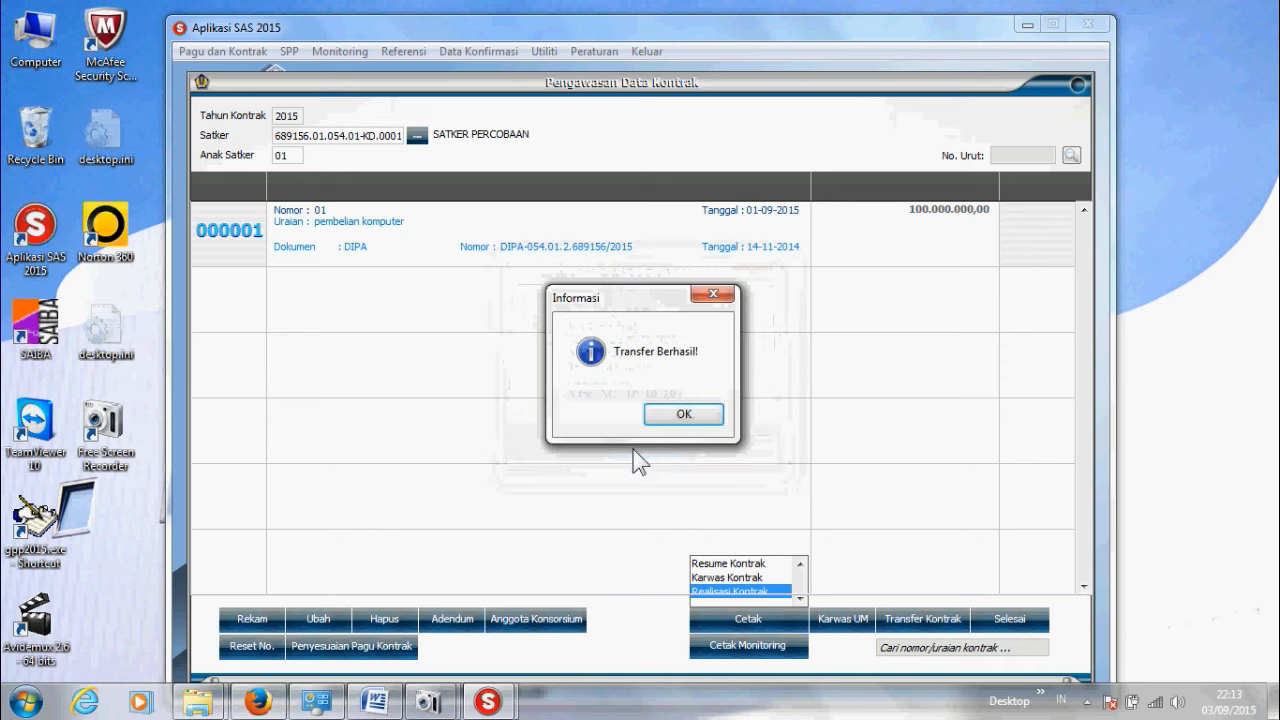
{"action": "left_click", "coordinate": [680, 415]}
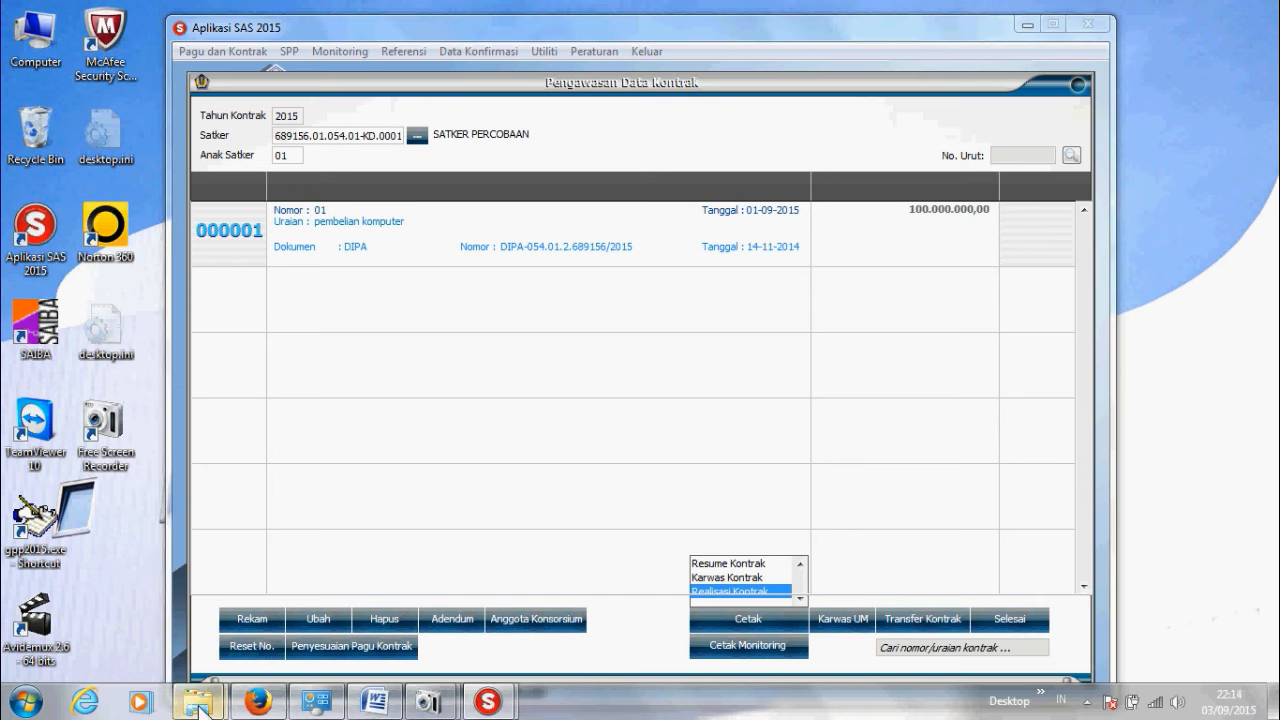
{"action": "mouse_move", "coordinate": [197, 700]}
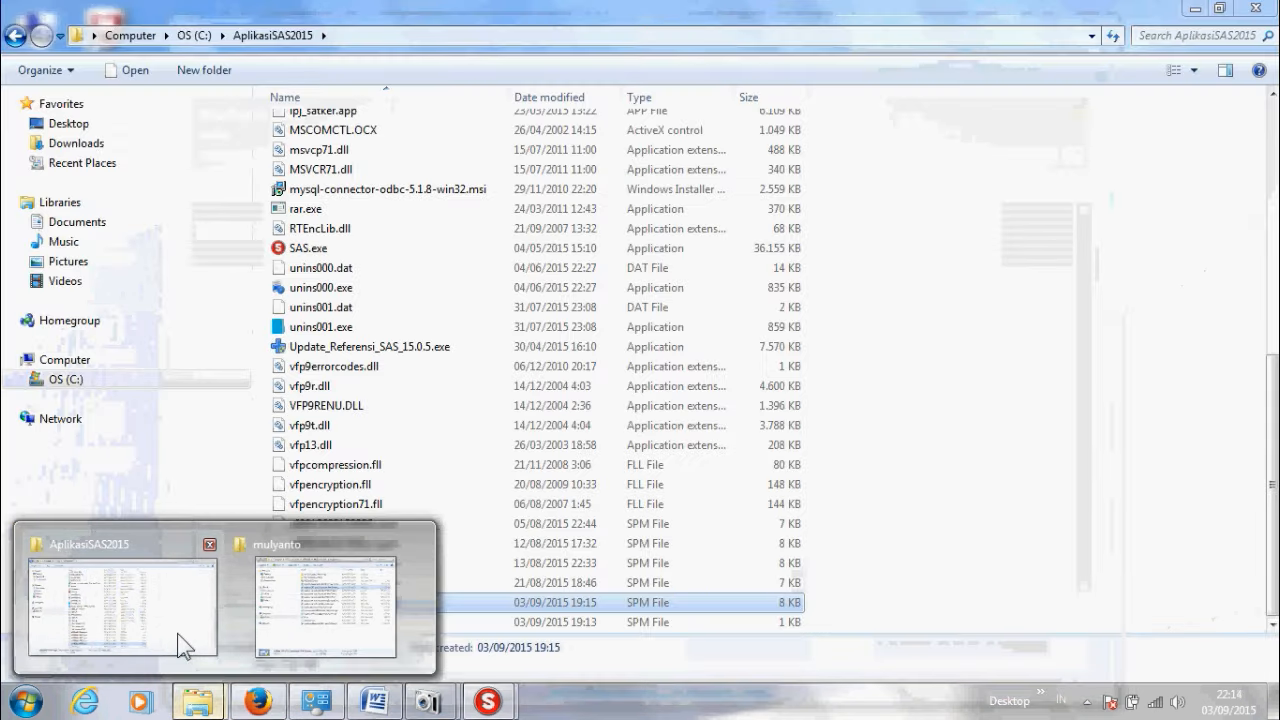
{"action": "left_click", "coordinate": [180, 640]}
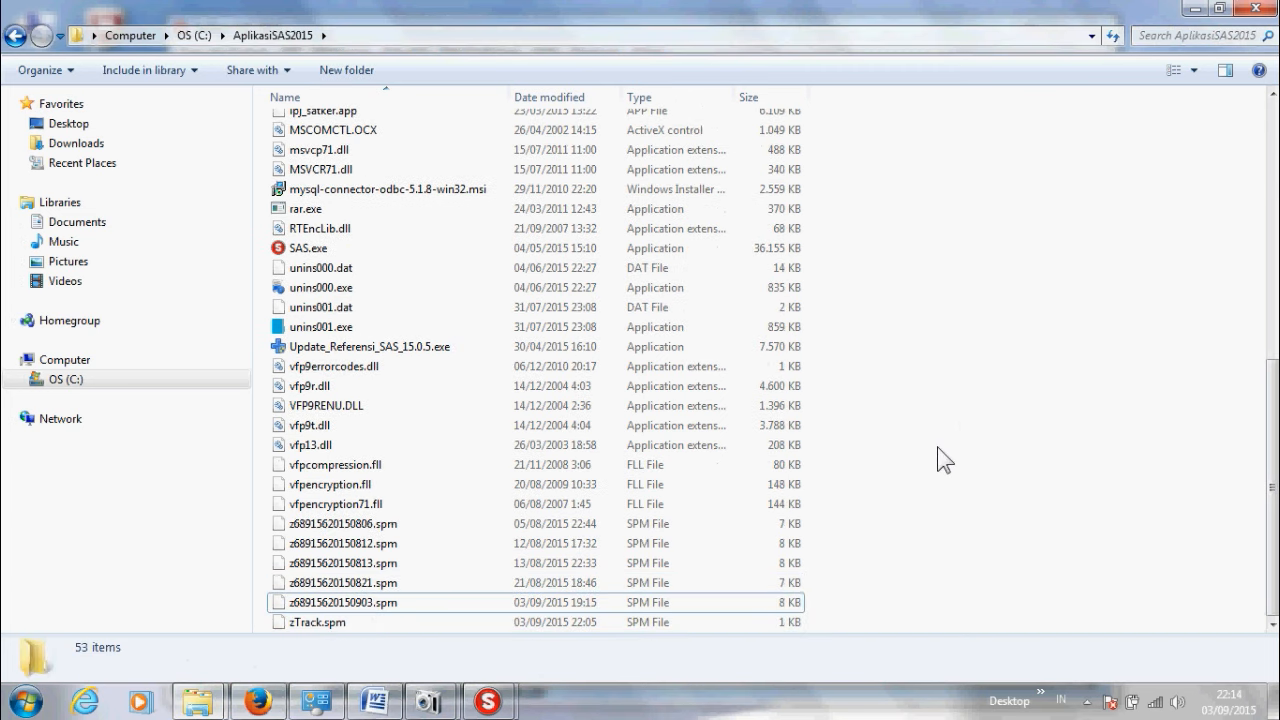
{"action": "scroll", "coordinate": [940, 460], "scroll_direction": "up", "scroll_amount": 6}
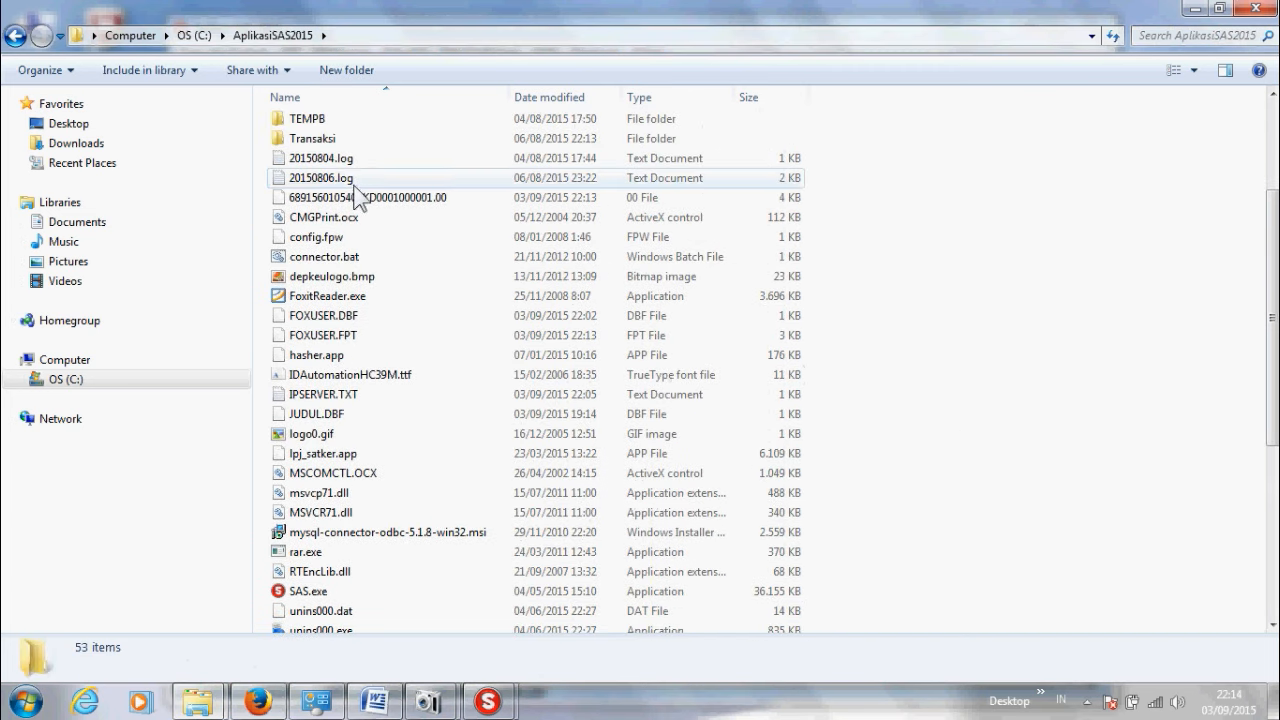
{"action": "left_click", "coordinate": [358, 198]}
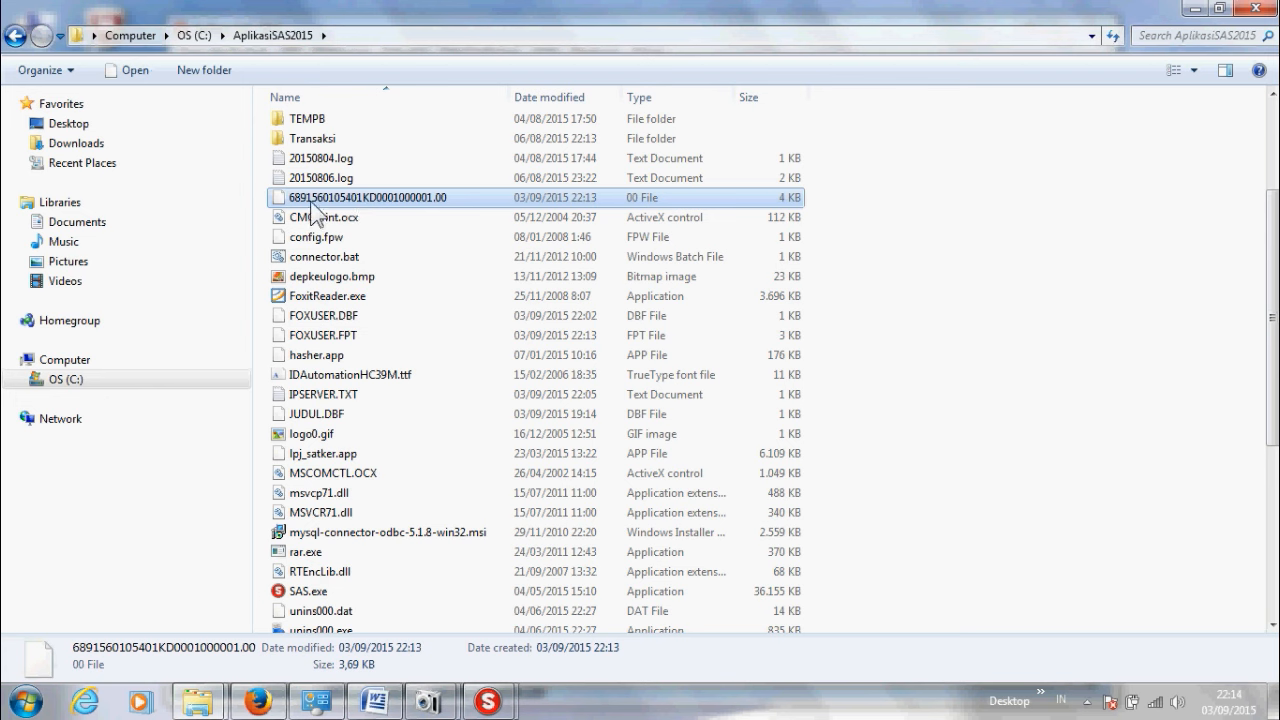
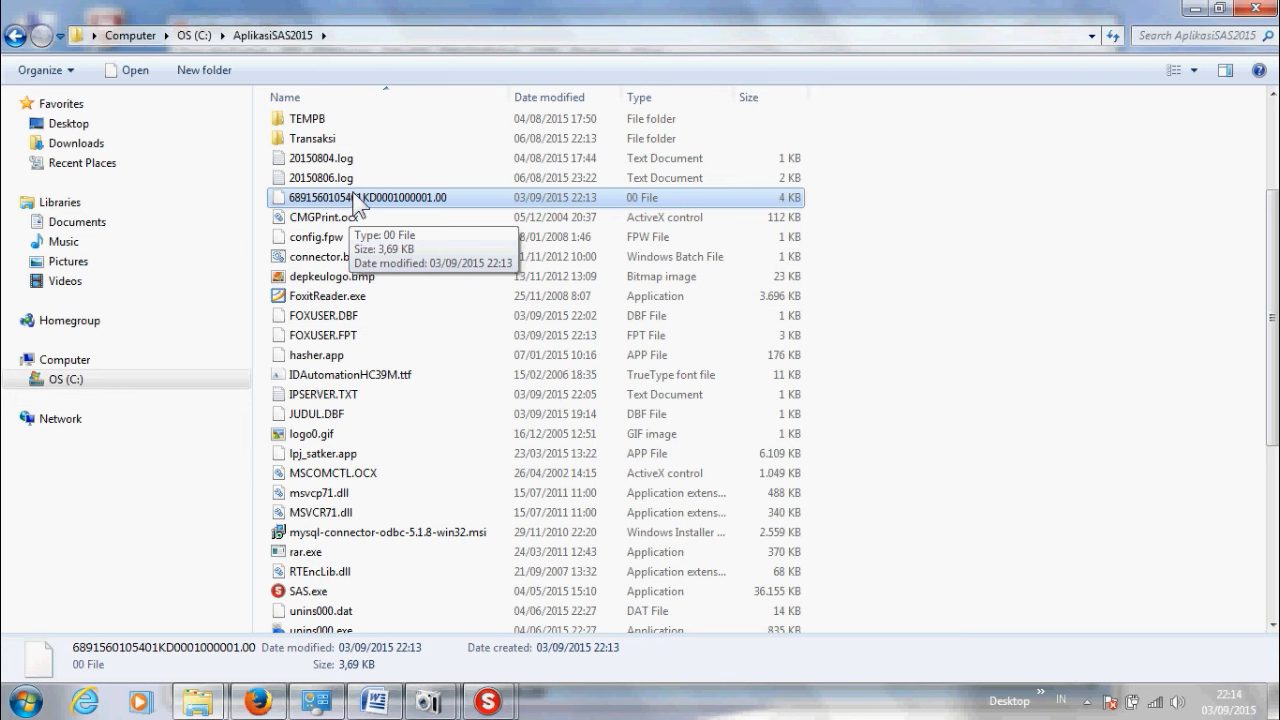
Step: Minimize Explorer, close Pengawasan Data Kontrak with Selesai, and open the SPP menu
{"action": "left_click", "coordinate": [1196, 9]}
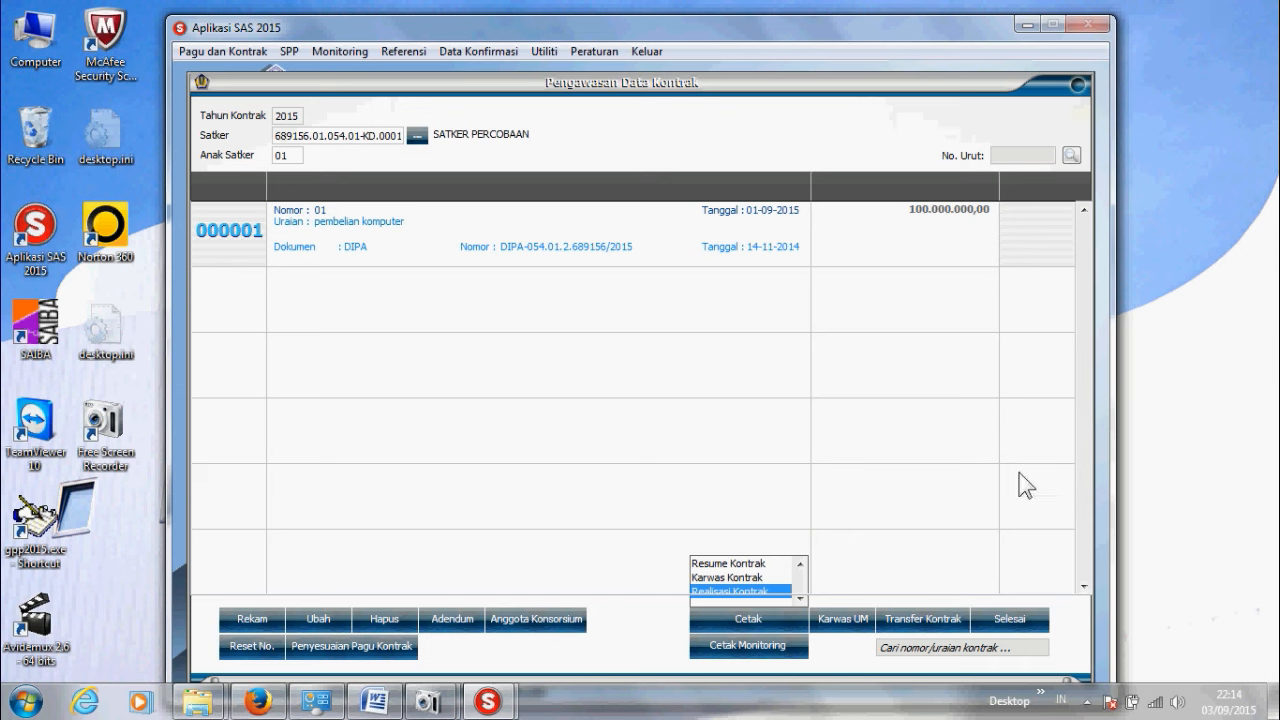
{"action": "left_click", "coordinate": [1014, 622]}
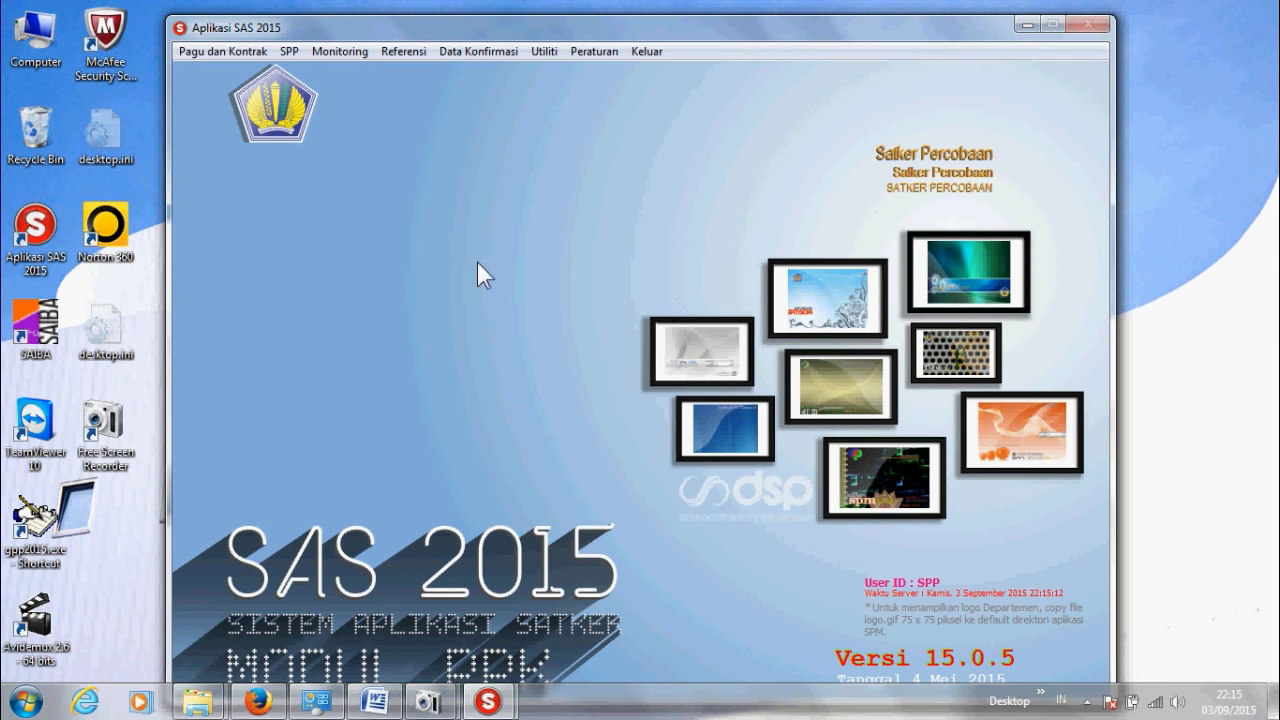
{"action": "left_click", "coordinate": [293, 56]}
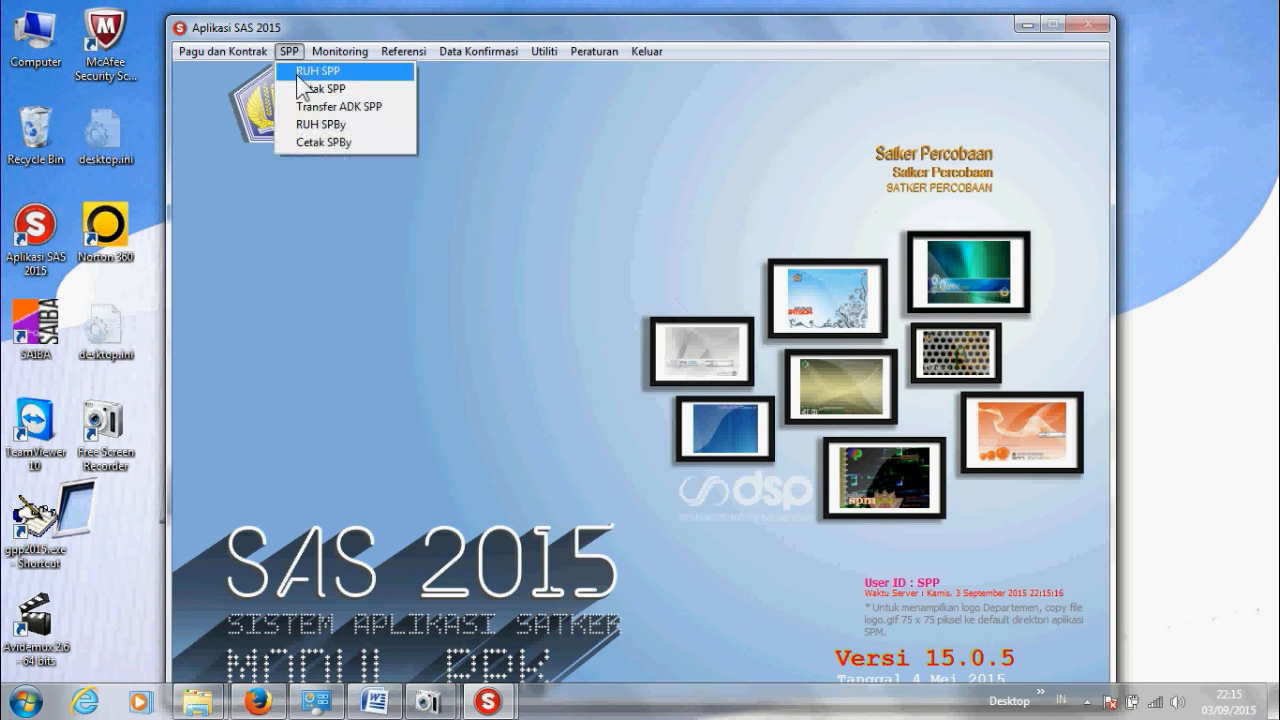
Step: In RUH SPP, start a contractual 07 LANGSUNG SPP for contract 000001 dated 01-09-2015
{"action": "left_click", "coordinate": [318, 71]}
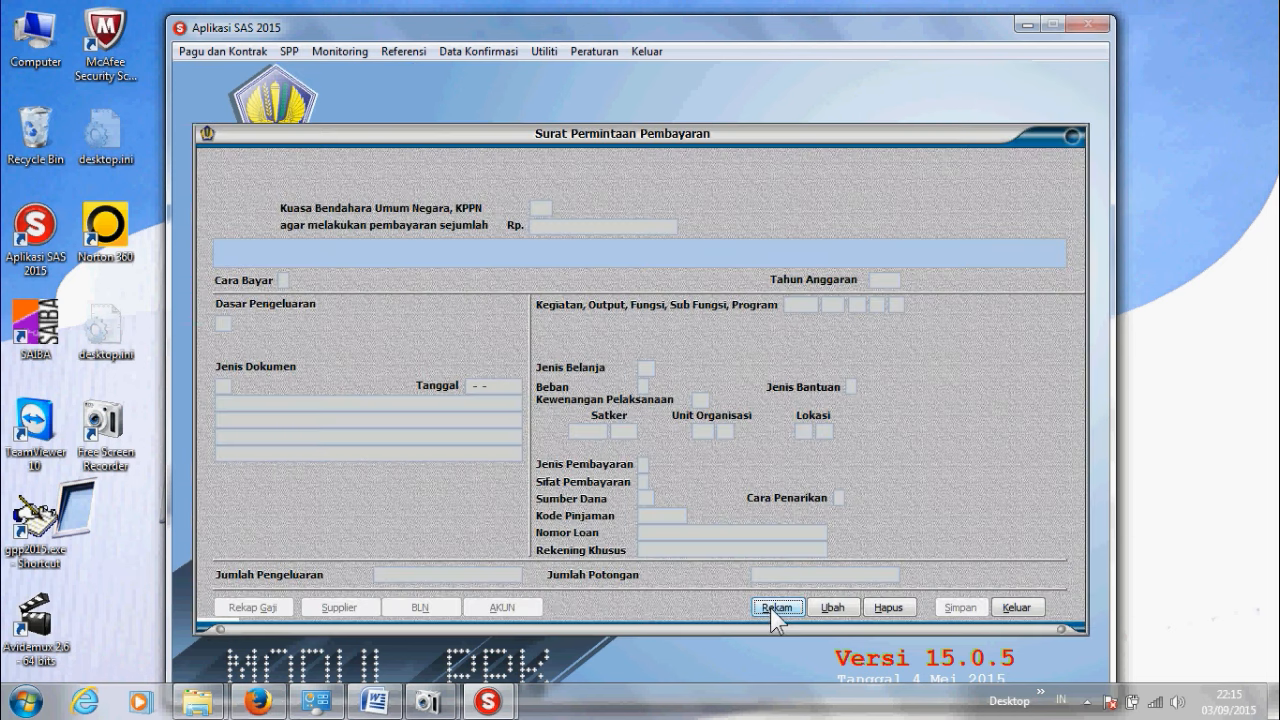
{"action": "left_click", "coordinate": [770, 607]}
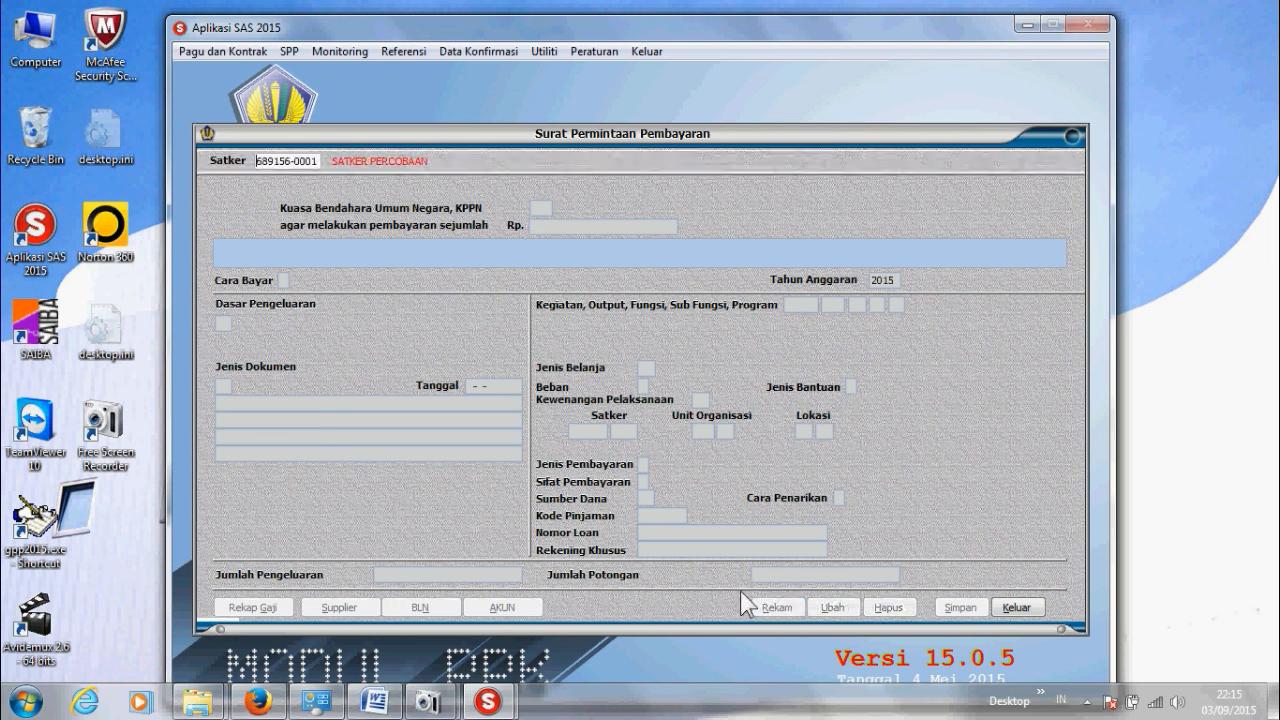
{"action": "key", "text": "Return"}
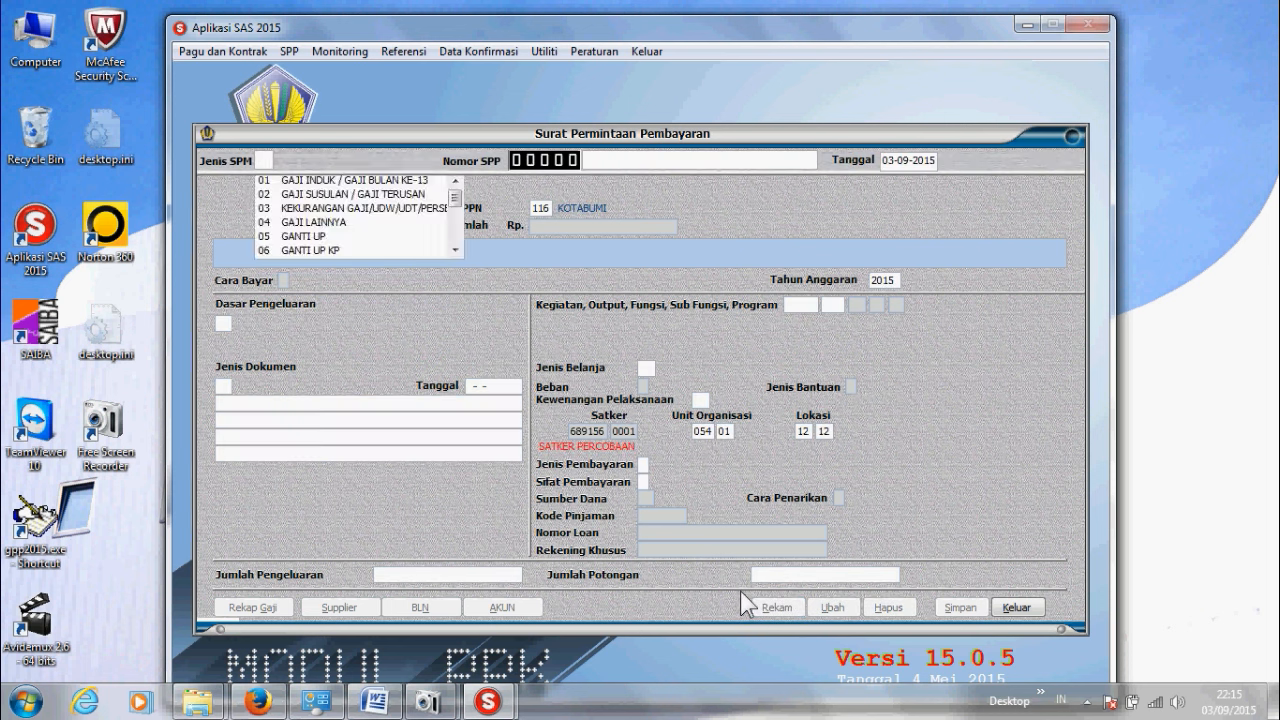
{"action": "key", "text": "Down"}
{"action": "key", "text": "Down"}
{"action": "key", "text": "Down"}
{"action": "key", "text": "Down"}
{"action": "key", "text": "Down"}
{"action": "key", "text": "Down"}
{"action": "key", "text": "Down"}
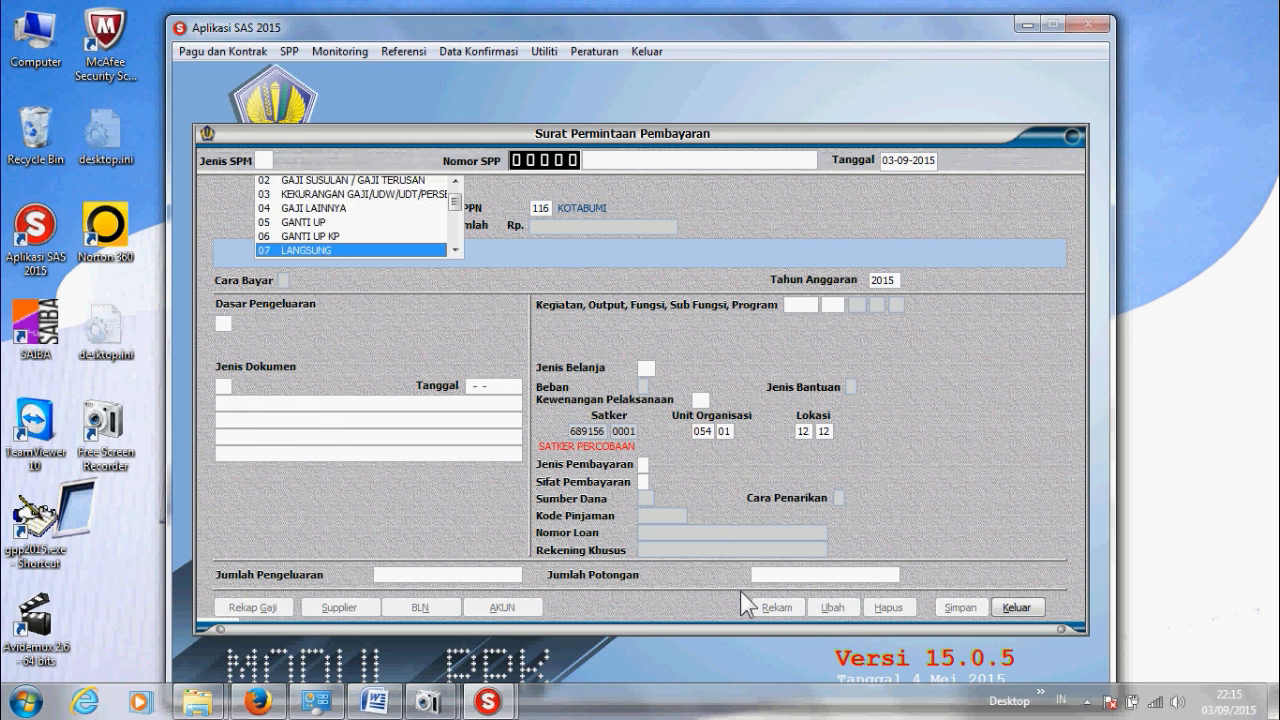
{"action": "key", "text": "Return"}
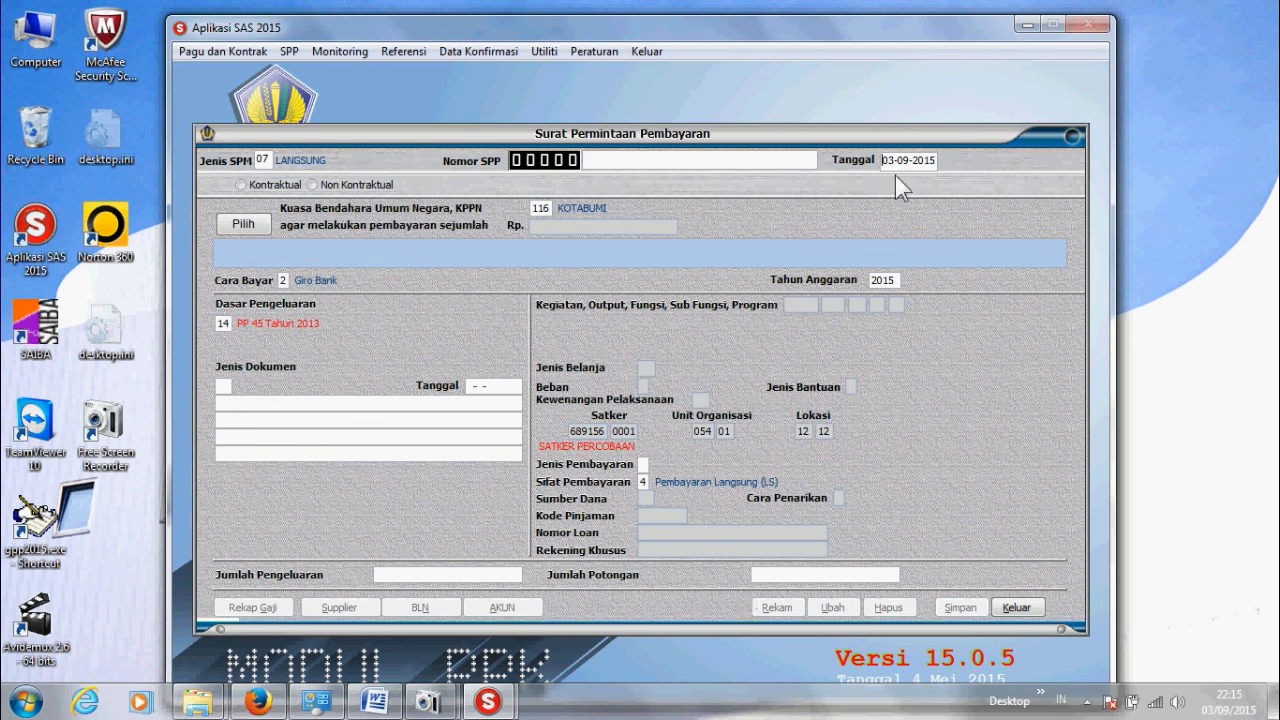
{"action": "left_click", "coordinate": [240, 185]}
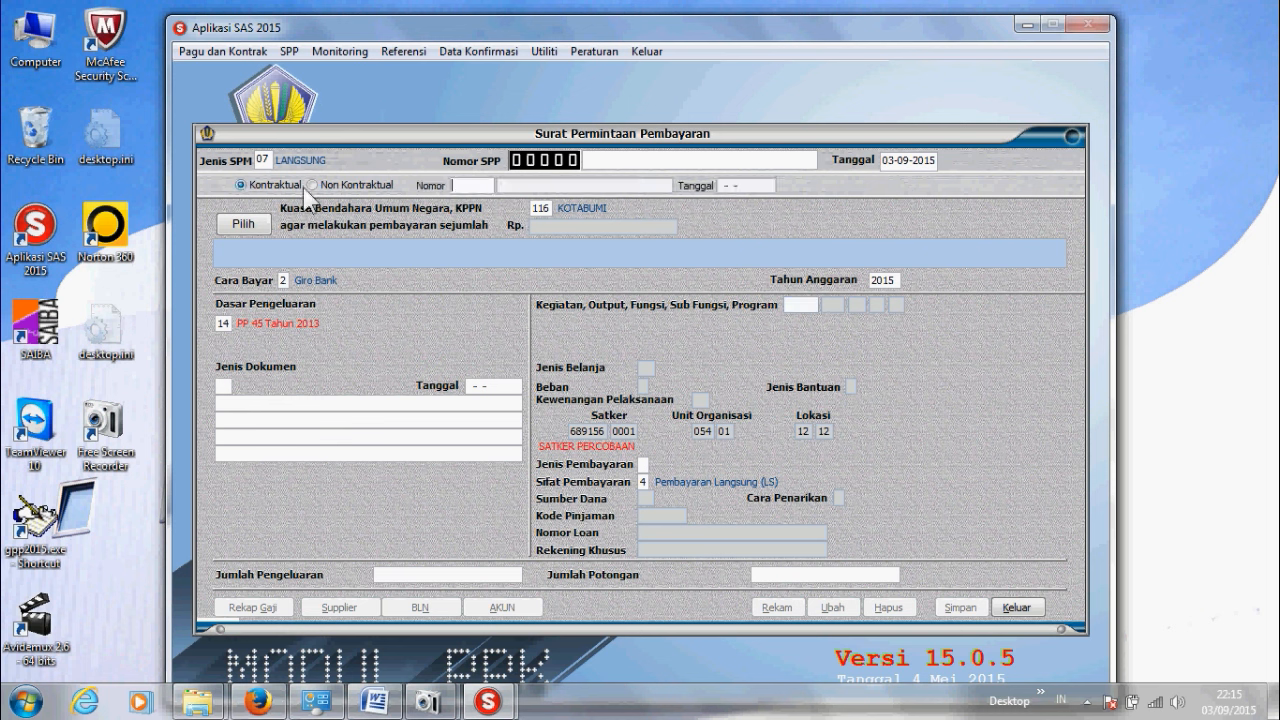
{"action": "key", "text": "Return"}
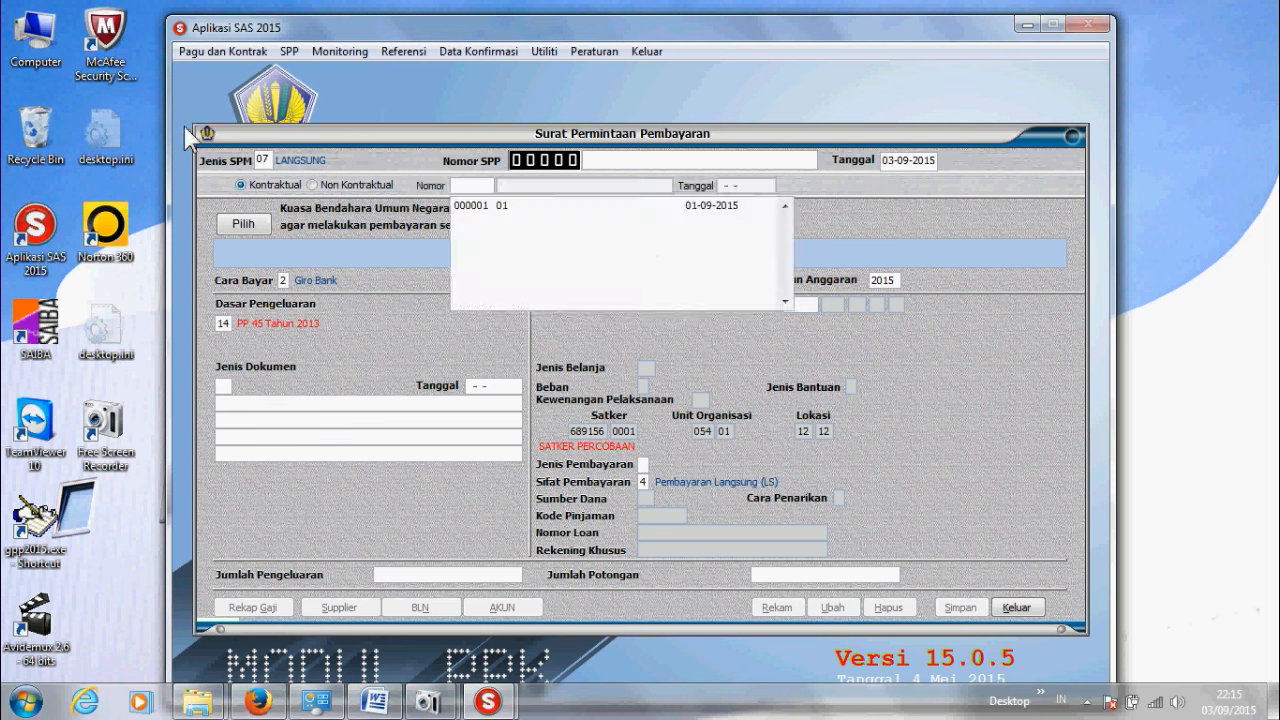
{"action": "double_click", "coordinate": [505, 212]}
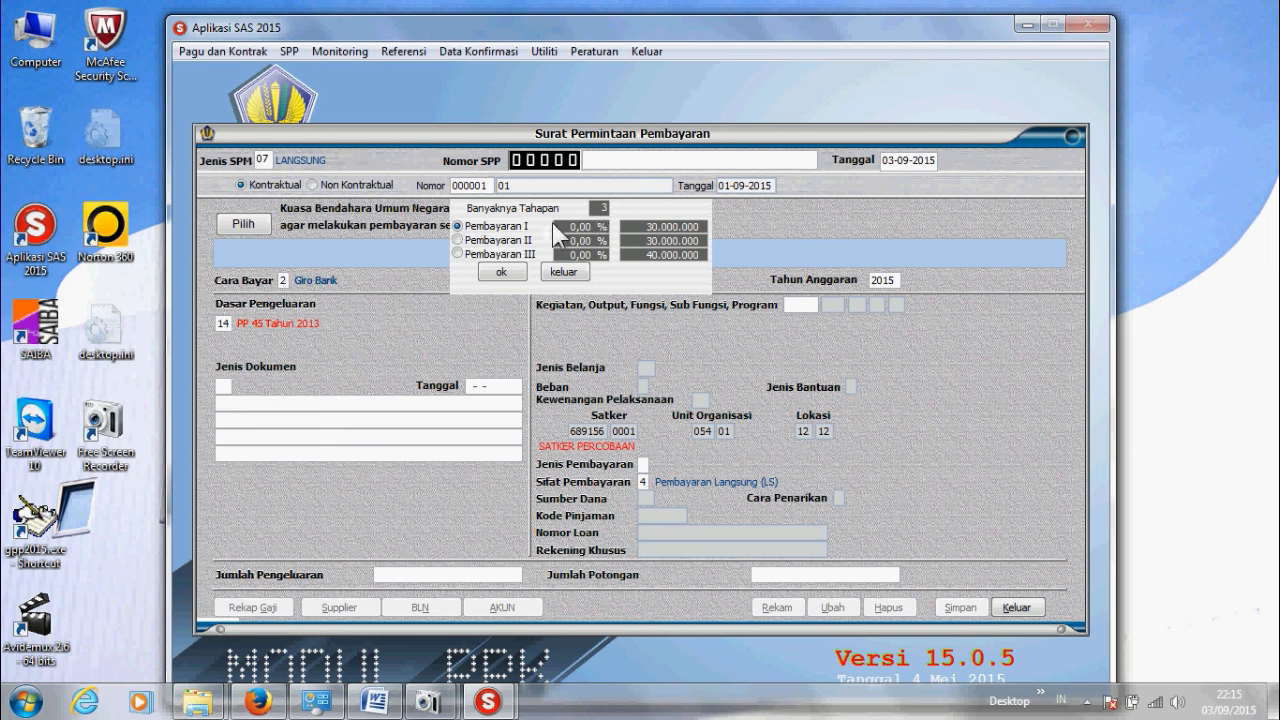
Step: Confirm stage Pembayaran I and allocate 30.000.000 to budget account 531111
{"action": "left_click", "coordinate": [514, 268]}
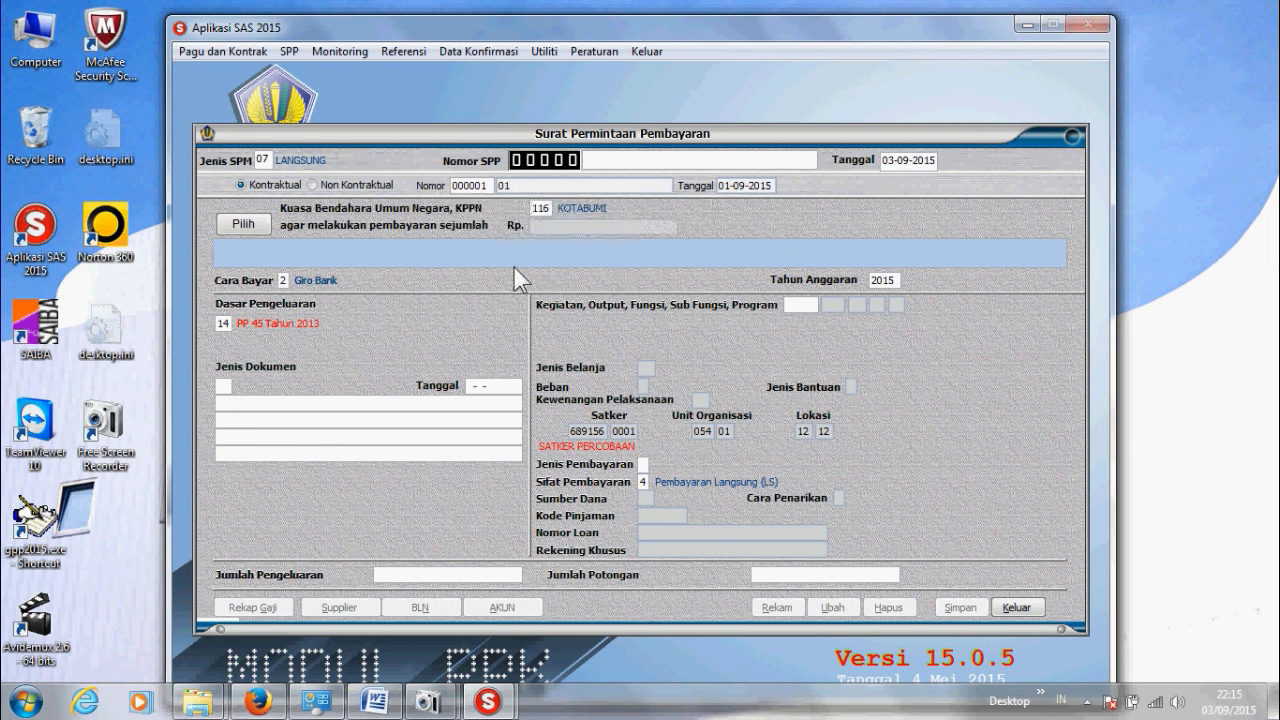
{"action": "key", "text": "Return"}
{"action": "left_click", "coordinate": [244, 232]}
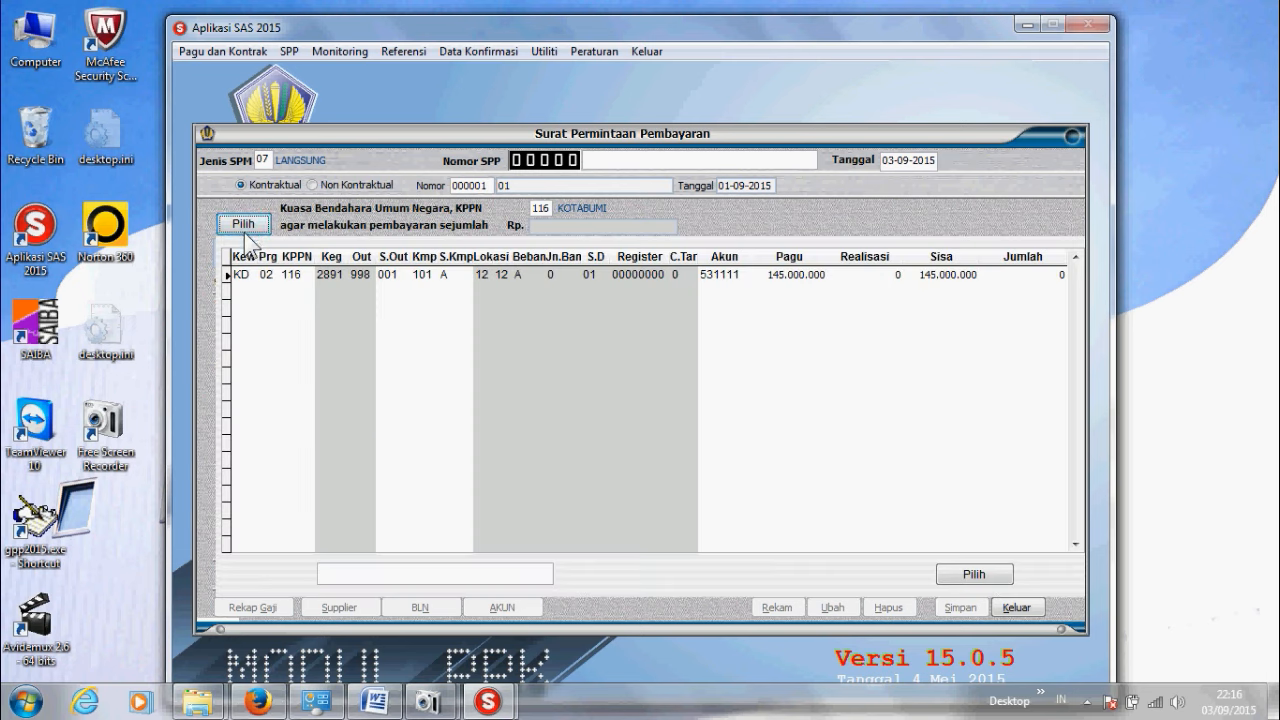
{"action": "left_click", "coordinate": [1001, 274]}
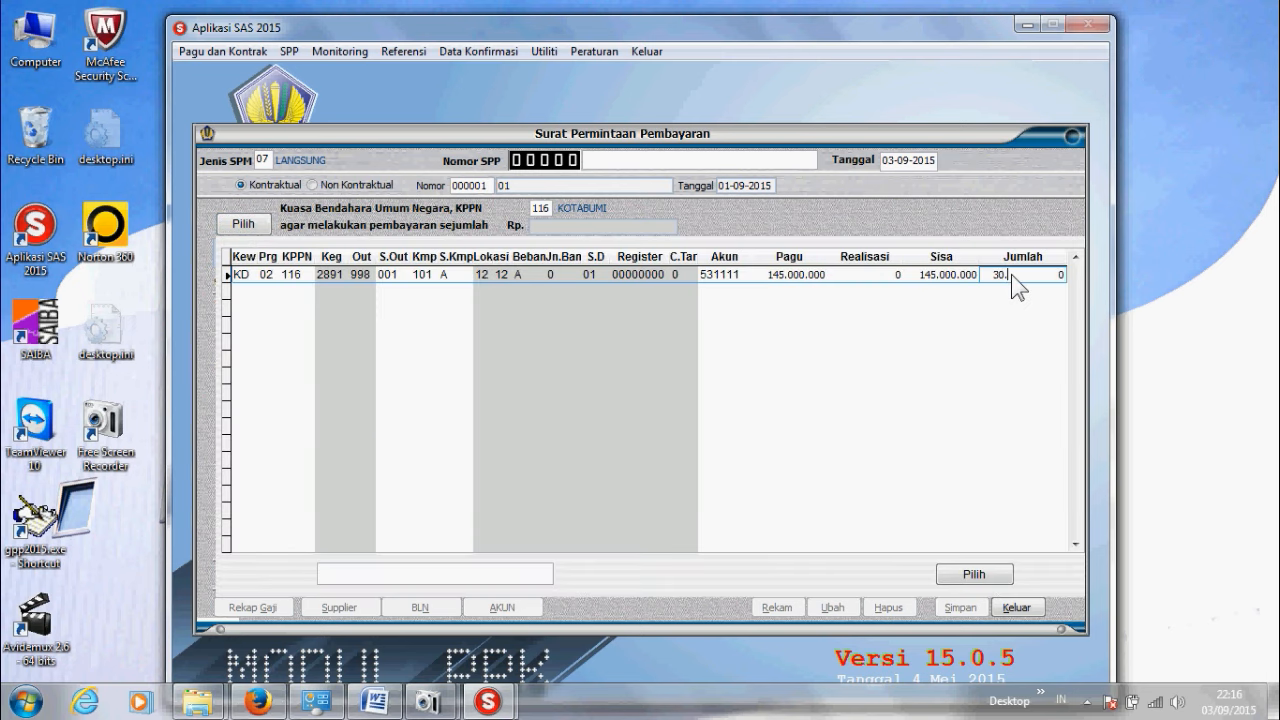
{"action": "key", "text": "Return"}
{"action": "left_click", "coordinate": [981, 573]}
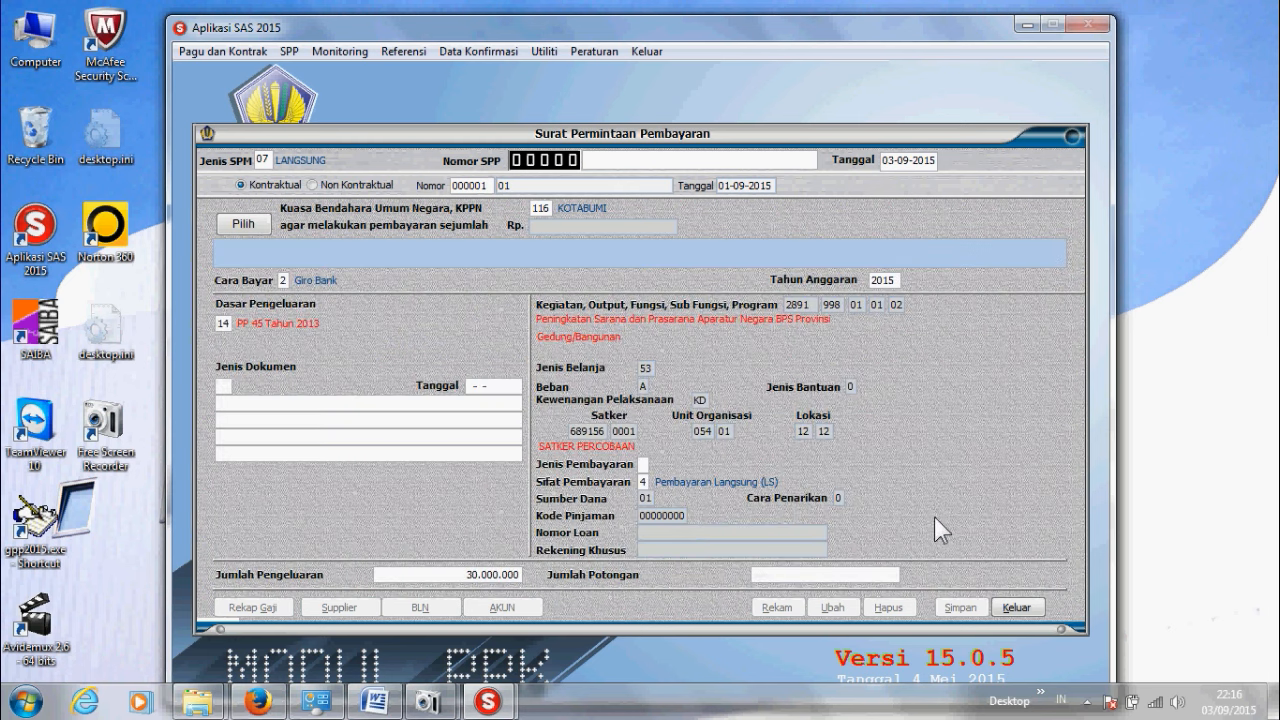
Step: Set payment type 1 Pengeluaran Anggaran, document 01 DIPA, and a 5.000.000 deduction
{"action": "key", "text": "Return"}
{"action": "key", "text": "Return"}
{"action": "key", "text": "Return"}
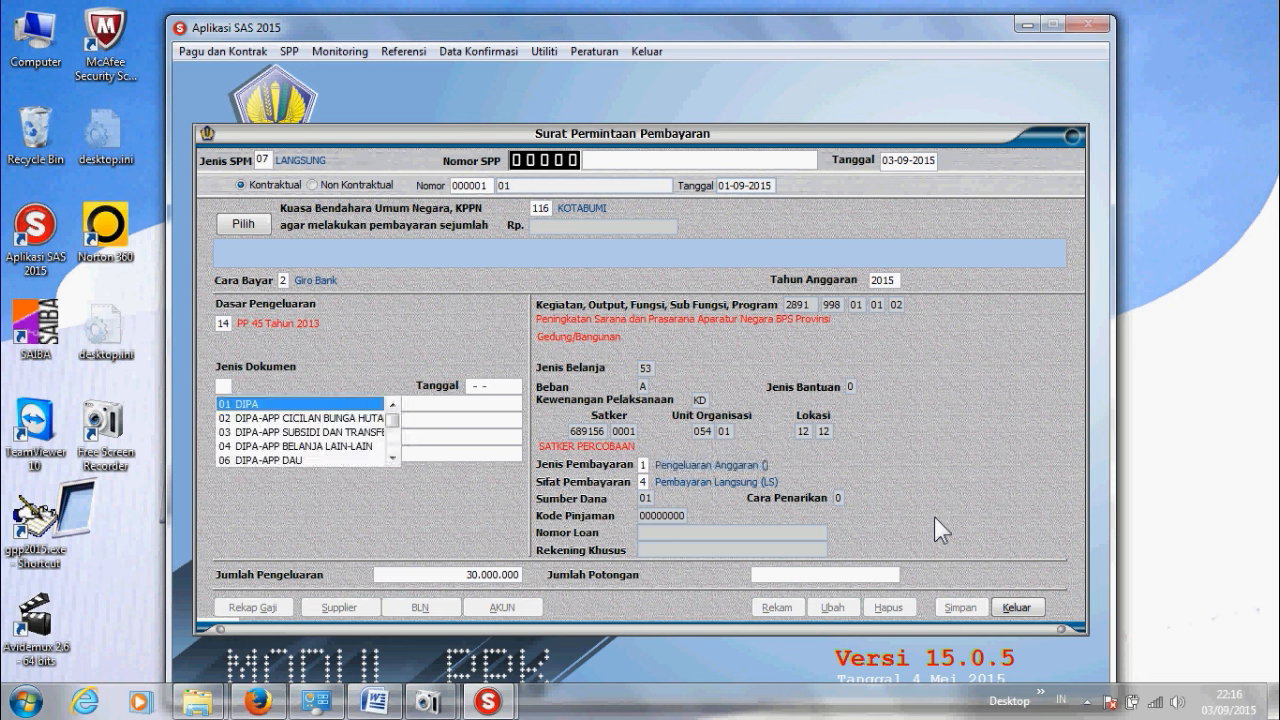
{"action": "key", "text": "Return"}
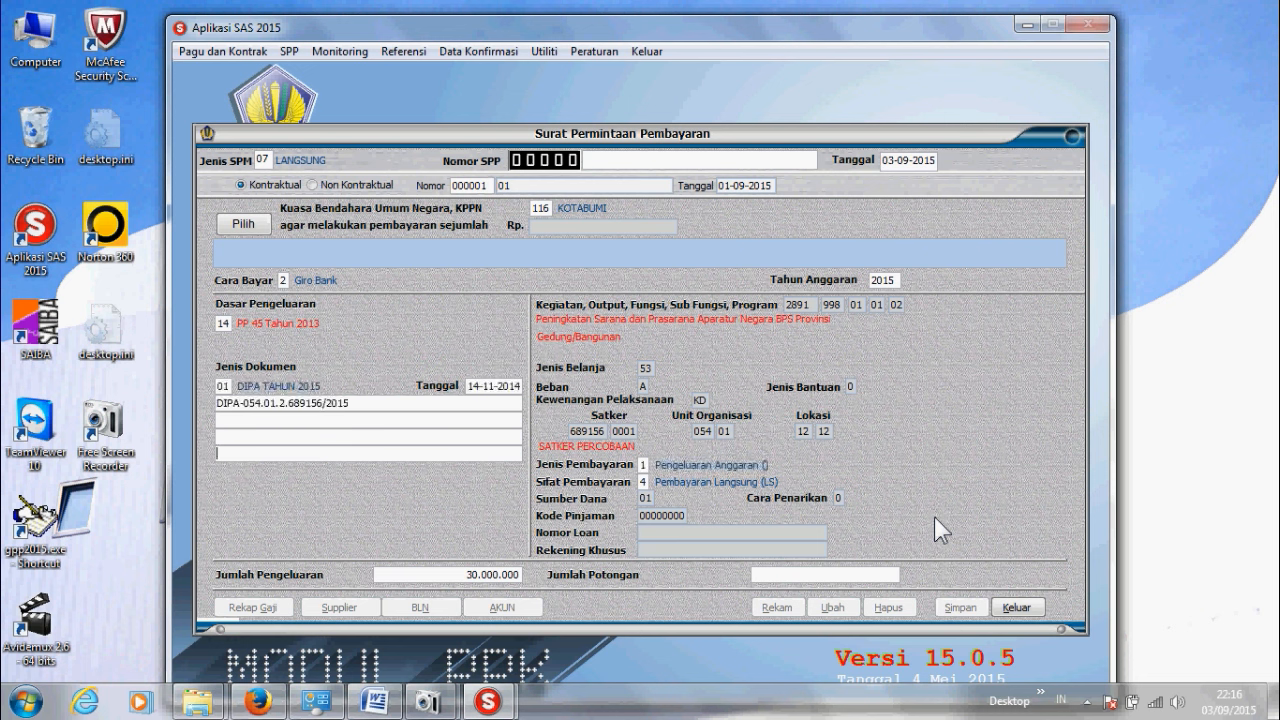
{"action": "key", "text": "Return"}
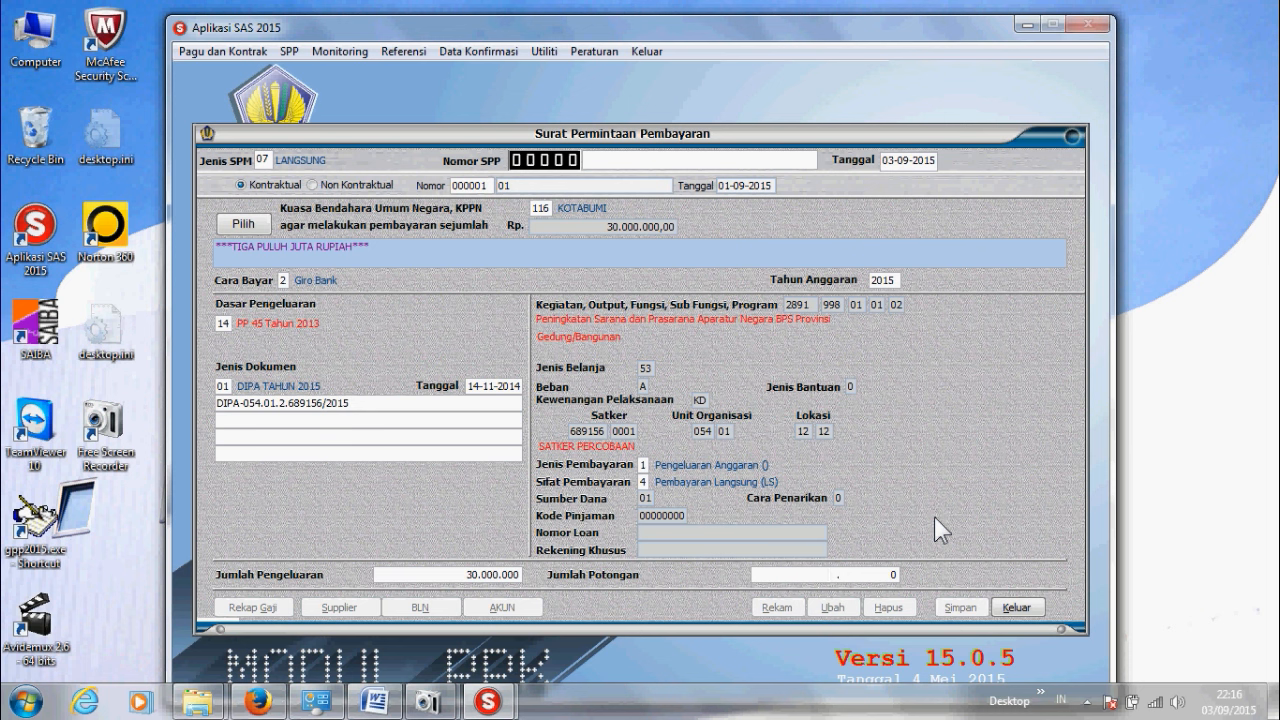
{"action": "type", "text": "5000000"}
{"action": "key", "text": "Return"}
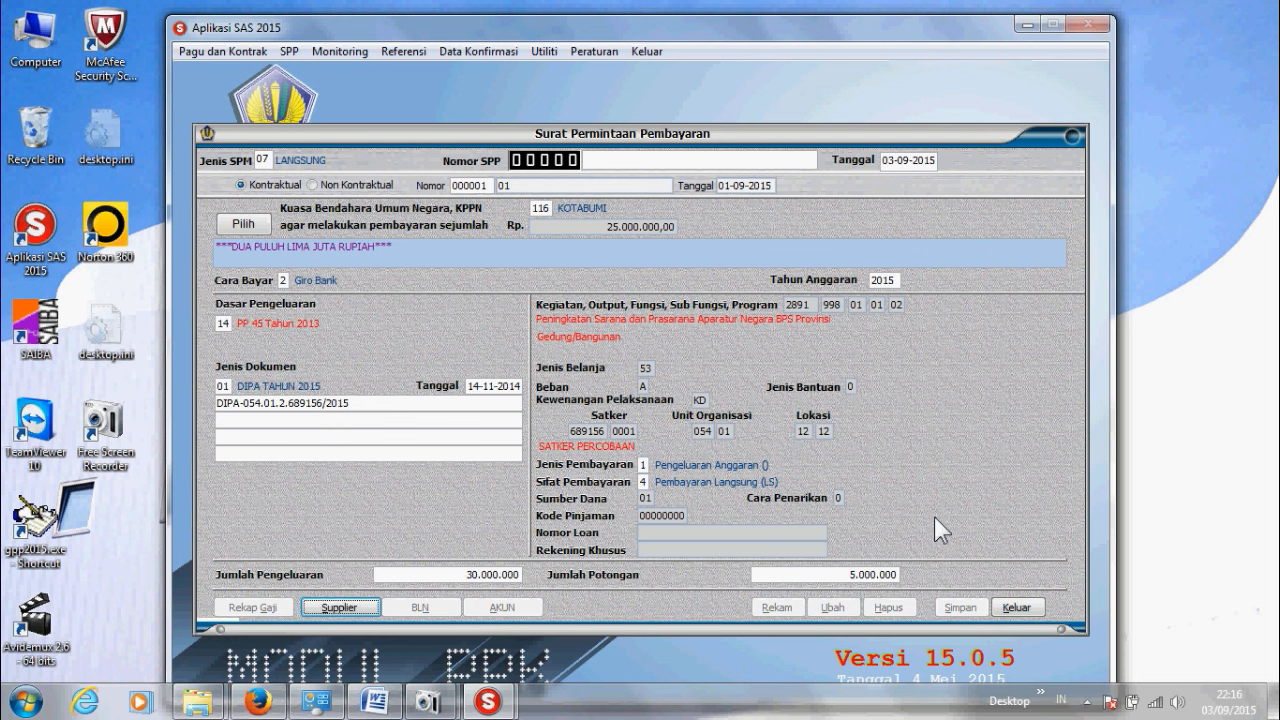
Step: In Supplier, write 'Pembayaran belanja modal tahap I 30%' citing contract 01 and Berita Acara 123
{"action": "left_click", "coordinate": [337, 608]}
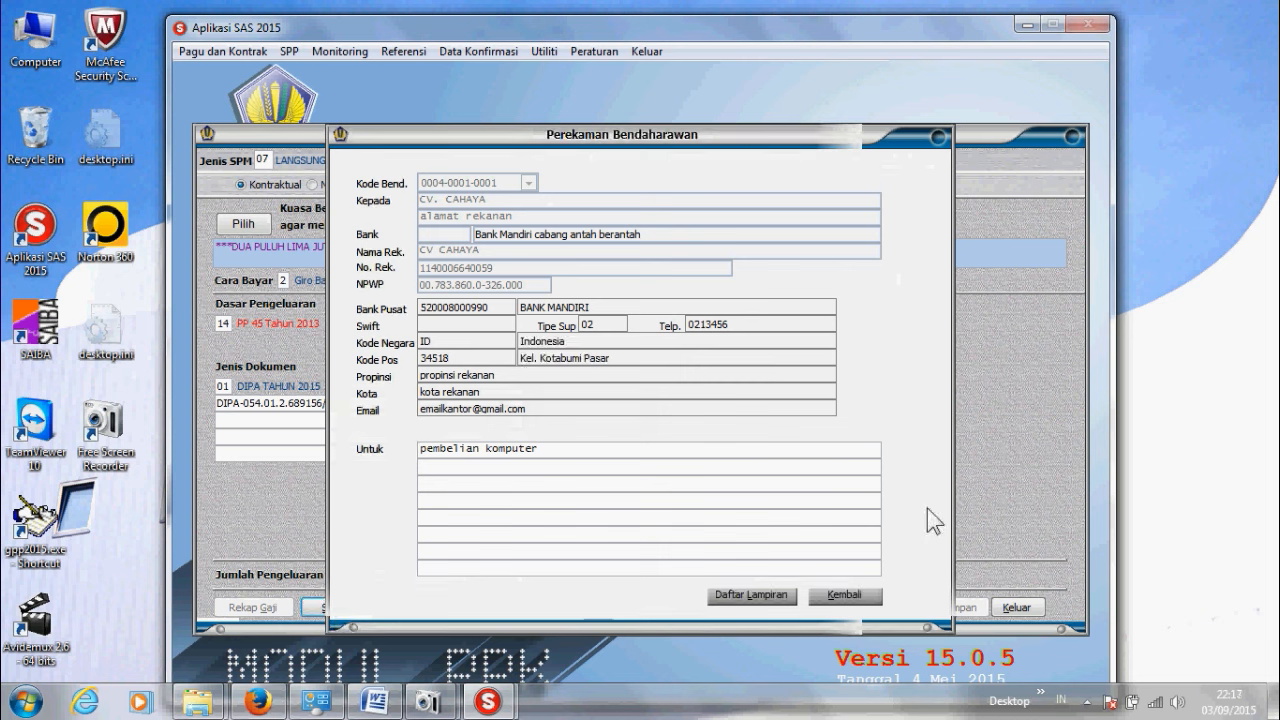
{"action": "type", "text": "Pembaya"}
{"action": "type", "text": "ran belanja"}
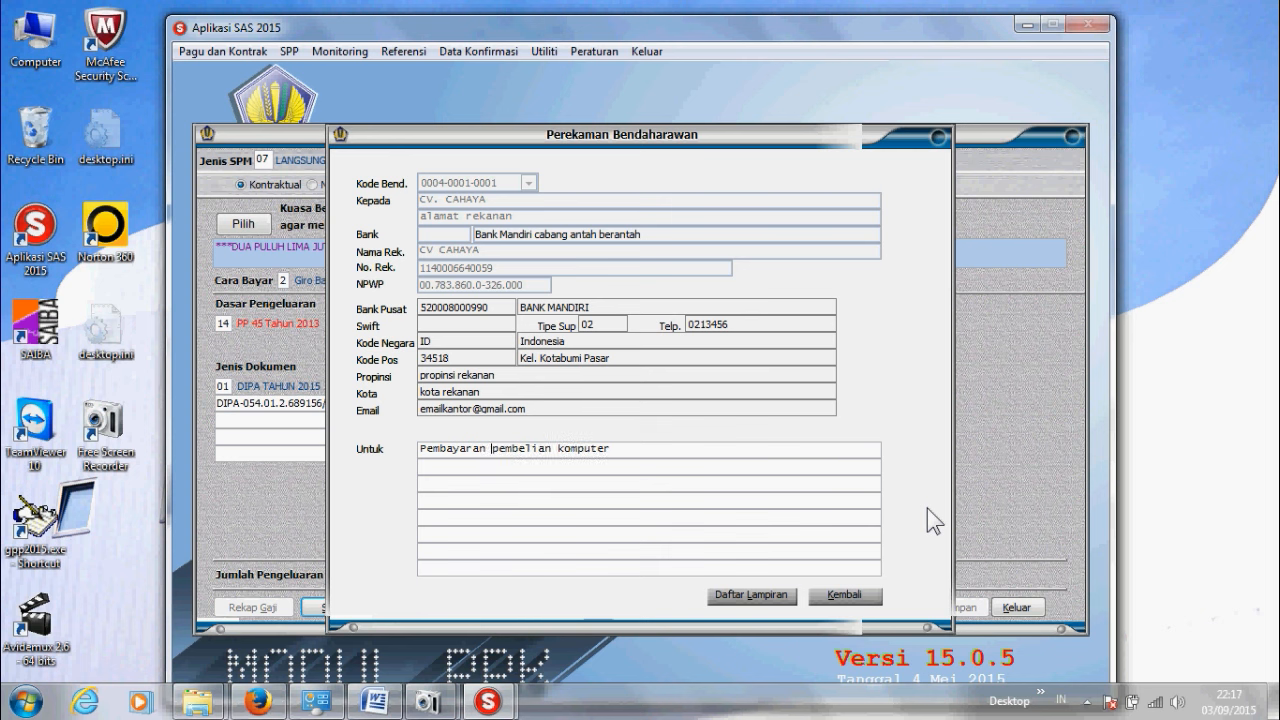
{"action": "type", "text": " modal"}
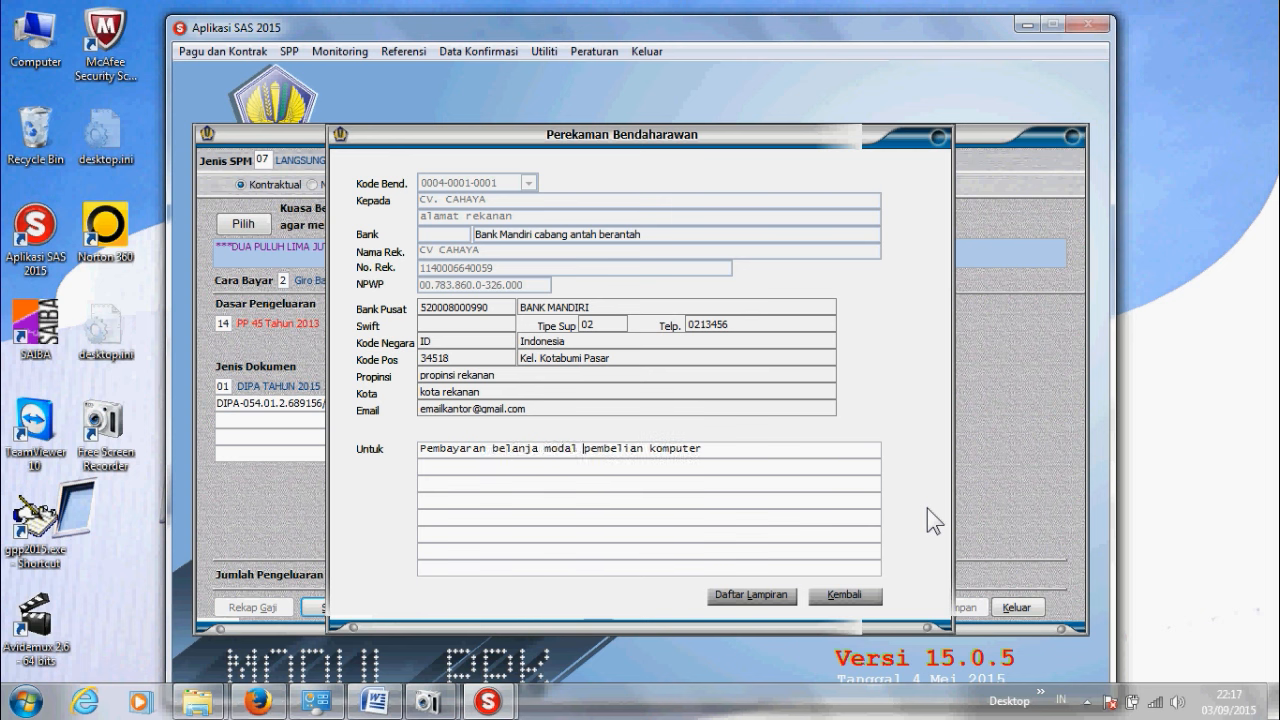
{"action": "type", "text": " tahap I "}
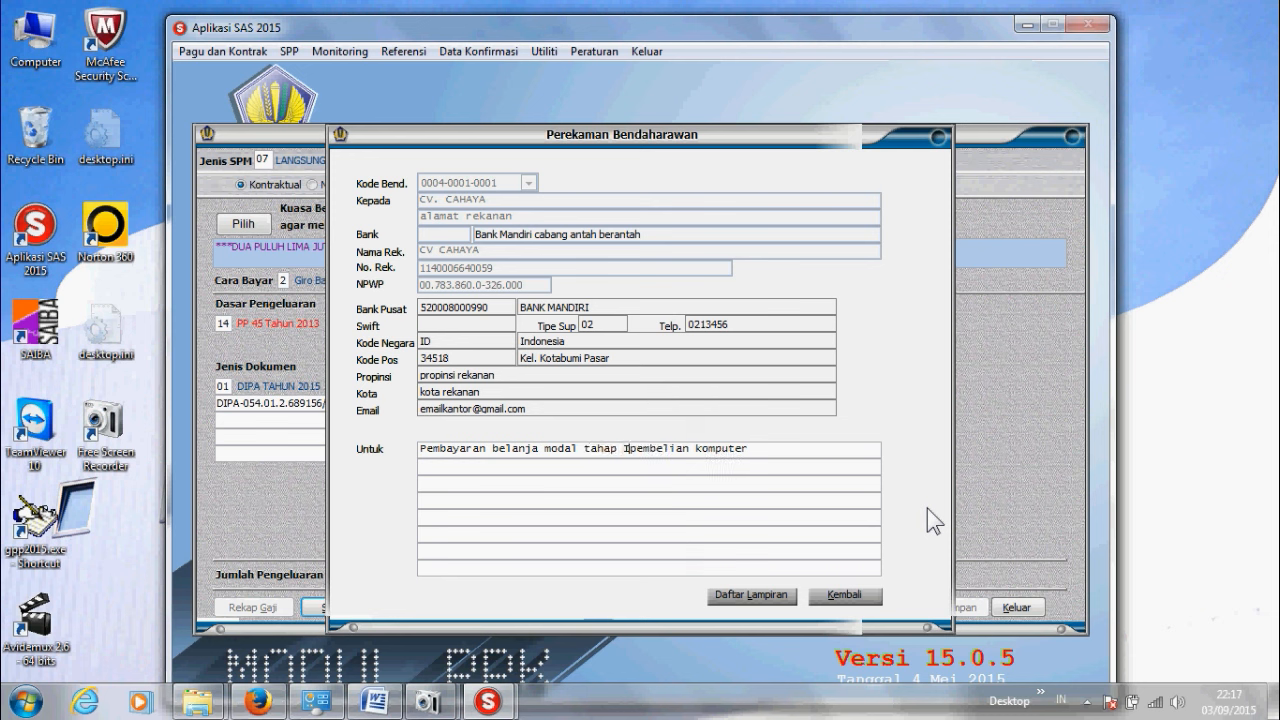
{"action": "type", "text": "30%"}
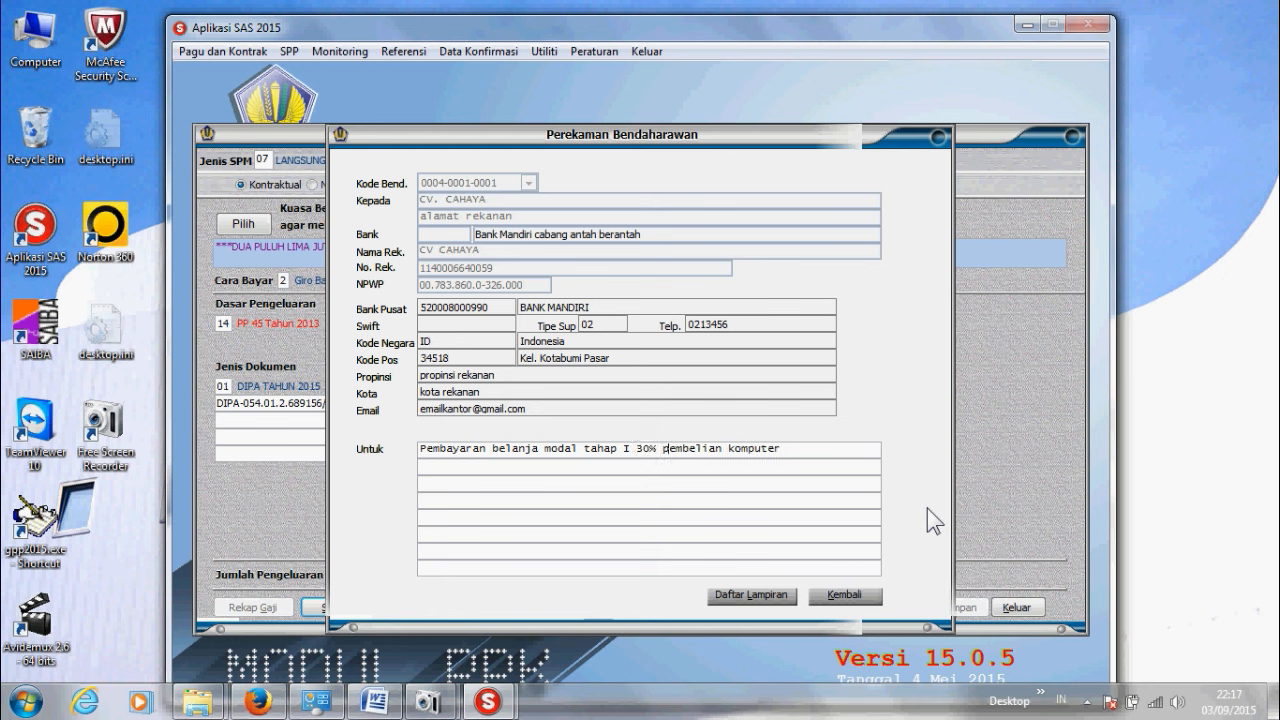
{"action": "key", "text": "End"}
{"action": "type", "text": "sesuai d"}
{"action": "type", "text": "engan "}
{"action": "type", "text": "kontrak"}
{"action": "type", "text": " no"}
{"action": "type", "text": "0"}
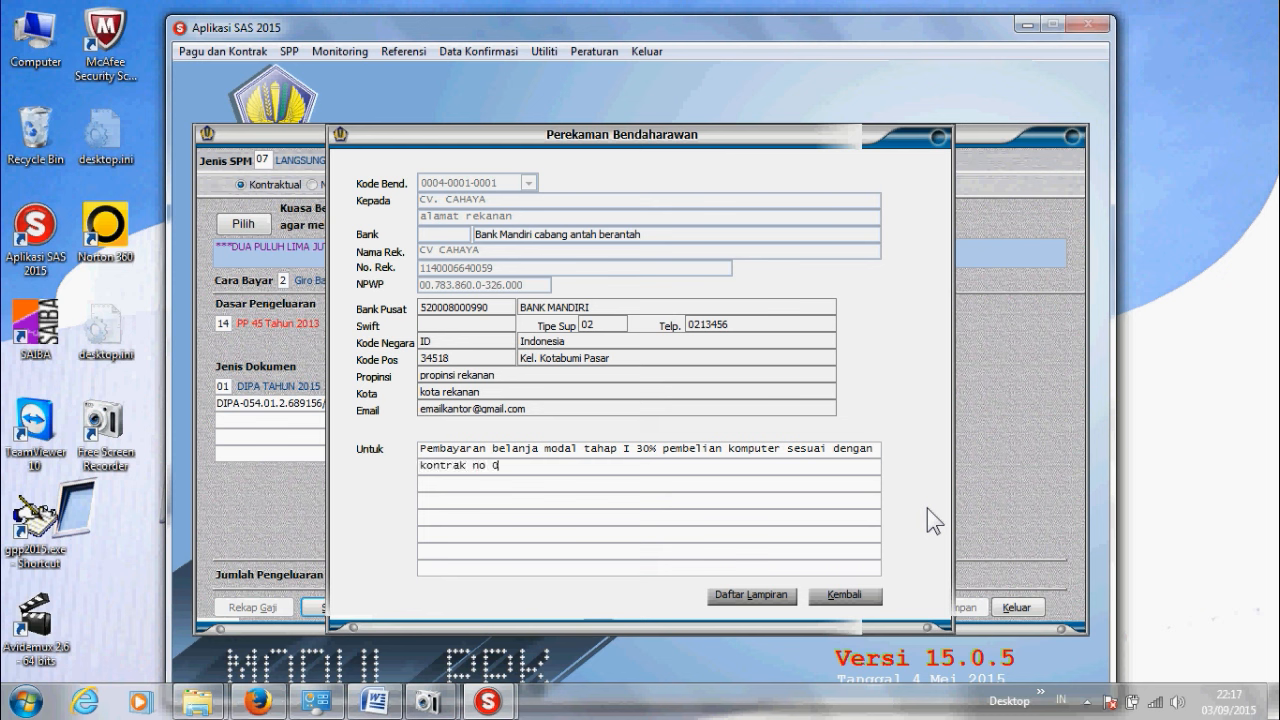
{"action": "type", "text": "1 tanggal 01-09-2015"}
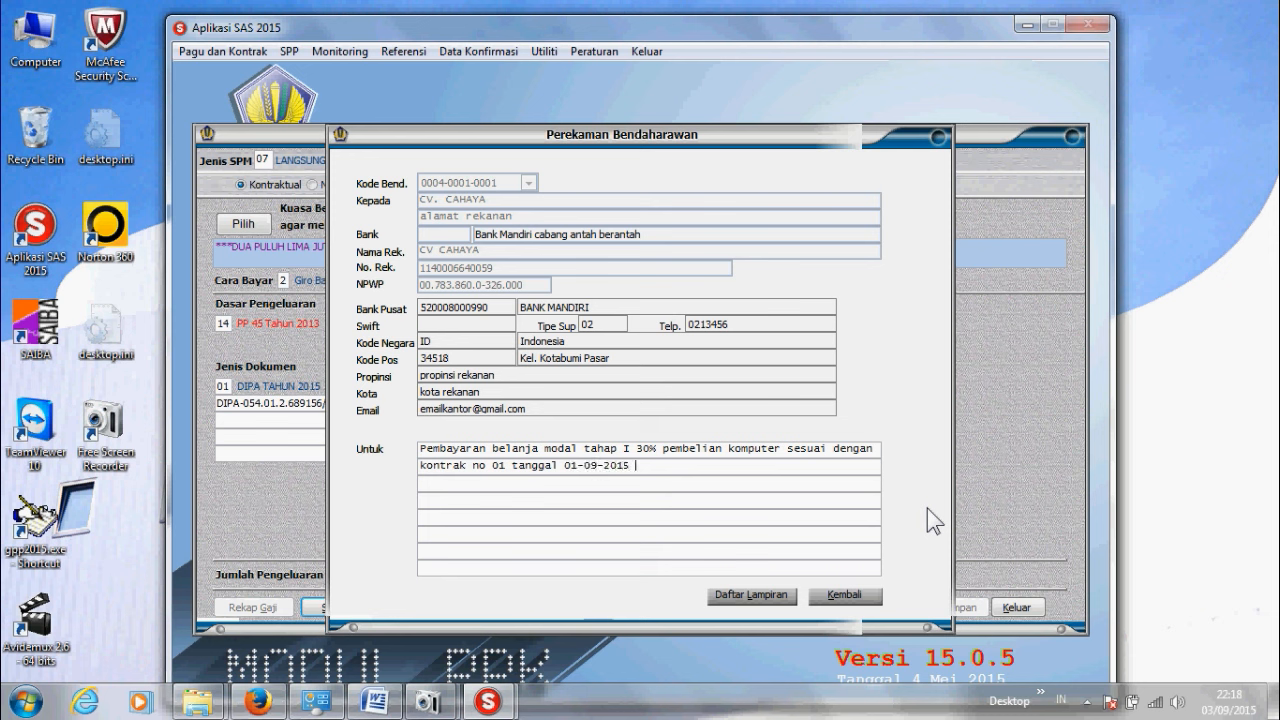
{"action": "type", "text": " dar"}
{"action": "type", "text": " Berita"}
{"action": "type", "text": " acara Pe"}
{"action": "type", "text": "mbayaran no"}
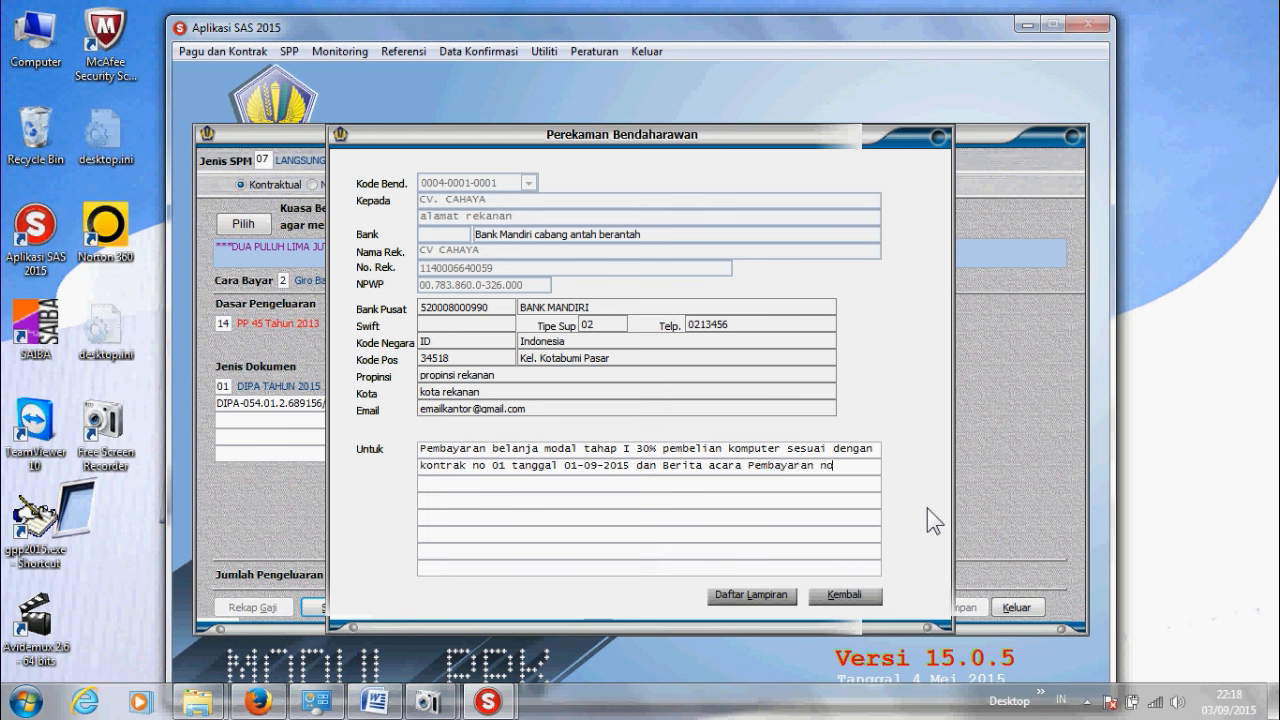
{"action": "type", "text": "mor"}
{"action": "type", "text": " 123 t"}
{"action": "type", "text": "angga"}
{"action": "type", "text": "l 01-0"}
{"action": "type", "text": "9-2015"}
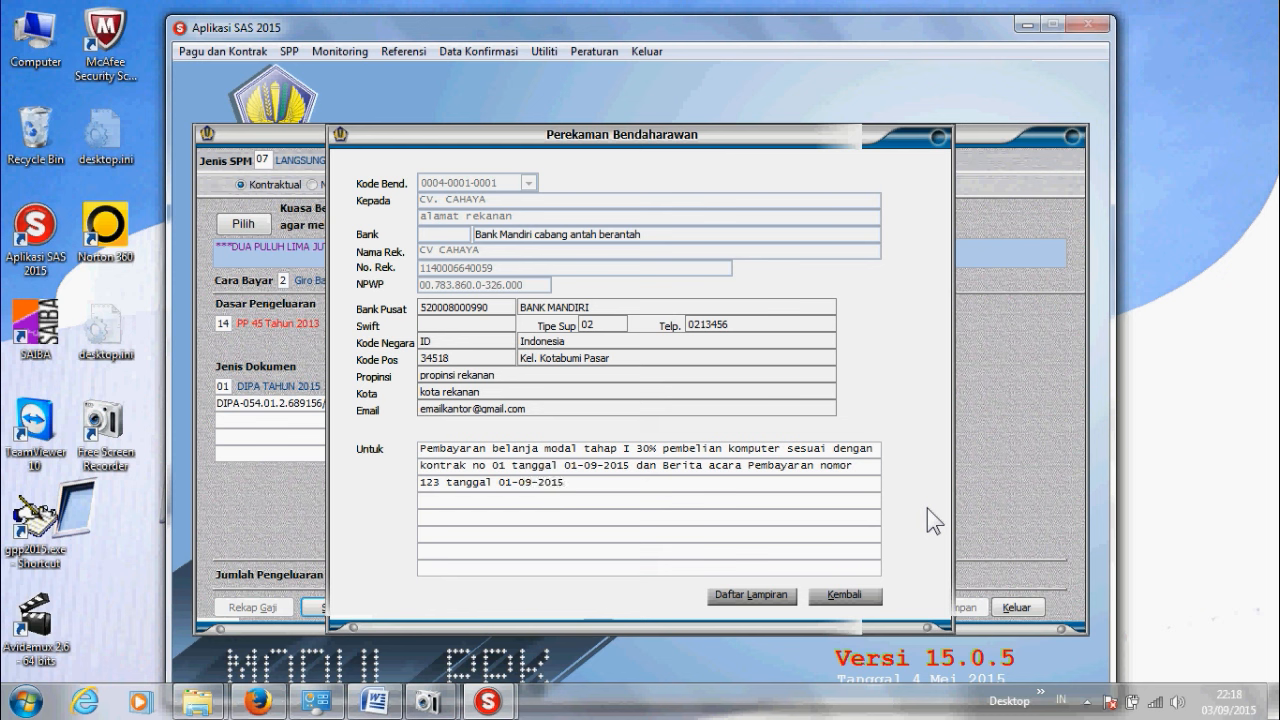
{"action": "left_click", "coordinate": [849, 596]}
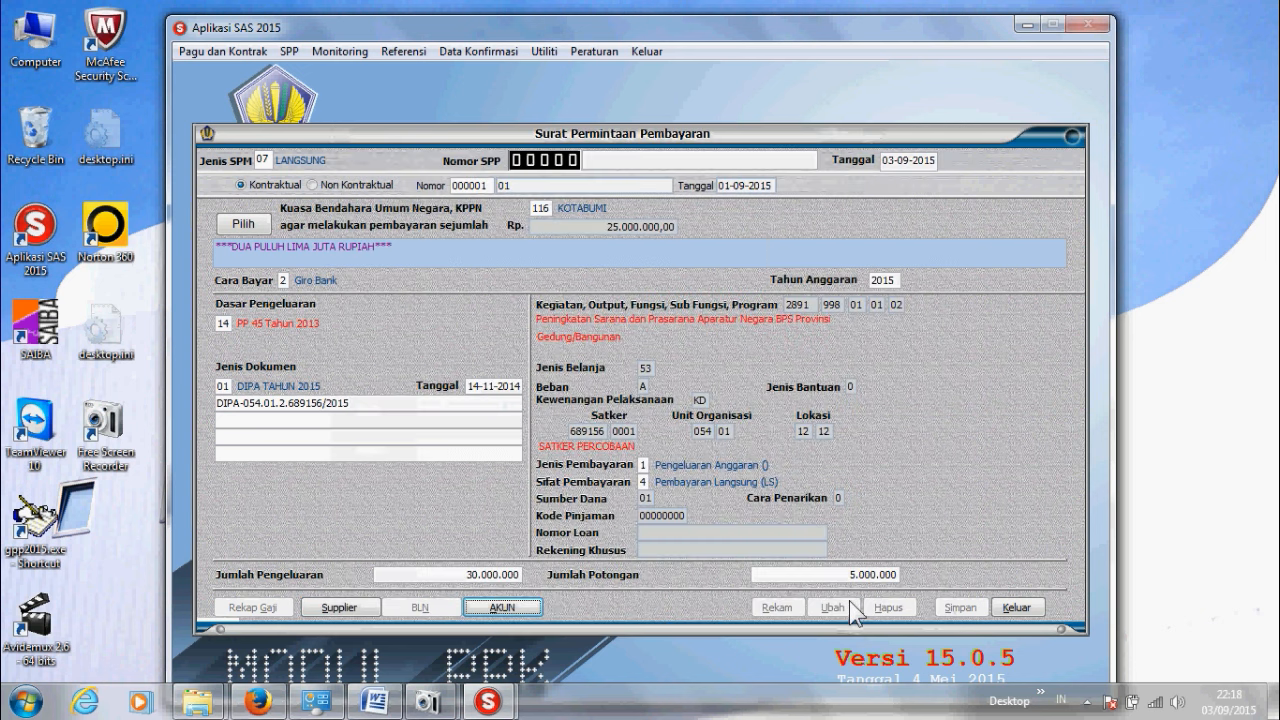
Step: In the AKUN breakdown, add deduction account 411211 PPN for 4.000.000
{"action": "left_click", "coordinate": [510, 610]}
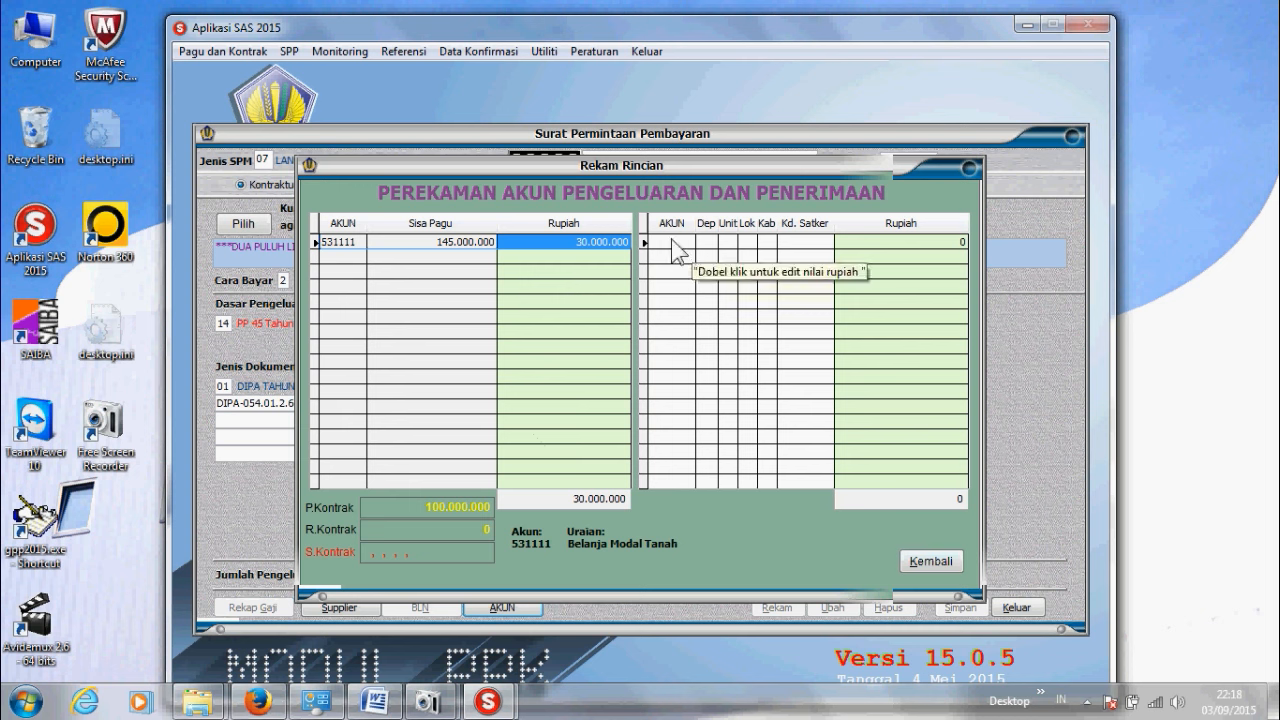
{"action": "double_click", "coordinate": [672, 243]}
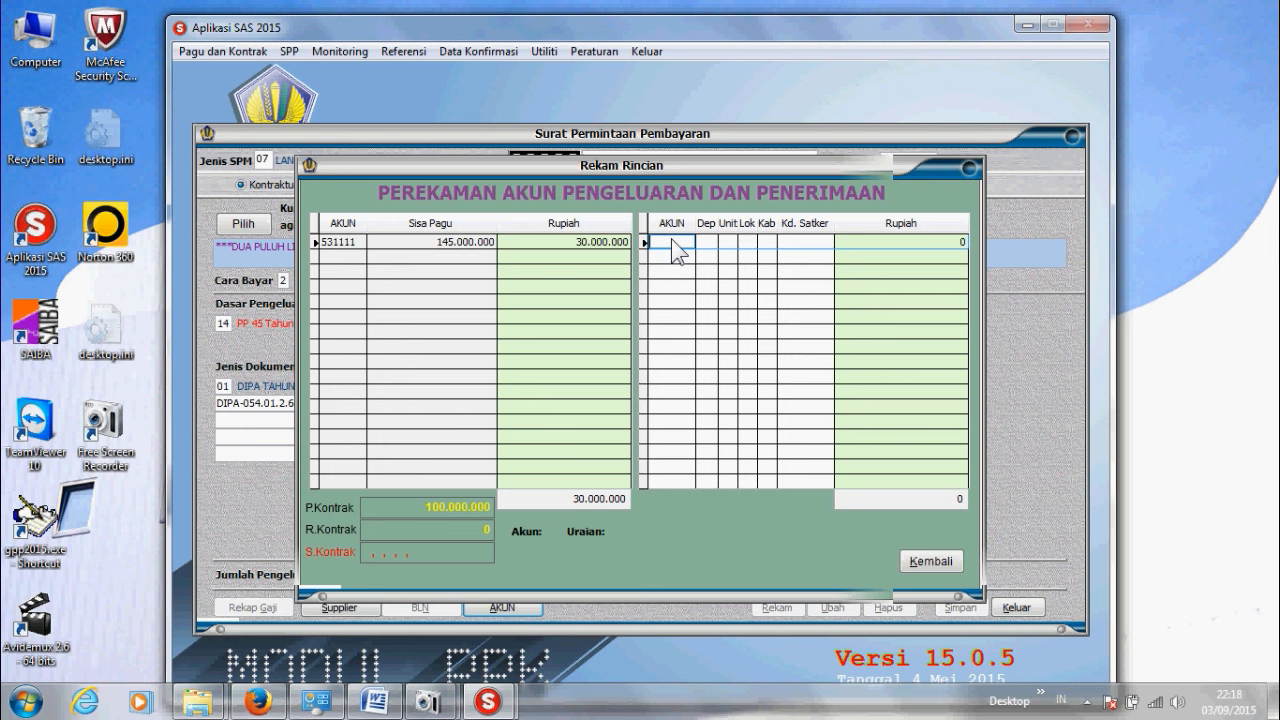
{"action": "type", "text": "5"}
{"action": "type", "text": "11"}
{"action": "type", "text": "2"}
{"action": "type", "text": "11"}
{"action": "key", "text": "Return"}
{"action": "key", "text": "Return"}
{"action": "key", "text": "Return"}
{"action": "key", "text": "Return"}
{"action": "key", "text": "Return"}
{"action": "key", "text": "Return"}
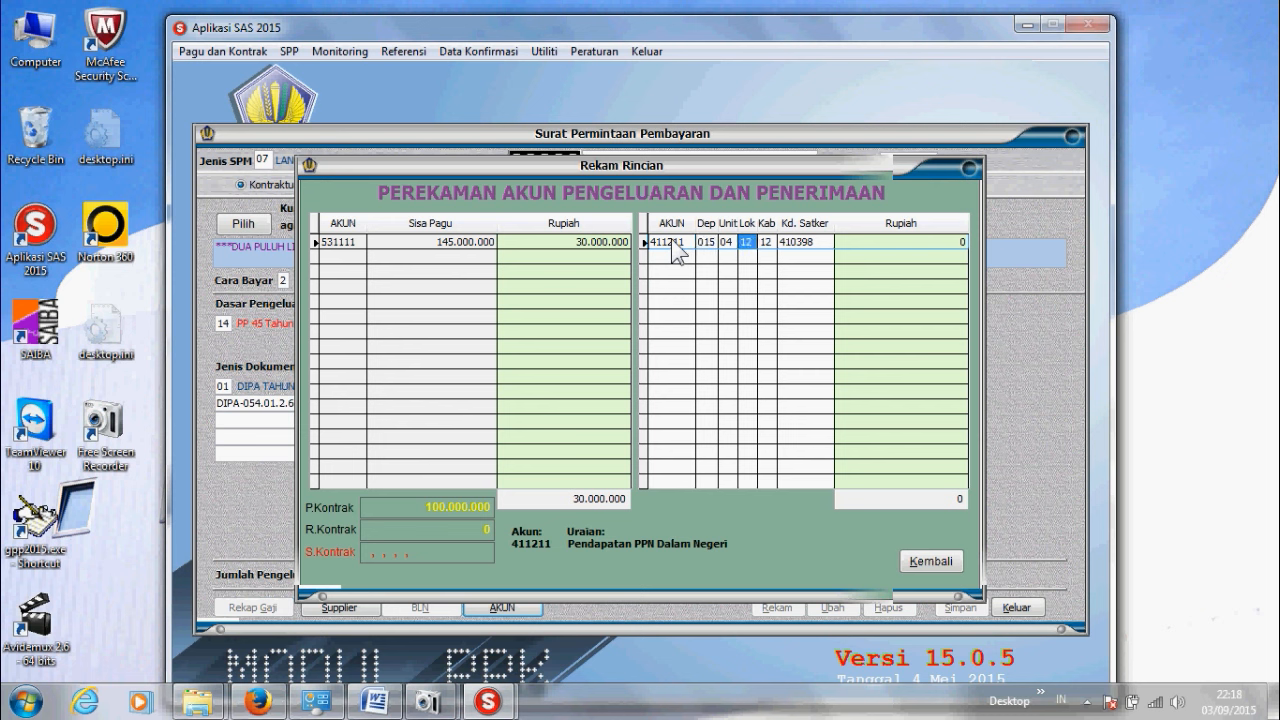
{"action": "type", "text": "400.000.0"}
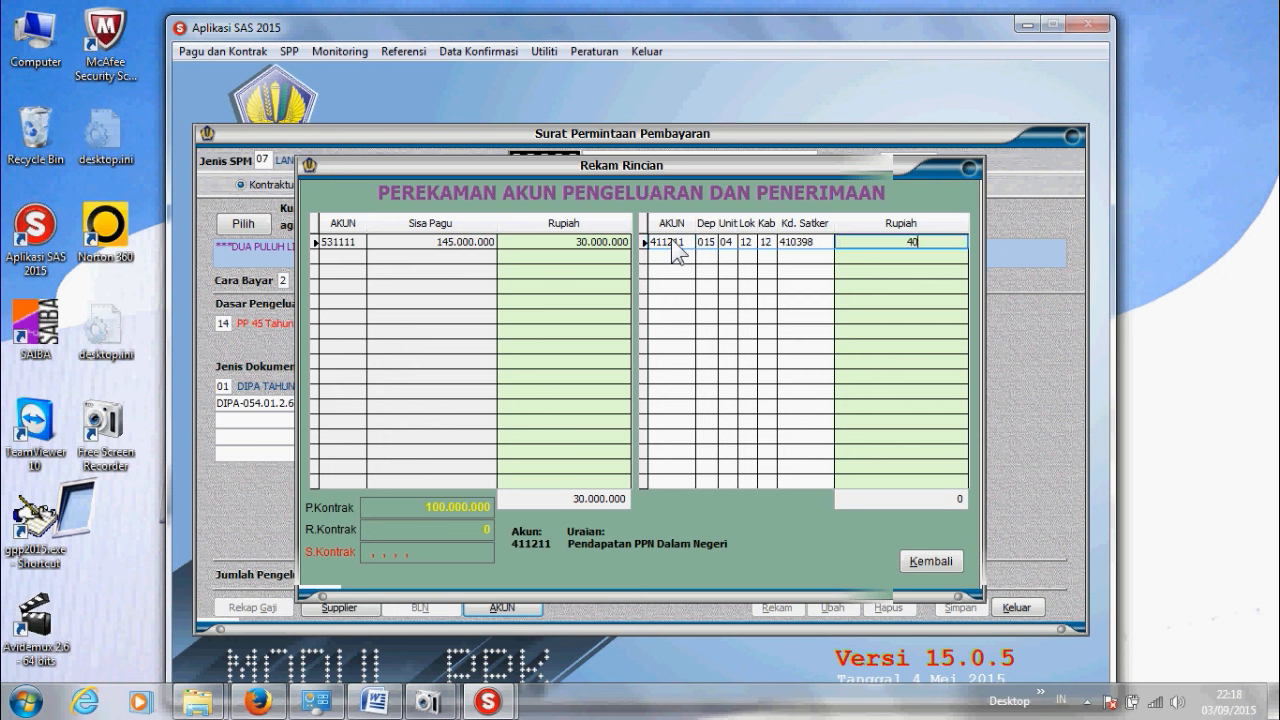
{"action": "key", "text": "Return"}
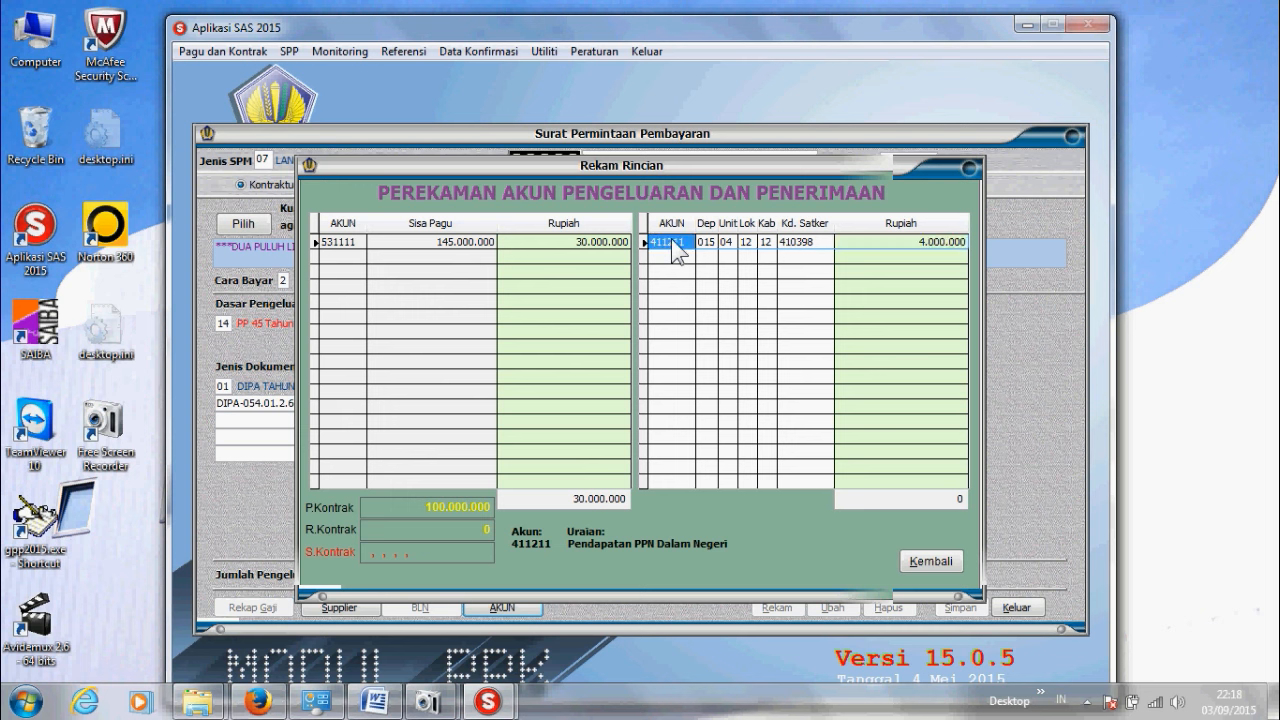
Step: Add deduction account 411122 PPh Pasal 22 for 1.000.000 and return to the SPP
{"action": "key", "text": "Return"}
{"action": "key", "text": "Return"}
{"action": "key", "text": "Return"}
{"action": "key", "text": "Return"}
{"action": "key", "text": "Return"}
{"action": "key", "text": "Return"}
{"action": "key", "text": "Return"}
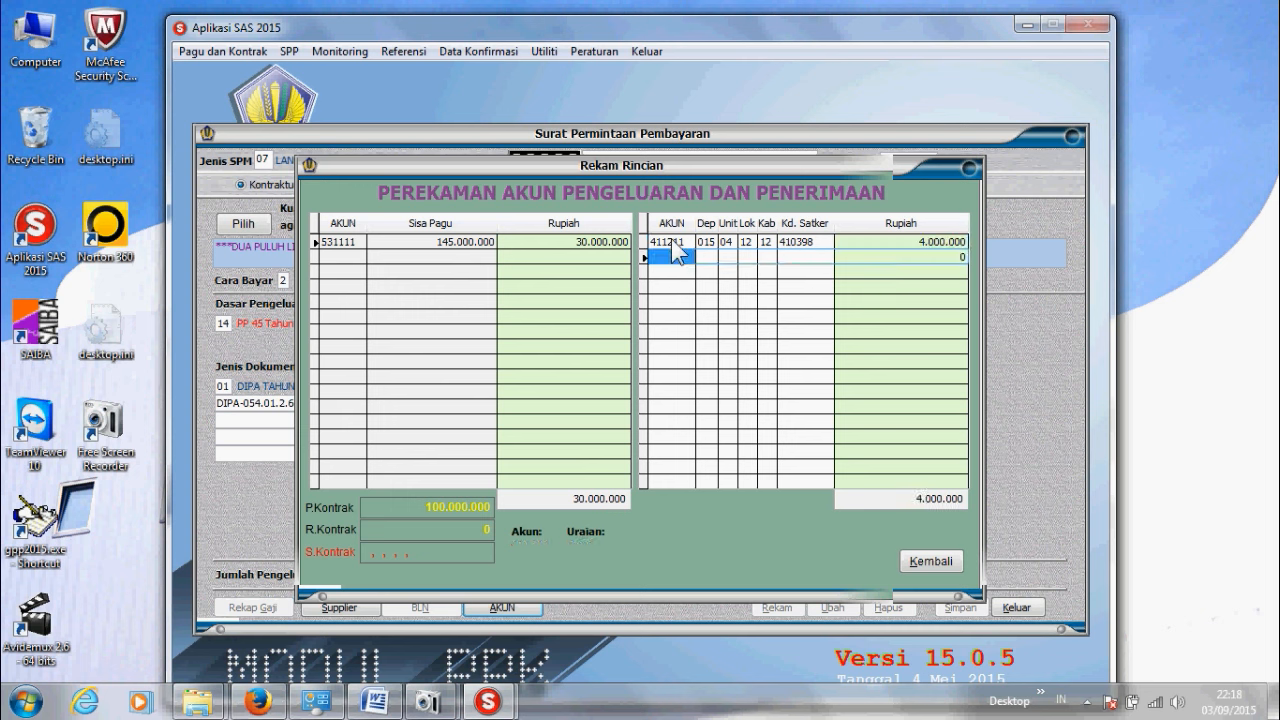
{"action": "type", "text": "4111"}
{"action": "key", "text": "Return"}
{"action": "key", "text": "Return"}
{"action": "key", "text": "Return"}
{"action": "key", "text": "Return"}
{"action": "key", "text": "Return"}
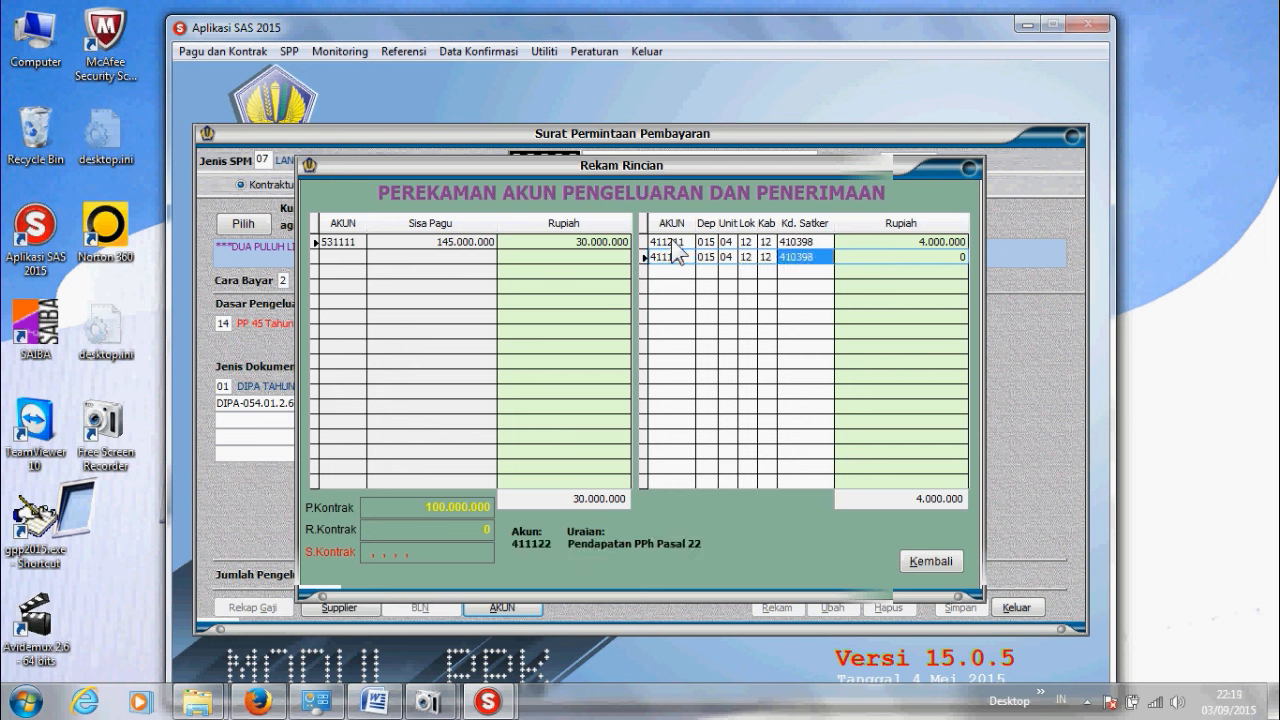
{"action": "key", "text": "Return"}
{"action": "type", "text": "100.00"}
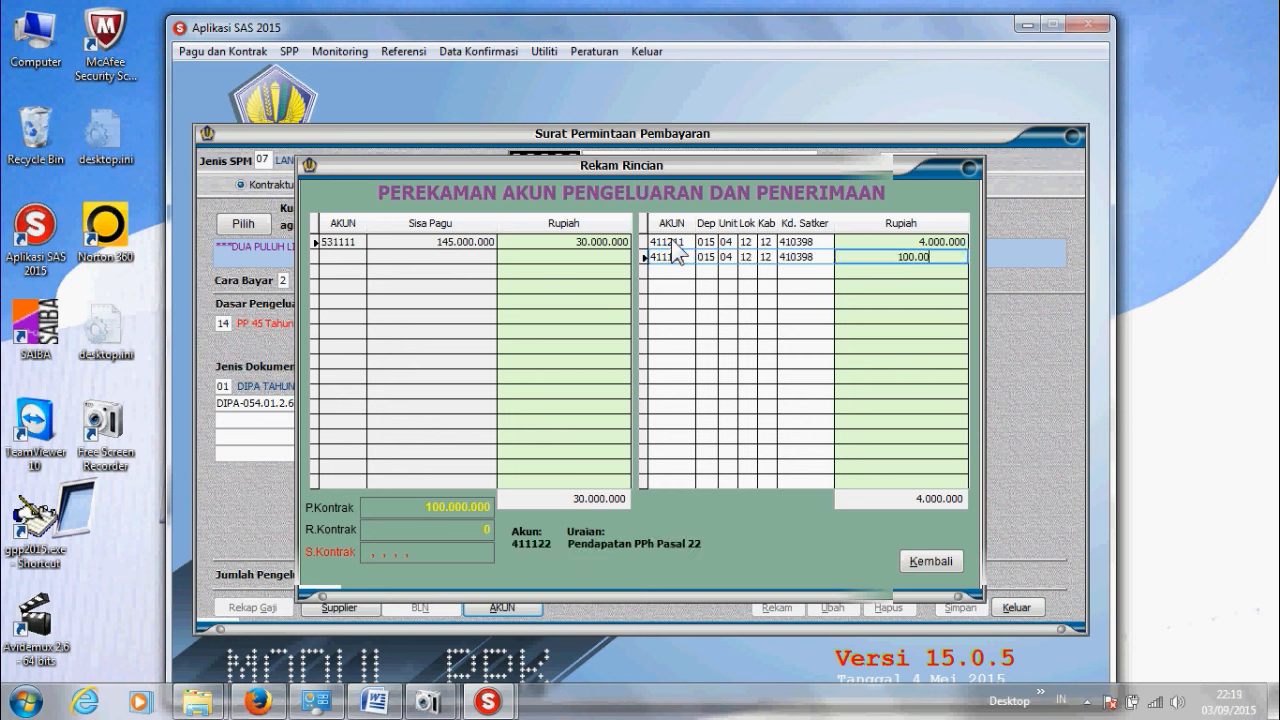
{"action": "type", "text": "0.0"}
{"action": "key", "text": "Return"}
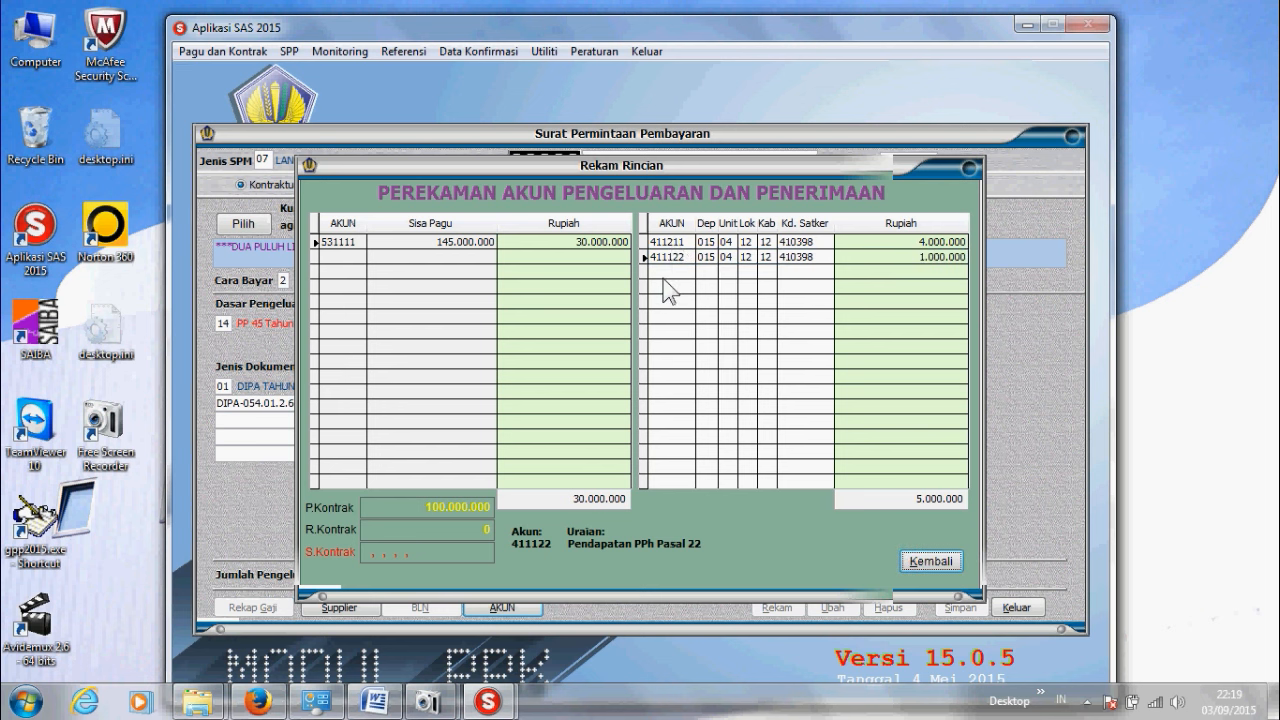
{"action": "left_click", "coordinate": [927, 560]}
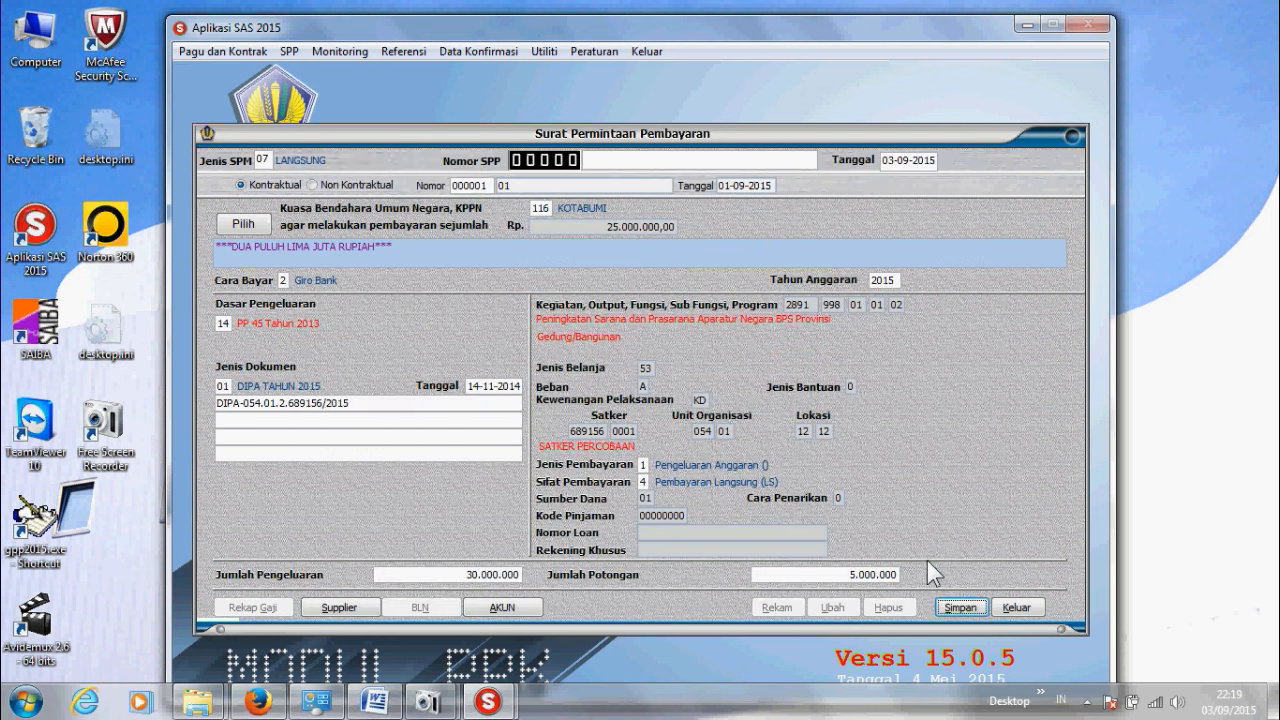
Step: Save the request as SPP 00006 and tick it for printing in Cetak SPP
{"action": "left_click", "coordinate": [963, 607]}
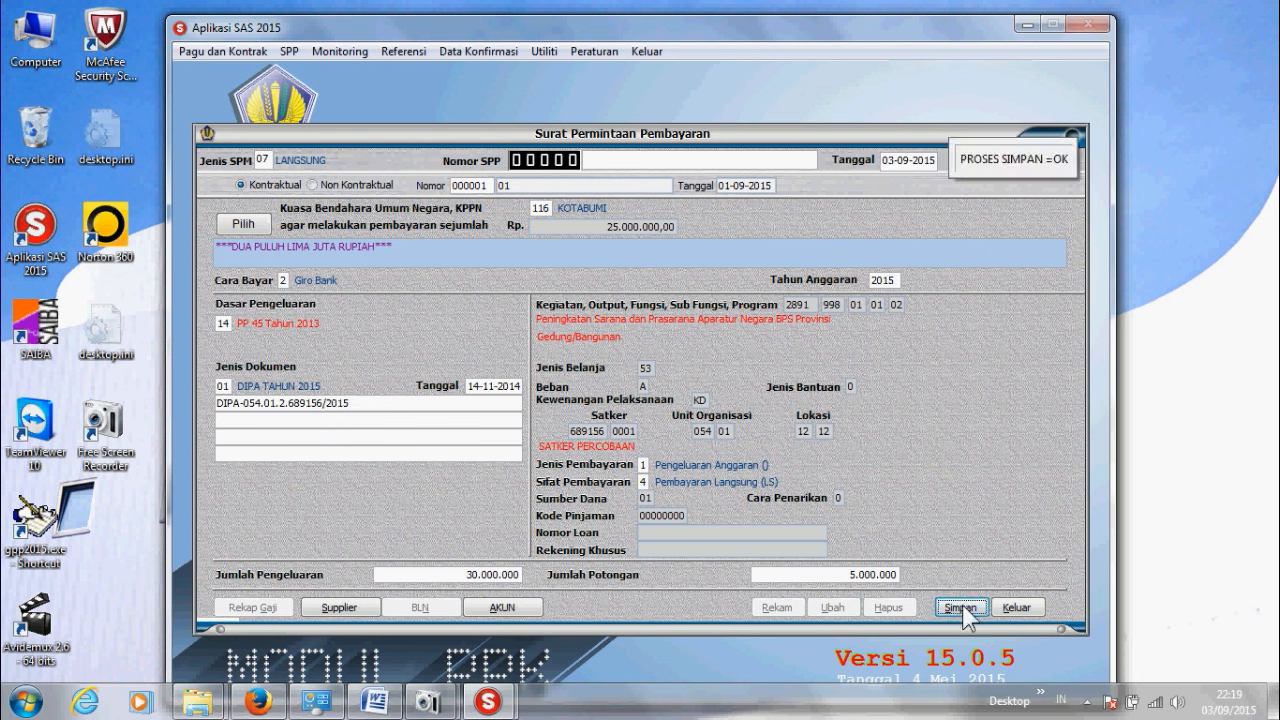
{"action": "left_click", "coordinate": [1015, 607]}
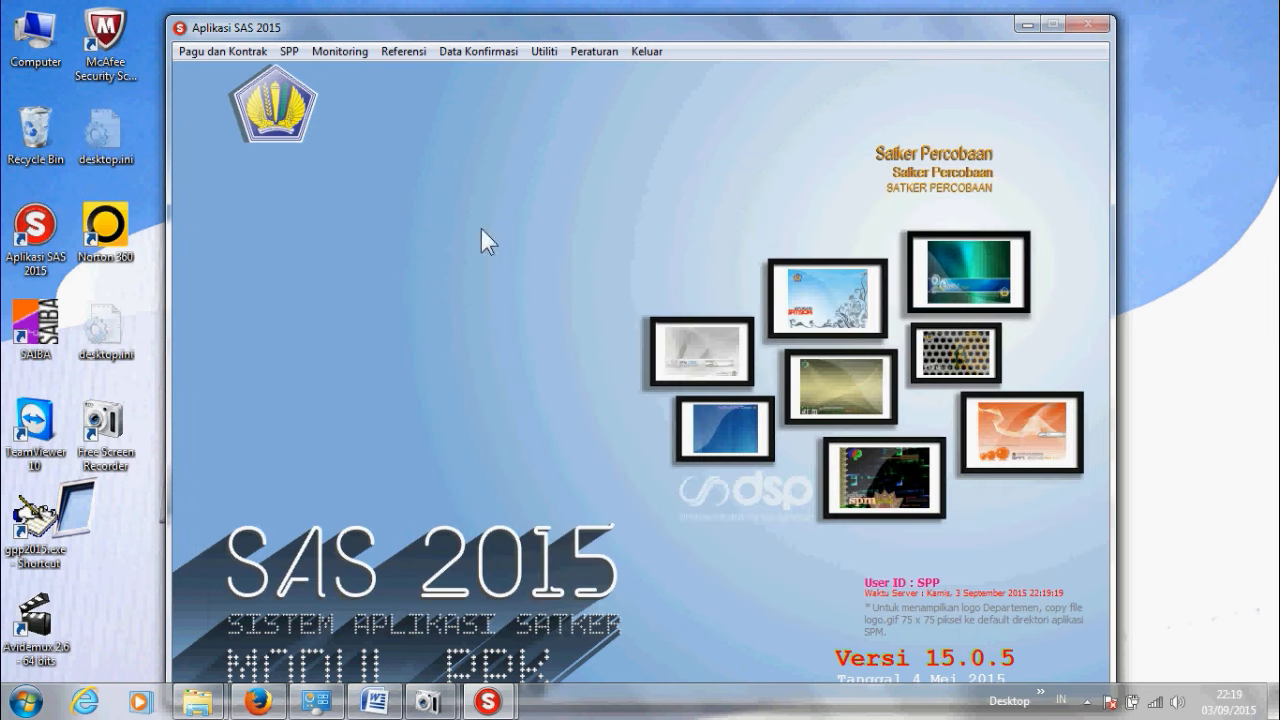
{"action": "left_click", "coordinate": [290, 52]}
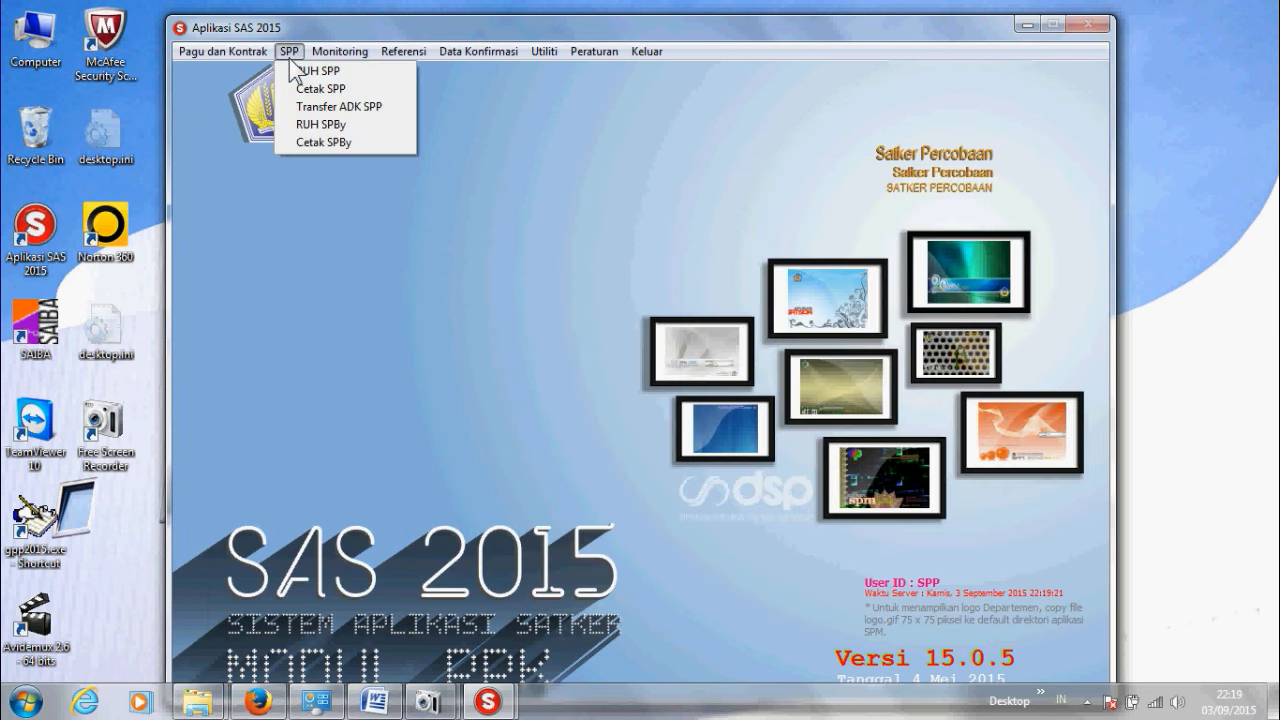
{"action": "left_click", "coordinate": [312, 96]}
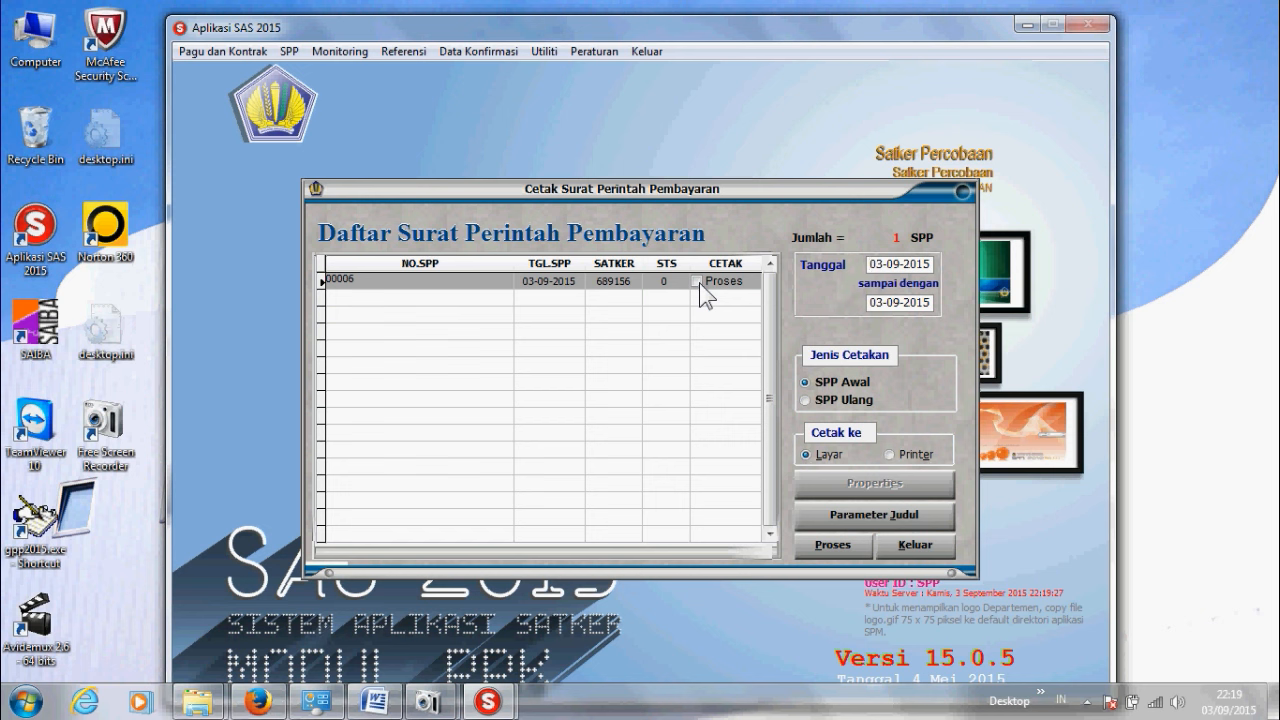
{"action": "left_click", "coordinate": [698, 282]}
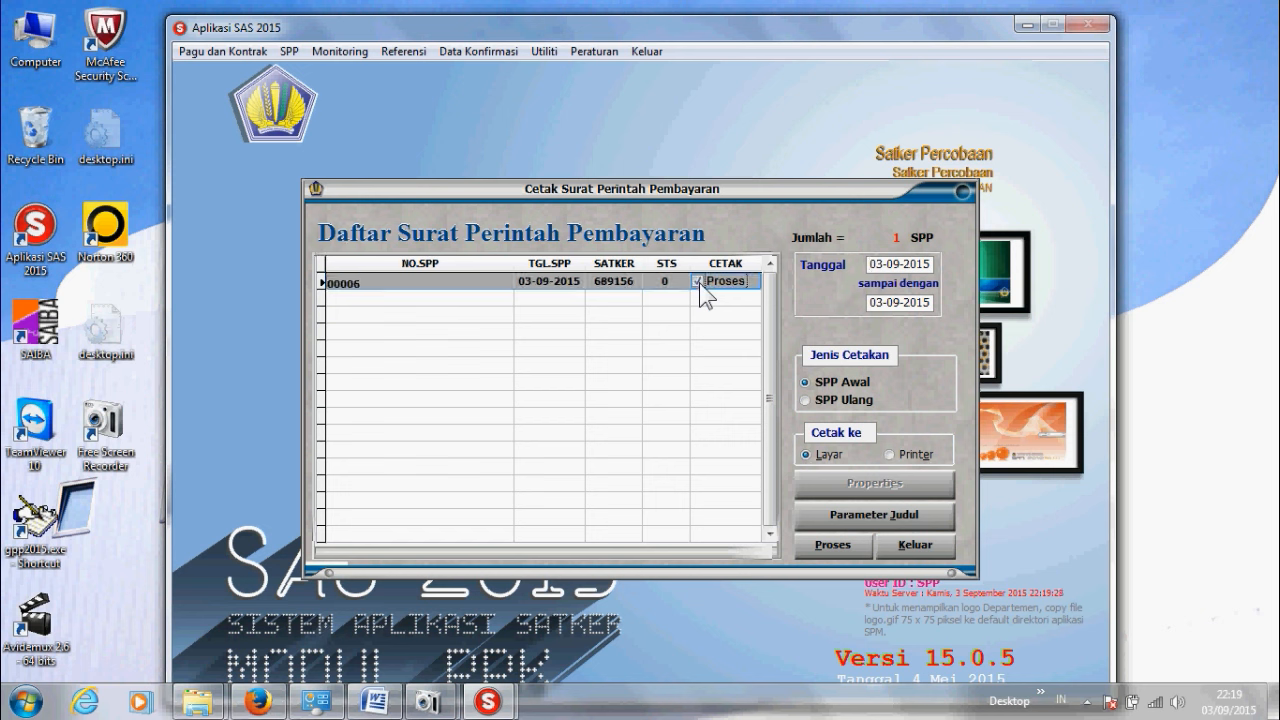
Step: Print SPP 00006 from the Print Preview and close the Cetak SPP list
{"action": "left_click", "coordinate": [832, 542]}
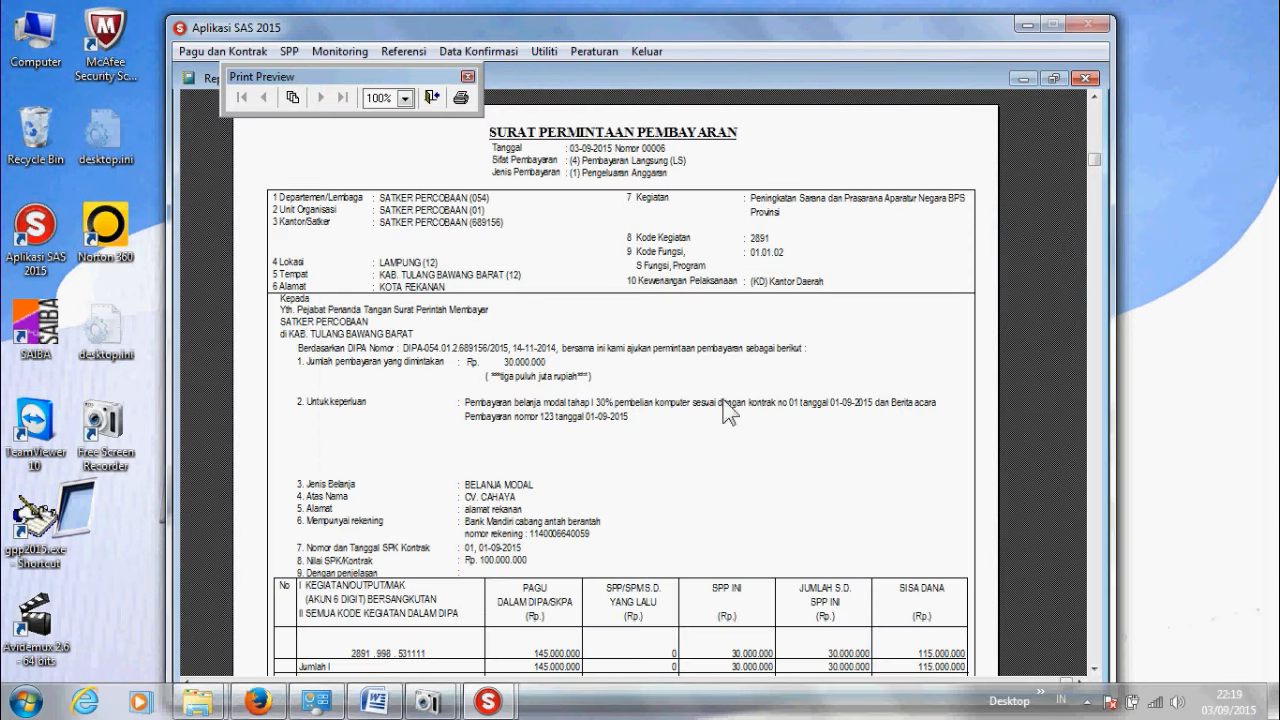
{"action": "left_click", "coordinate": [462, 97]}
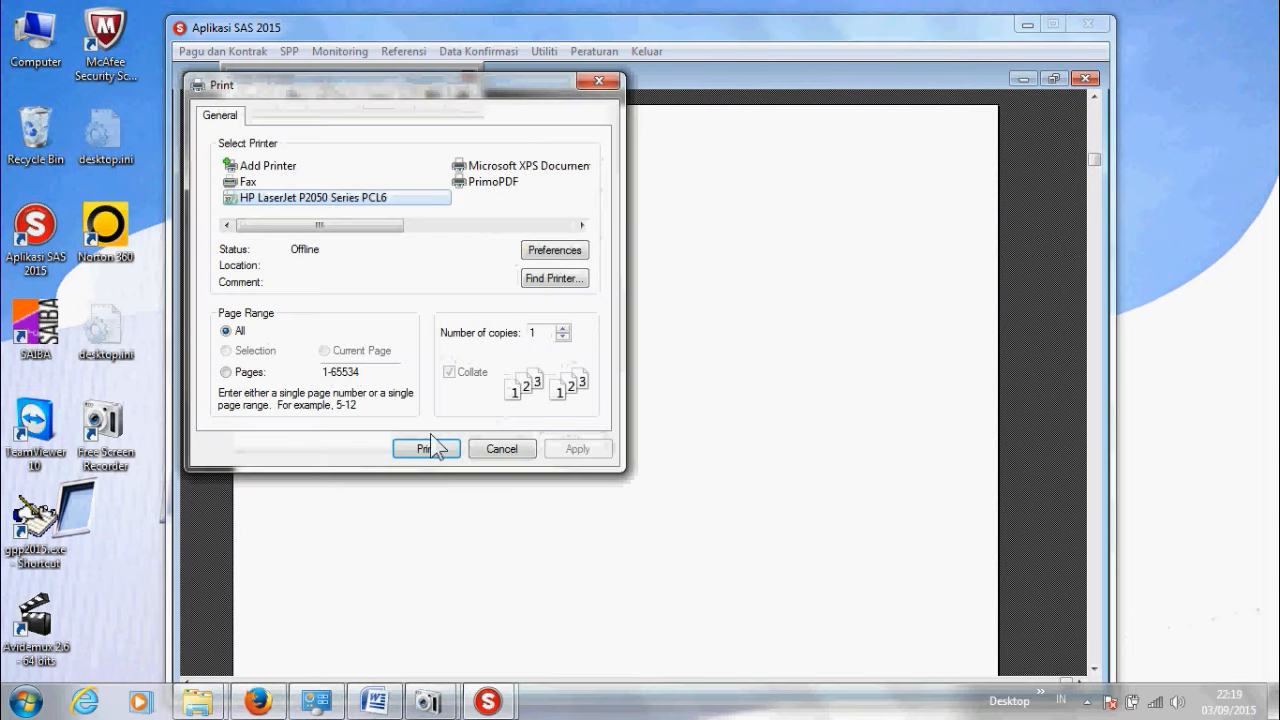
{"action": "left_click", "coordinate": [426, 449]}
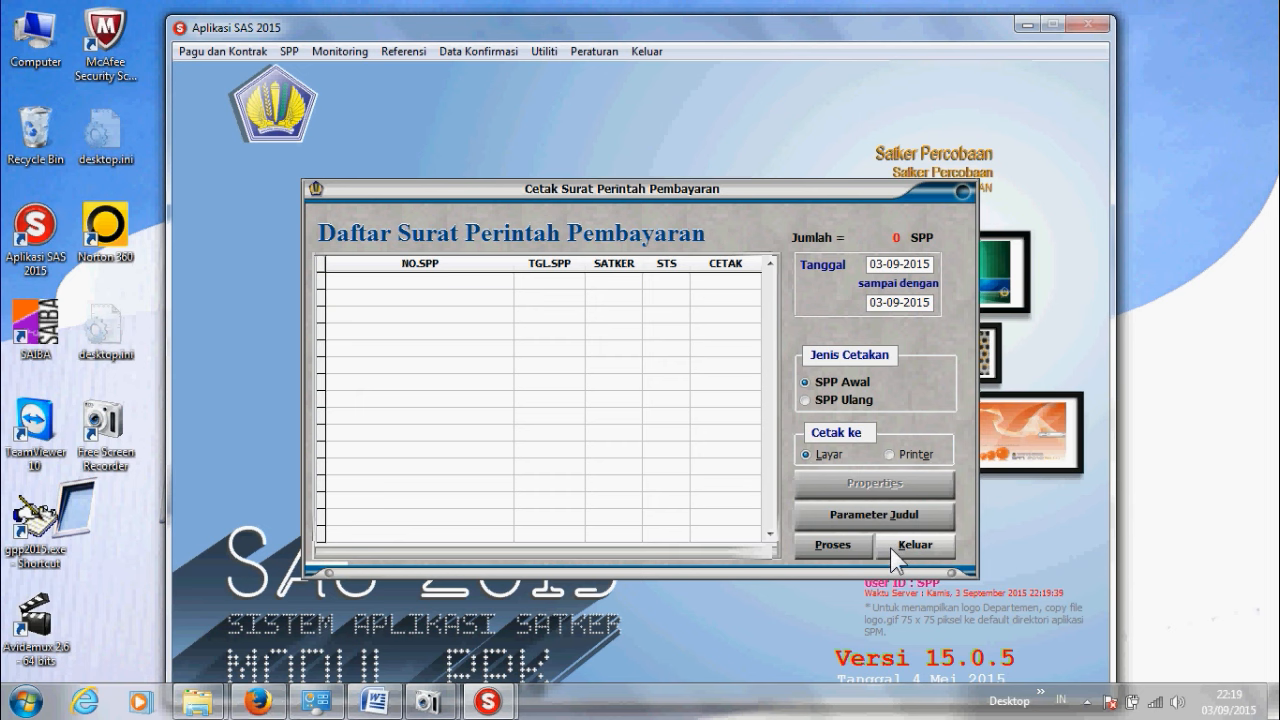
{"action": "left_click", "coordinate": [890, 547]}
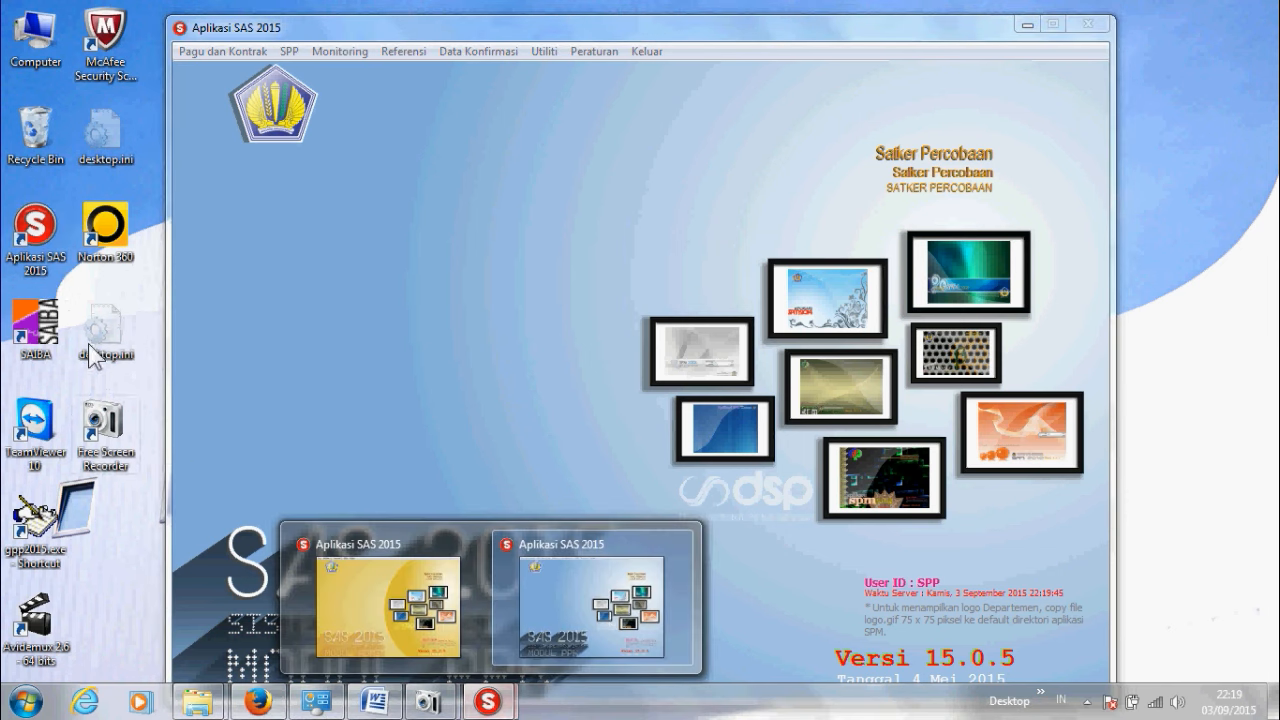
Step: Launch a second Aplikasi SAS 2015 and log in with the PPSPM username and password
{"action": "double_click", "coordinate": [58, 253]}
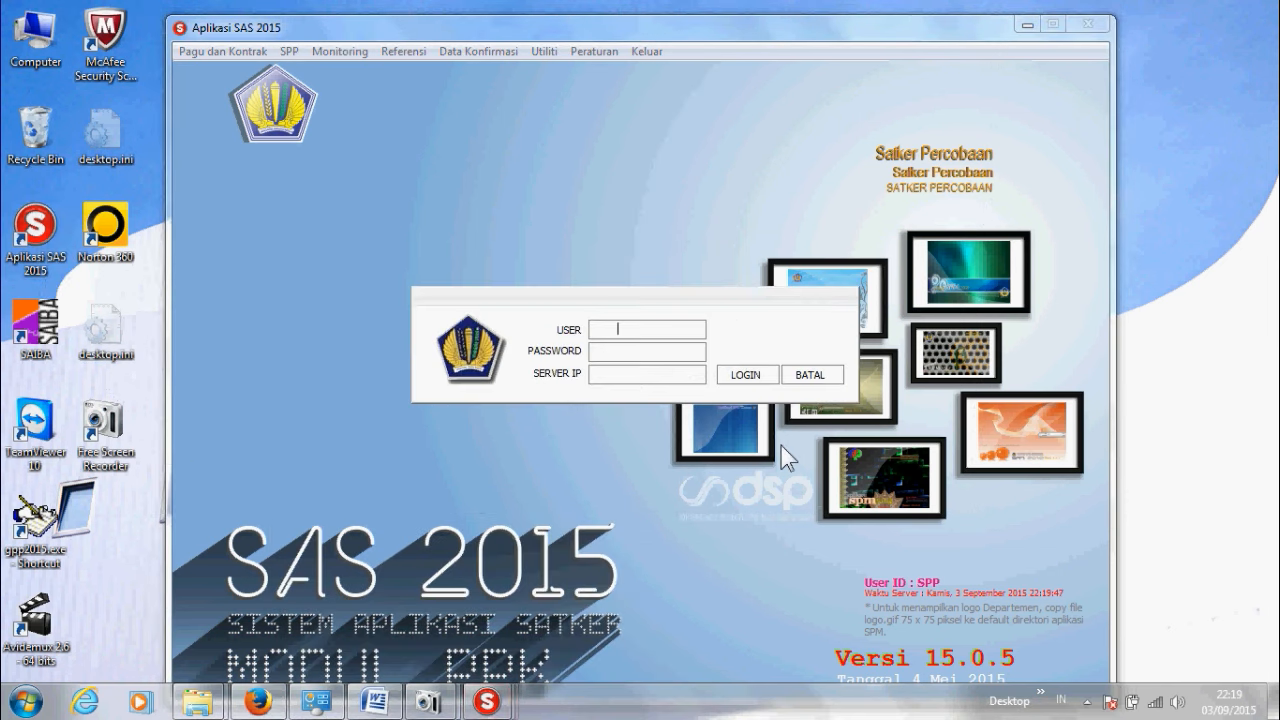
{"action": "key", "text": "Tab"}
{"action": "key", "text": "Tab"}
{"action": "left_click", "coordinate": [746, 374]}
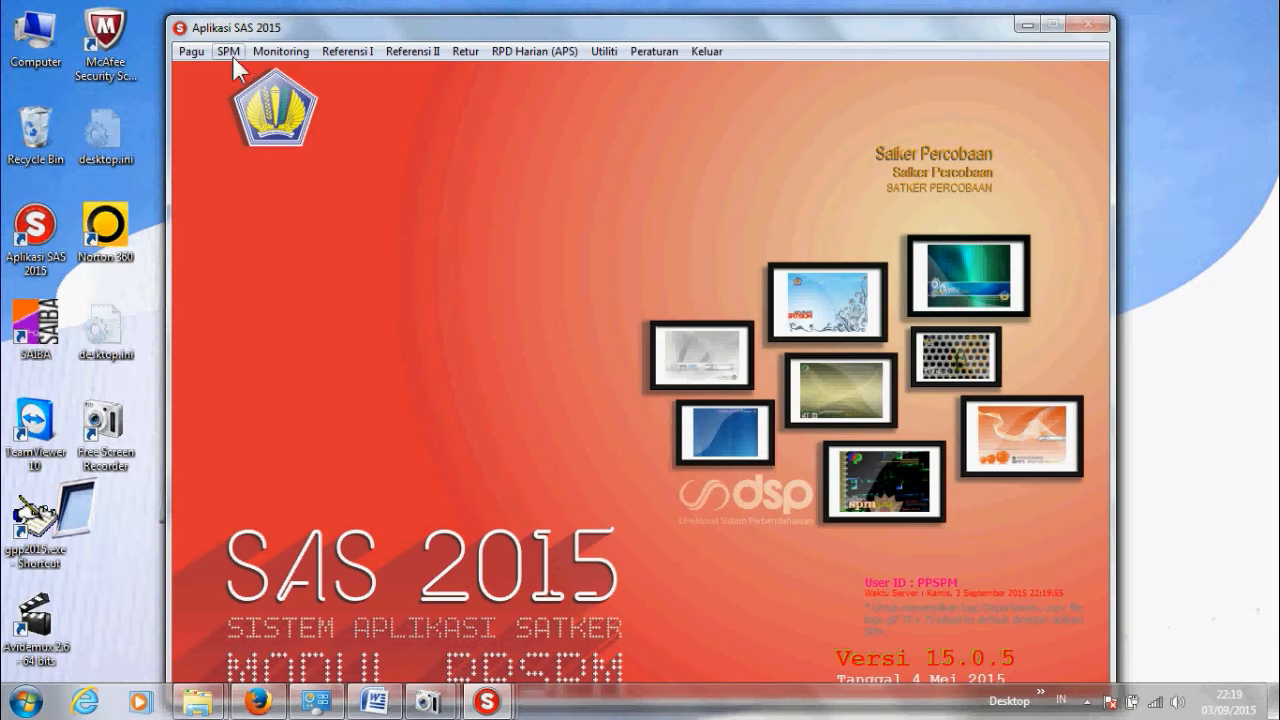
Step: Record SPP 00006 as an SPM dated 03-09-2015, save it, and close the form
{"action": "left_click", "coordinate": [234, 55]}
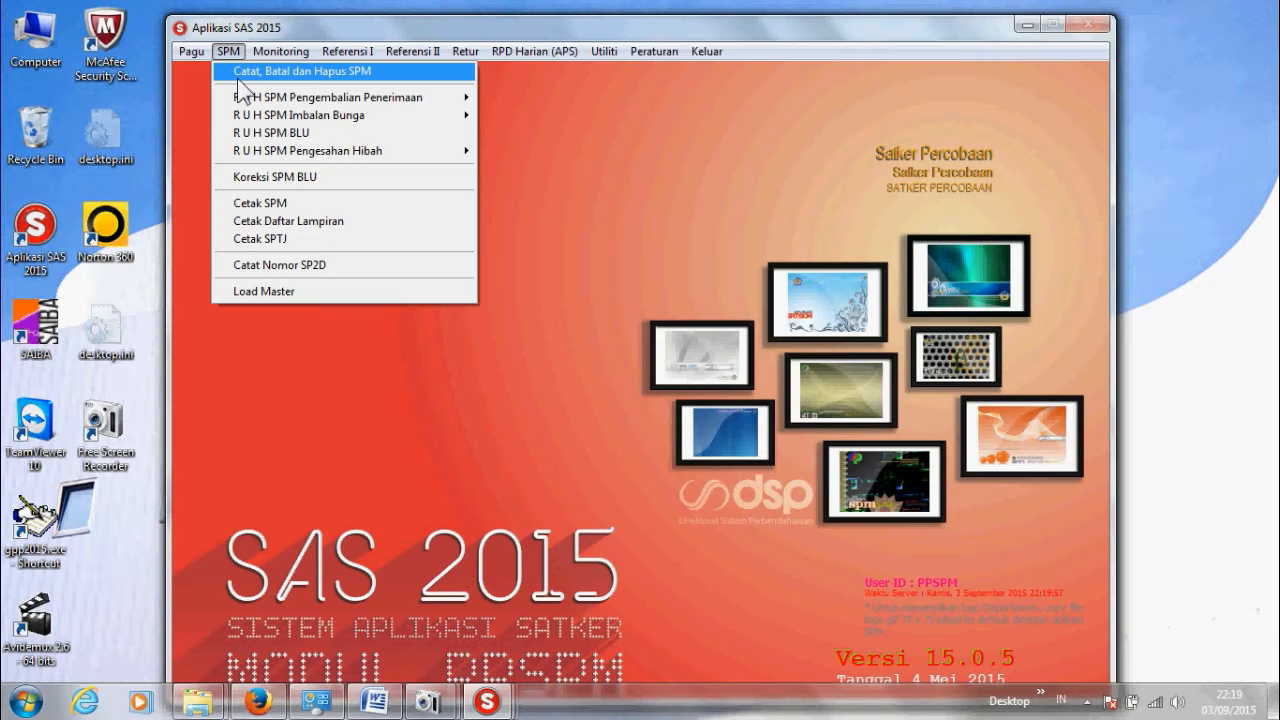
{"action": "left_click", "coordinate": [240, 72]}
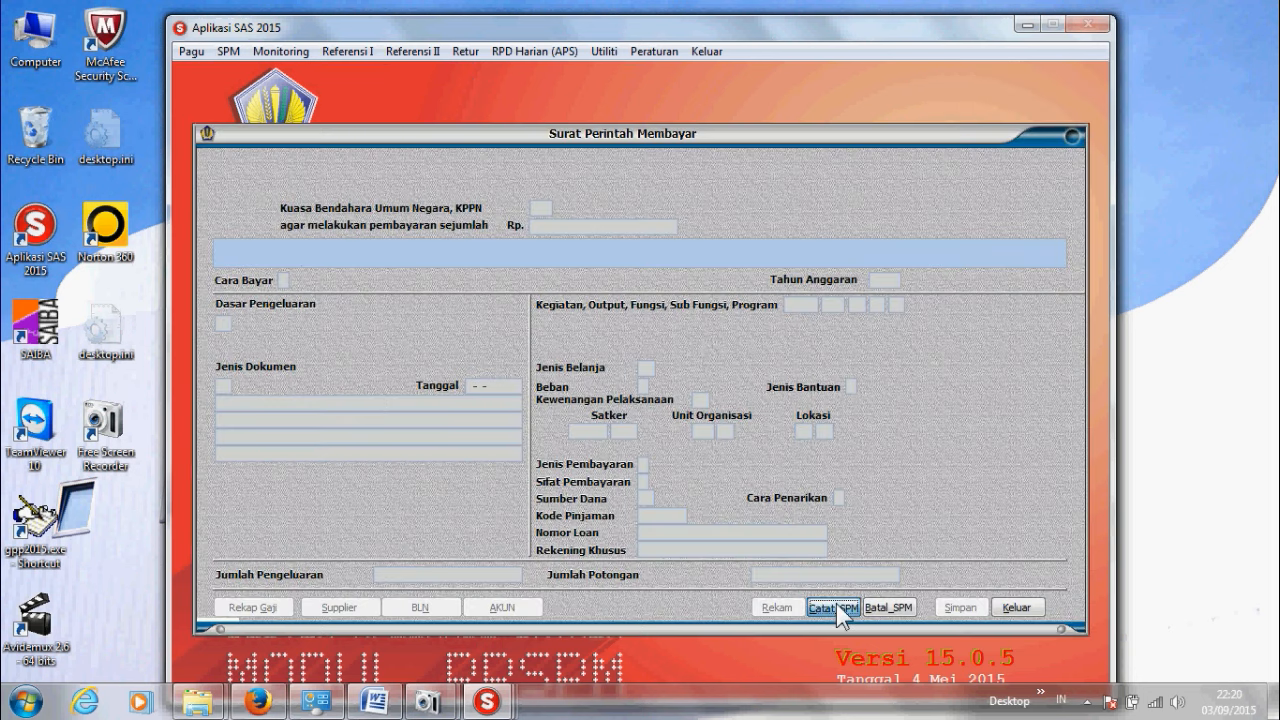
{"action": "left_click", "coordinate": [836, 603]}
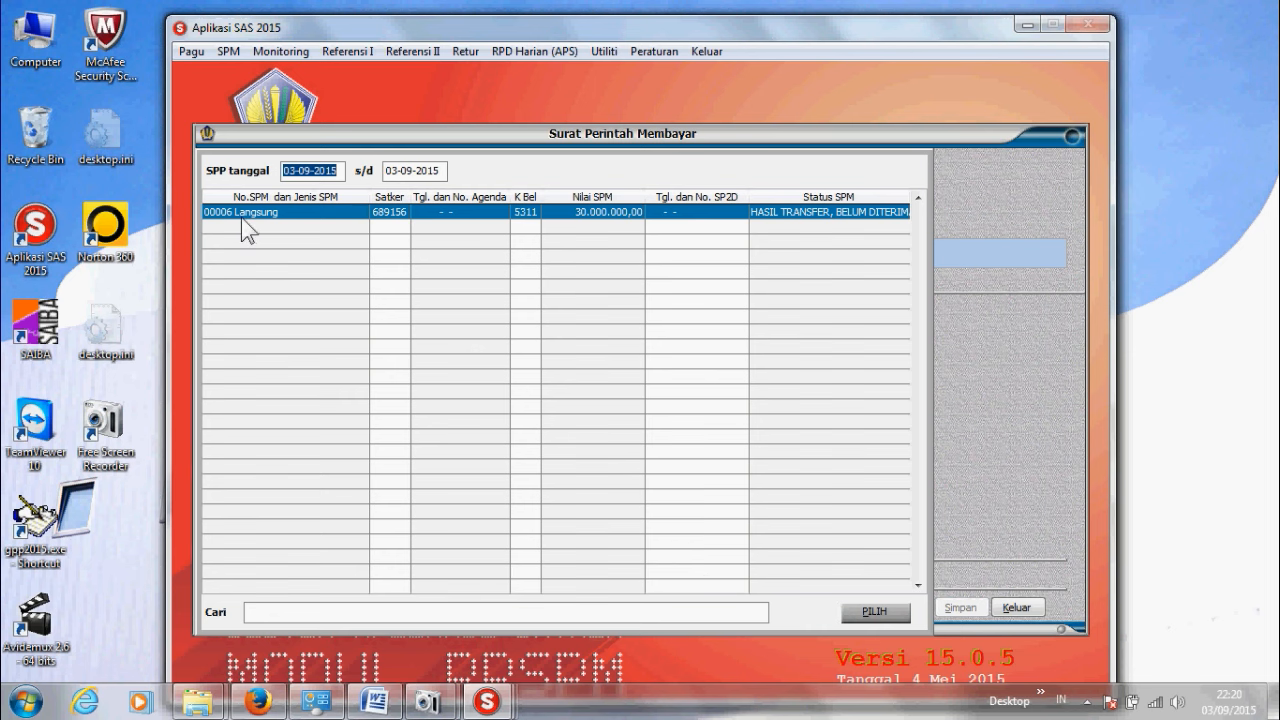
{"action": "left_click", "coordinate": [873, 613]}
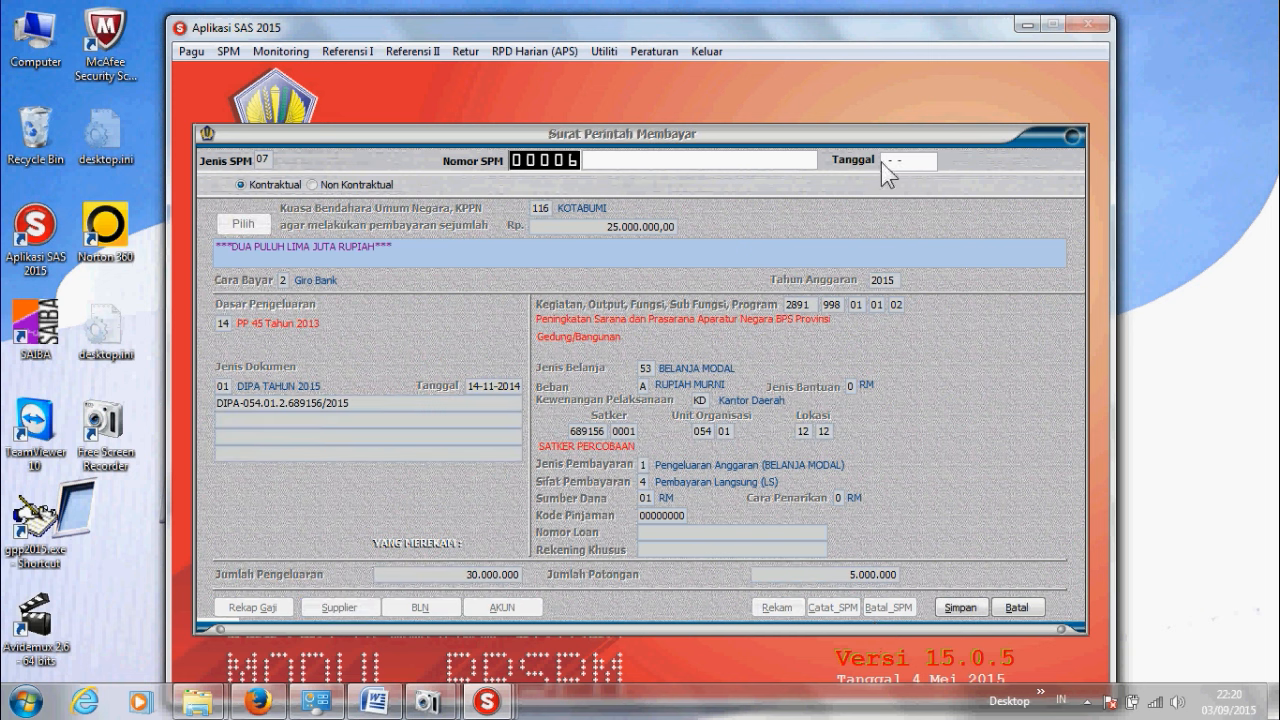
{"action": "left_click", "coordinate": [883, 162]}
{"action": "type", "text": "03-09-2015"}
{"action": "left_click", "coordinate": [977, 616]}
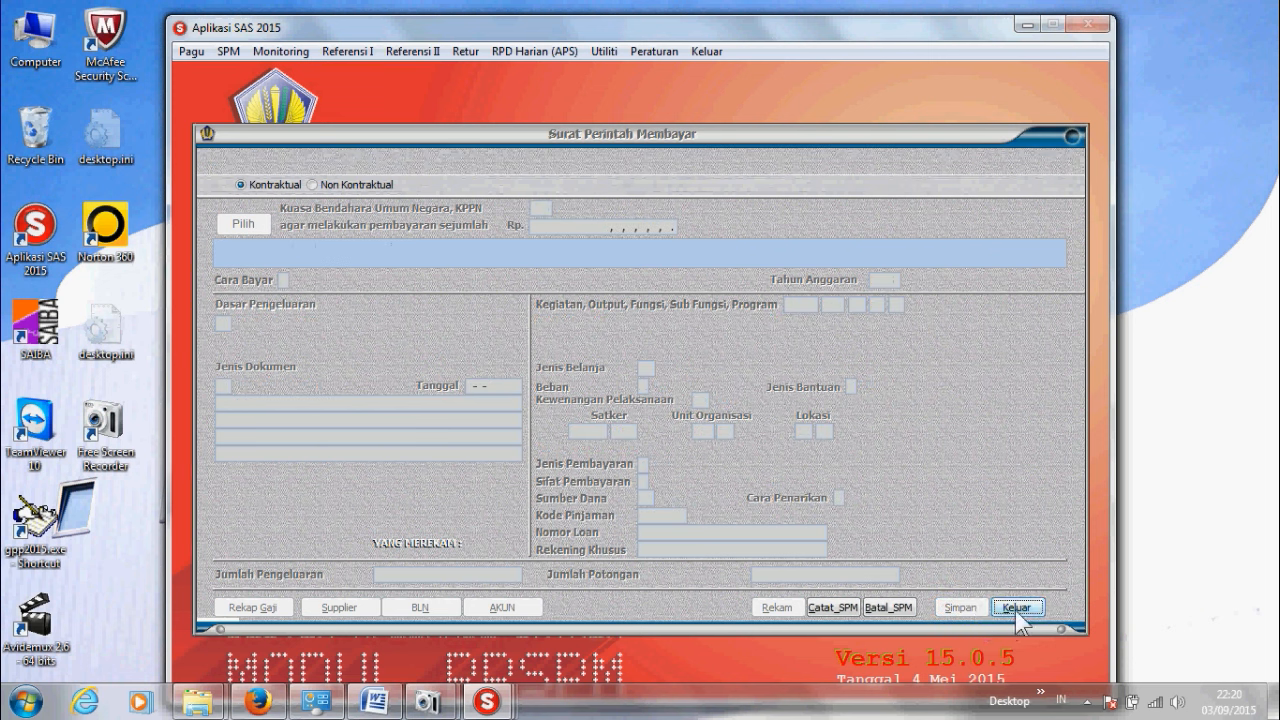
{"action": "left_click", "coordinate": [1017, 608]}
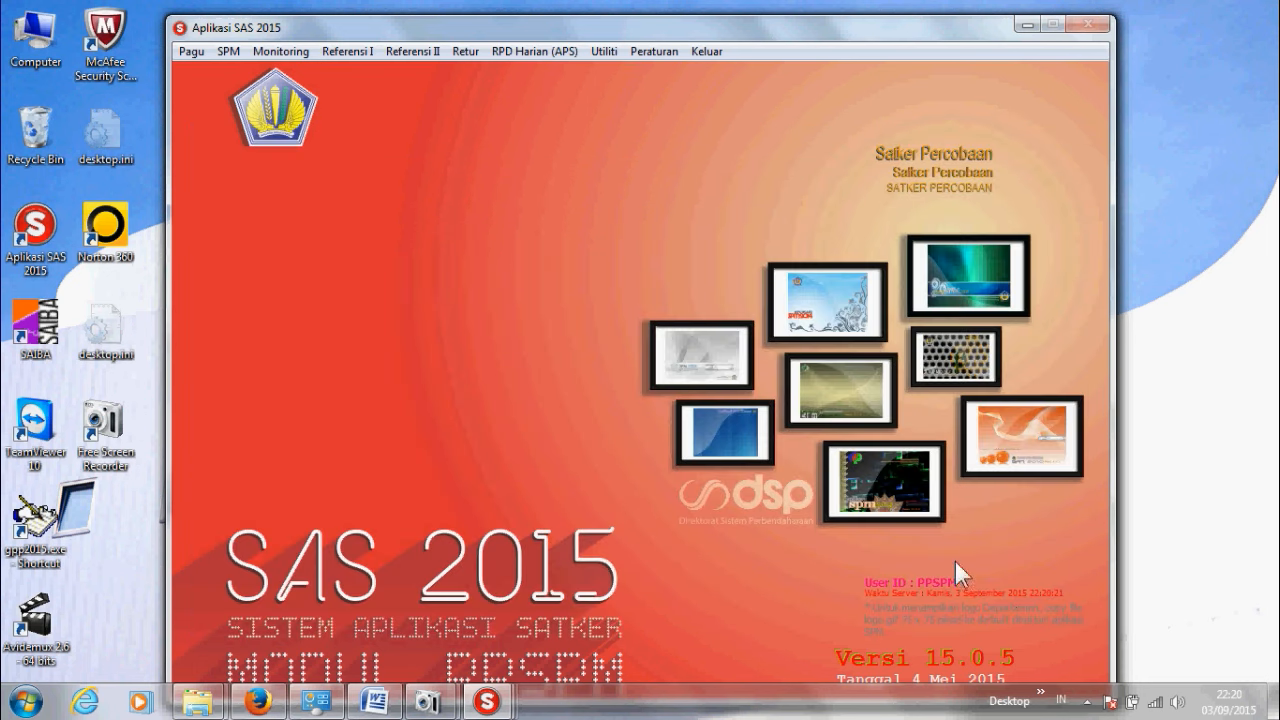
Step: Tick SPM 00006 in Cetak SPM, print it from the preview, and close the list
{"action": "left_click", "coordinate": [230, 54]}
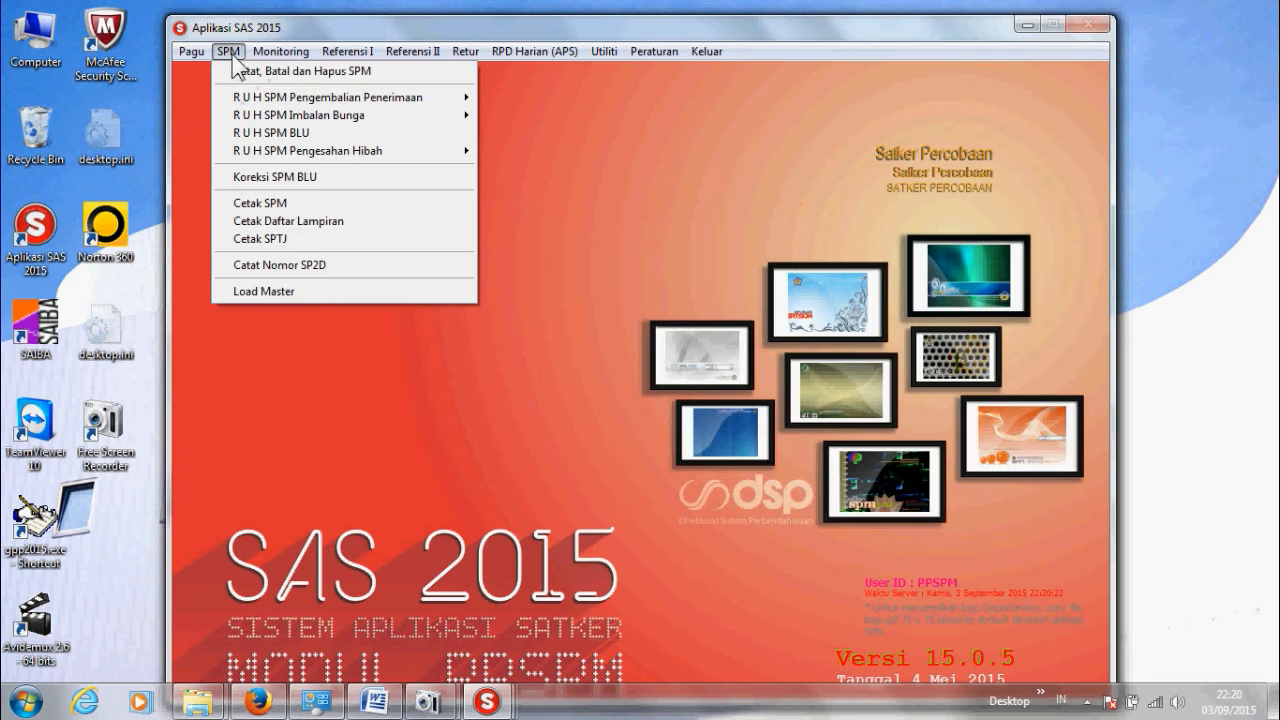
{"action": "left_click", "coordinate": [255, 203]}
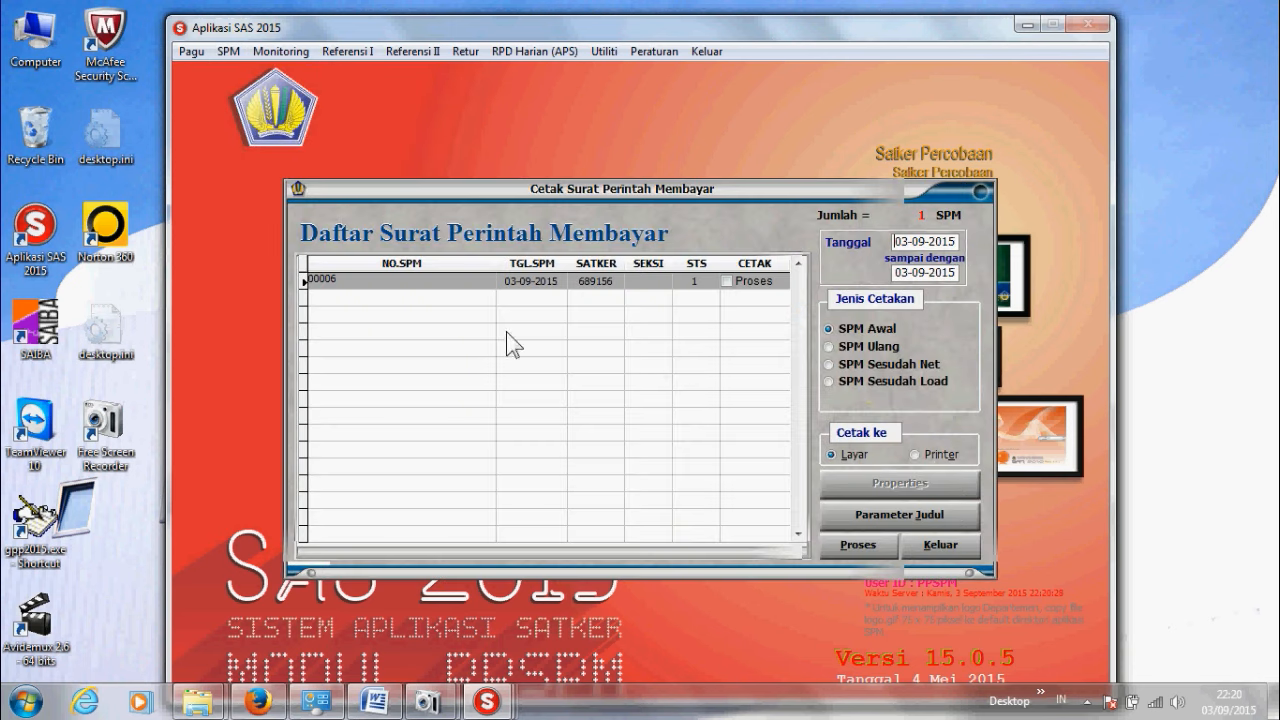
{"action": "left_click", "coordinate": [727, 283]}
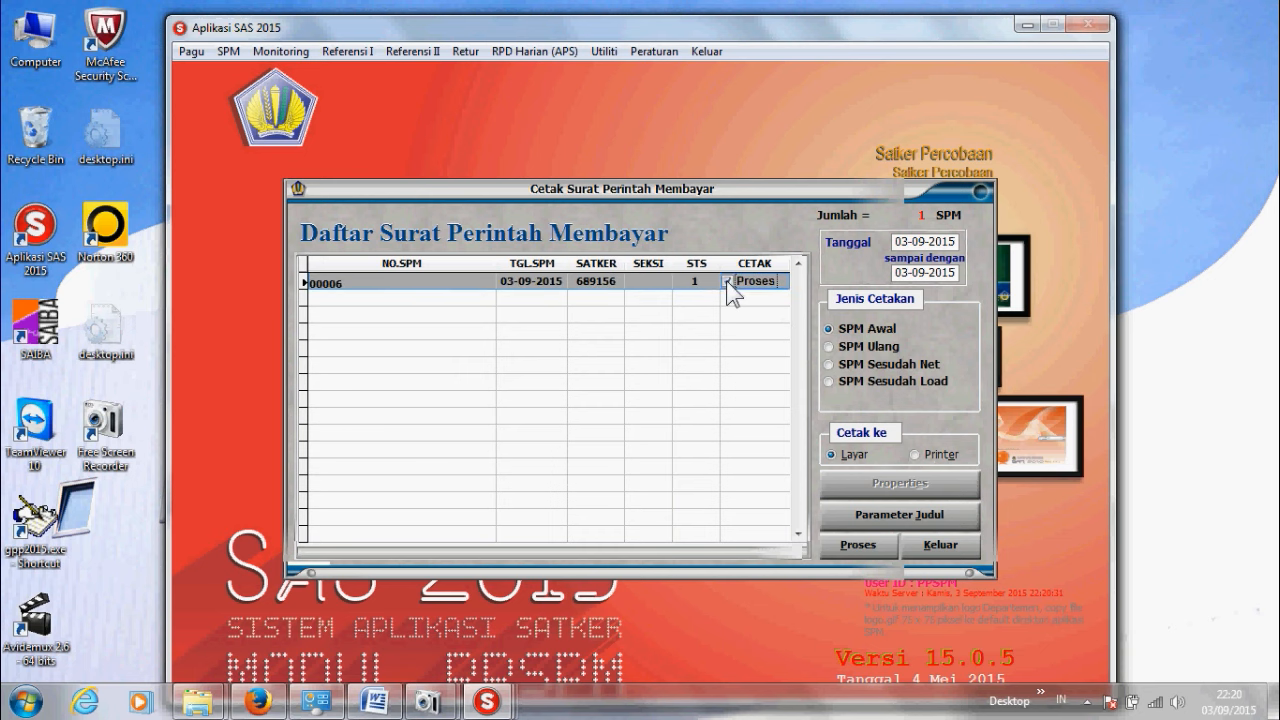
{"action": "left_click", "coordinate": [868, 551]}
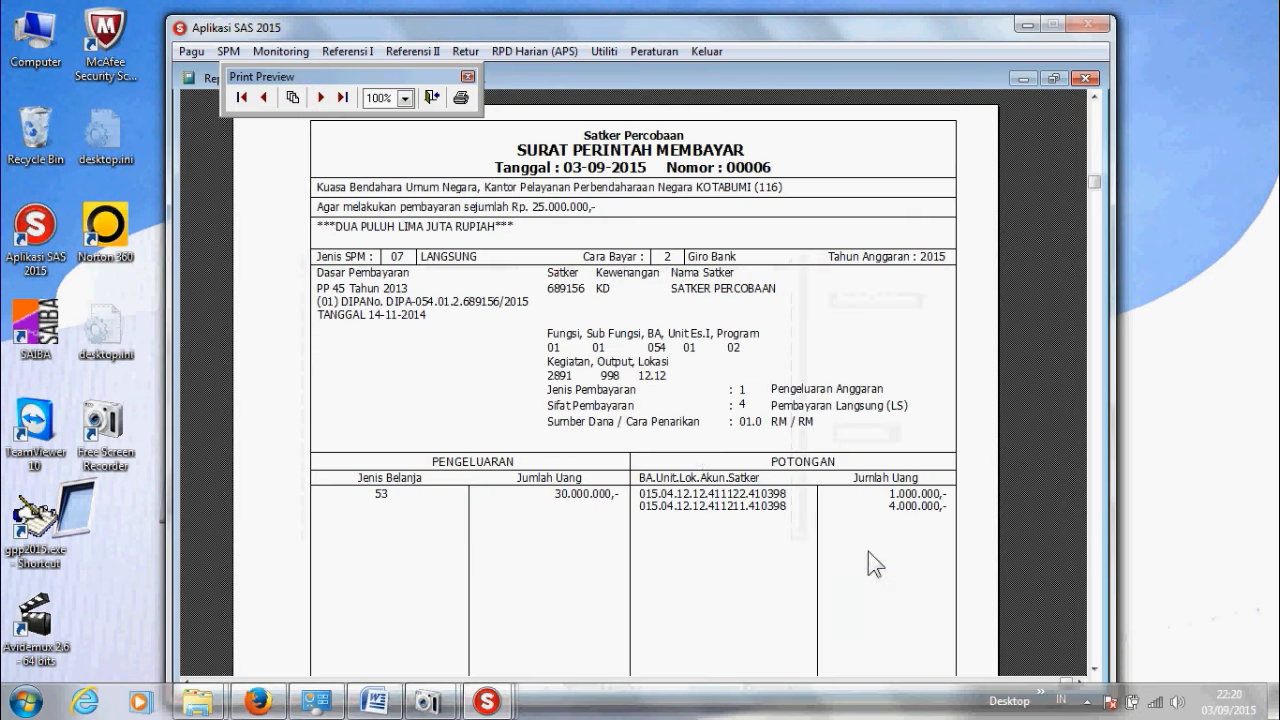
{"action": "left_click", "coordinate": [457, 99]}
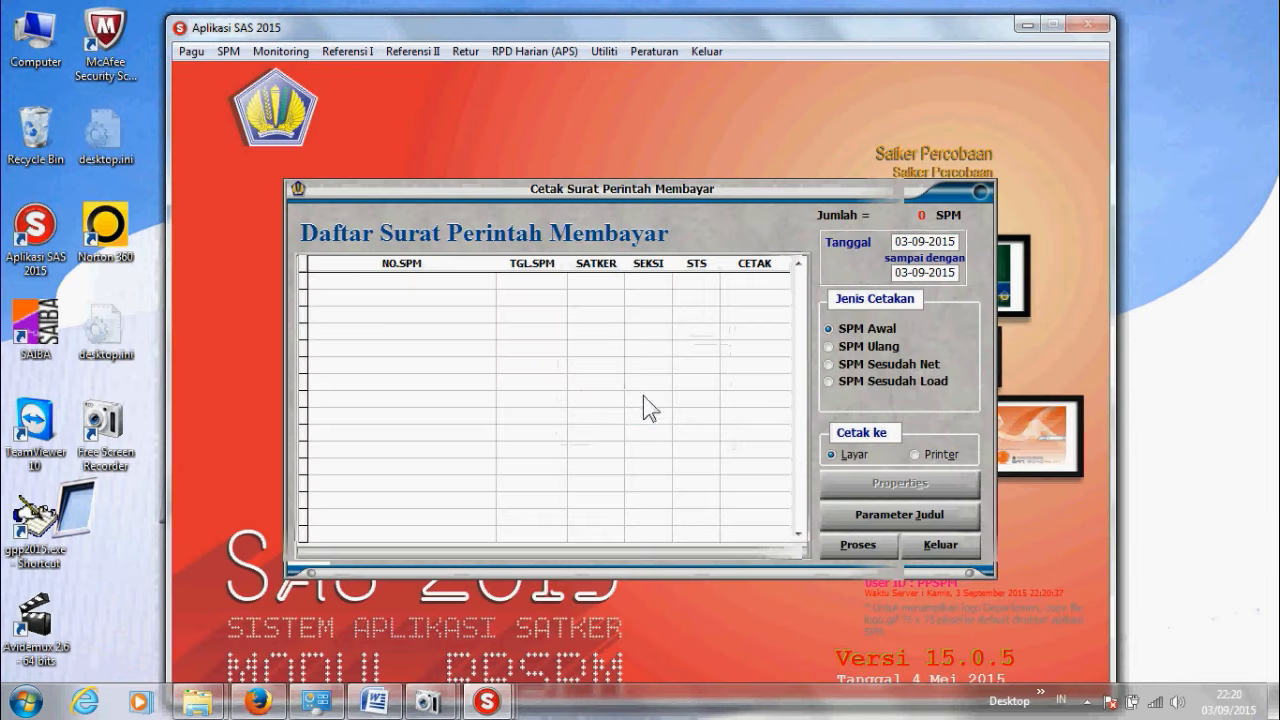
{"action": "left_click", "coordinate": [943, 551]}
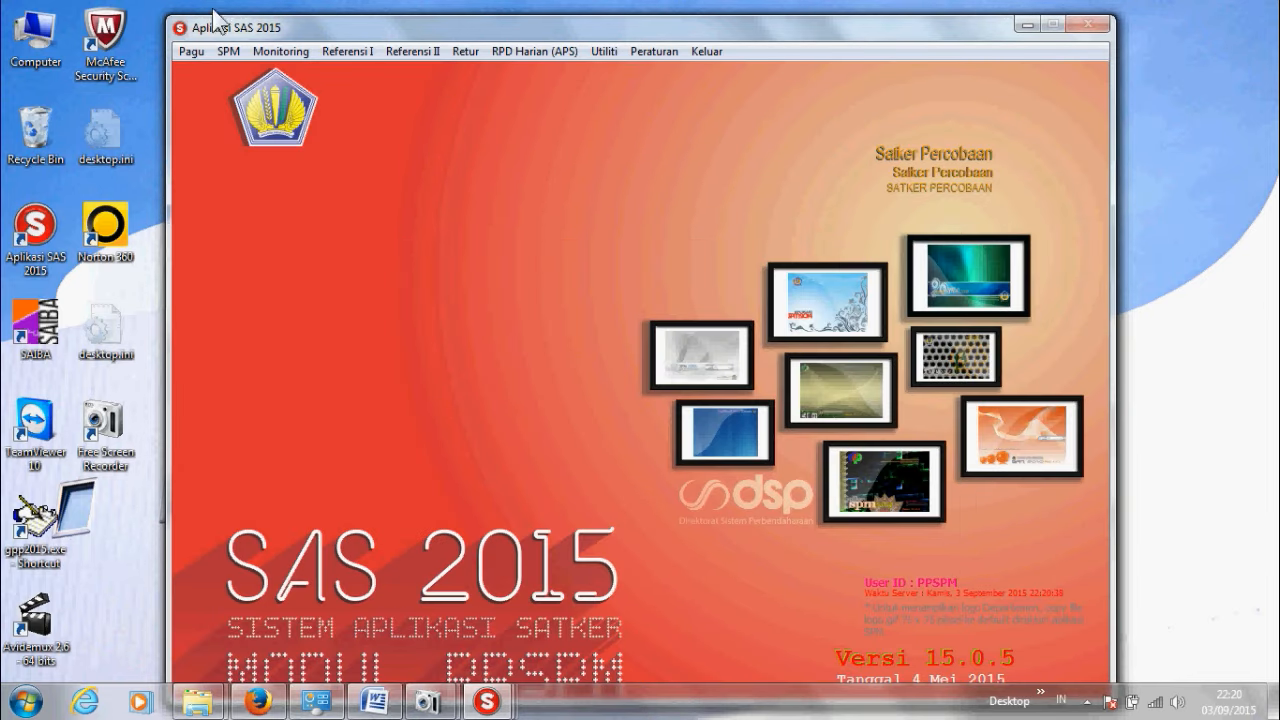
Step: Transfer the NON GUP SPM 00006 (30.000.000) to KPPN via Utiliti > Transfer SPM ke KPPN
{"action": "left_click", "coordinate": [606, 51]}
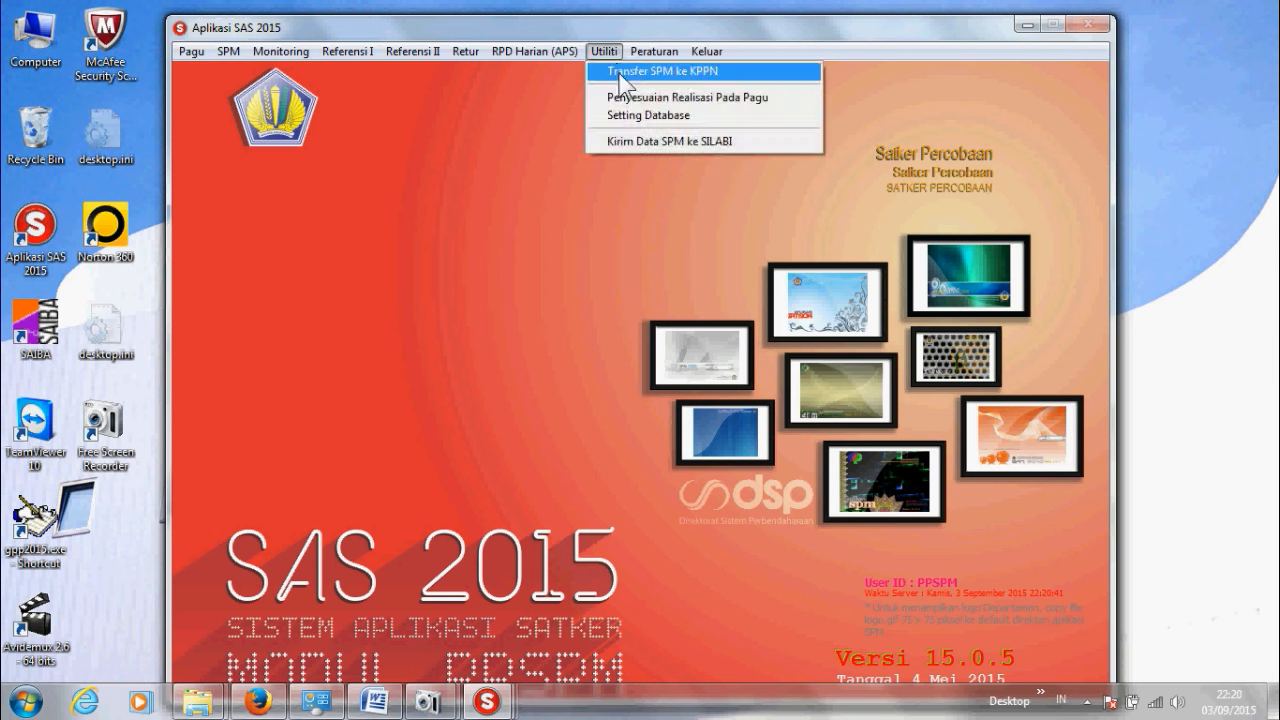
{"action": "left_click", "coordinate": [619, 73]}
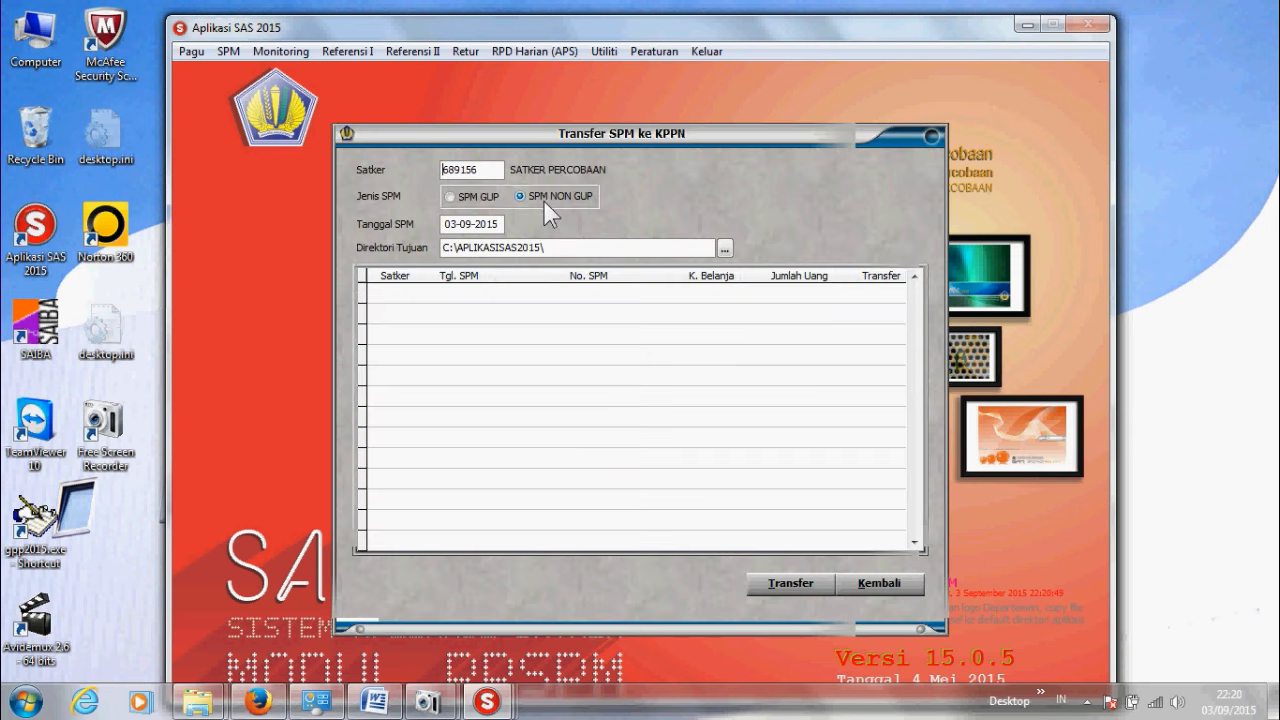
{"action": "left_click", "coordinate": [542, 195]}
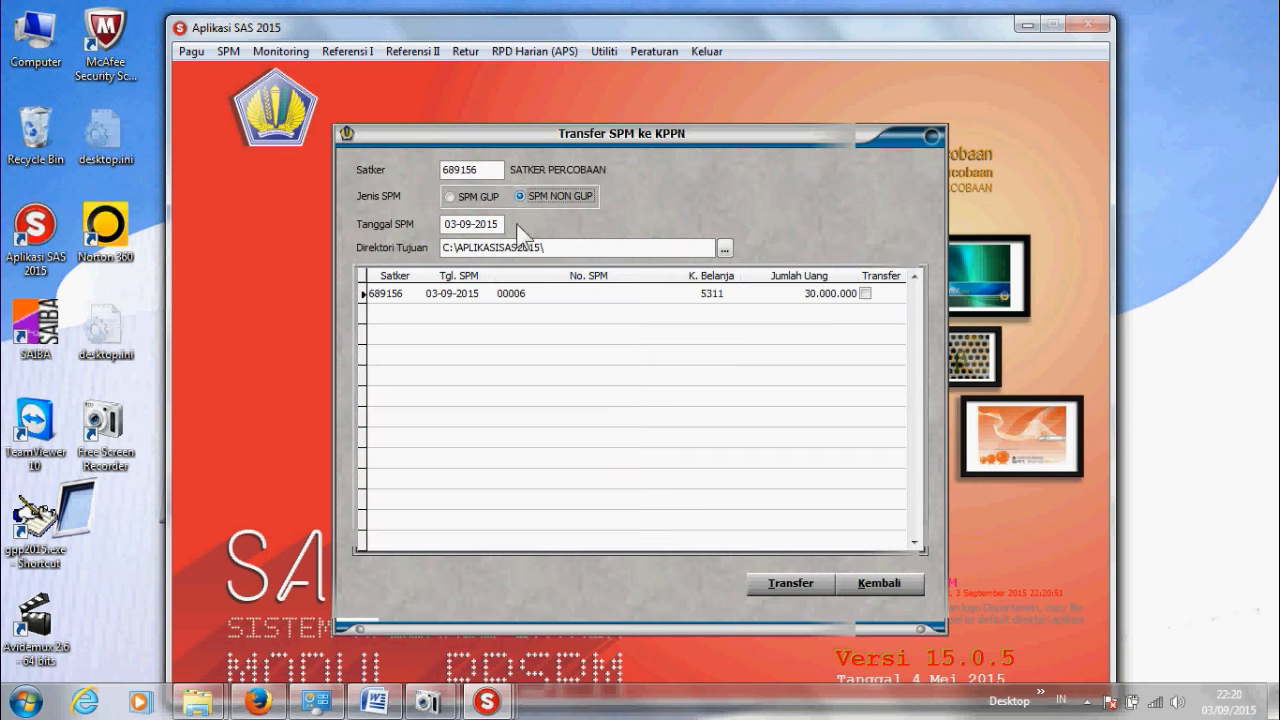
{"action": "left_click", "coordinate": [865, 293]}
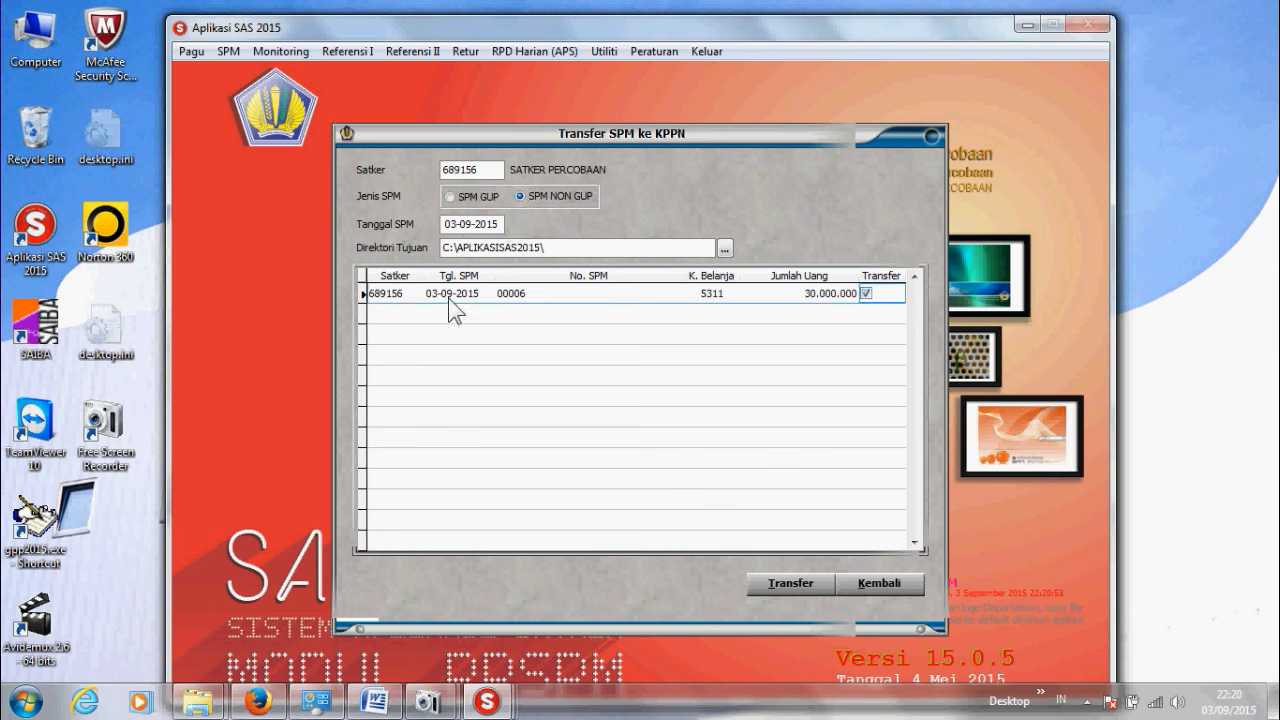
{"action": "left_click", "coordinate": [806, 592]}
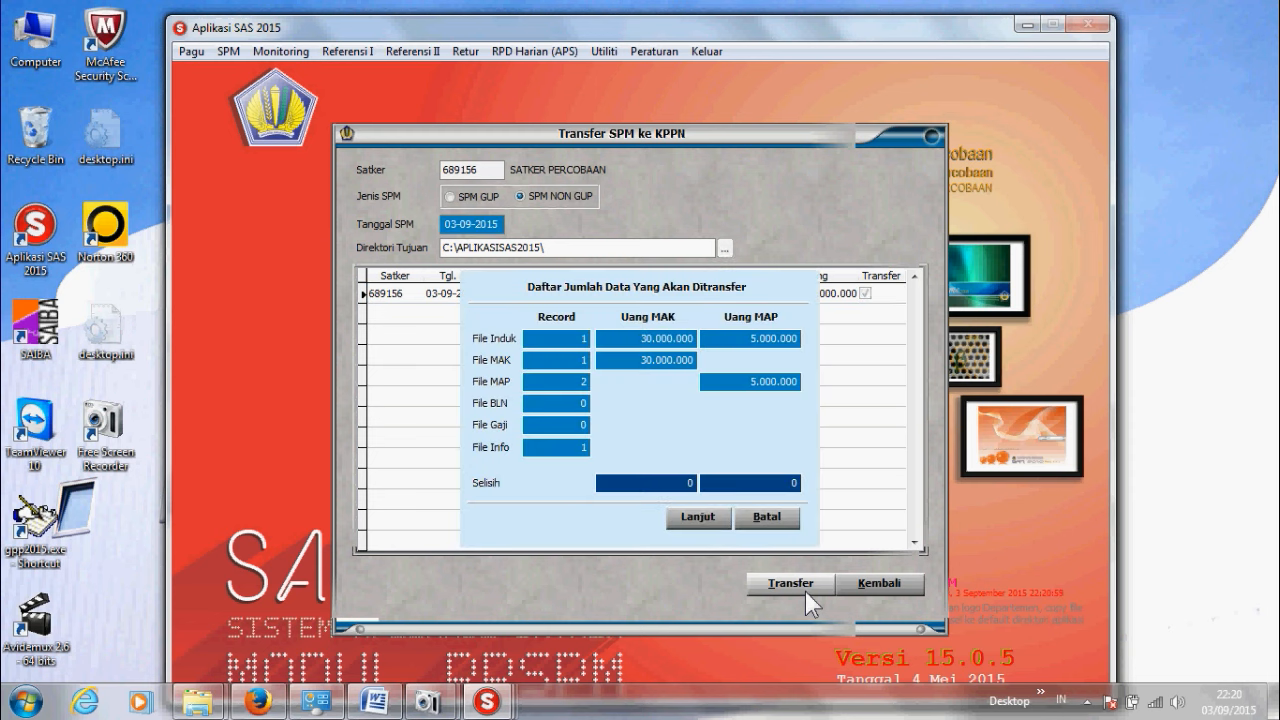
{"action": "left_click", "coordinate": [688, 518]}
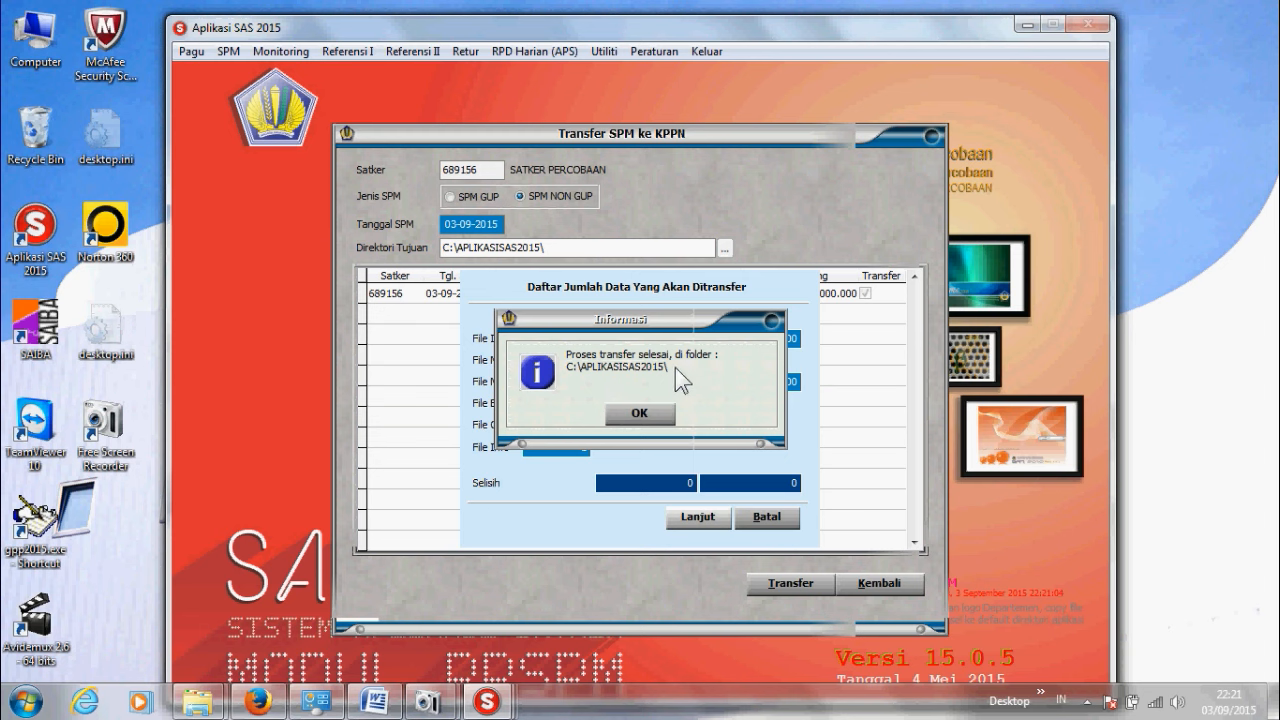
Step: Confirm z68915620150903.spm (8 KB) exists in C:\AplikasiSAS2015, then return to SAS
{"action": "left_click", "coordinate": [637, 414]}
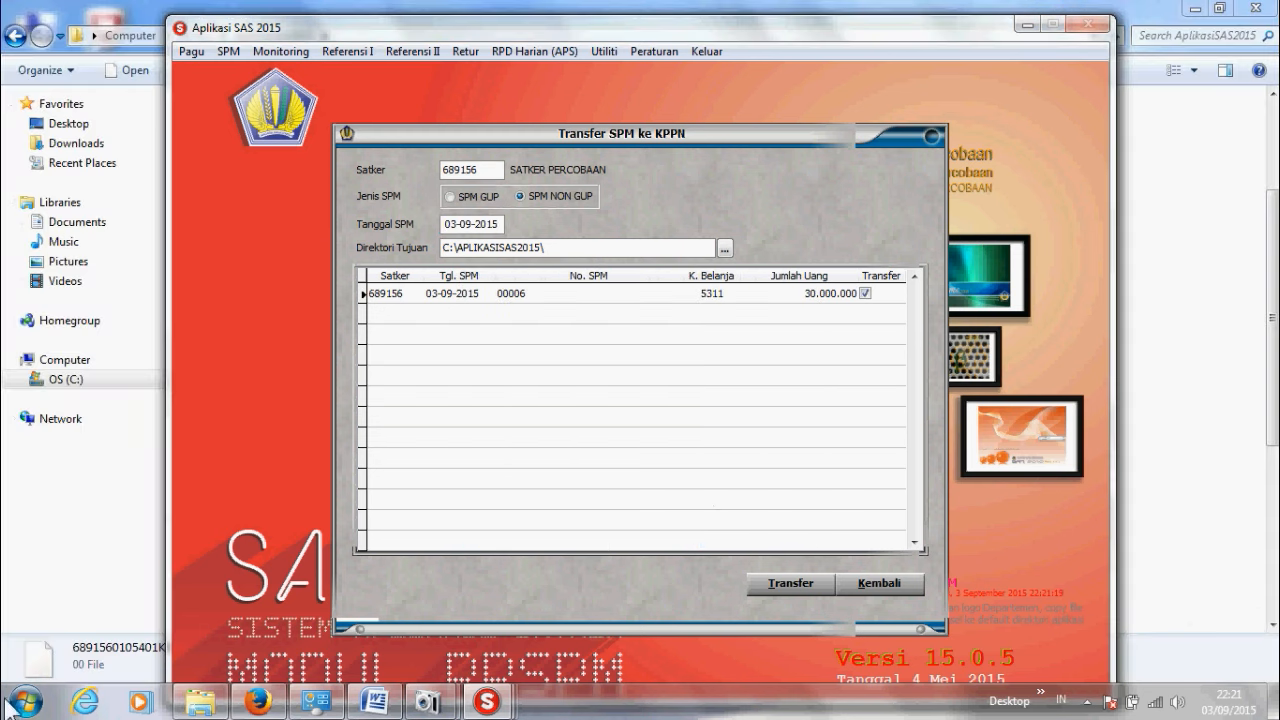
{"action": "left_click", "coordinate": [203, 702]}
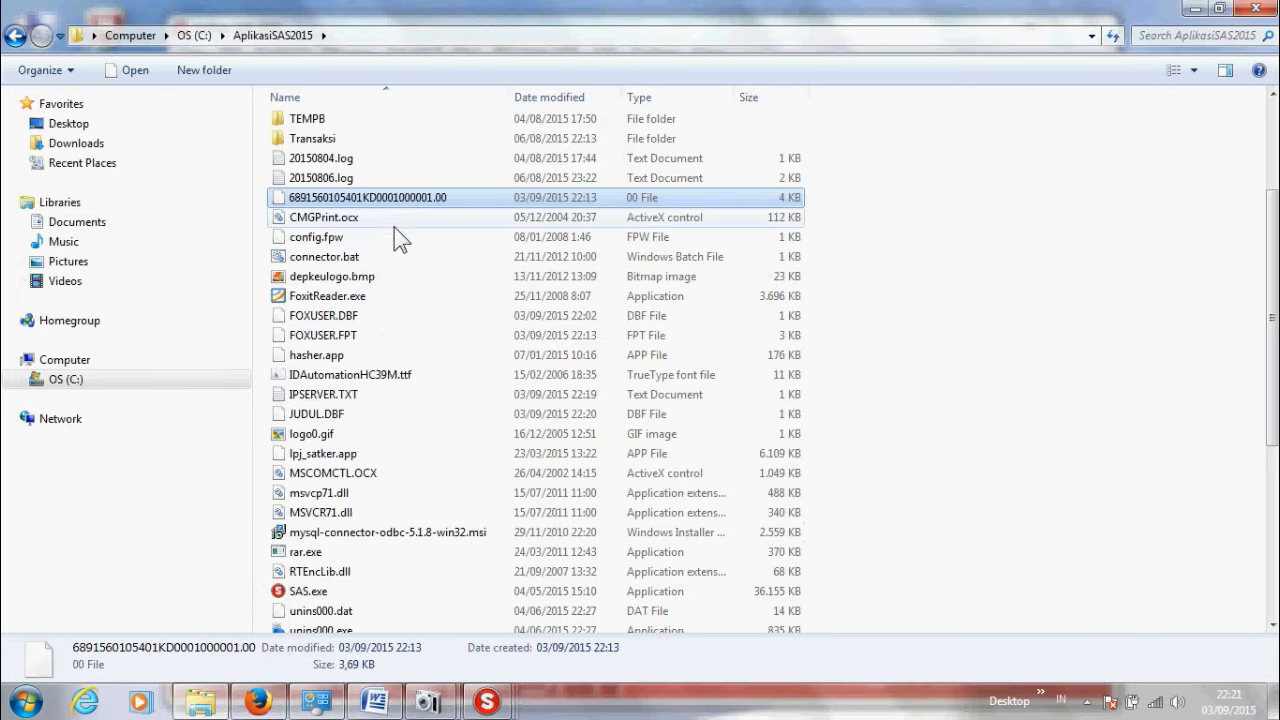
{"action": "scroll", "coordinate": [430, 340], "scroll_direction": "down", "scroll_amount": 5}
{"action": "scroll", "coordinate": [430, 340], "scroll_direction": "down", "scroll_amount": 1}
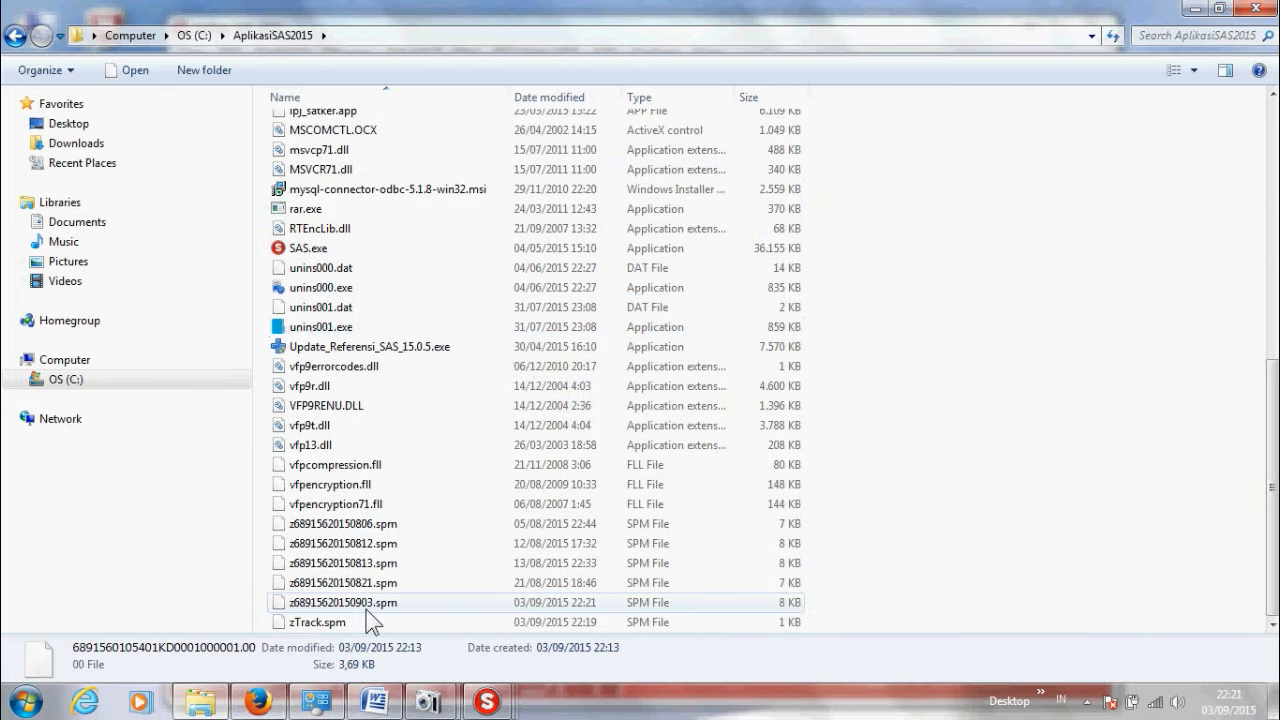
{"action": "left_click", "coordinate": [430, 603]}
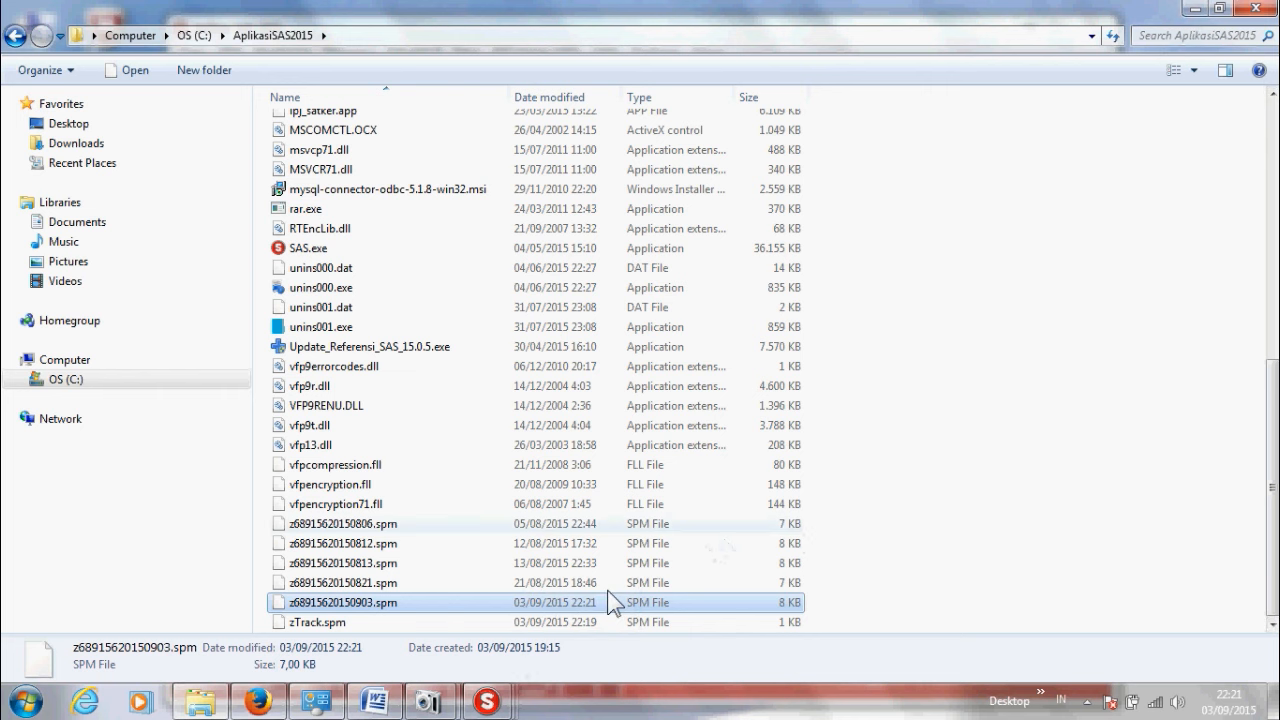
{"action": "left_click", "coordinate": [1193, 10]}
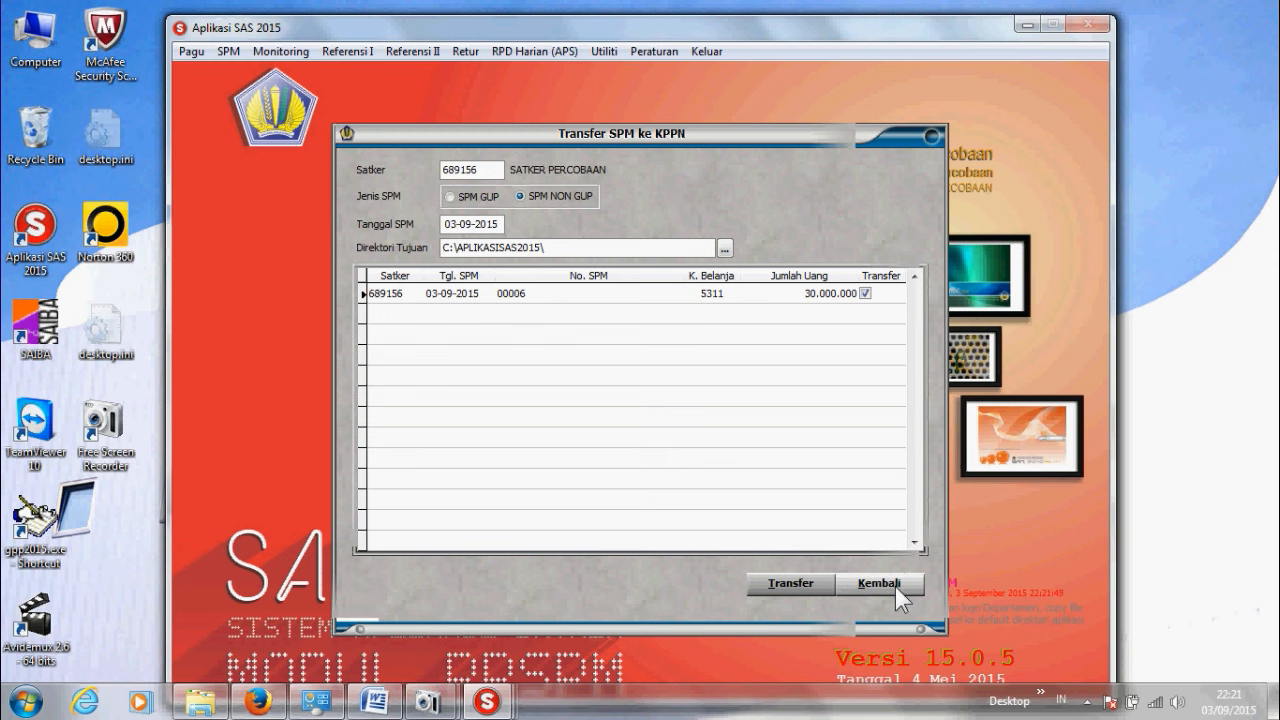
{"action": "left_click", "coordinate": [880, 584]}
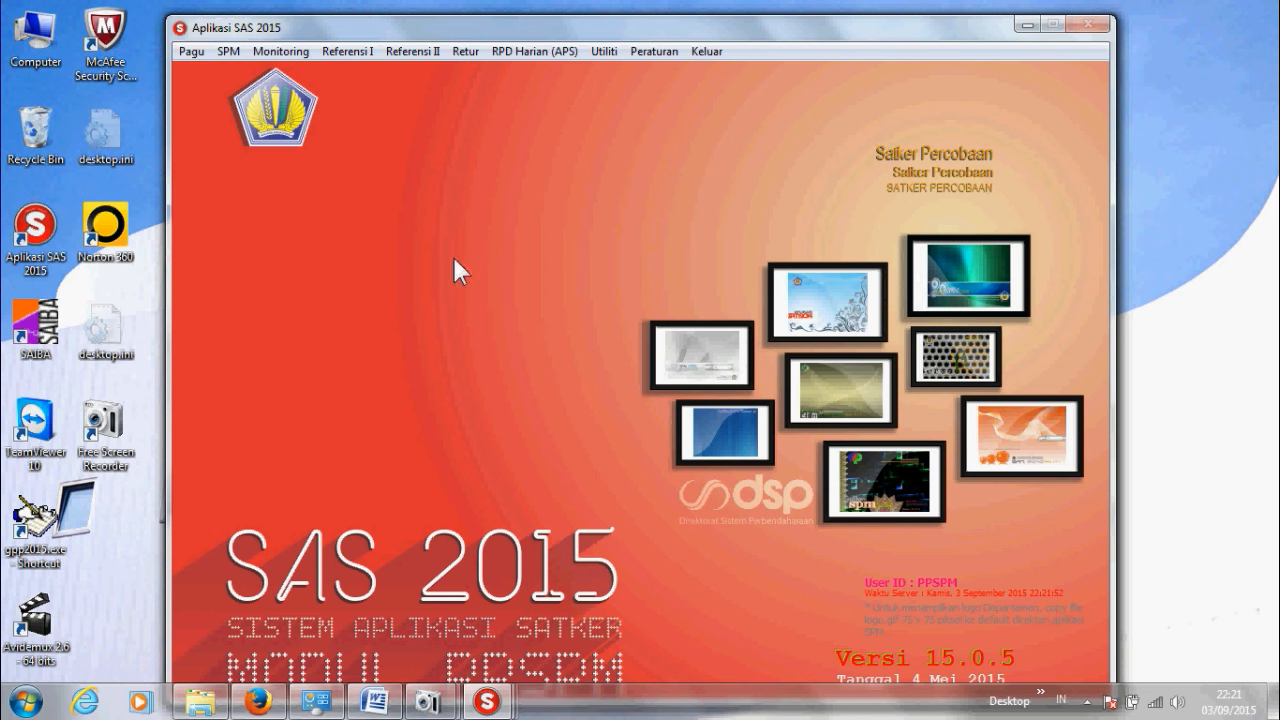
{"action": "left_click", "coordinate": [228, 52]}
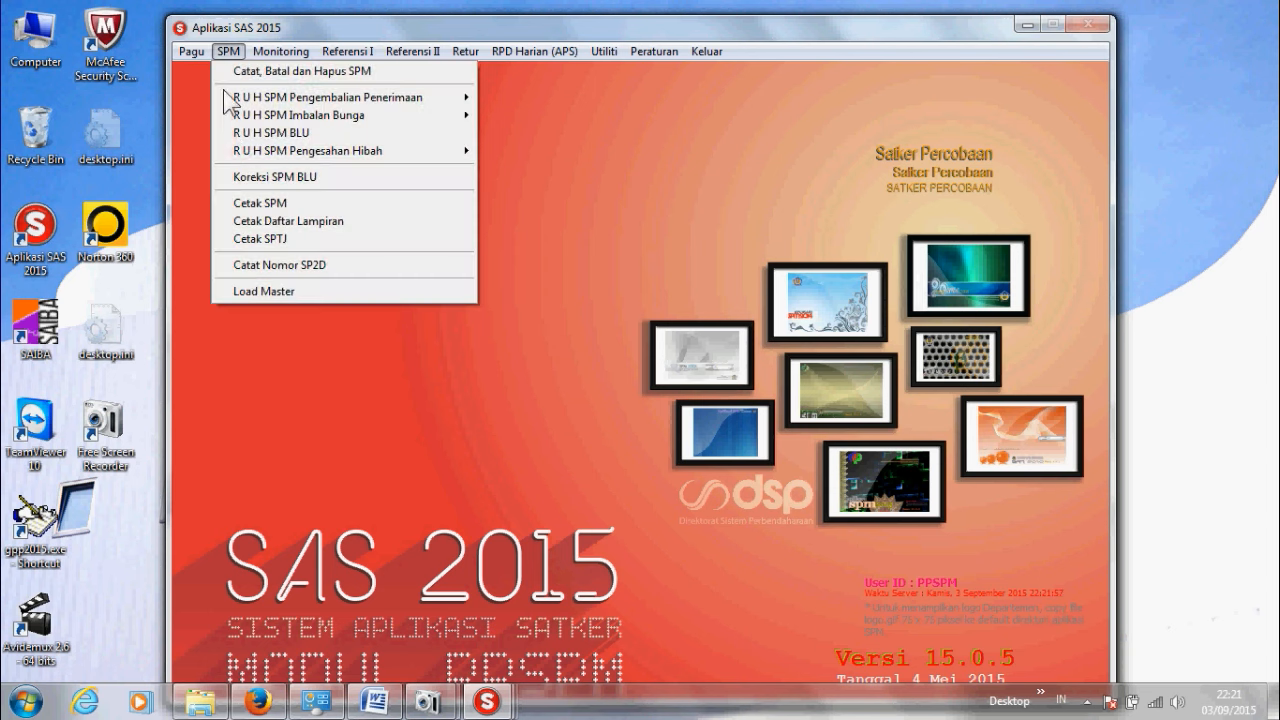
{"action": "left_click", "coordinate": [258, 266]}
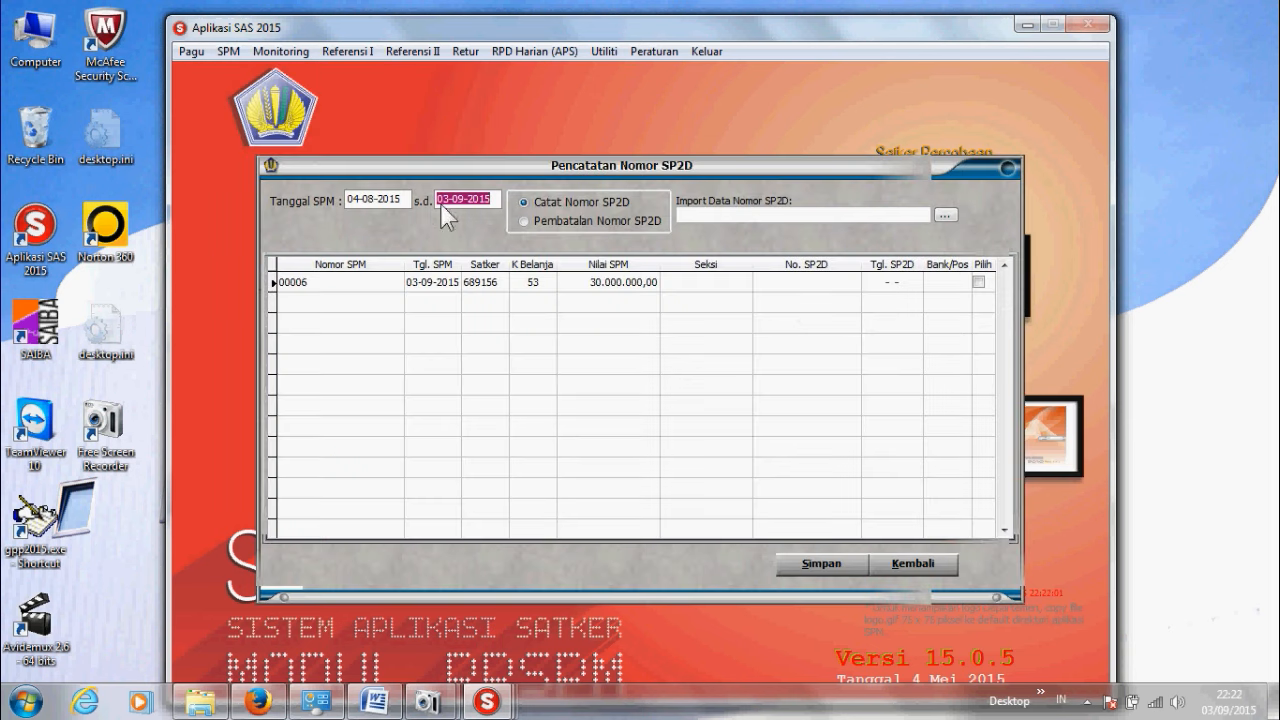
{"action": "left_click", "coordinate": [772, 283]}
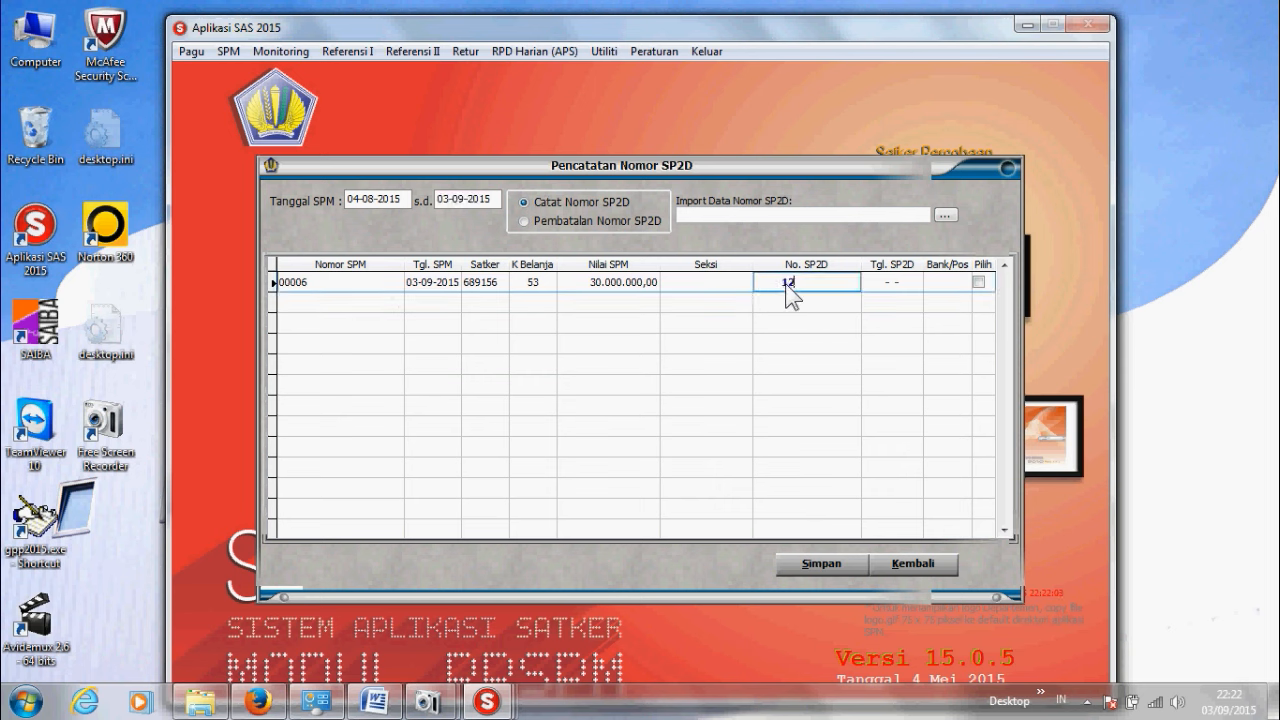
{"action": "key", "text": "Return"}
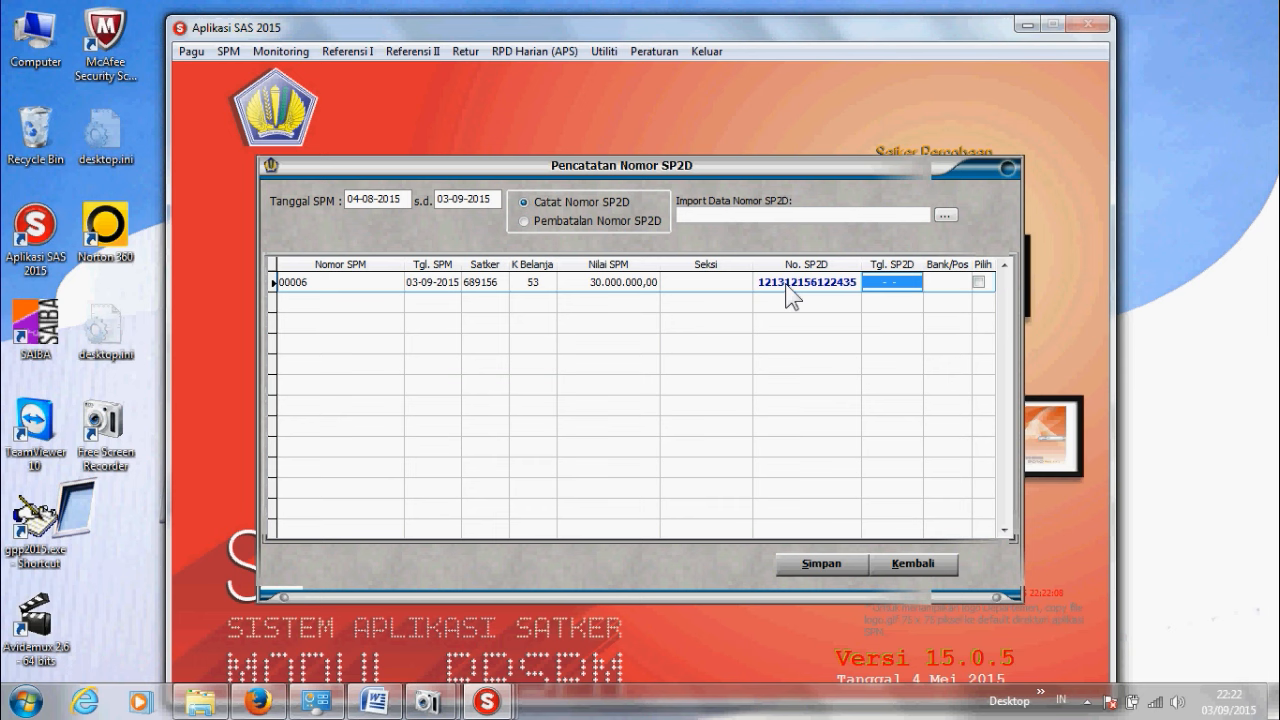
{"action": "key", "text": "Return"}
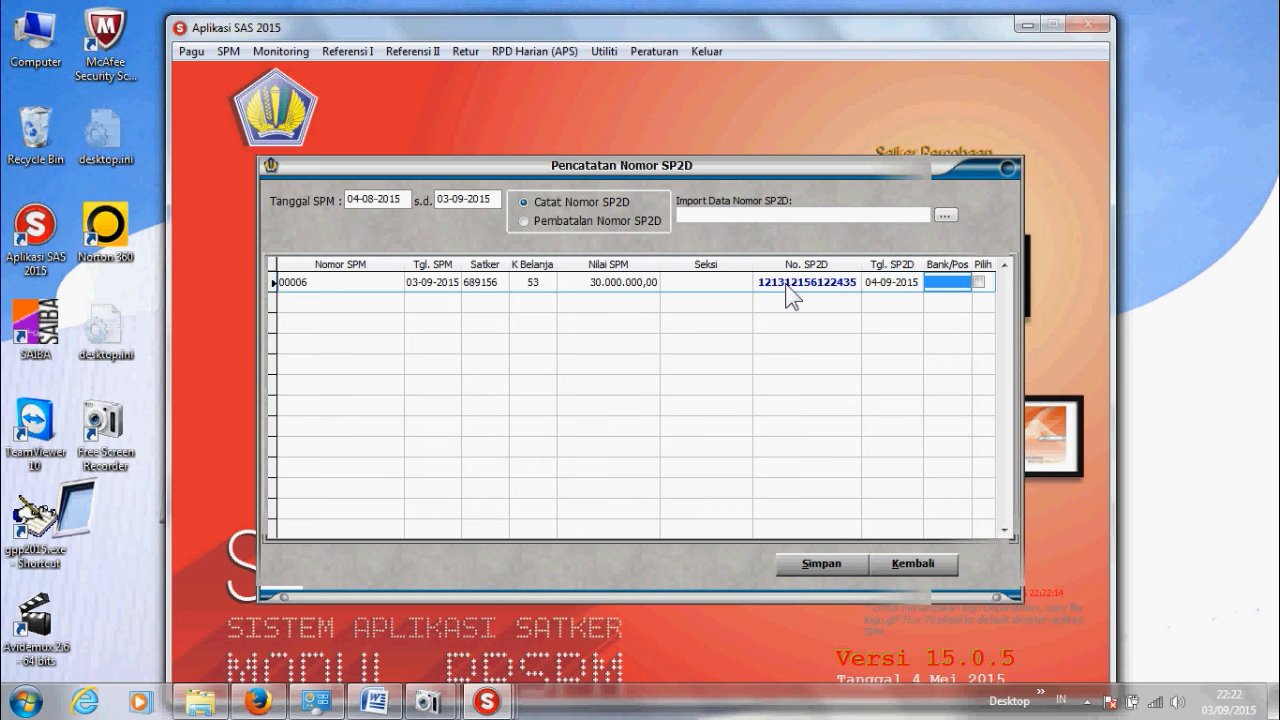
{"action": "left_click", "coordinate": [980, 283]}
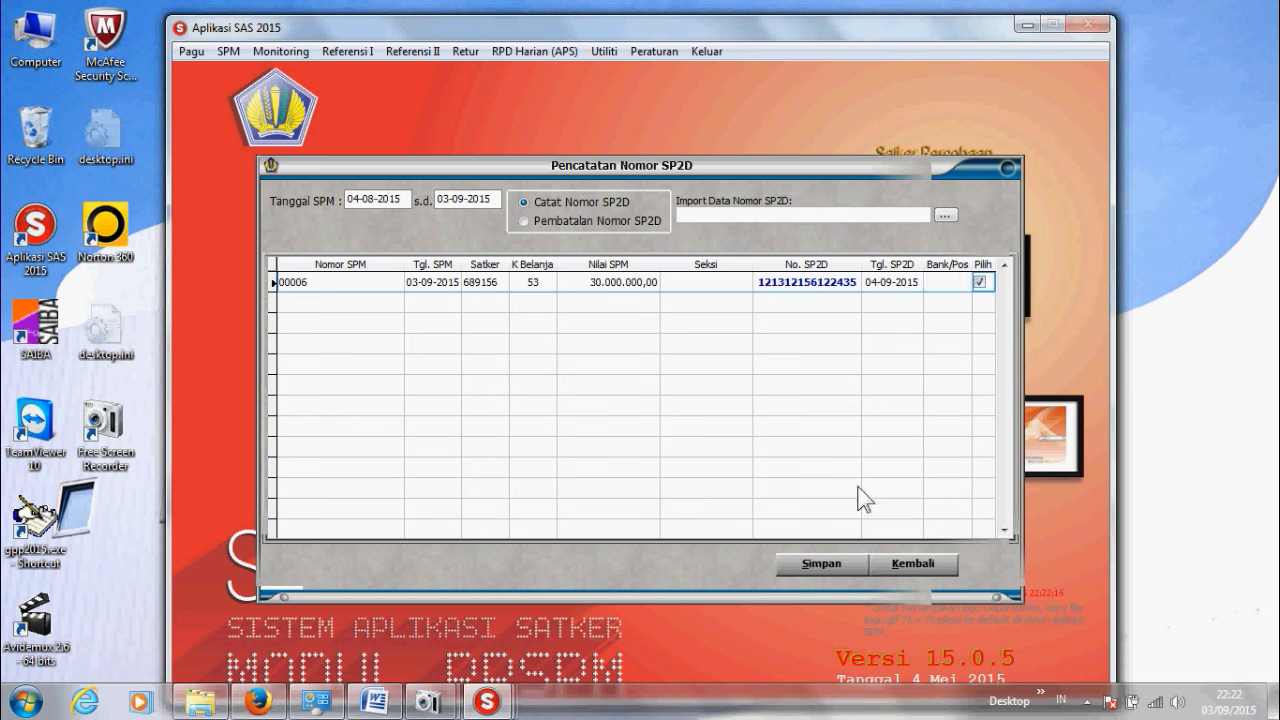
{"action": "left_click", "coordinate": [822, 565]}
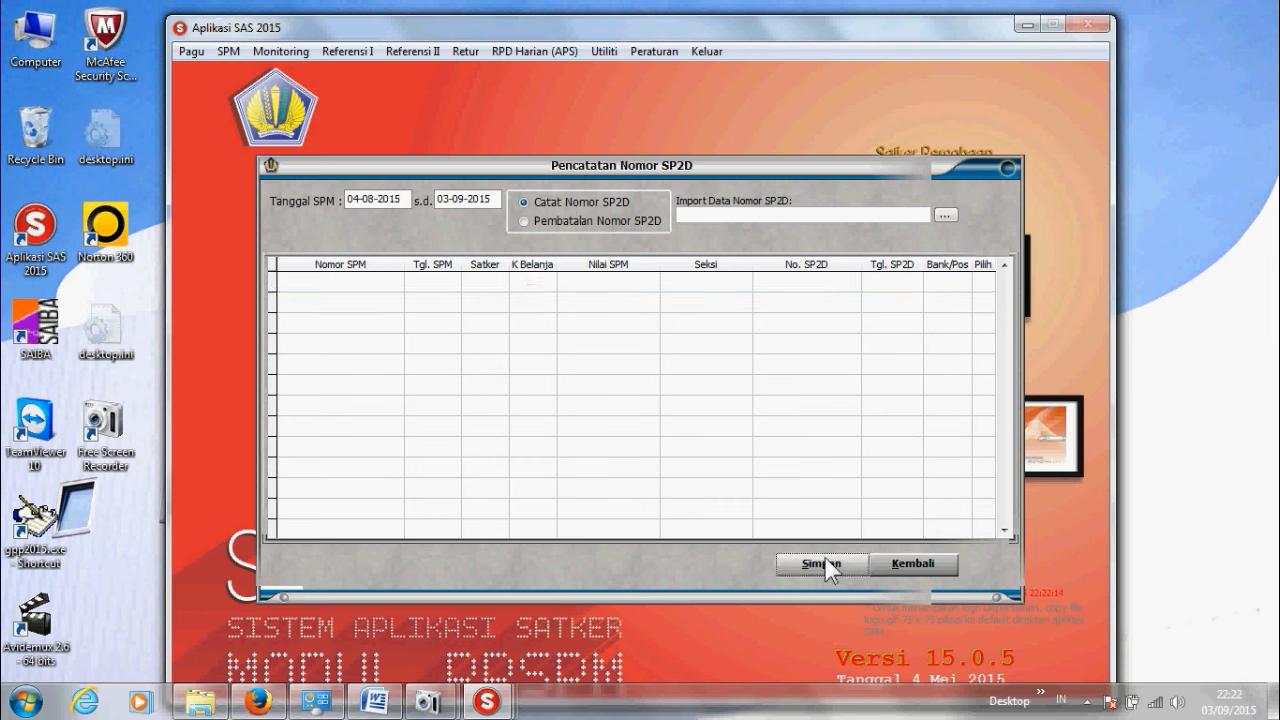
{"action": "left_click", "coordinate": [909, 566]}
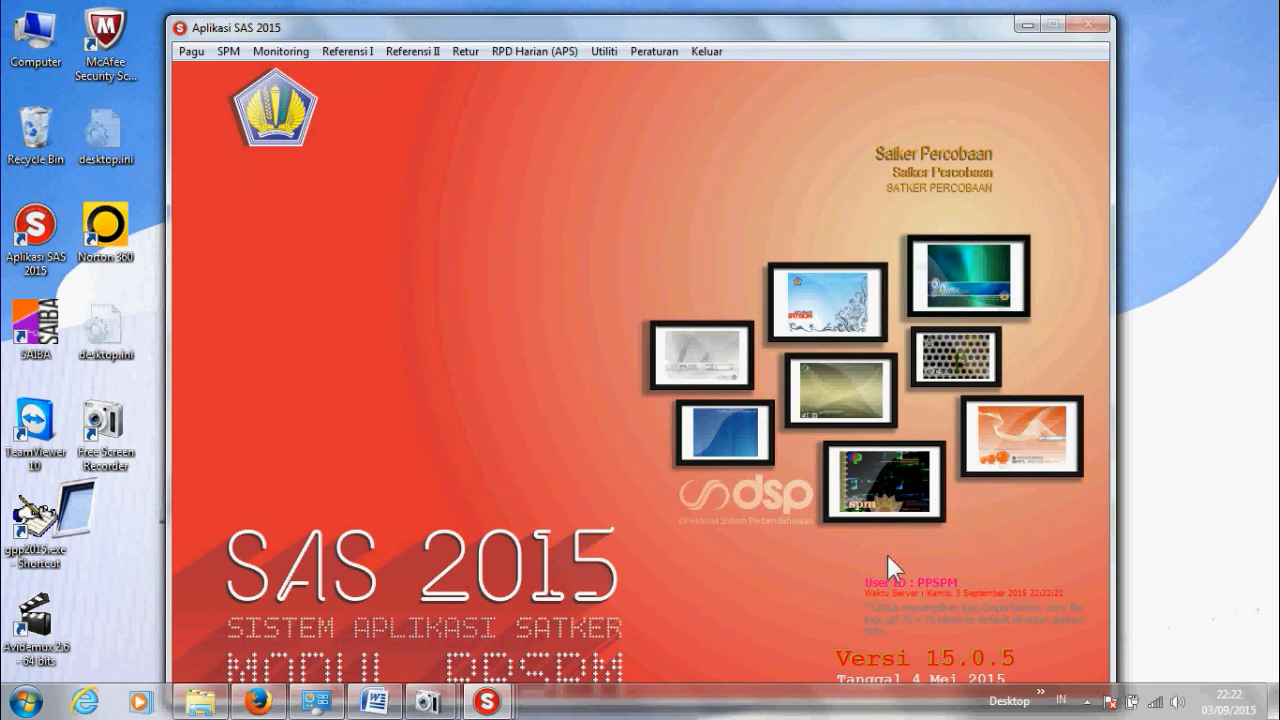
Step: Load the 03-09-2015 SPM into master through SPM > Load Master, then exit the window
{"action": "left_click", "coordinate": [224, 55]}
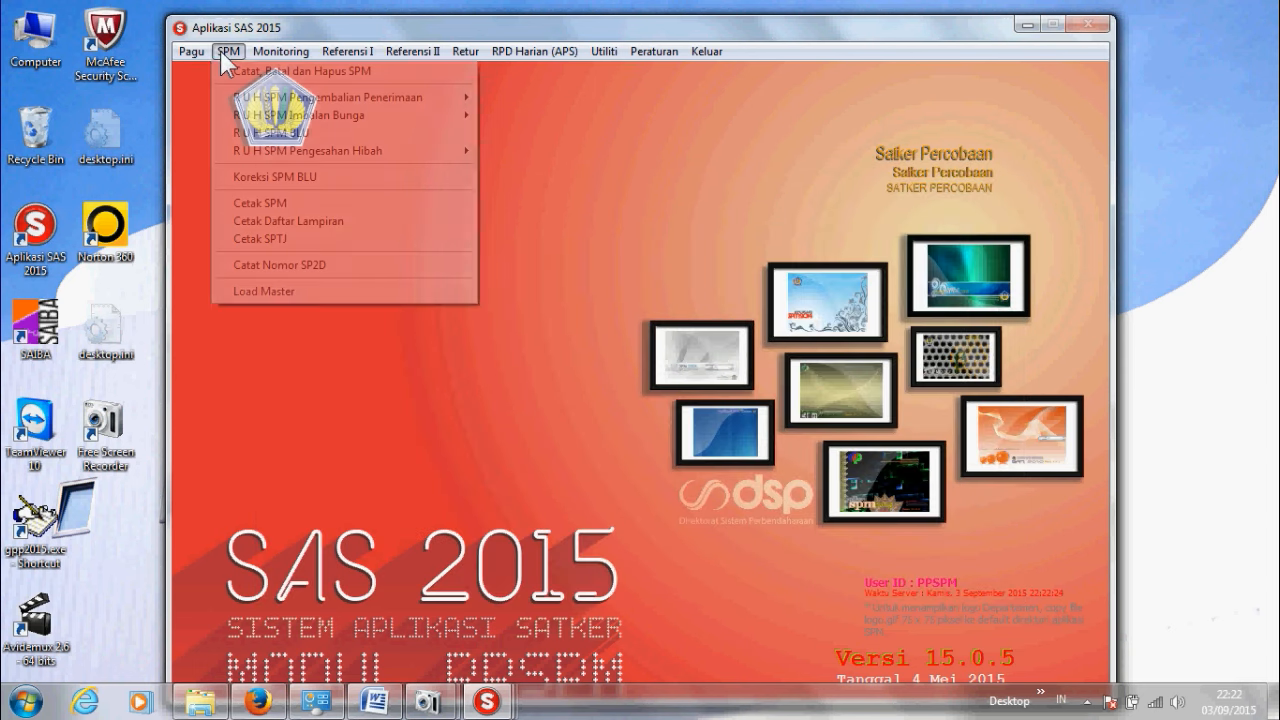
{"action": "left_click", "coordinate": [240, 289]}
{"action": "left_click", "coordinate": [520, 348]}
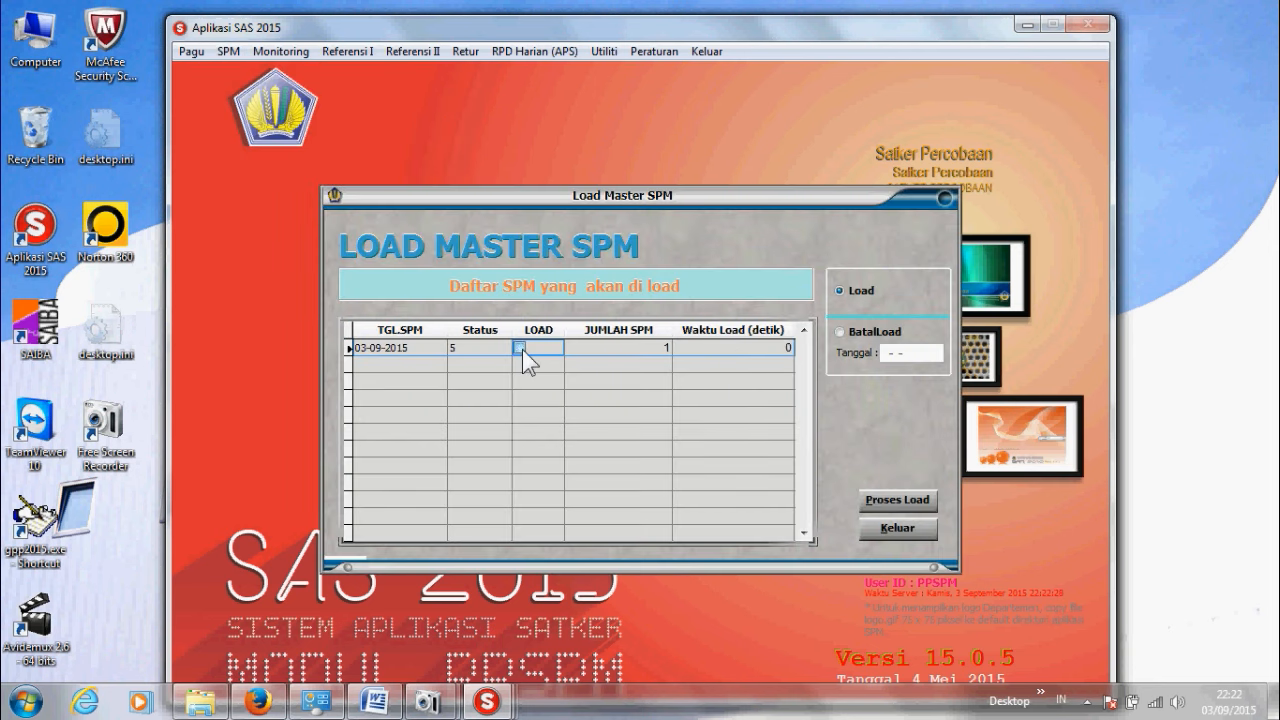
{"action": "left_click", "coordinate": [917, 504]}
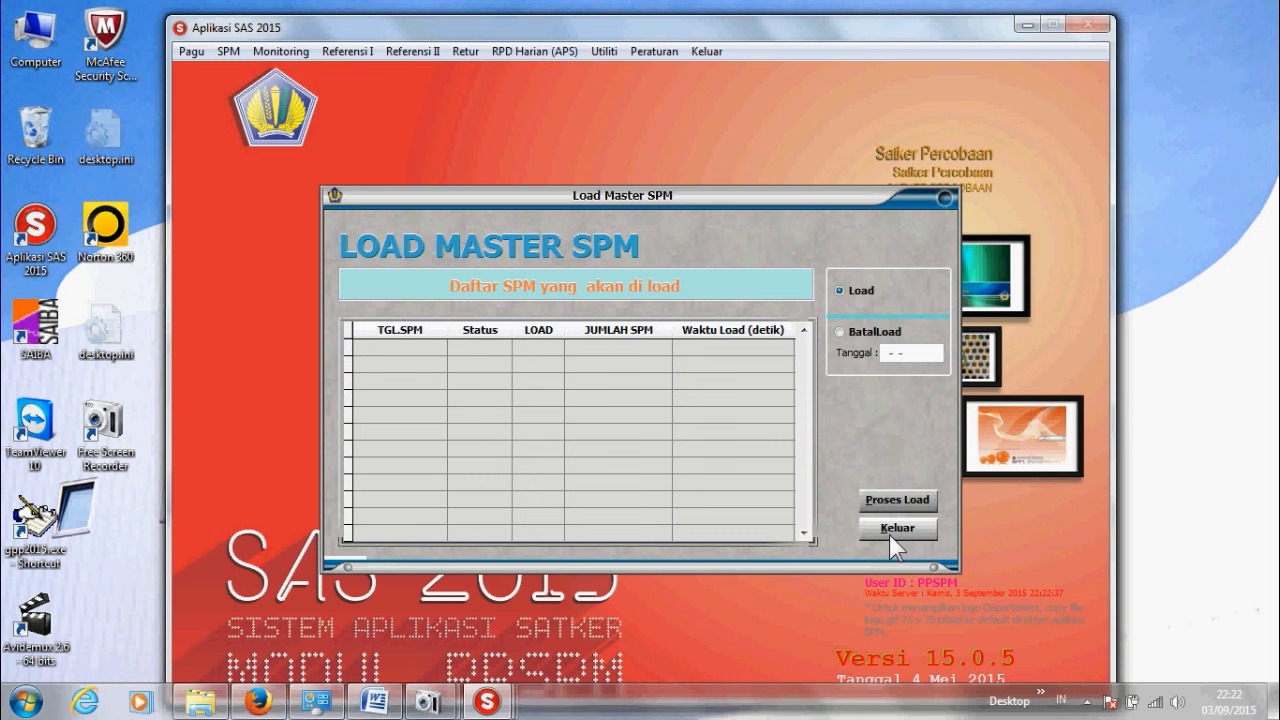
{"action": "left_click", "coordinate": [889, 530]}
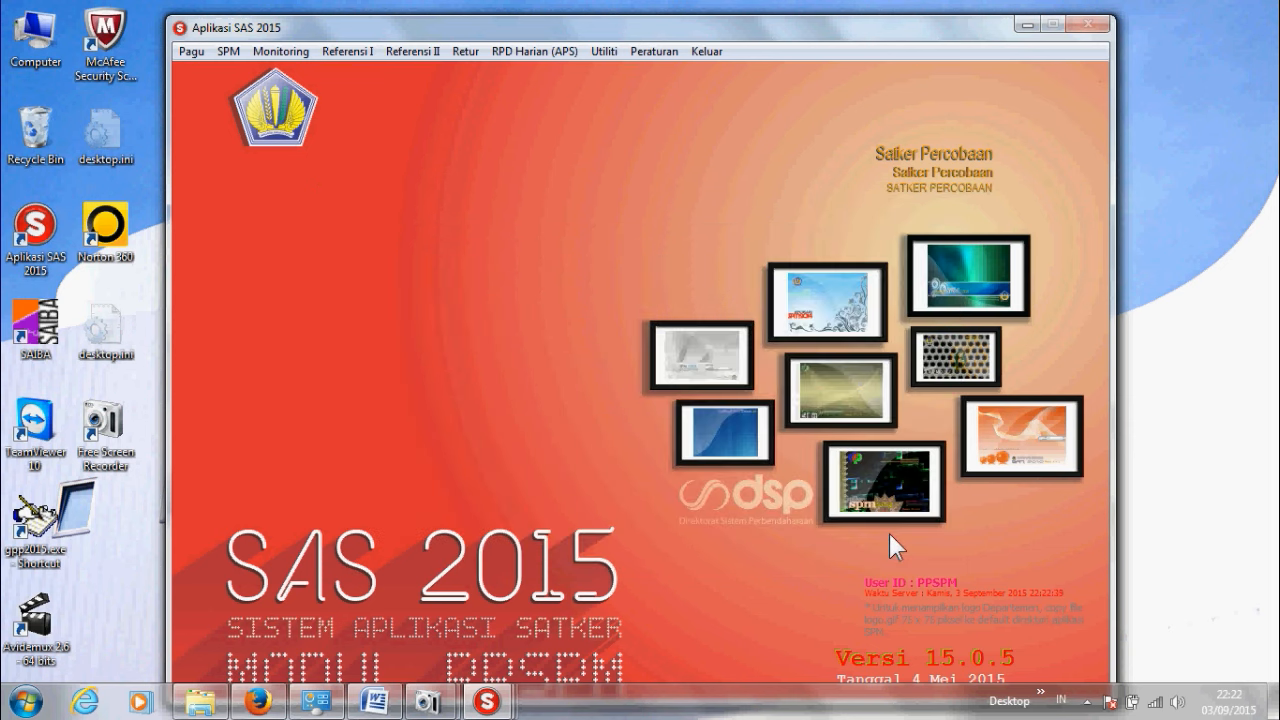